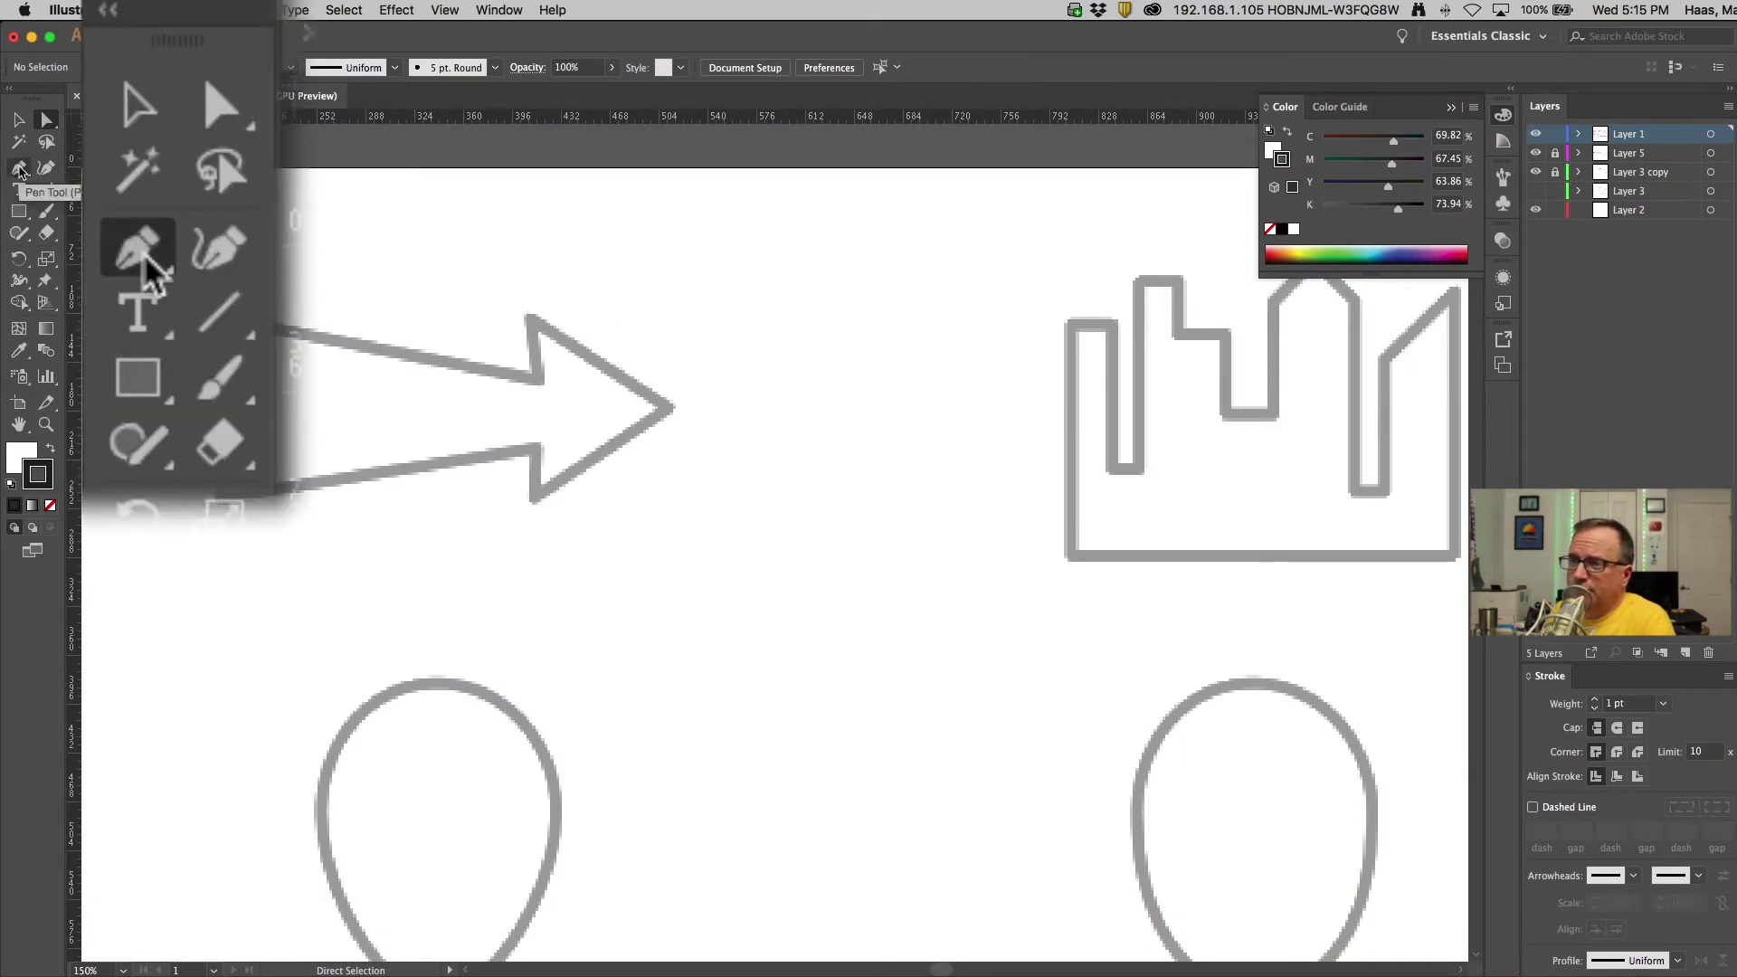
With the Pen tool, trace the arrow's seven corners and close the path on its starting point
{"action": "key", "text": "p"}
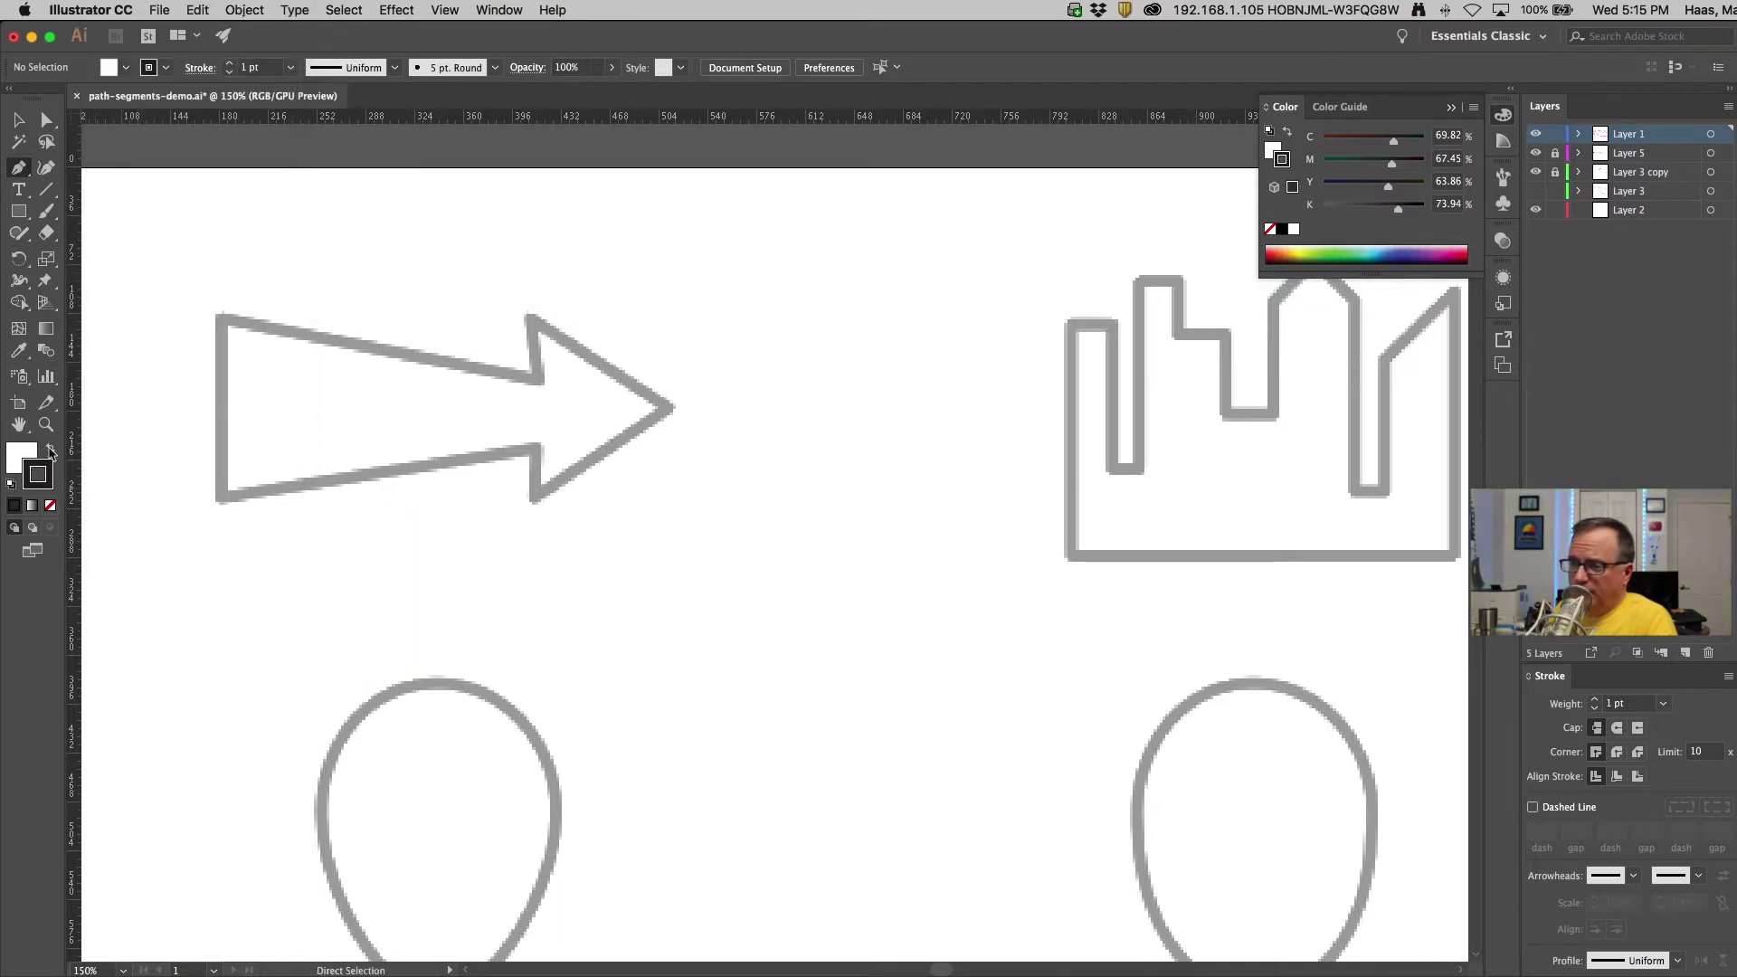
{"action": "left_click", "coordinate": [221, 321]}
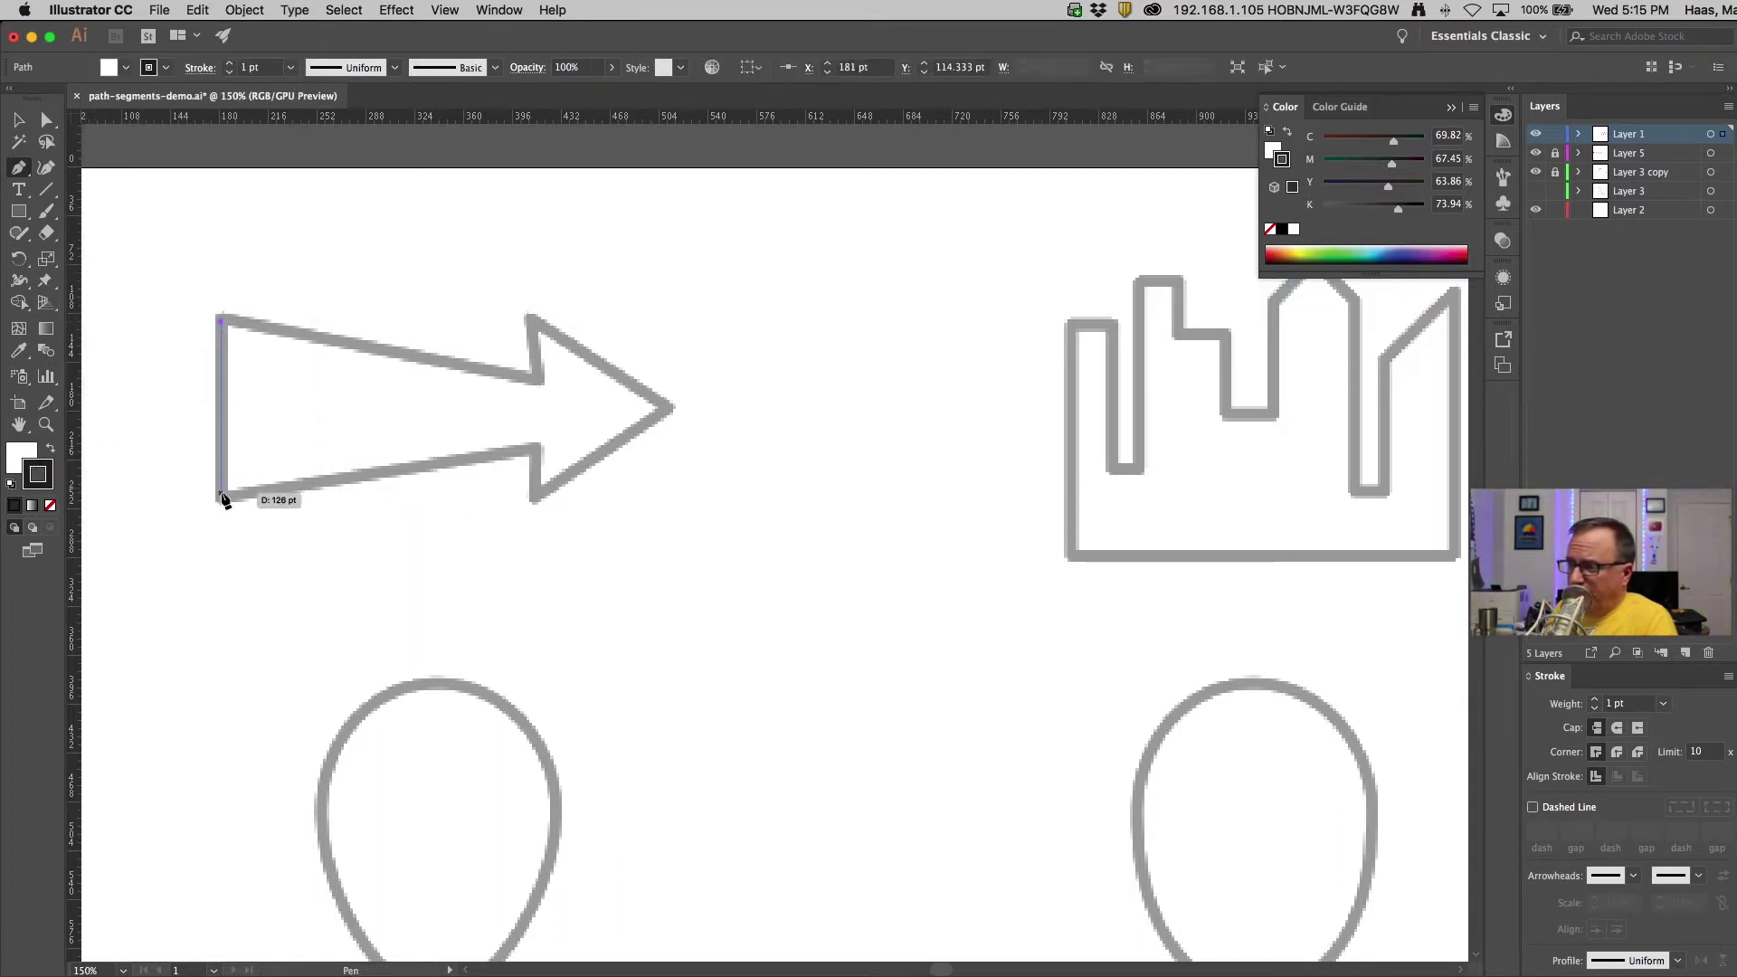
{"action": "left_click", "coordinate": [221, 495]}
{"action": "left_click", "coordinate": [535, 446]}
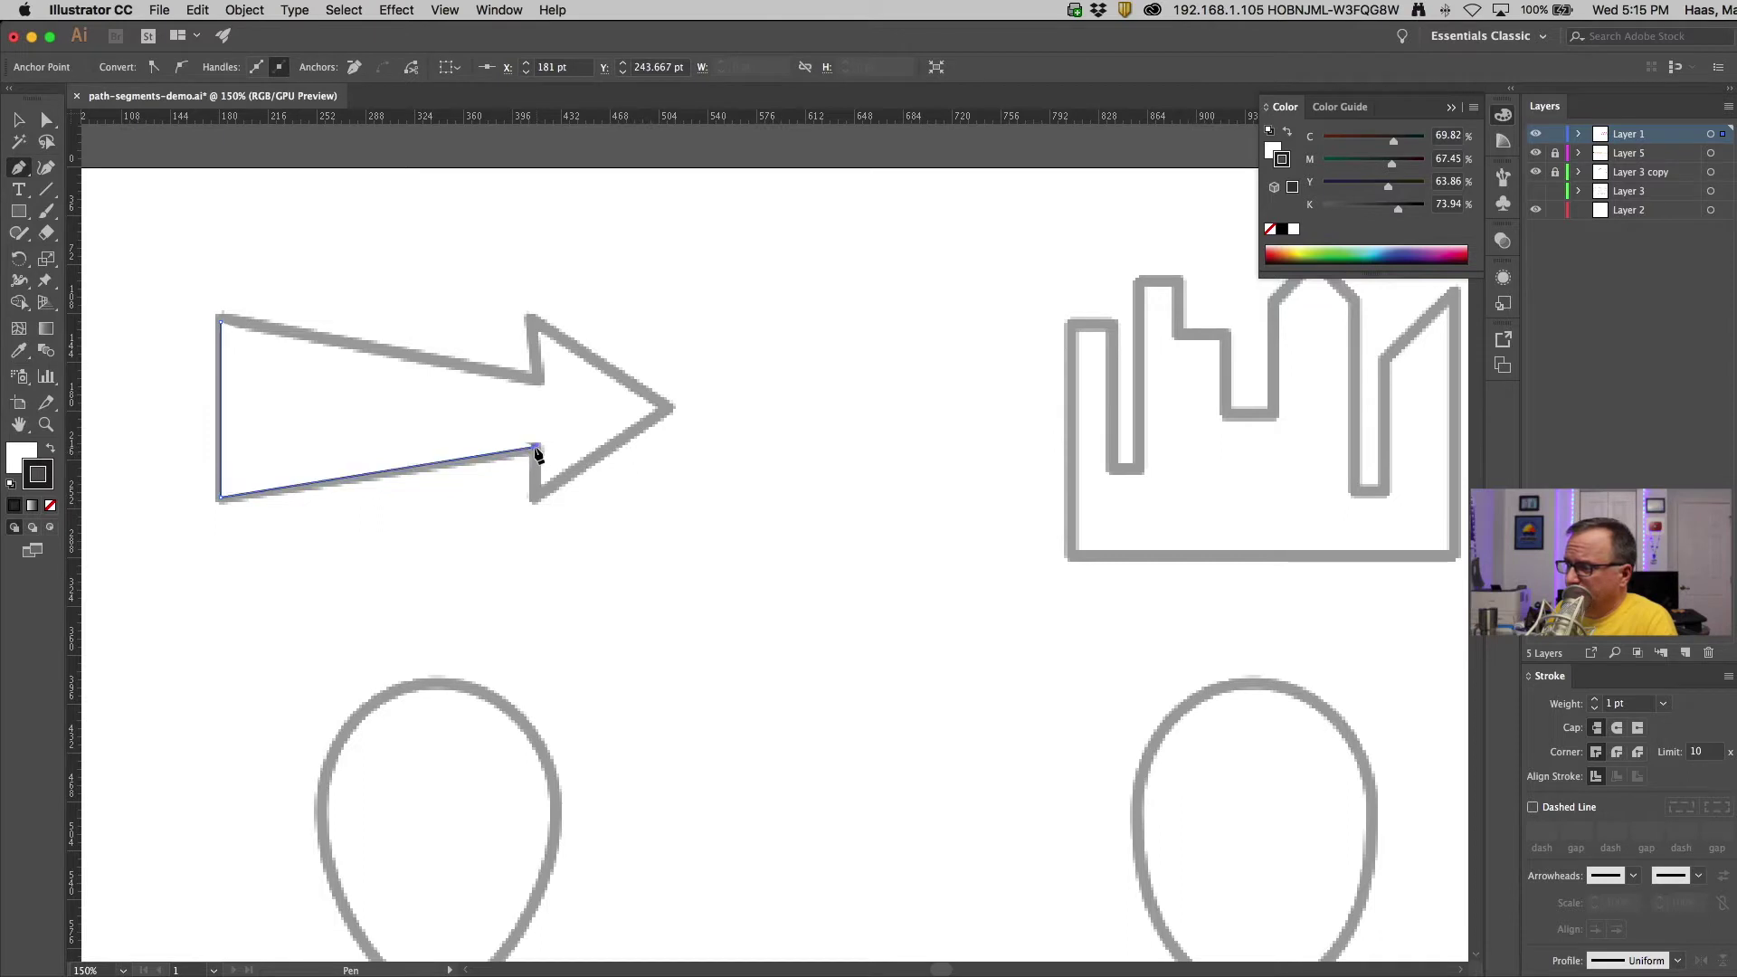
{"action": "left_click", "coordinate": [535, 497]}
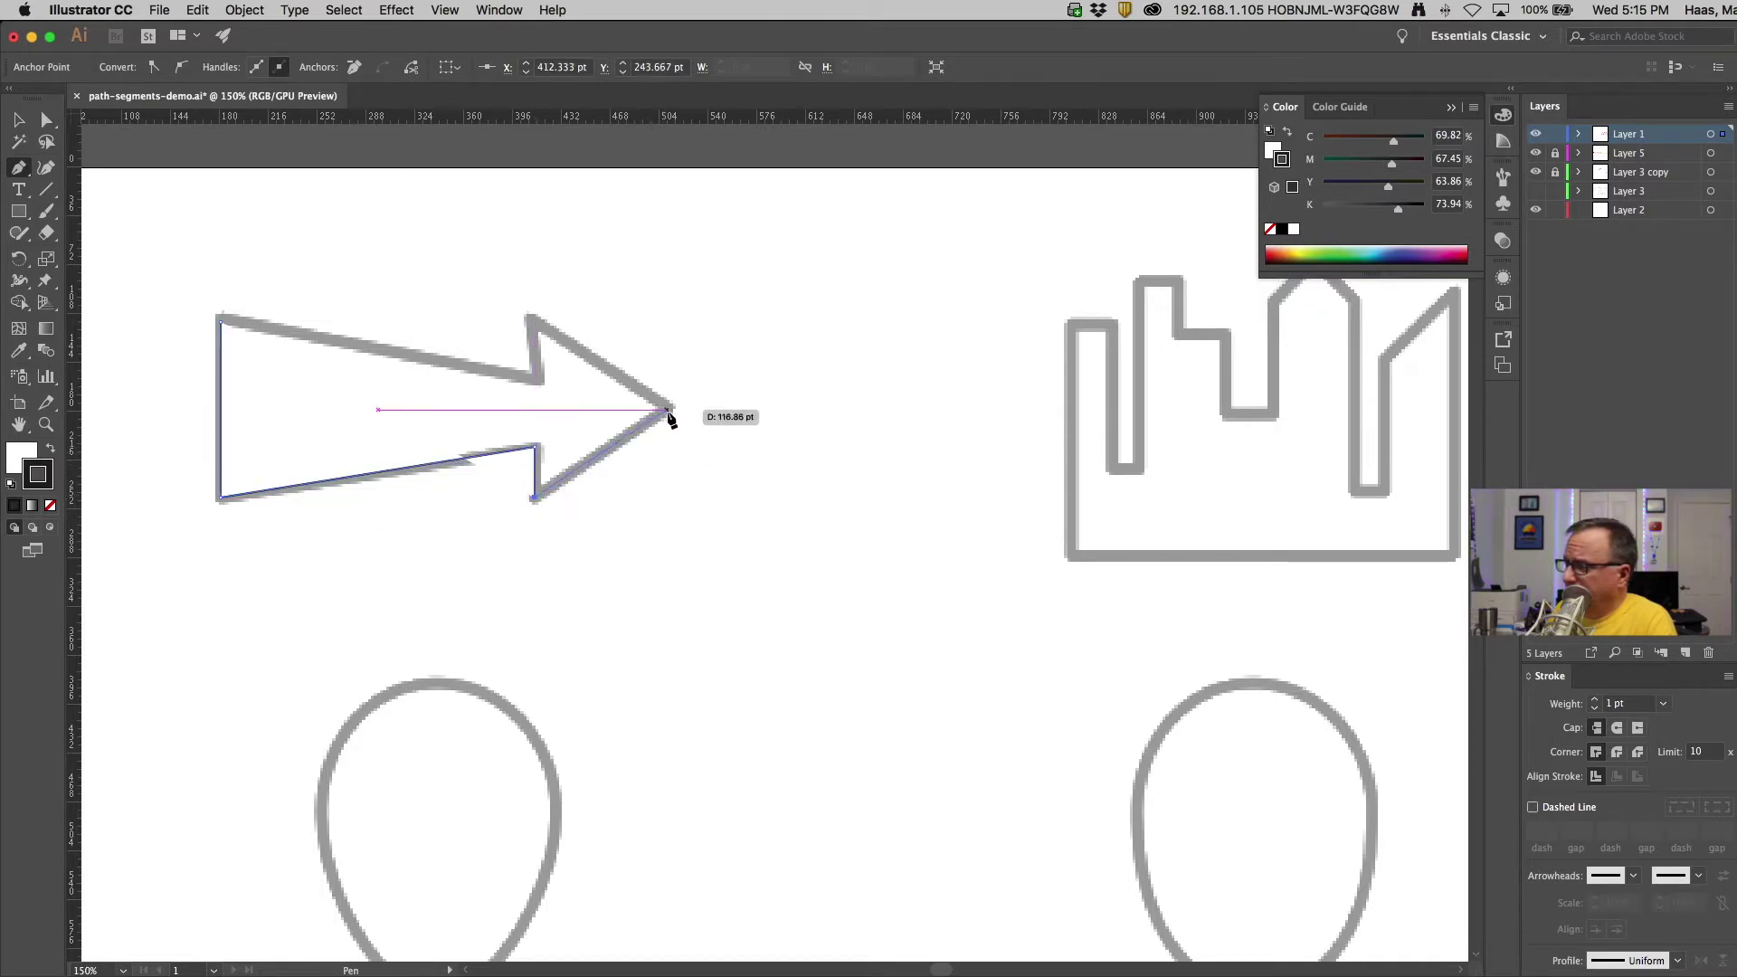
{"action": "left_click", "coordinate": [670, 410]}
{"action": "left_click", "coordinate": [535, 323]}
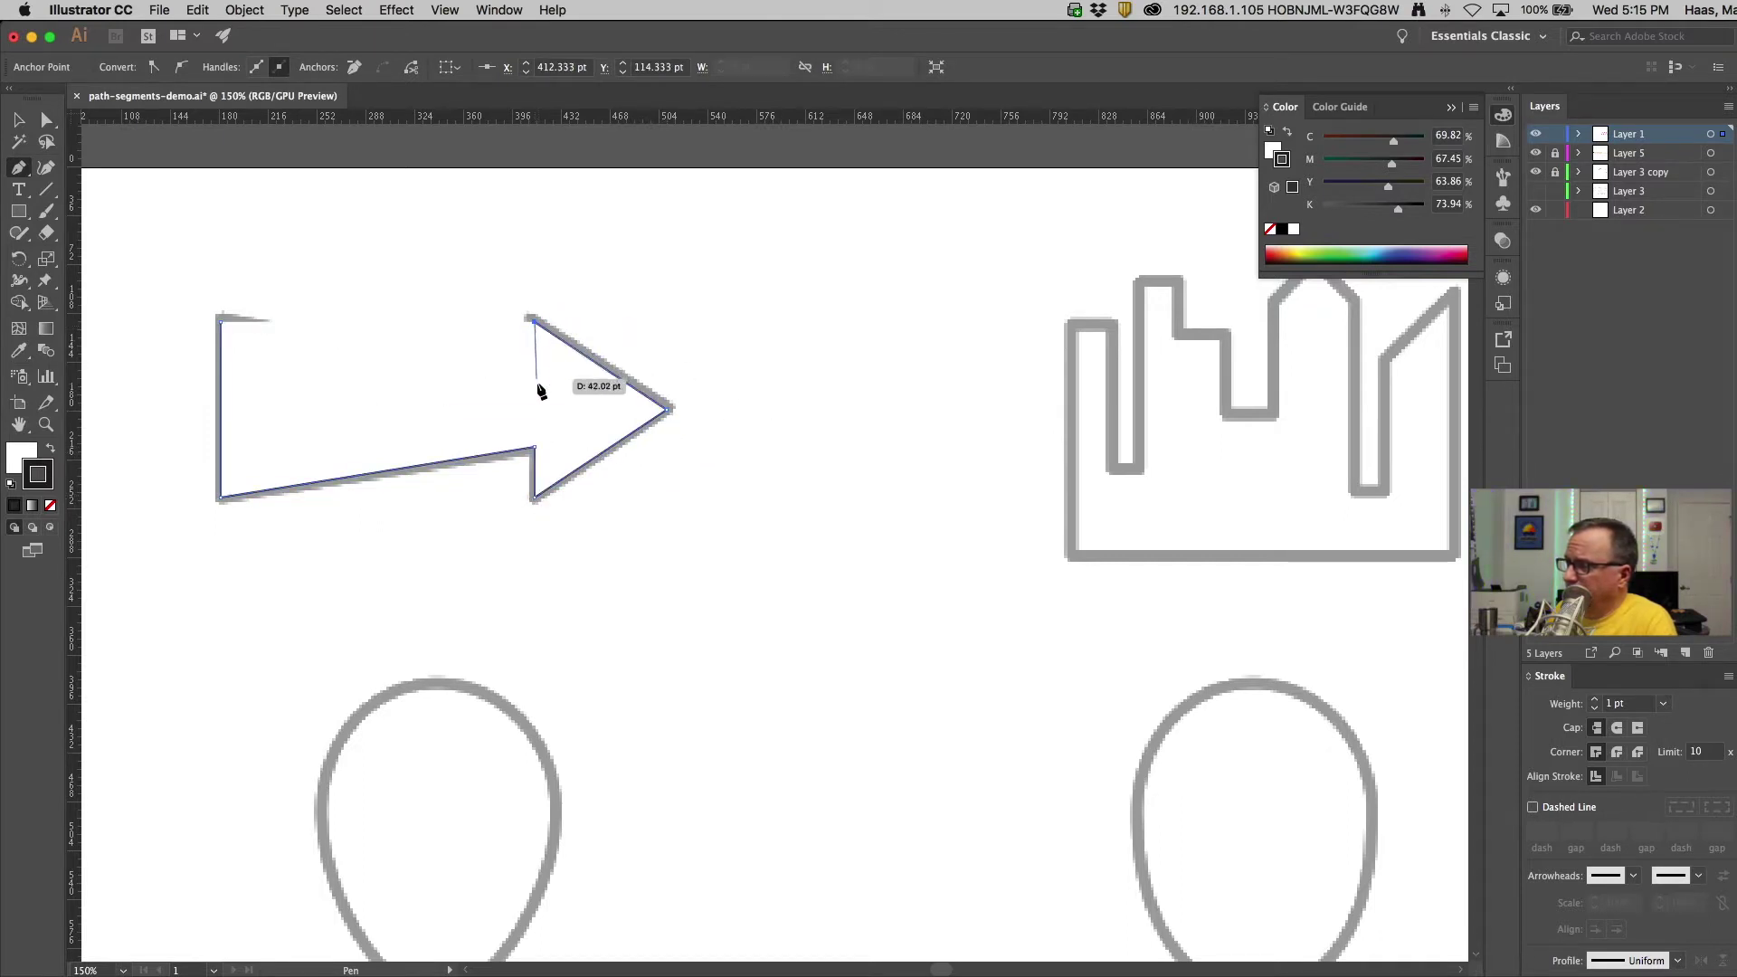
{"action": "left_click", "coordinate": [537, 383]}
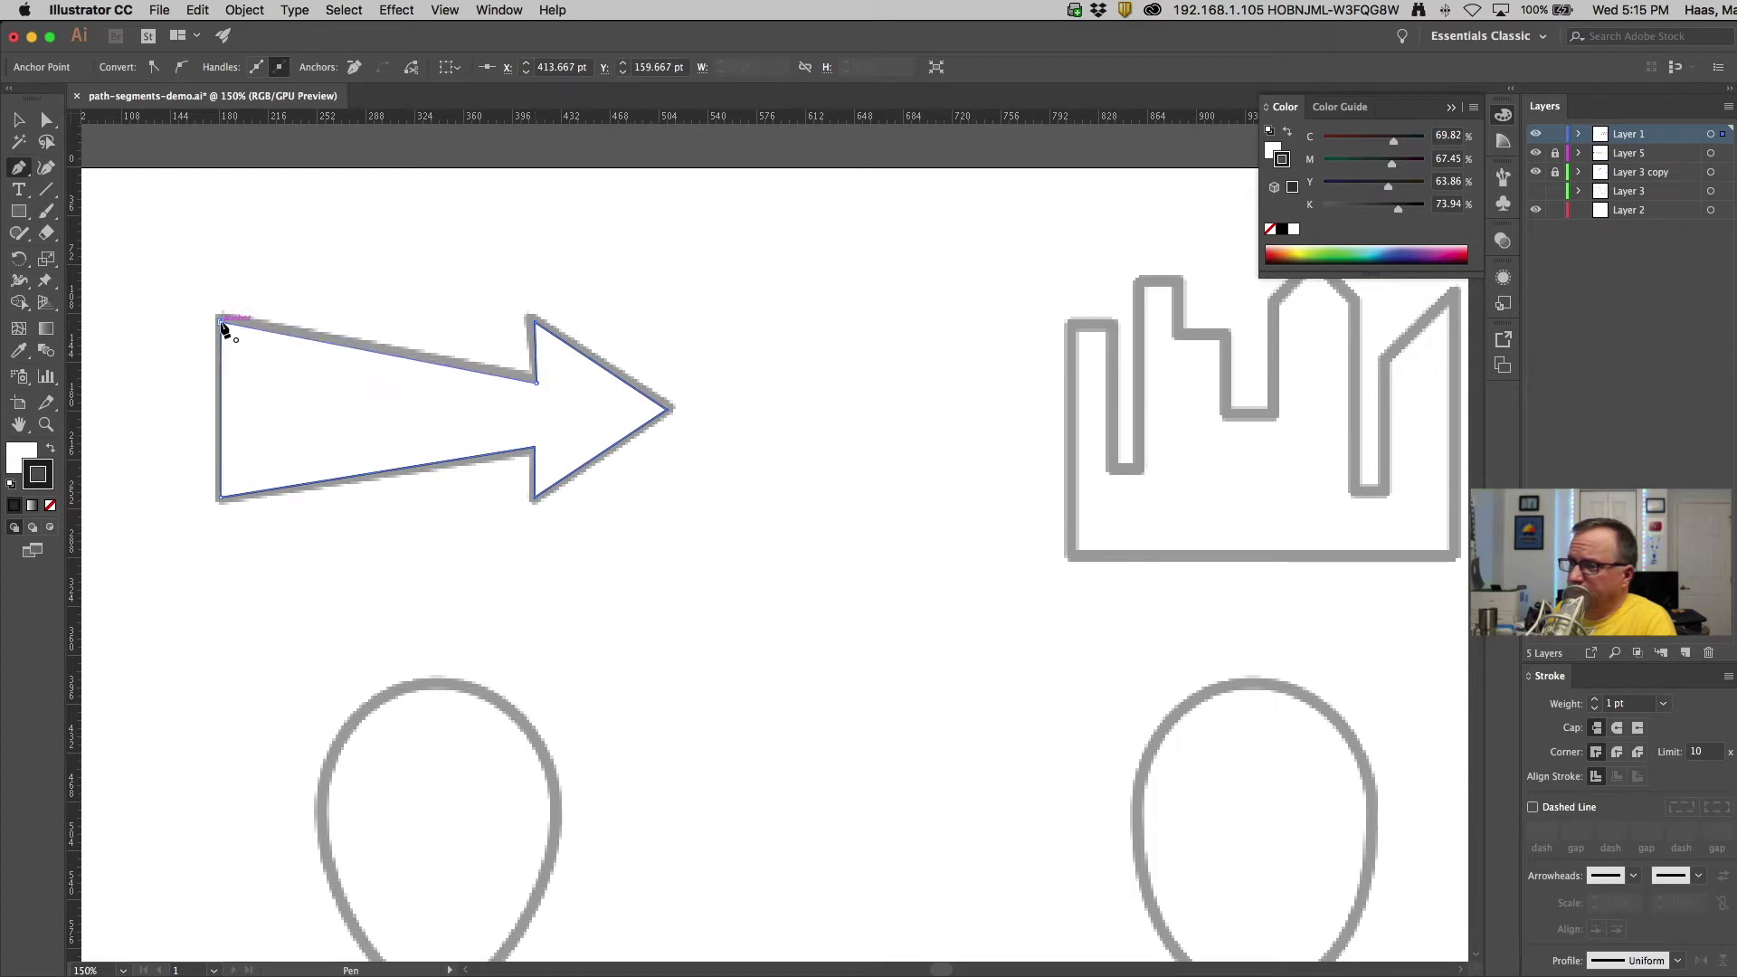
{"action": "left_click", "coordinate": [222, 325]}
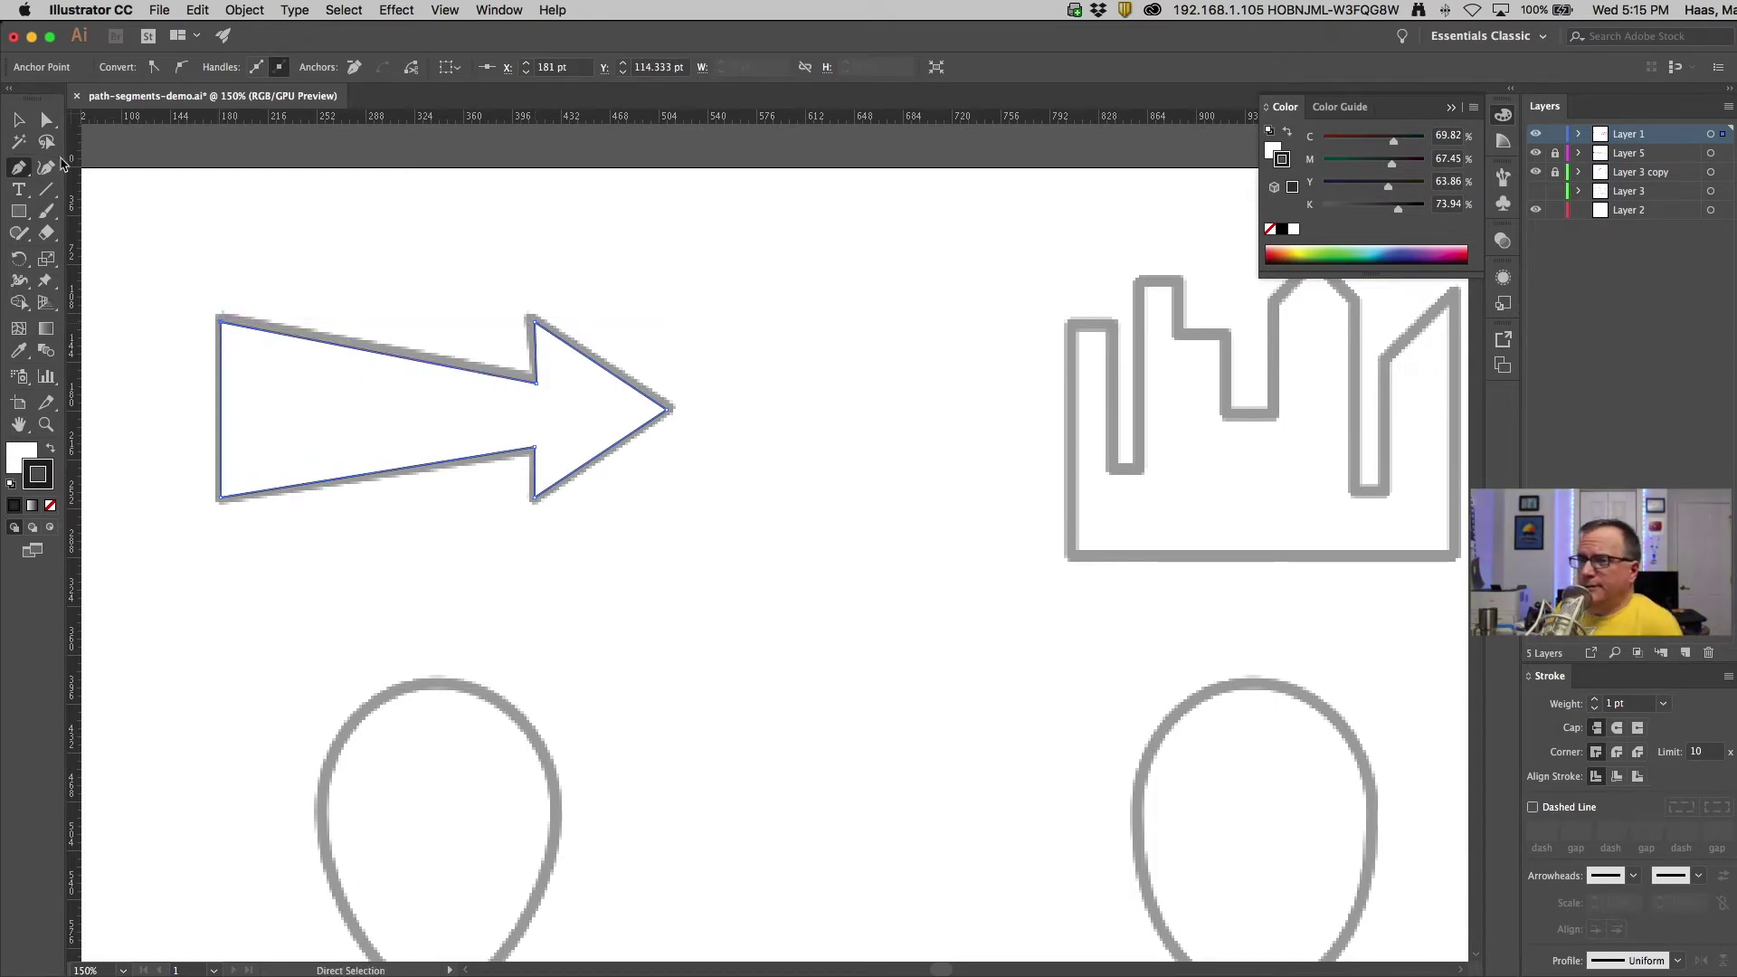
{"action": "left_click", "coordinate": [47, 120]}
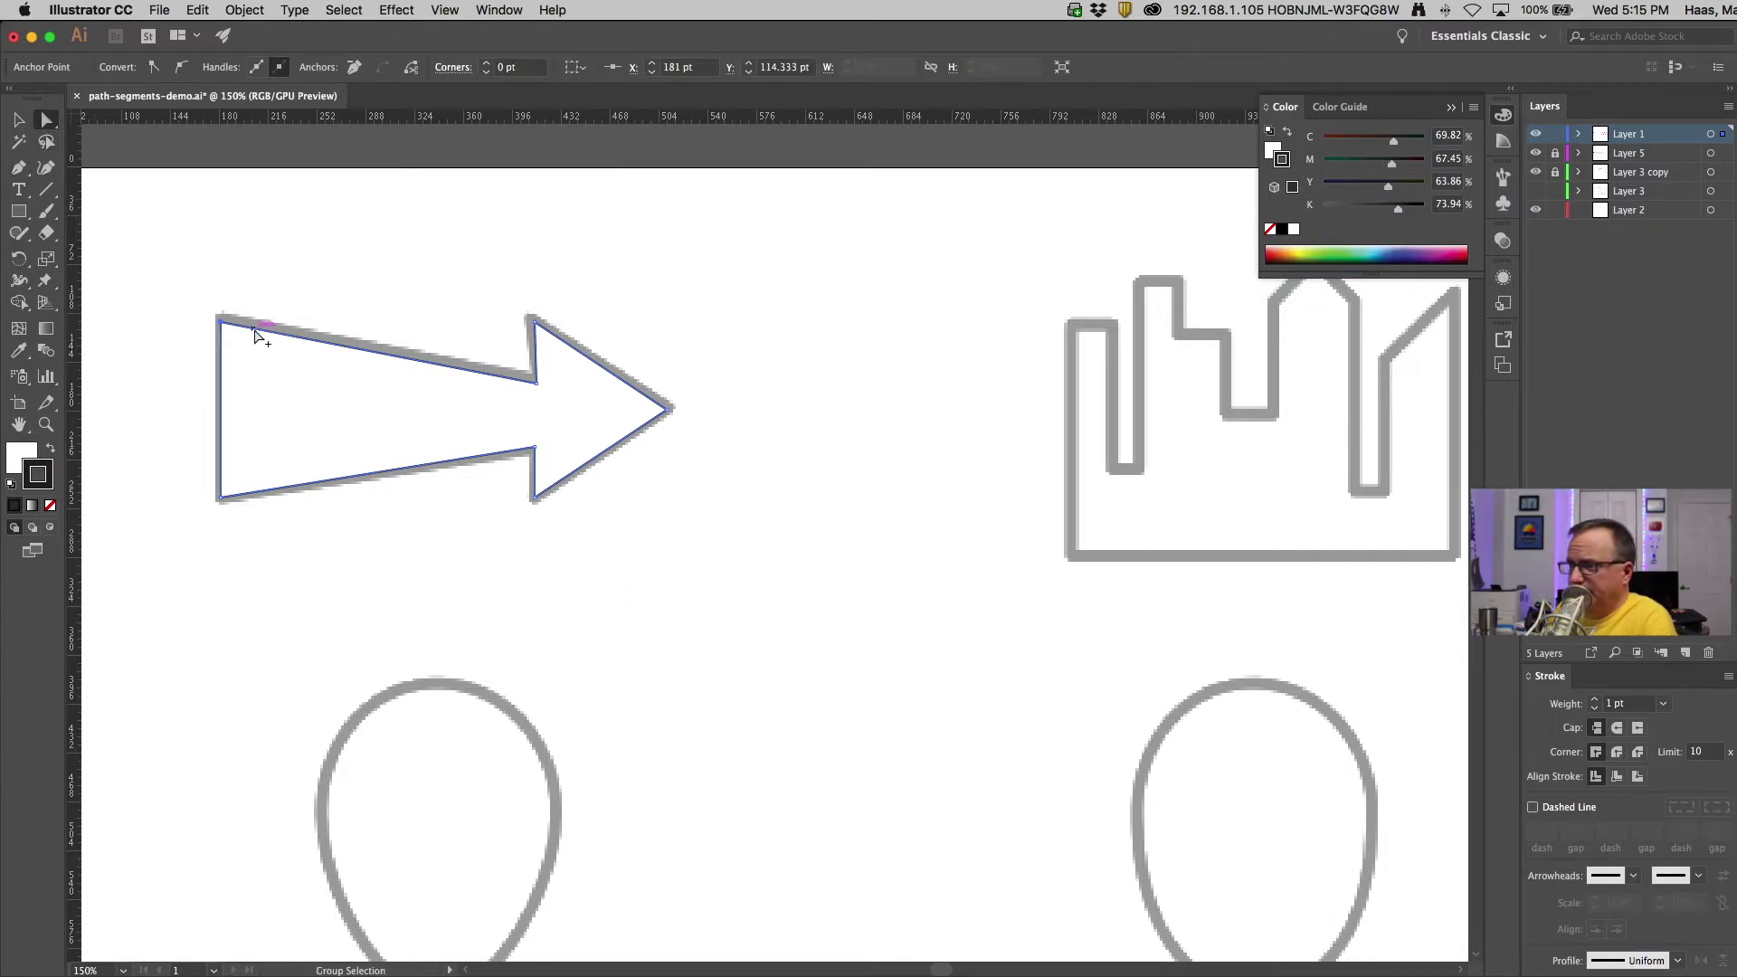
Select the traced arrow path and set its stroke to C0 M100 Y0 K0 magenta
{"action": "left_click", "coordinate": [255, 332]}
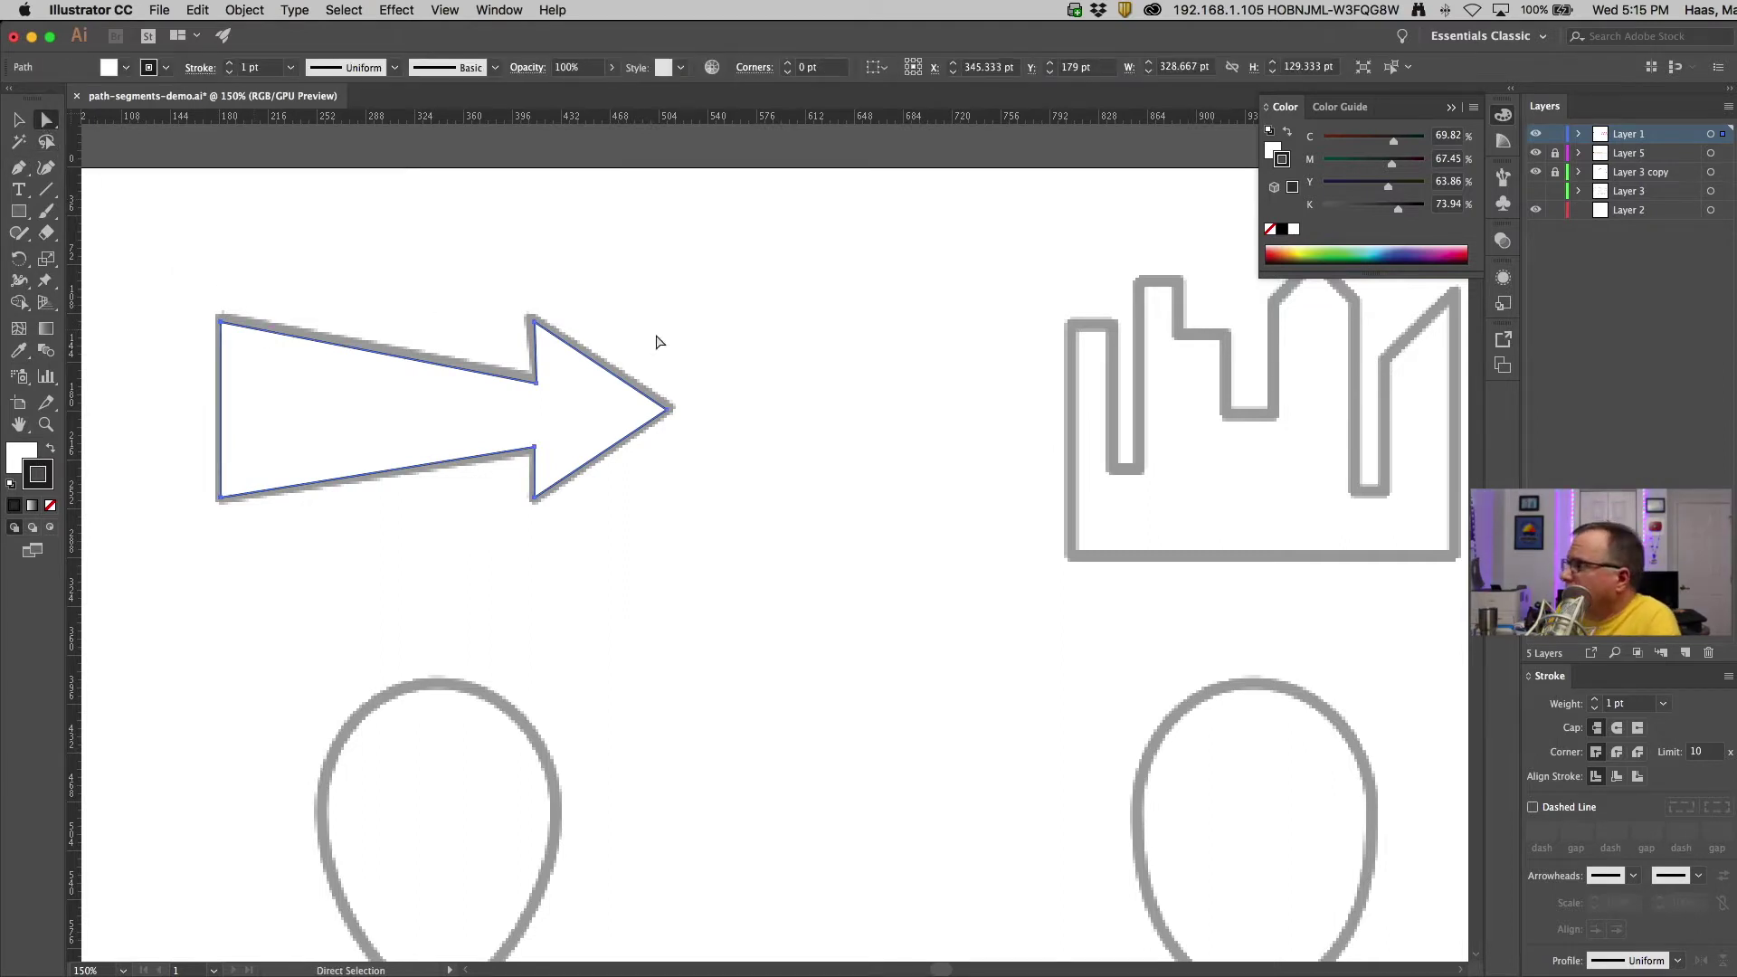
{"action": "mouse_move", "coordinate": [1388, 168]}
{"action": "left_mouse_down"}
{"action": "mouse_move", "coordinate": [1424, 163]}
{"action": "mouse_move", "coordinate": [1322, 140]}
{"action": "left_mouse_up"}
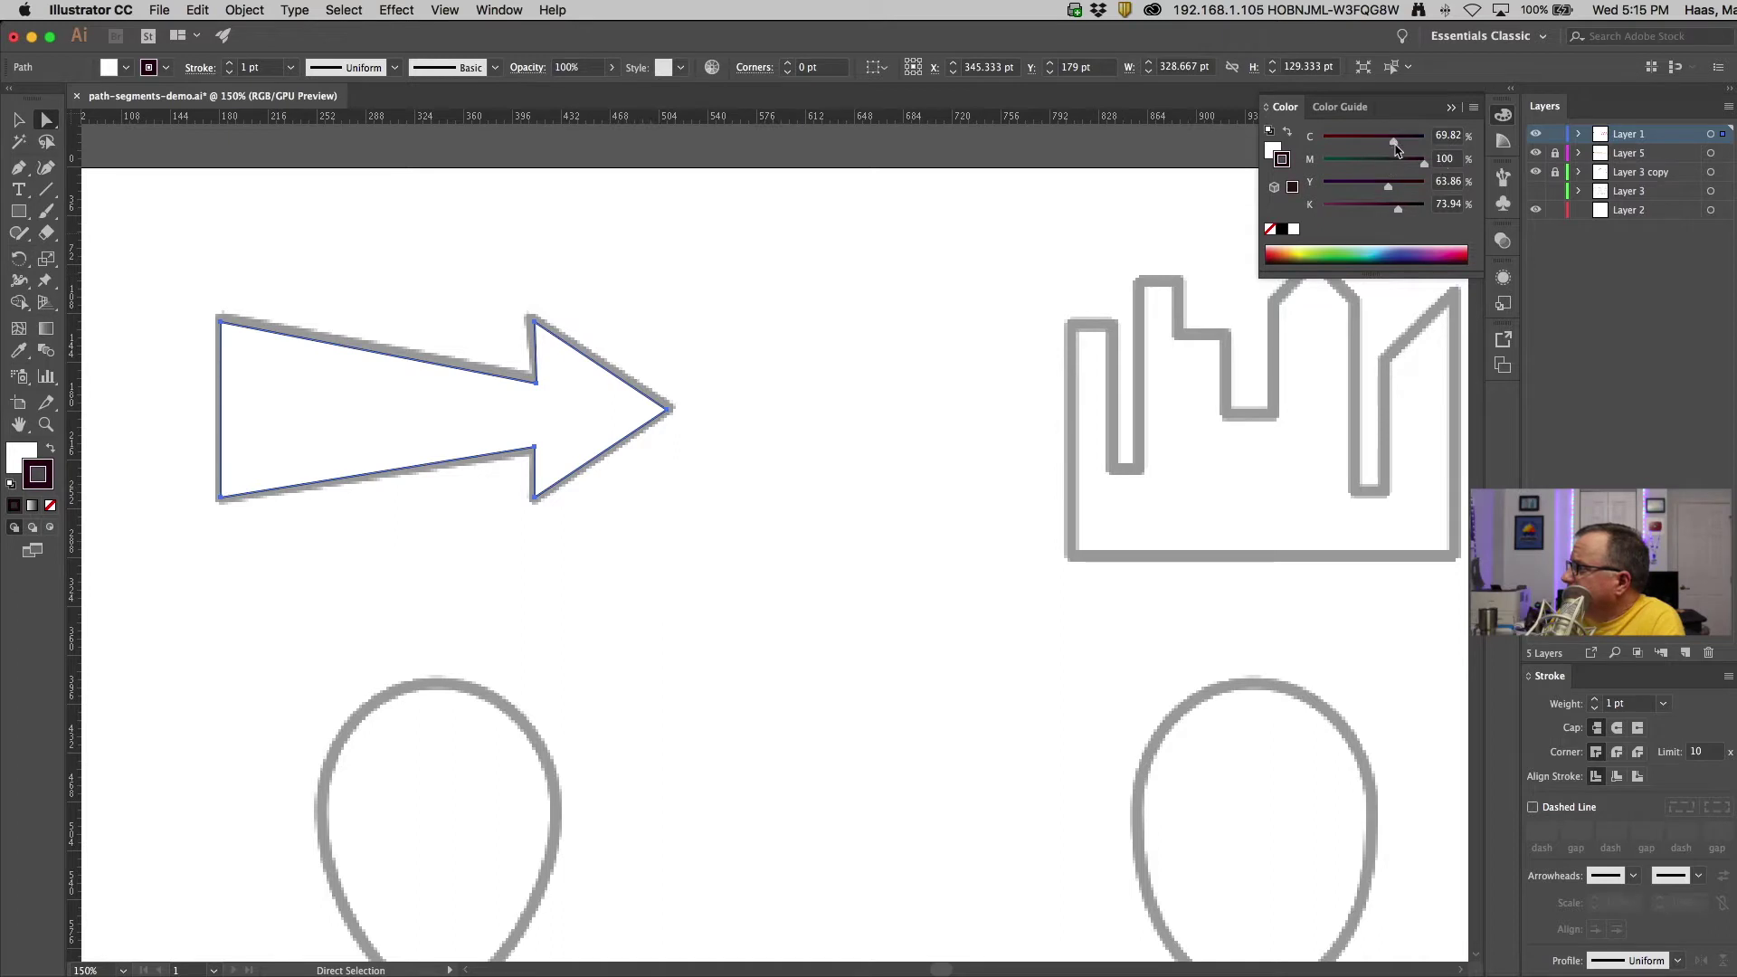
{"action": "left_click_drag", "start_coordinate": [1398, 207], "coordinate": [1321, 208]}
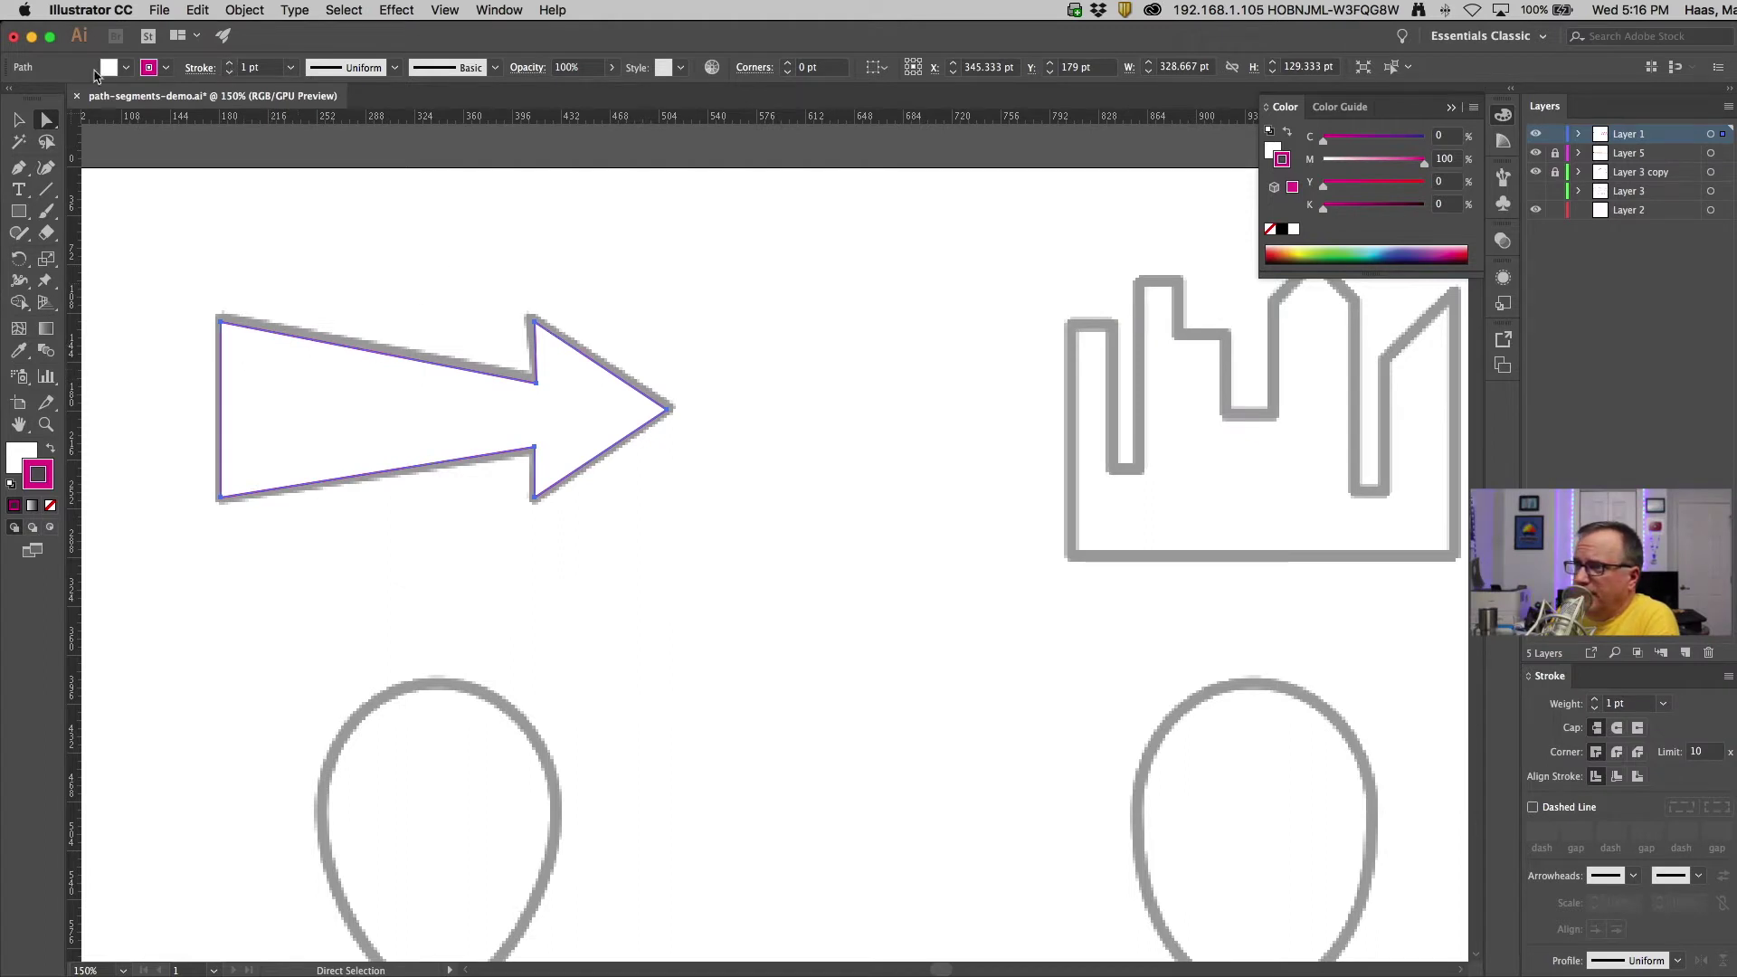
Adjust the arrow's stroke weight up and down, reaching 4 pt and then 10 pt
{"action": "left_click", "coordinate": [229, 65]}
{"action": "left_click", "coordinate": [229, 65]}
{"action": "left_click", "coordinate": [228, 64]}
{"action": "left_click", "coordinate": [229, 64]}
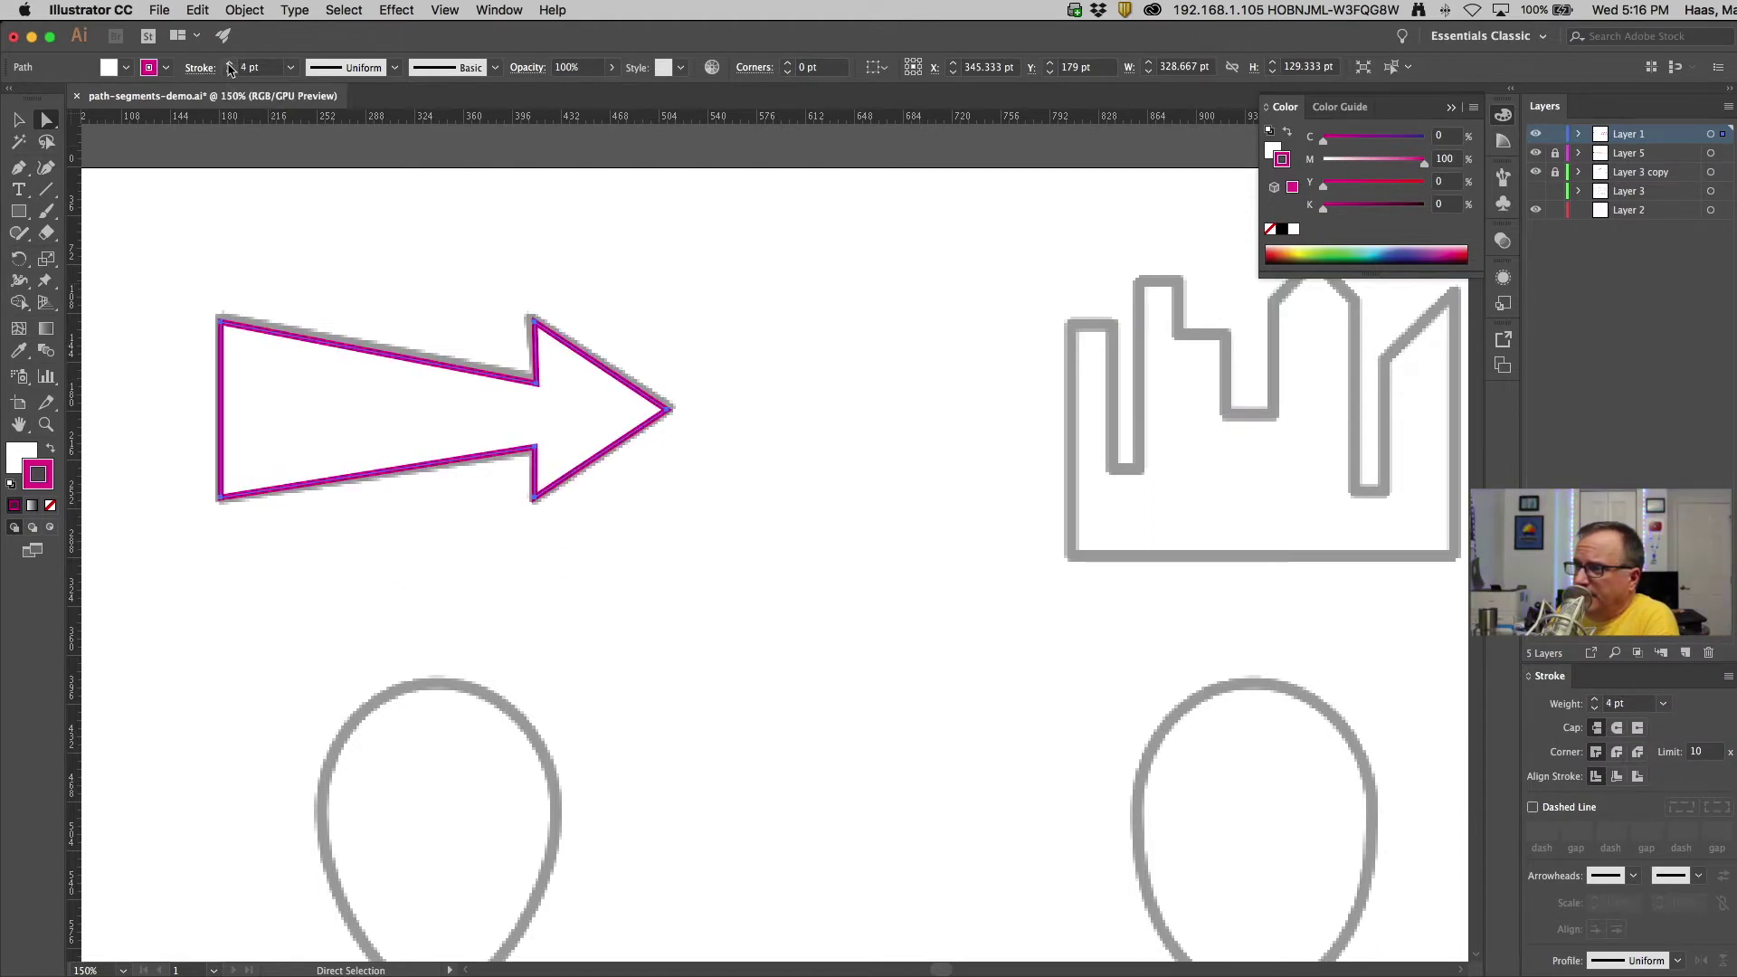
{"action": "left_click", "coordinate": [229, 64]}
{"action": "left_click", "coordinate": [230, 73]}
{"action": "left_click", "coordinate": [230, 73]}
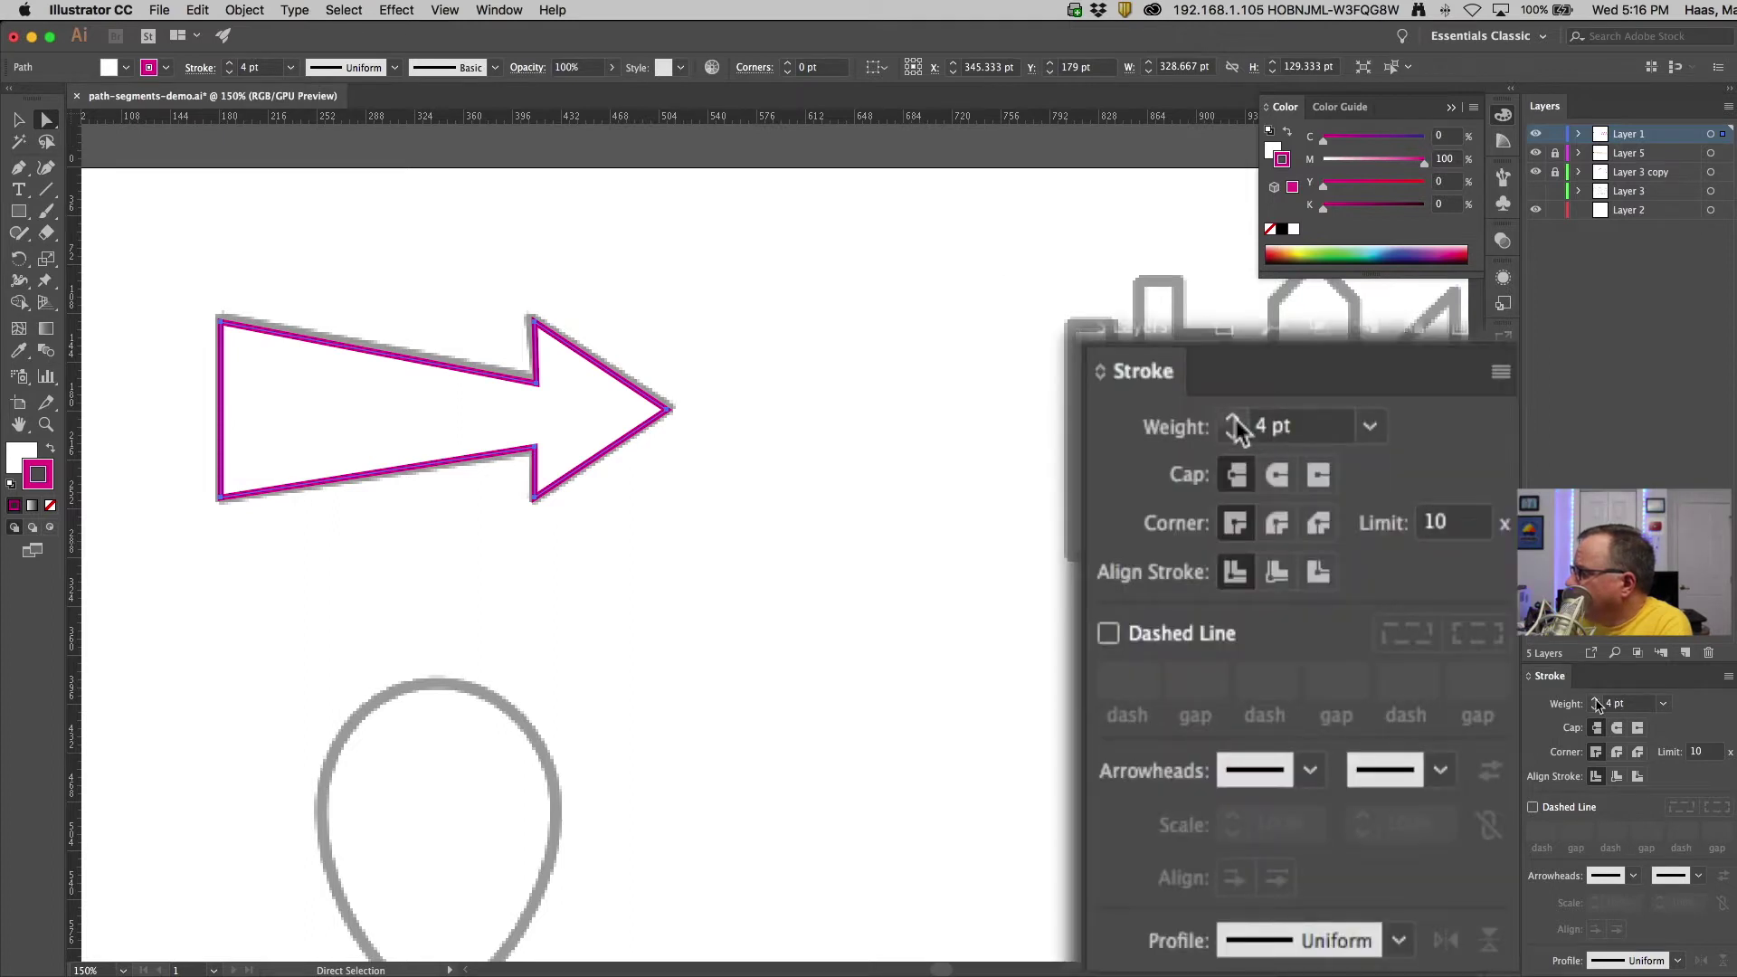
{"action": "left_click", "coordinate": [1595, 700]}
{"action": "left_click", "coordinate": [1594, 700]}
{"action": "left_click", "coordinate": [1595, 700]}
{"action": "left_click", "coordinate": [1594, 700]}
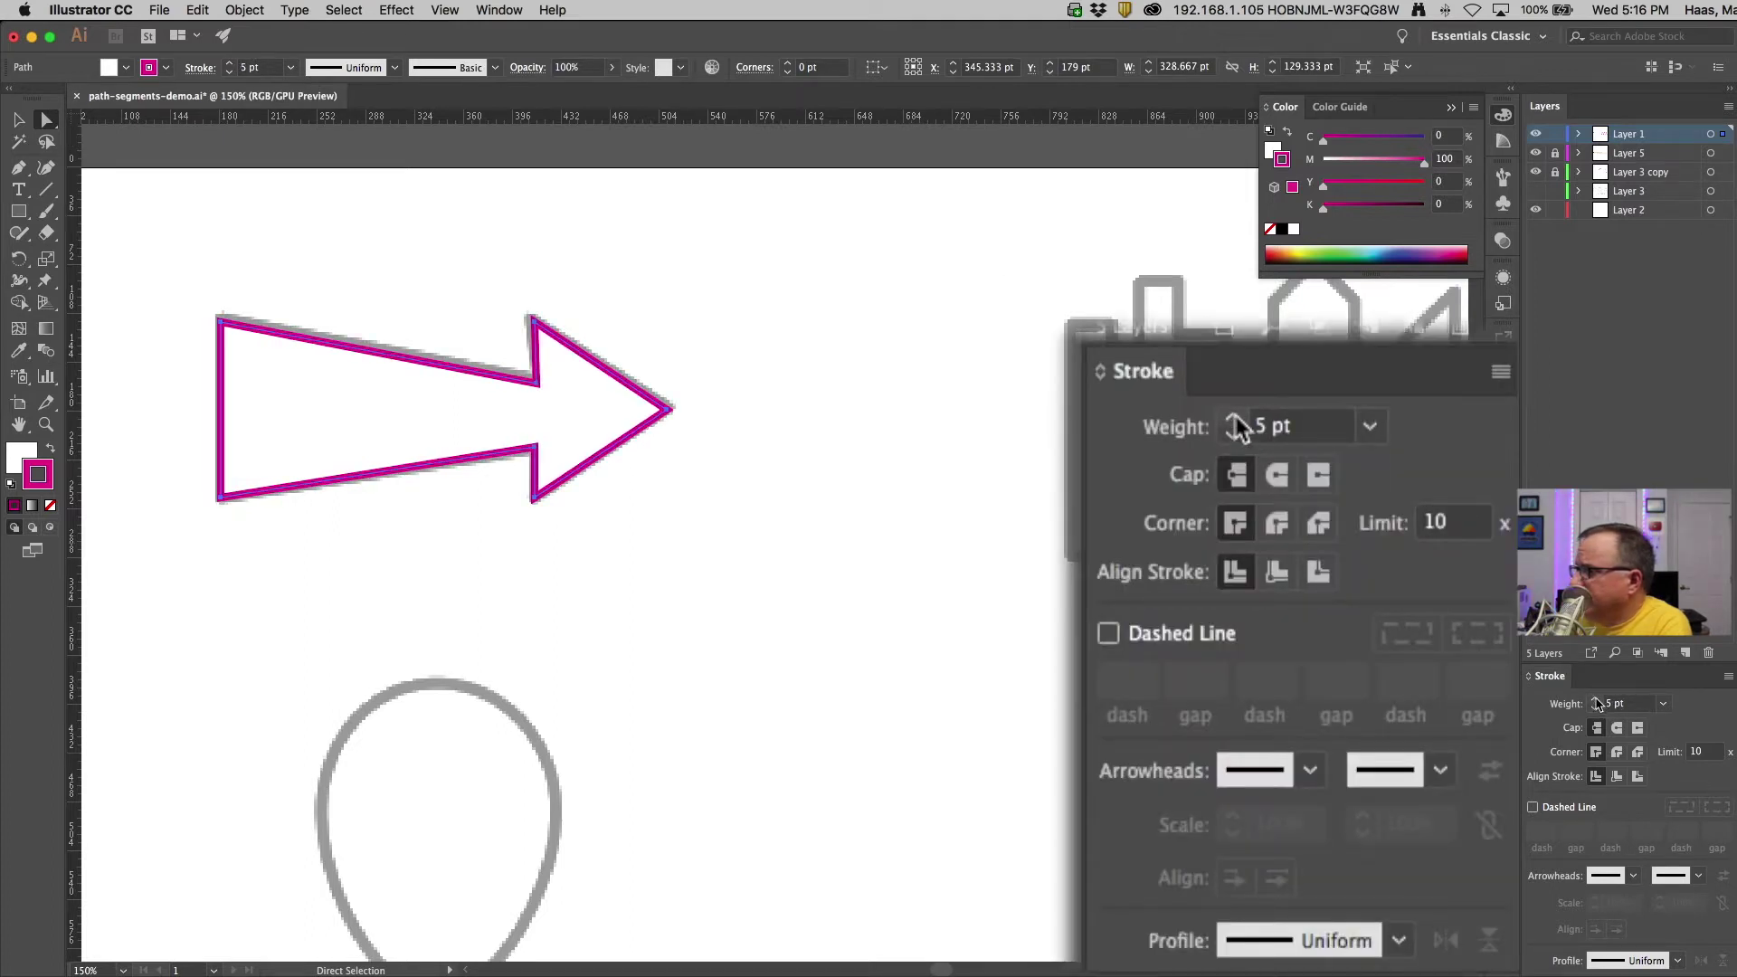
{"action": "left_click", "coordinate": [1594, 700]}
{"action": "left_click", "coordinate": [1595, 701]}
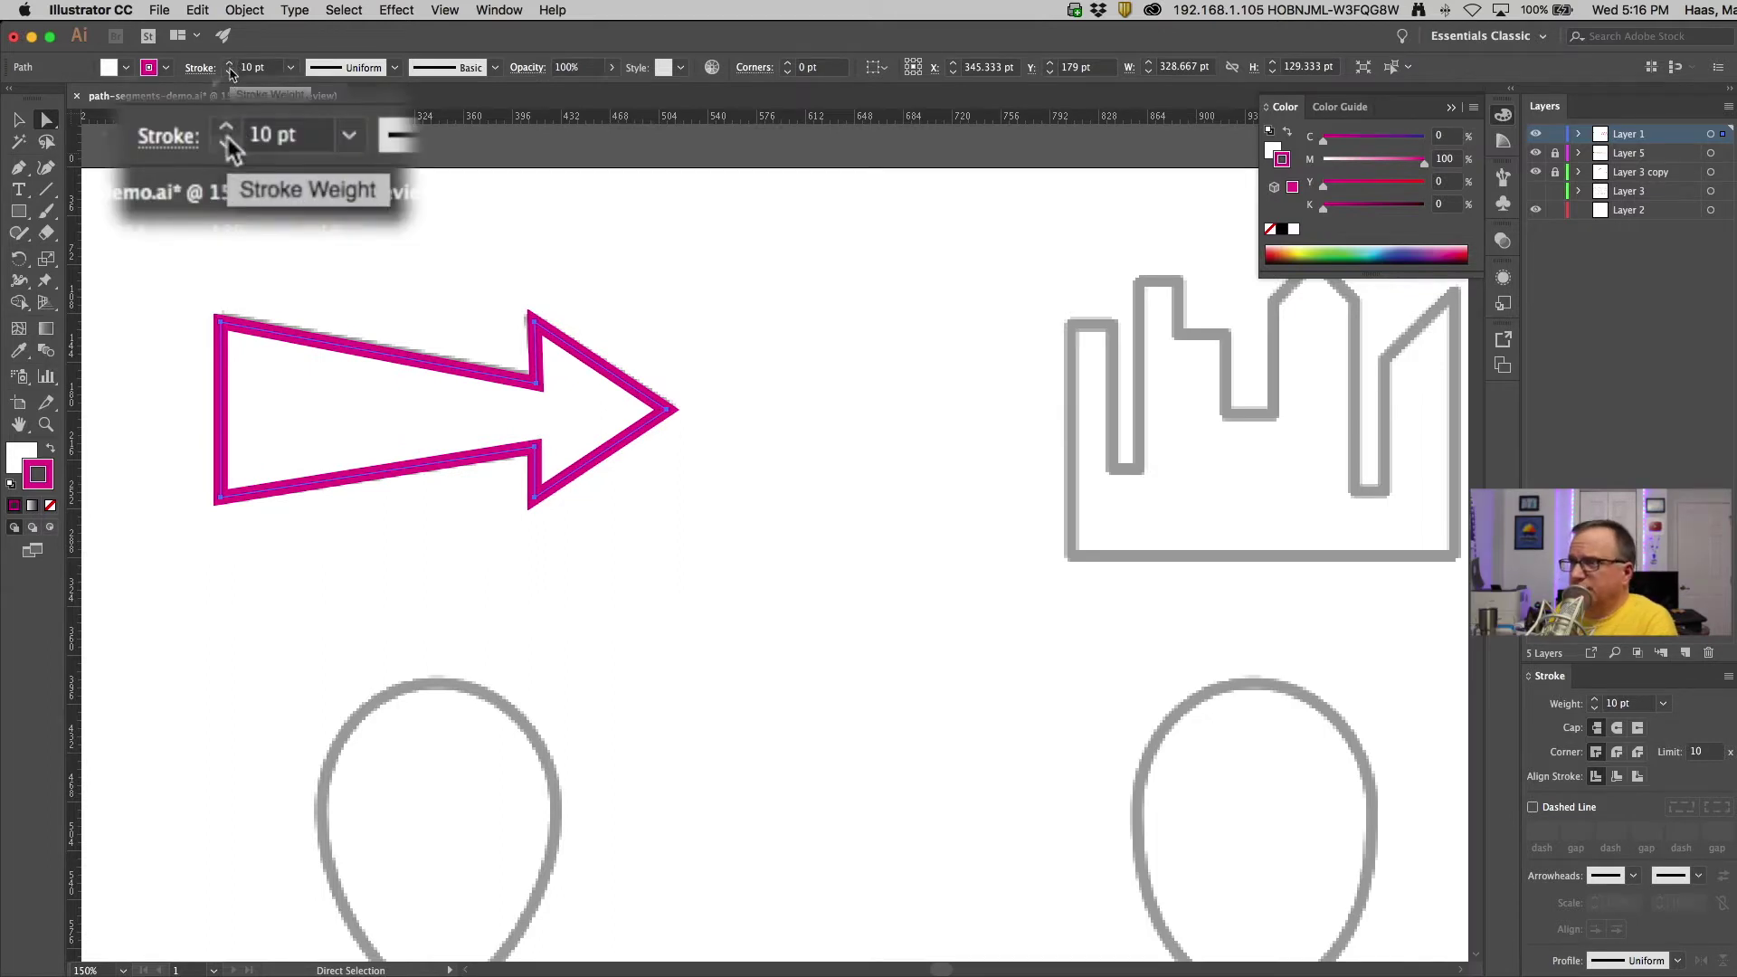
Raise the stroke weight in 10 pt jumps to 50 pt, then step it down to 24 pt
{"action": "left_click", "coordinate": [229, 64], "text": "shift"}
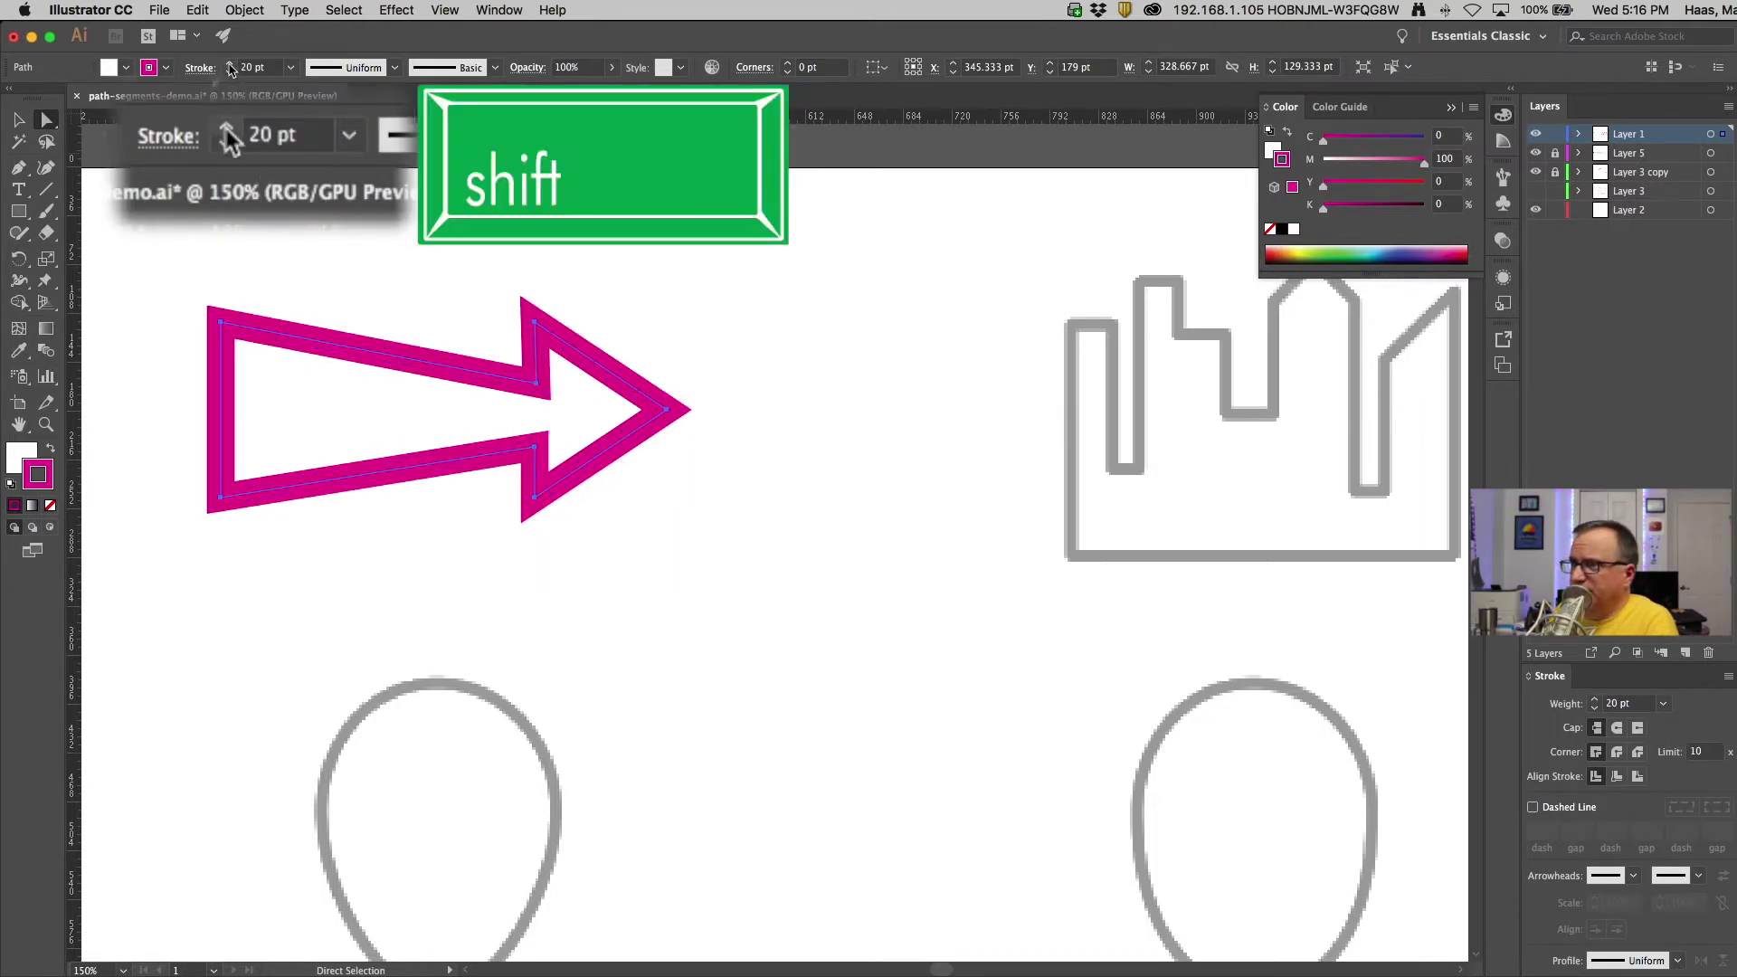
{"action": "left_click", "coordinate": [230, 64], "text": "shift"}
{"action": "left_click", "coordinate": [230, 65], "text": "shift"}
{"action": "left_click", "coordinate": [229, 65], "text": "shift"}
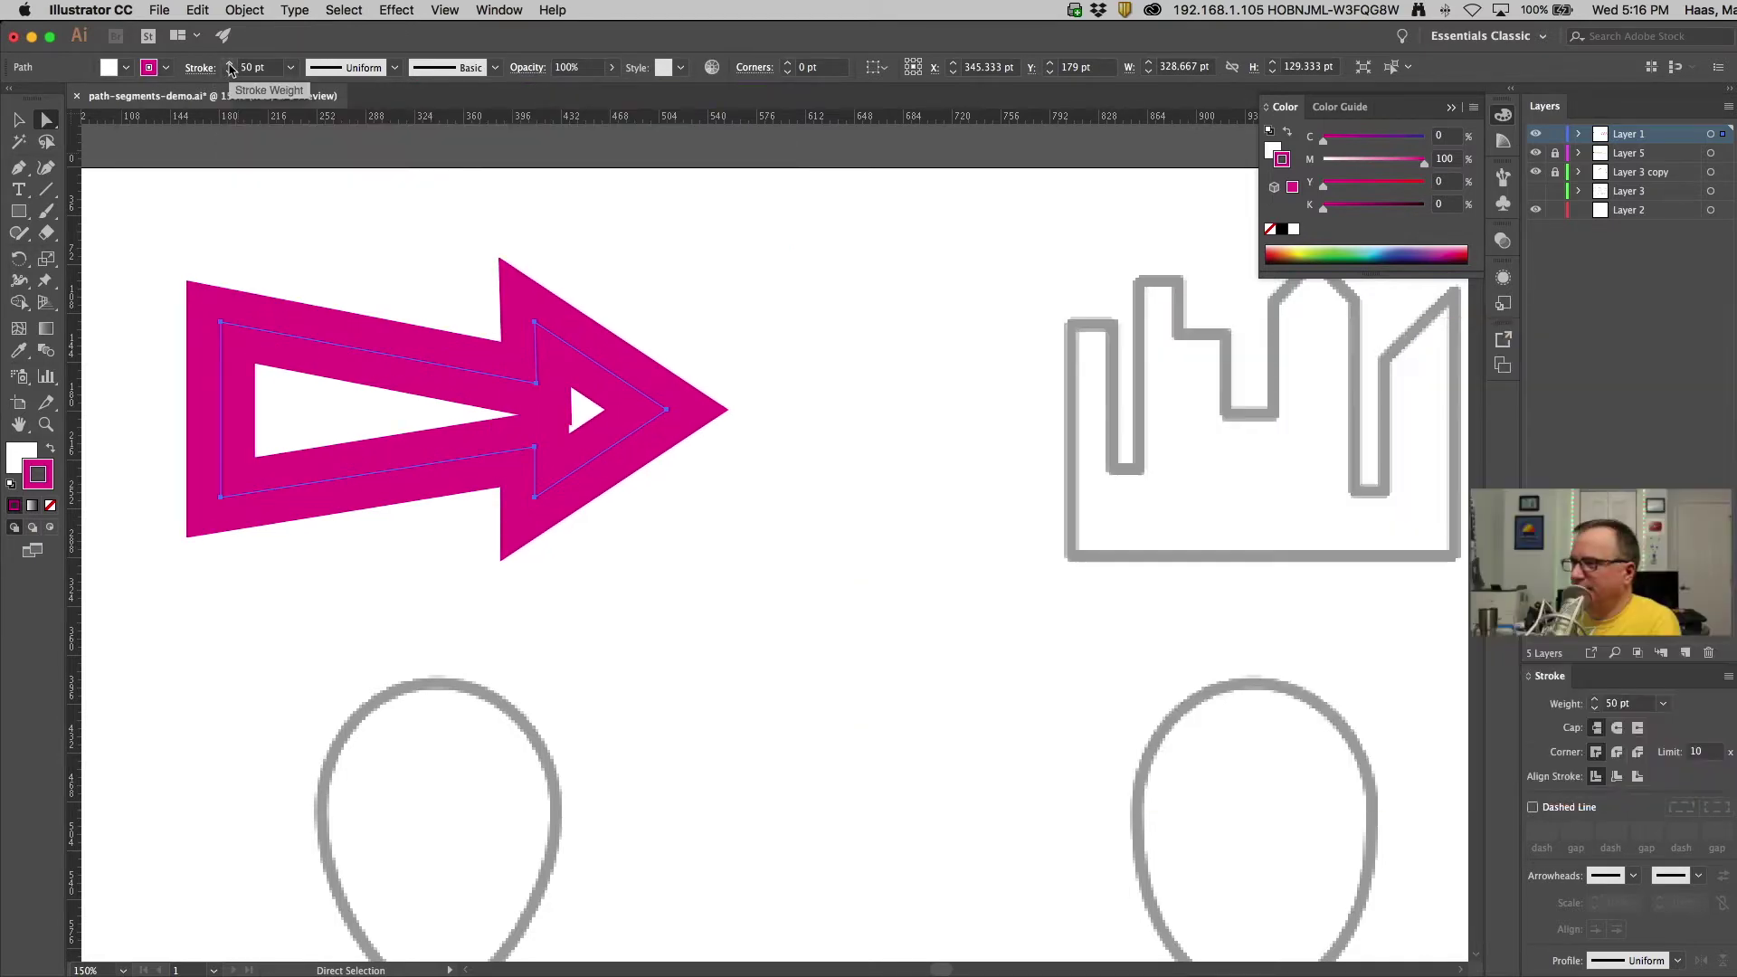
{"action": "left_click", "coordinate": [262, 70]}
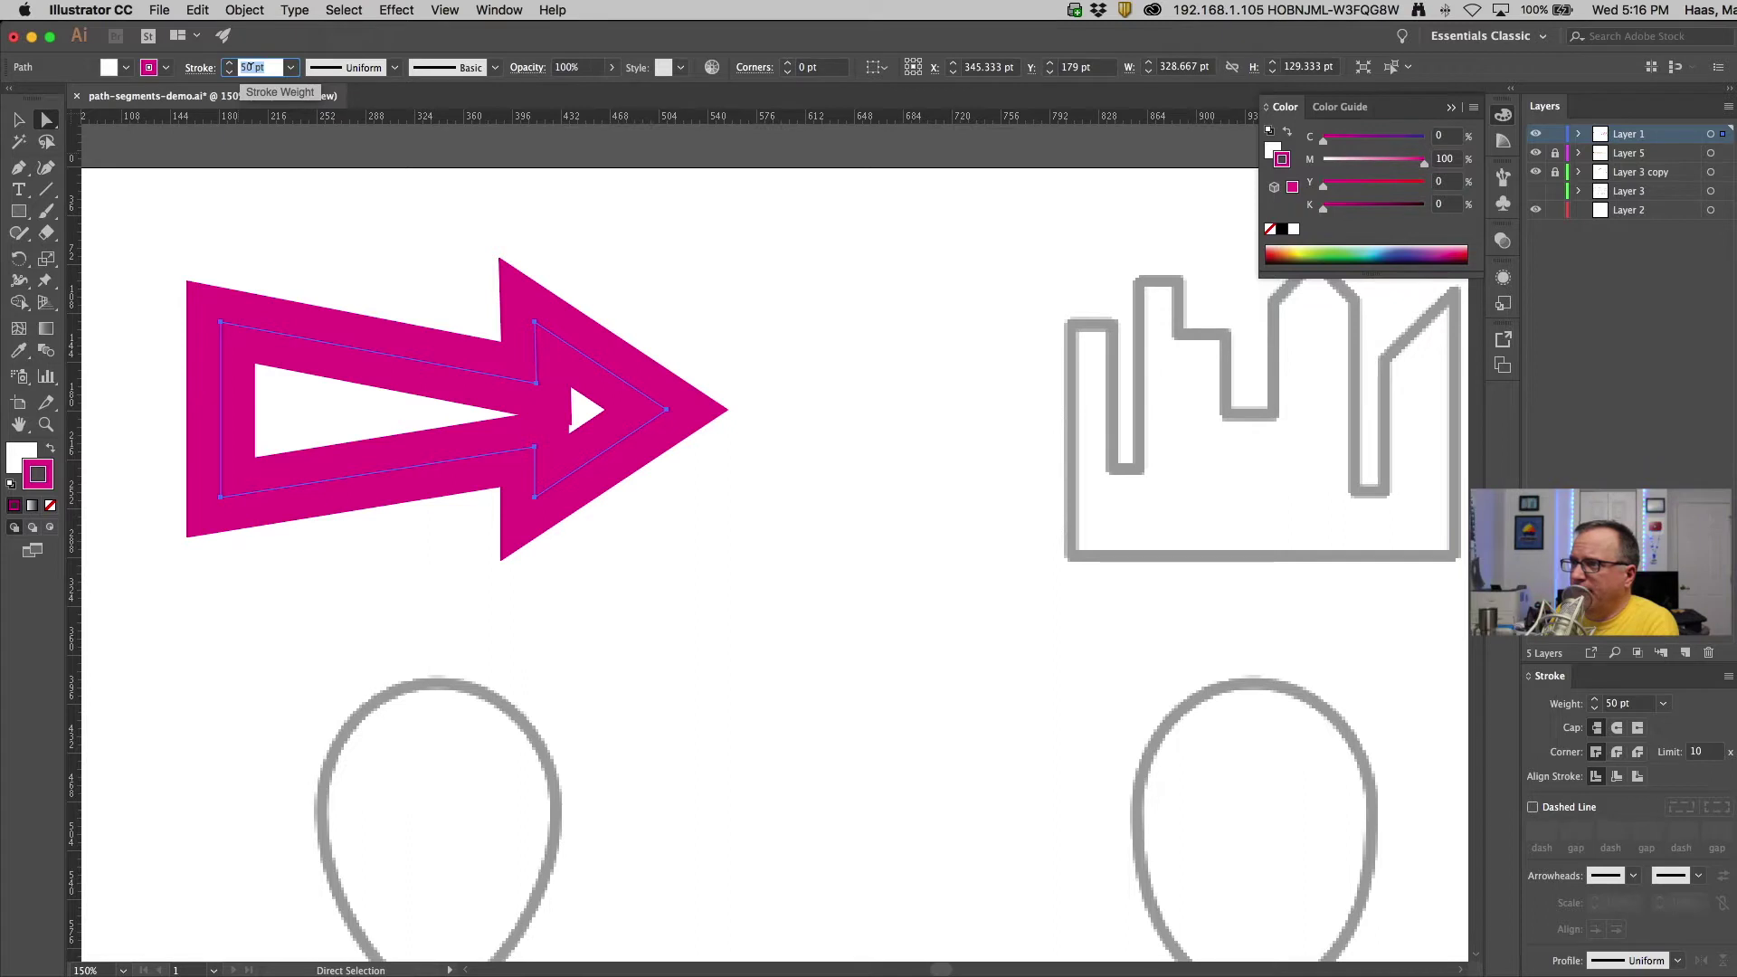
{"action": "key", "text": "Down"}
{"action": "key", "text": "Down"}
{"action": "key", "text": "Down"}
{"action": "key", "text": "Down"}
{"action": "key", "text": "Down"}
{"action": "key", "text": "Down"}
{"action": "key", "text": "Down"}
{"action": "key", "text": "Down"}
{"action": "key", "text": "Down"}
{"action": "key", "text": "Down"}
{"action": "key", "text": "Down"}
{"action": "key", "text": "Down"}
{"action": "key", "text": "Down"}
{"action": "key", "text": "Down"}
{"action": "key", "text": "Down"}
{"action": "key", "text": "Down"}
{"action": "key", "text": "Down"}
{"action": "key", "text": "Down"}
{"action": "key", "text": "Down"}
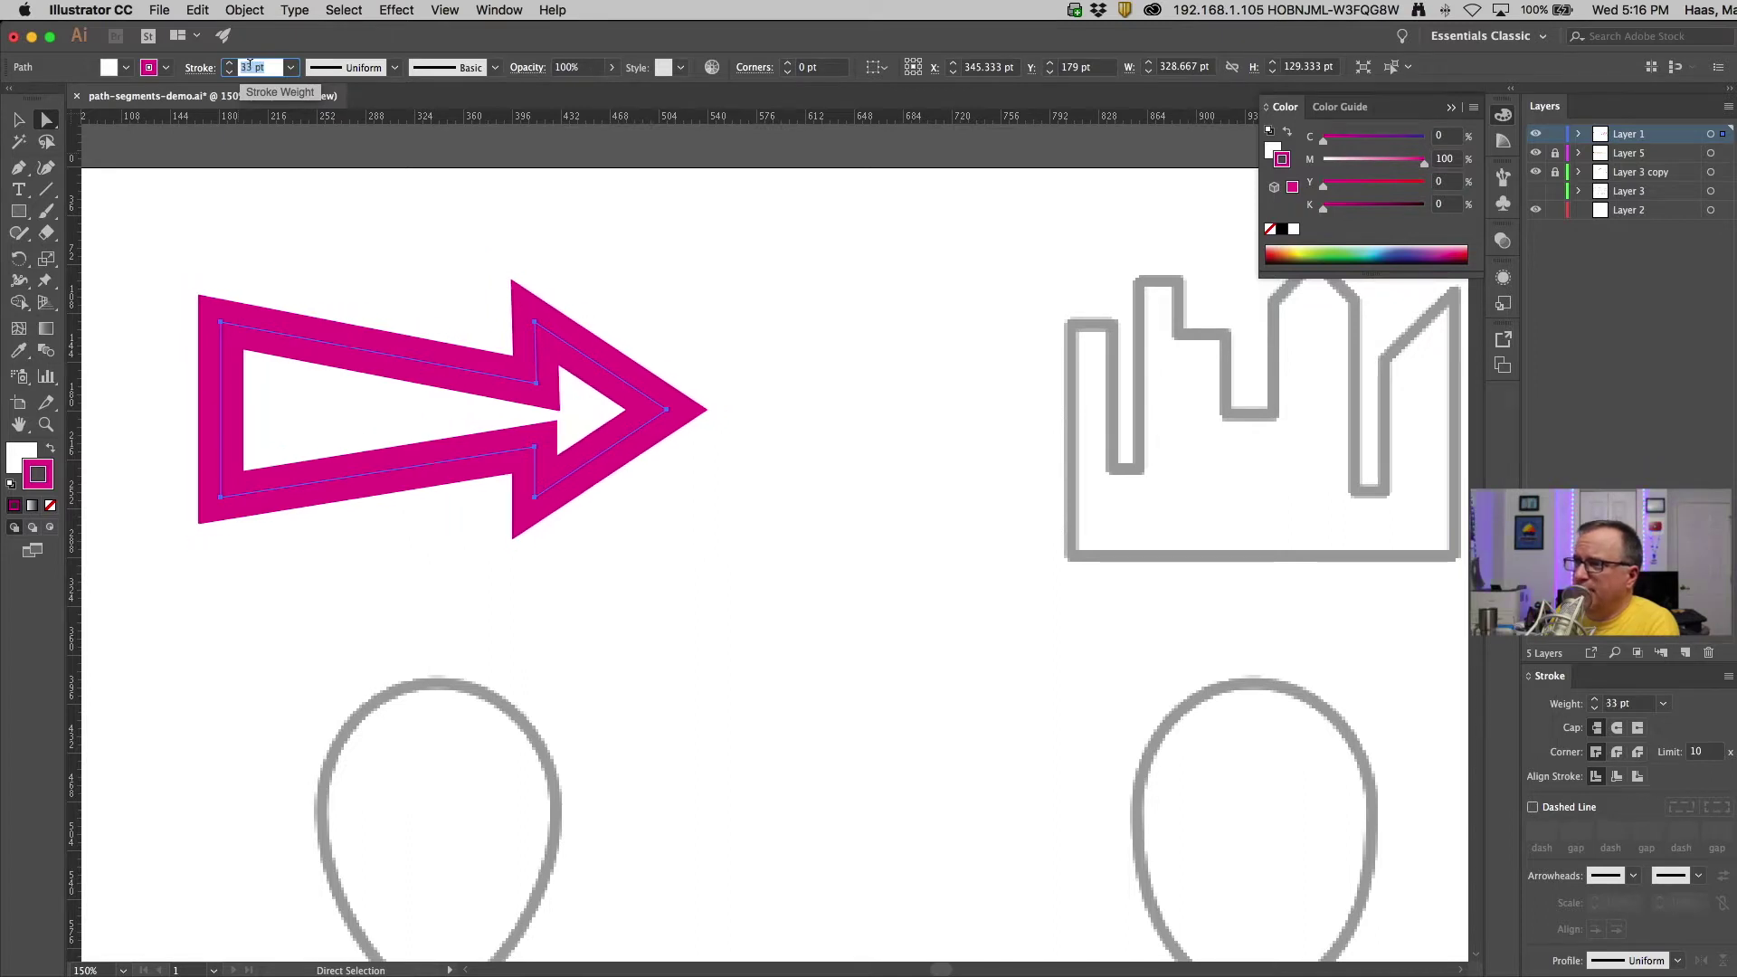
{"action": "key", "text": "Down"}
{"action": "key", "text": "Down"}
{"action": "key", "text": "Down"}
{"action": "key", "text": "Down"}
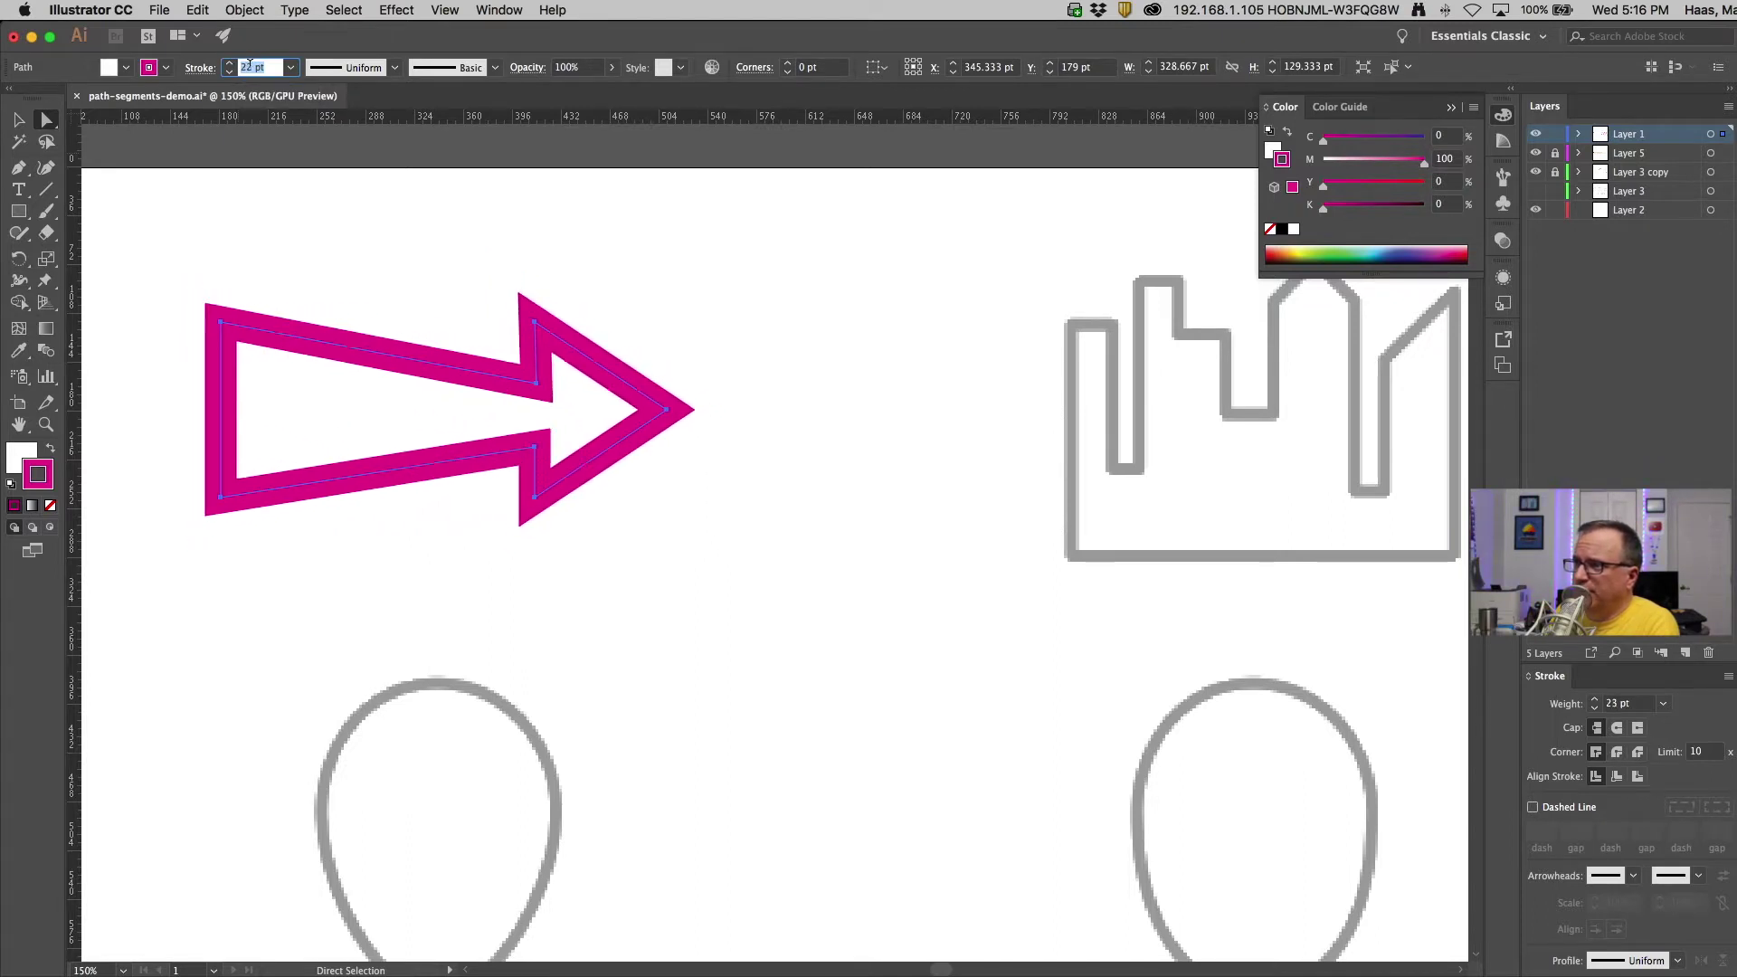
{"action": "key", "text": "Down"}
{"action": "key", "text": "Down"}
{"action": "key", "text": "Down"}
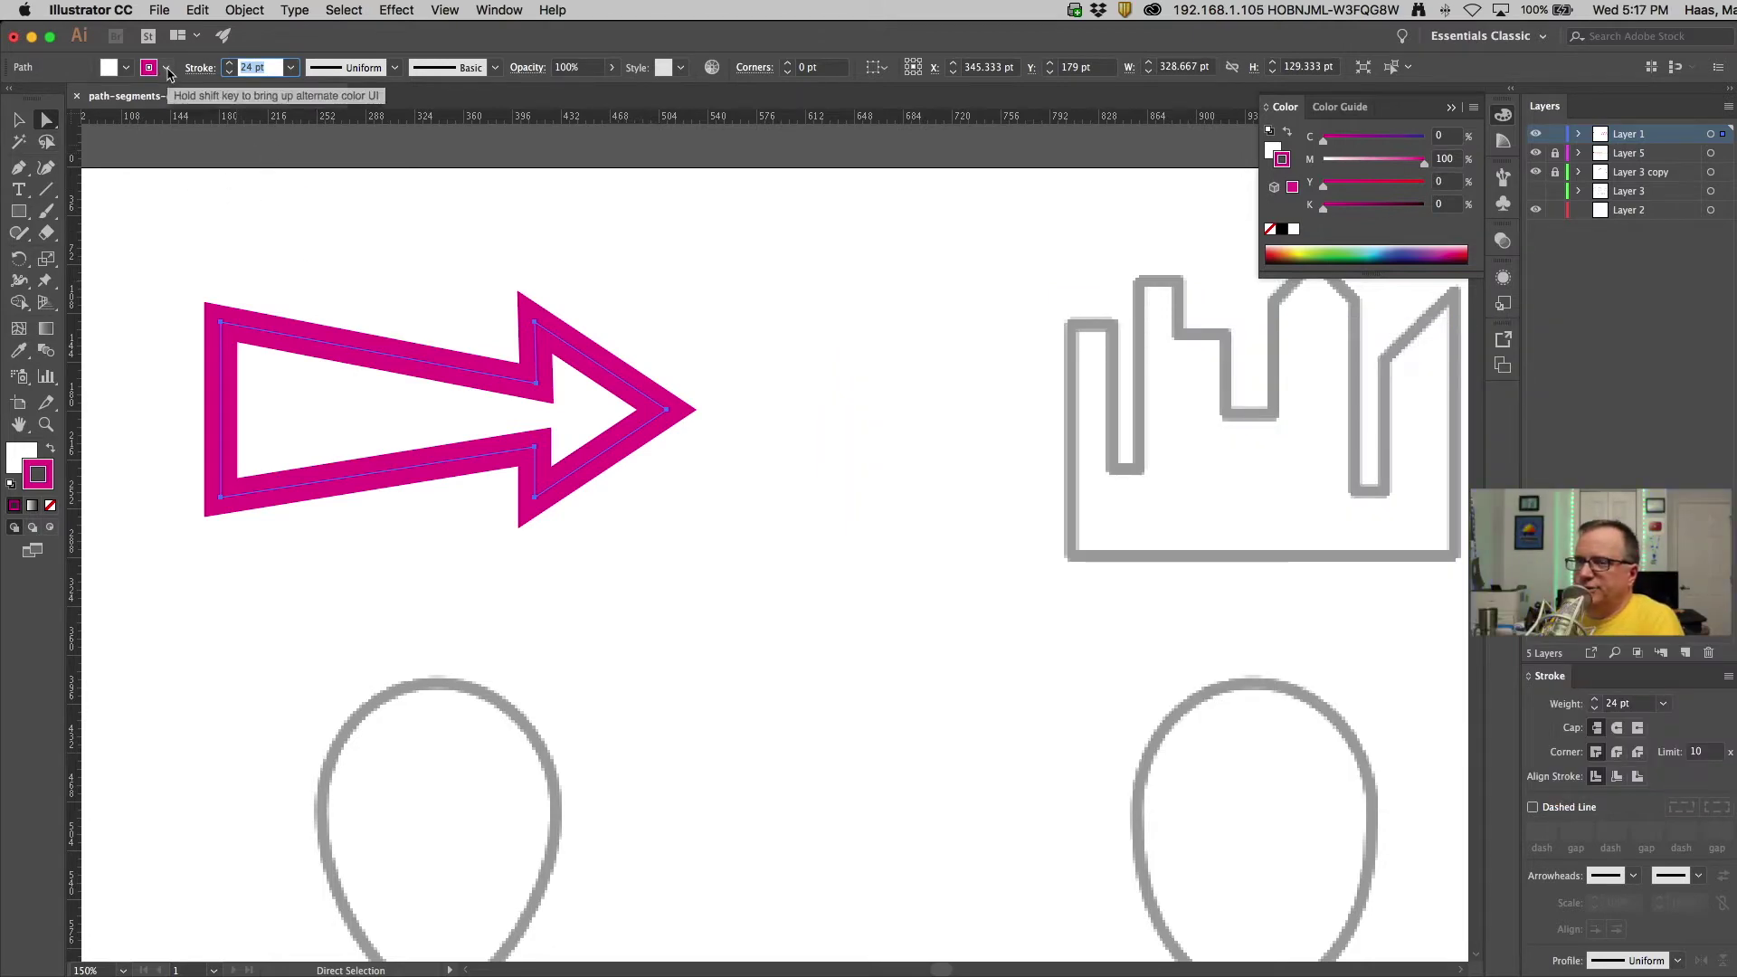
Show the arrow's stroke colour as CMYK sliders instead of swatches, reading M 100
{"action": "left_click", "coordinate": [167, 69]}
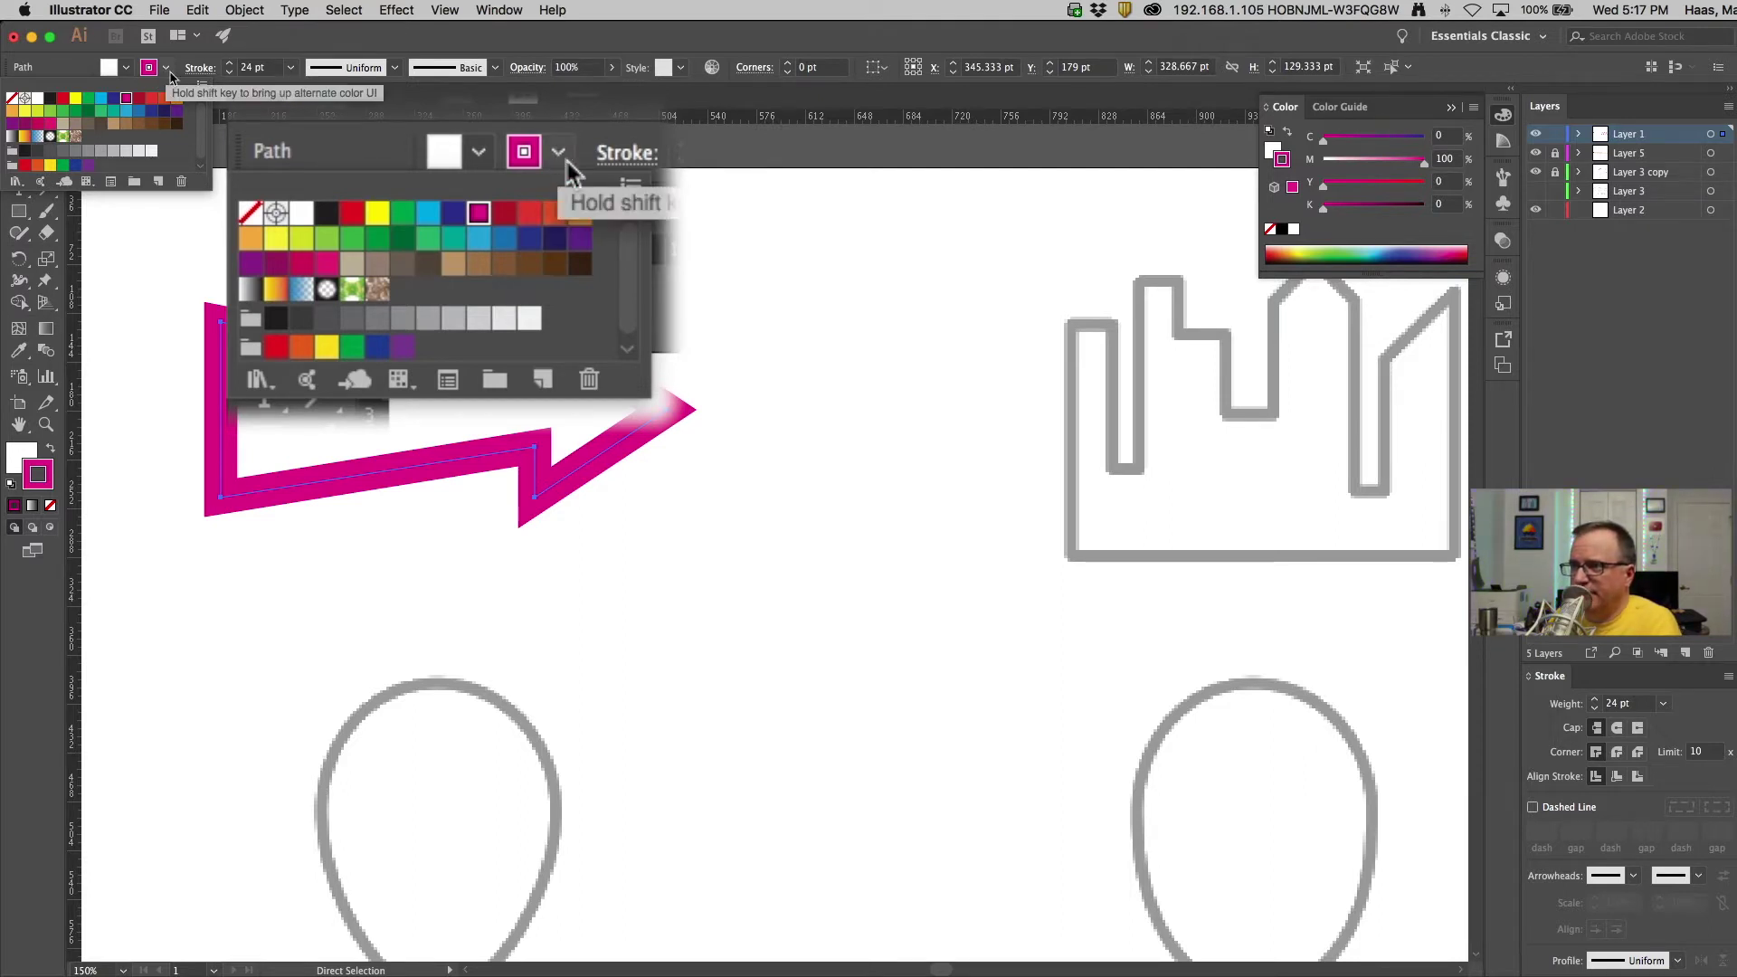
{"action": "key", "text": "shift"}
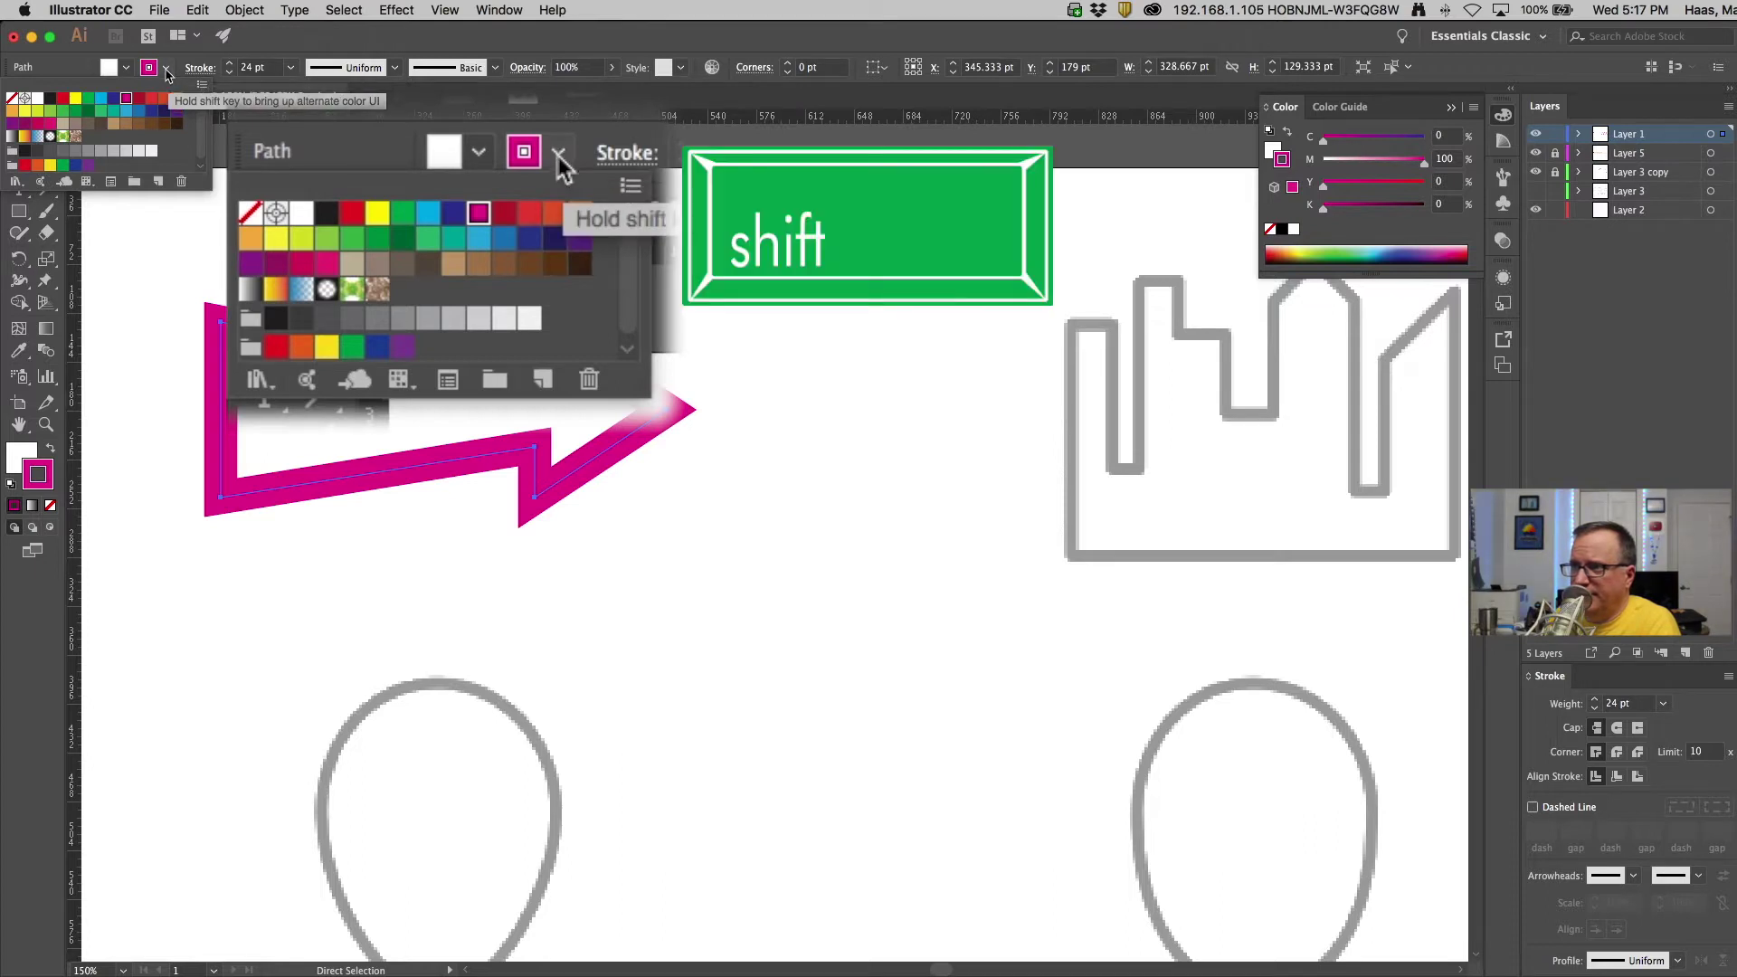
{"action": "left_click", "coordinate": [166, 69]}
{"action": "left_click", "coordinate": [166, 69], "text": "shift"}
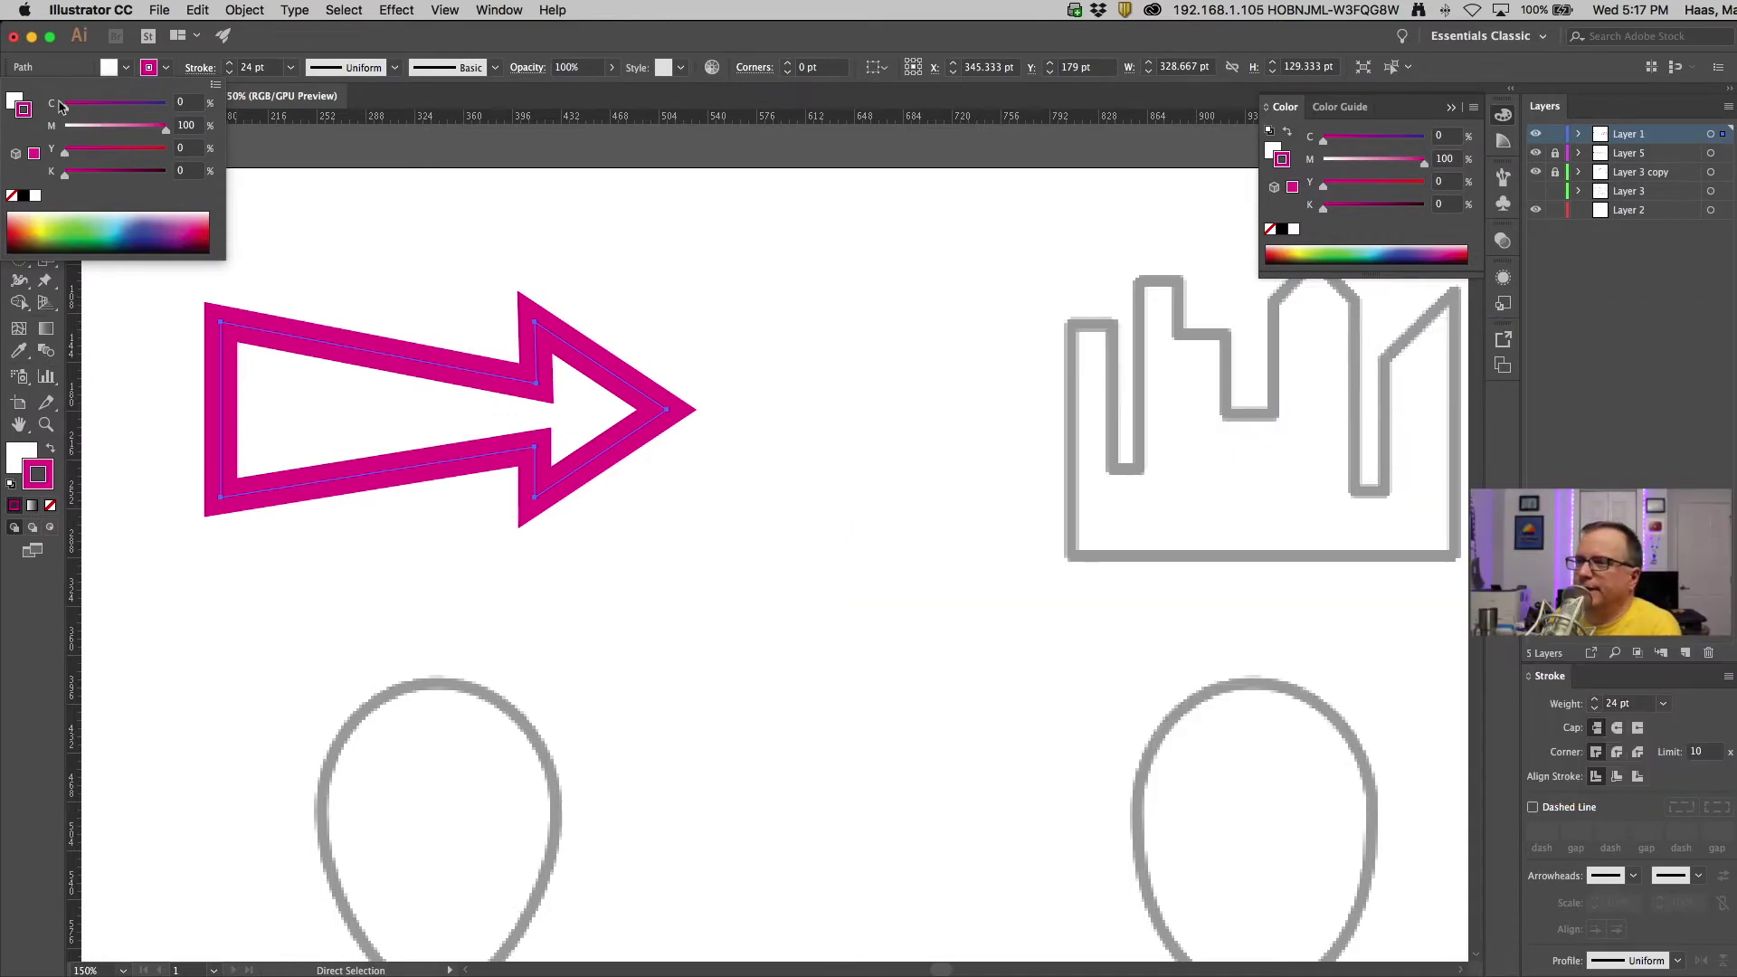
Add cyan and 52% black to the stroke, view it as RGB and CMYK, then remove the black
{"action": "left_click_drag", "start_coordinate": [67, 112], "coordinate": [105, 111]}
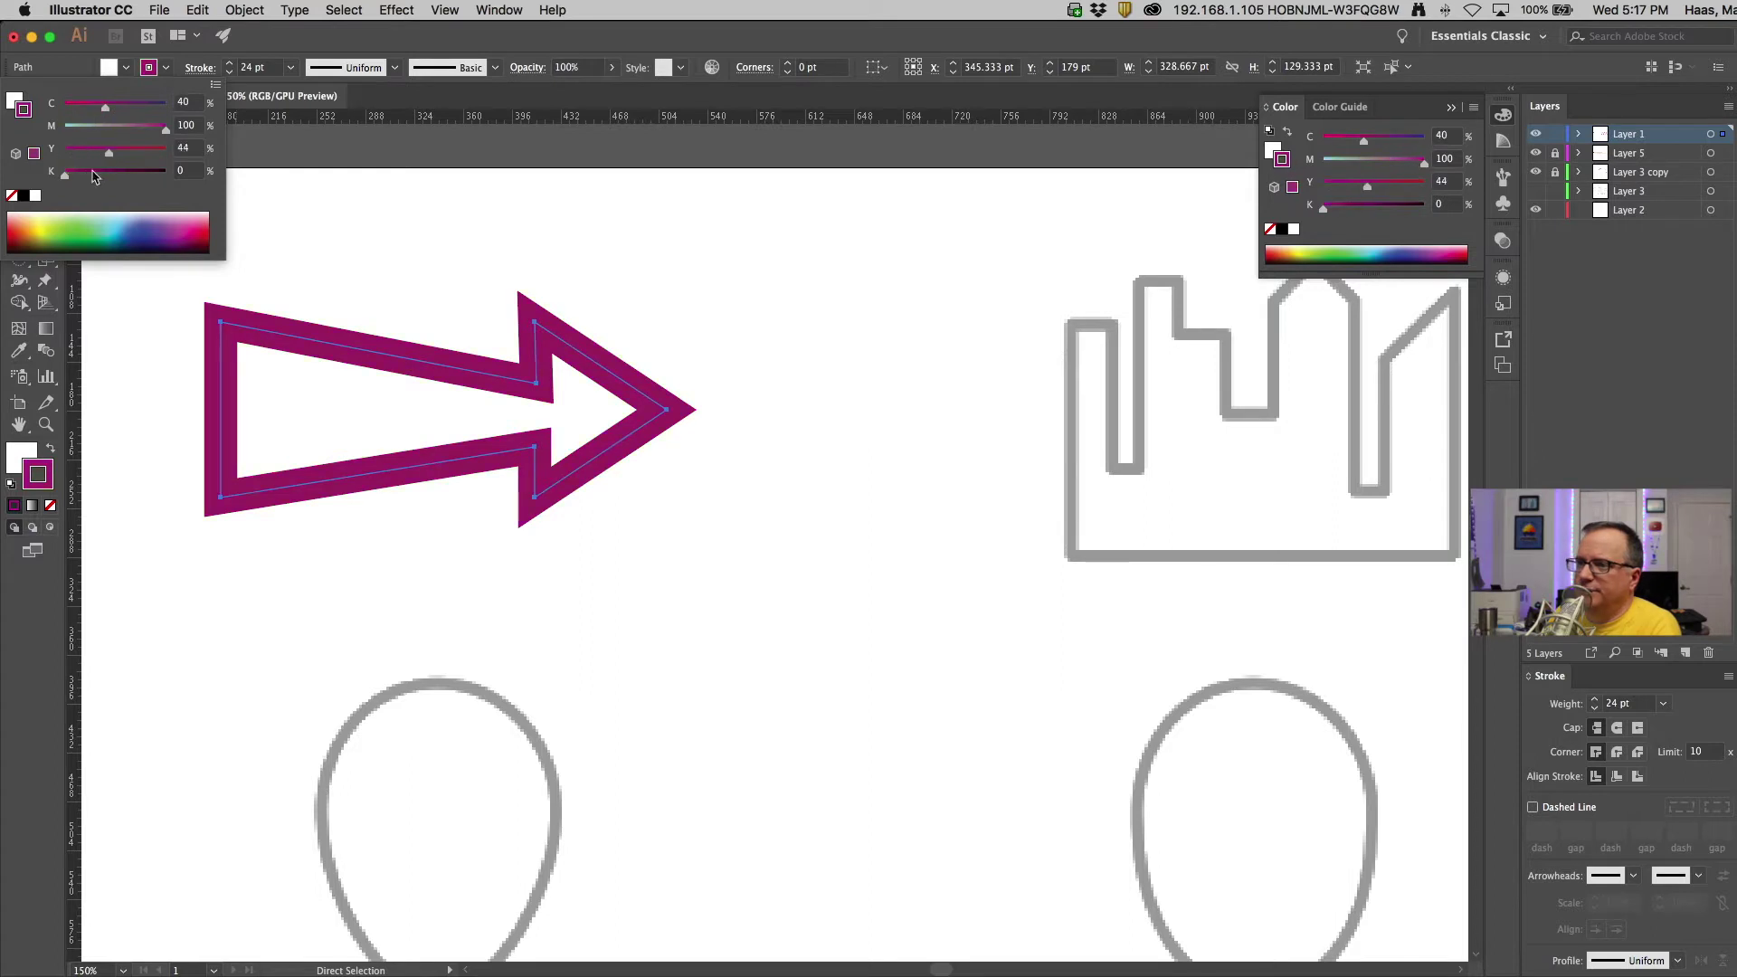
{"action": "left_click_drag", "start_coordinate": [94, 176], "coordinate": [116, 176]}
{"action": "left_click", "coordinate": [216, 85]}
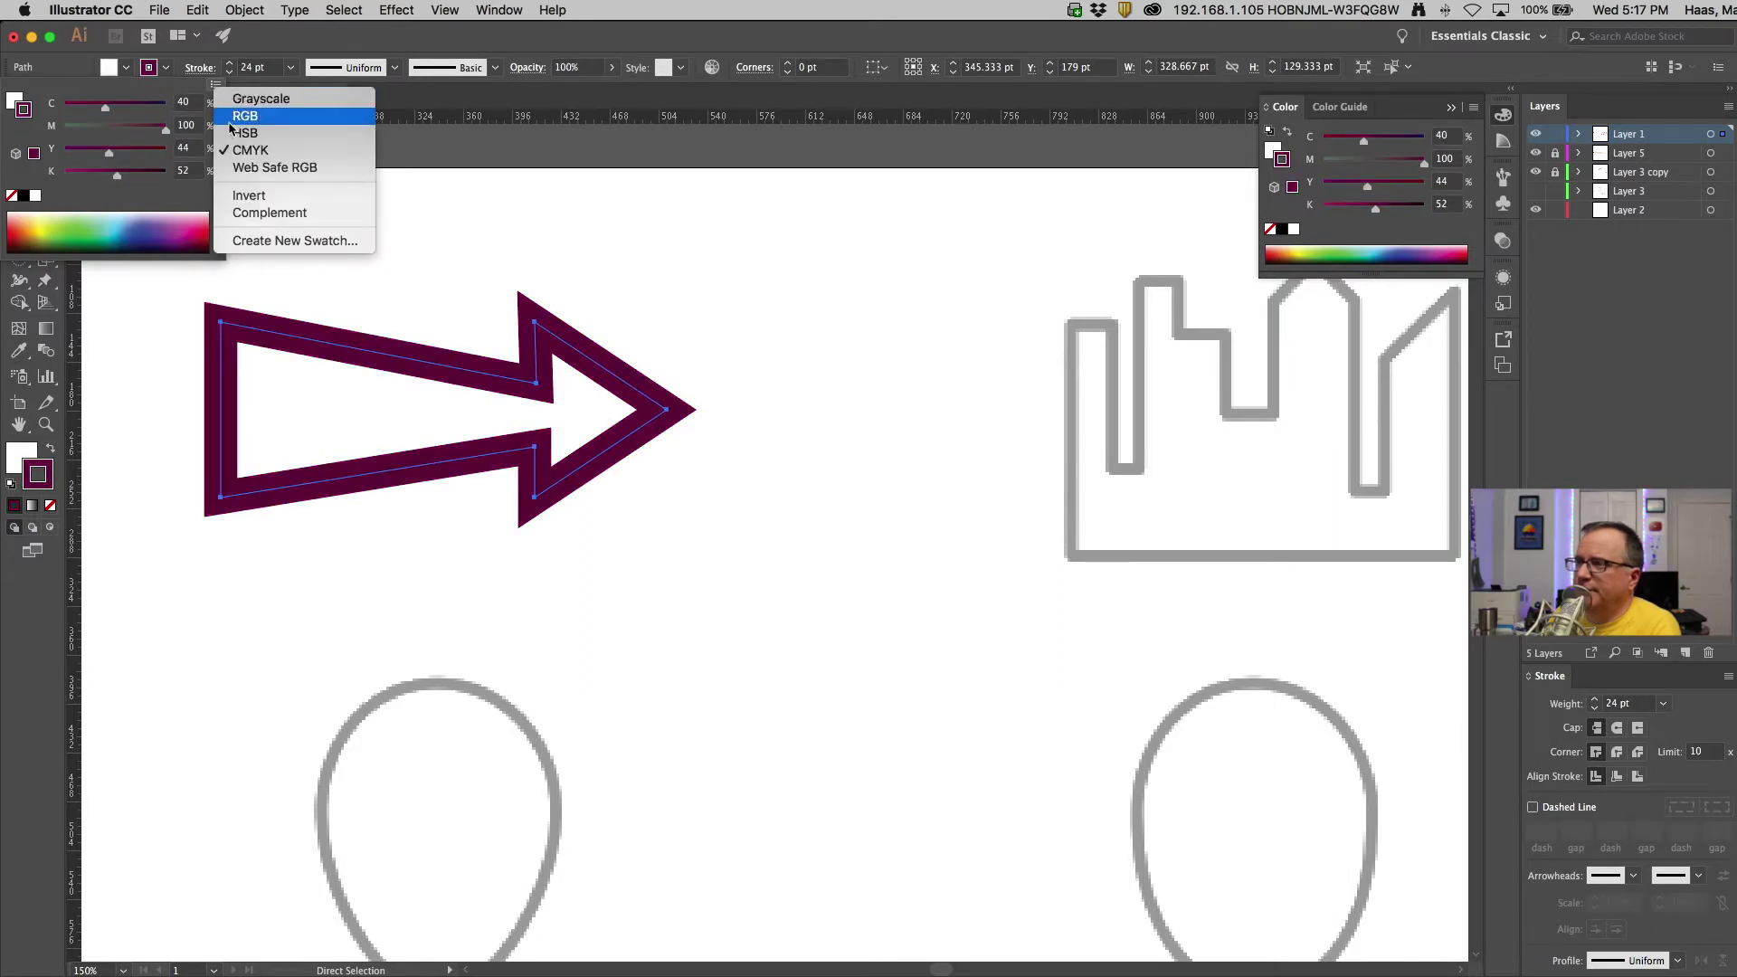
{"action": "left_click", "coordinate": [243, 116]}
{"action": "left_click", "coordinate": [215, 85]}
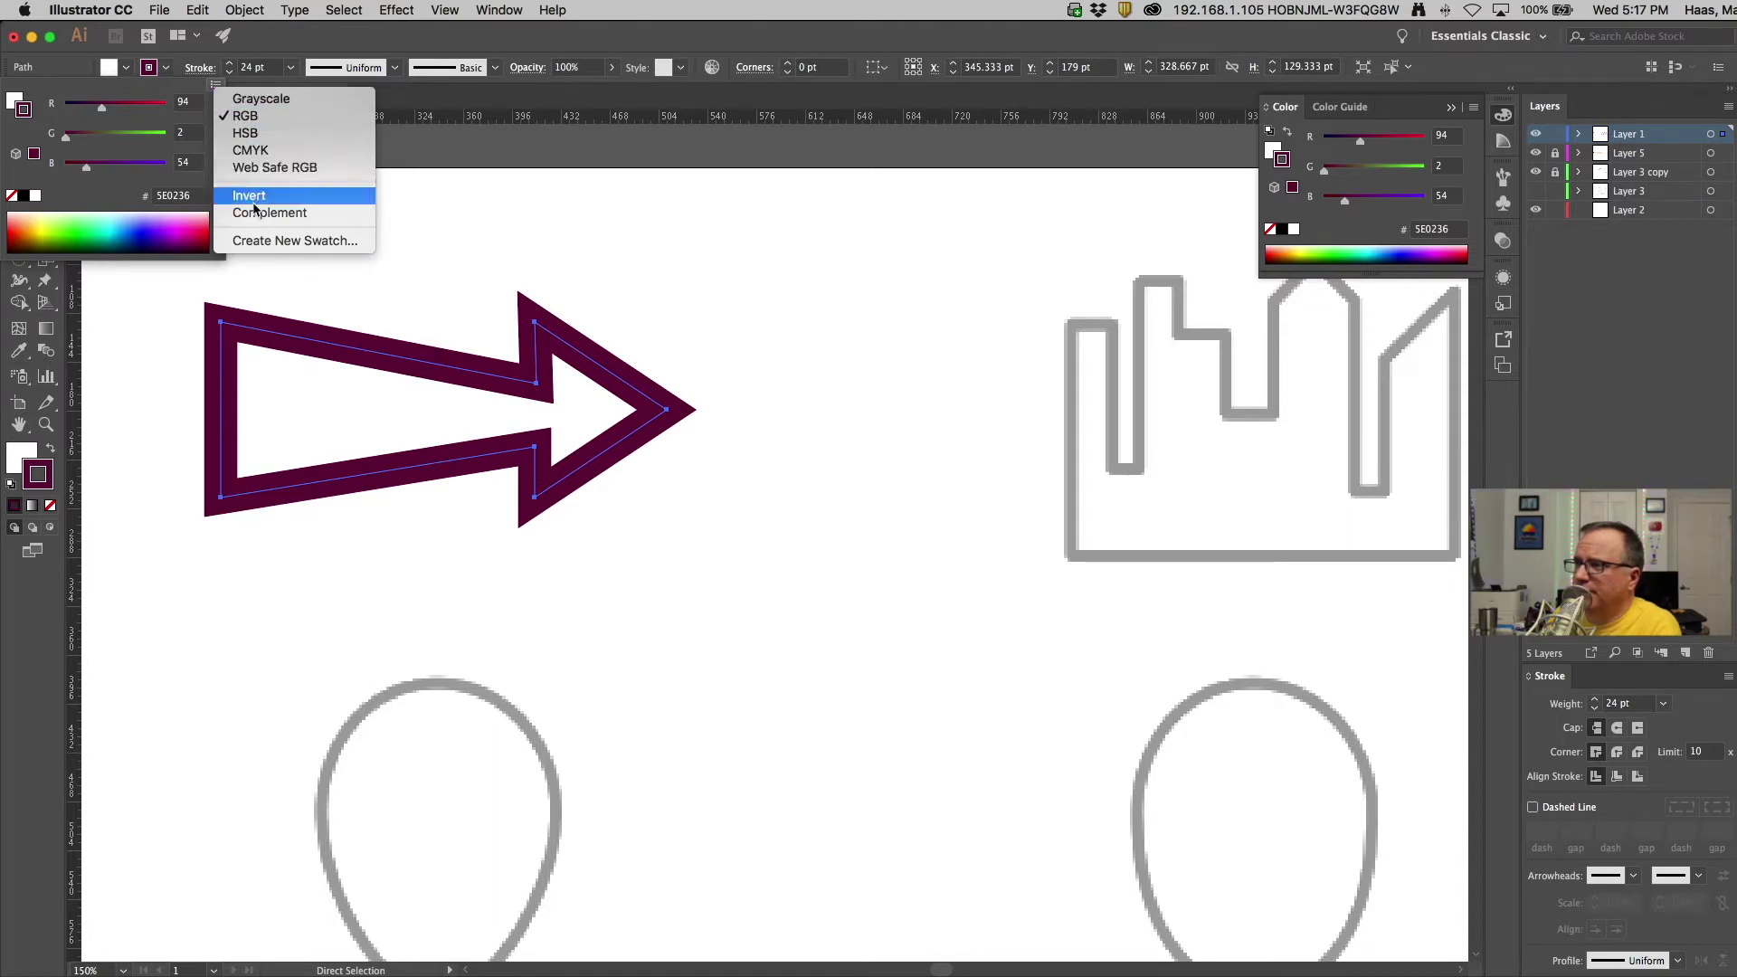
{"action": "left_click", "coordinate": [251, 152]}
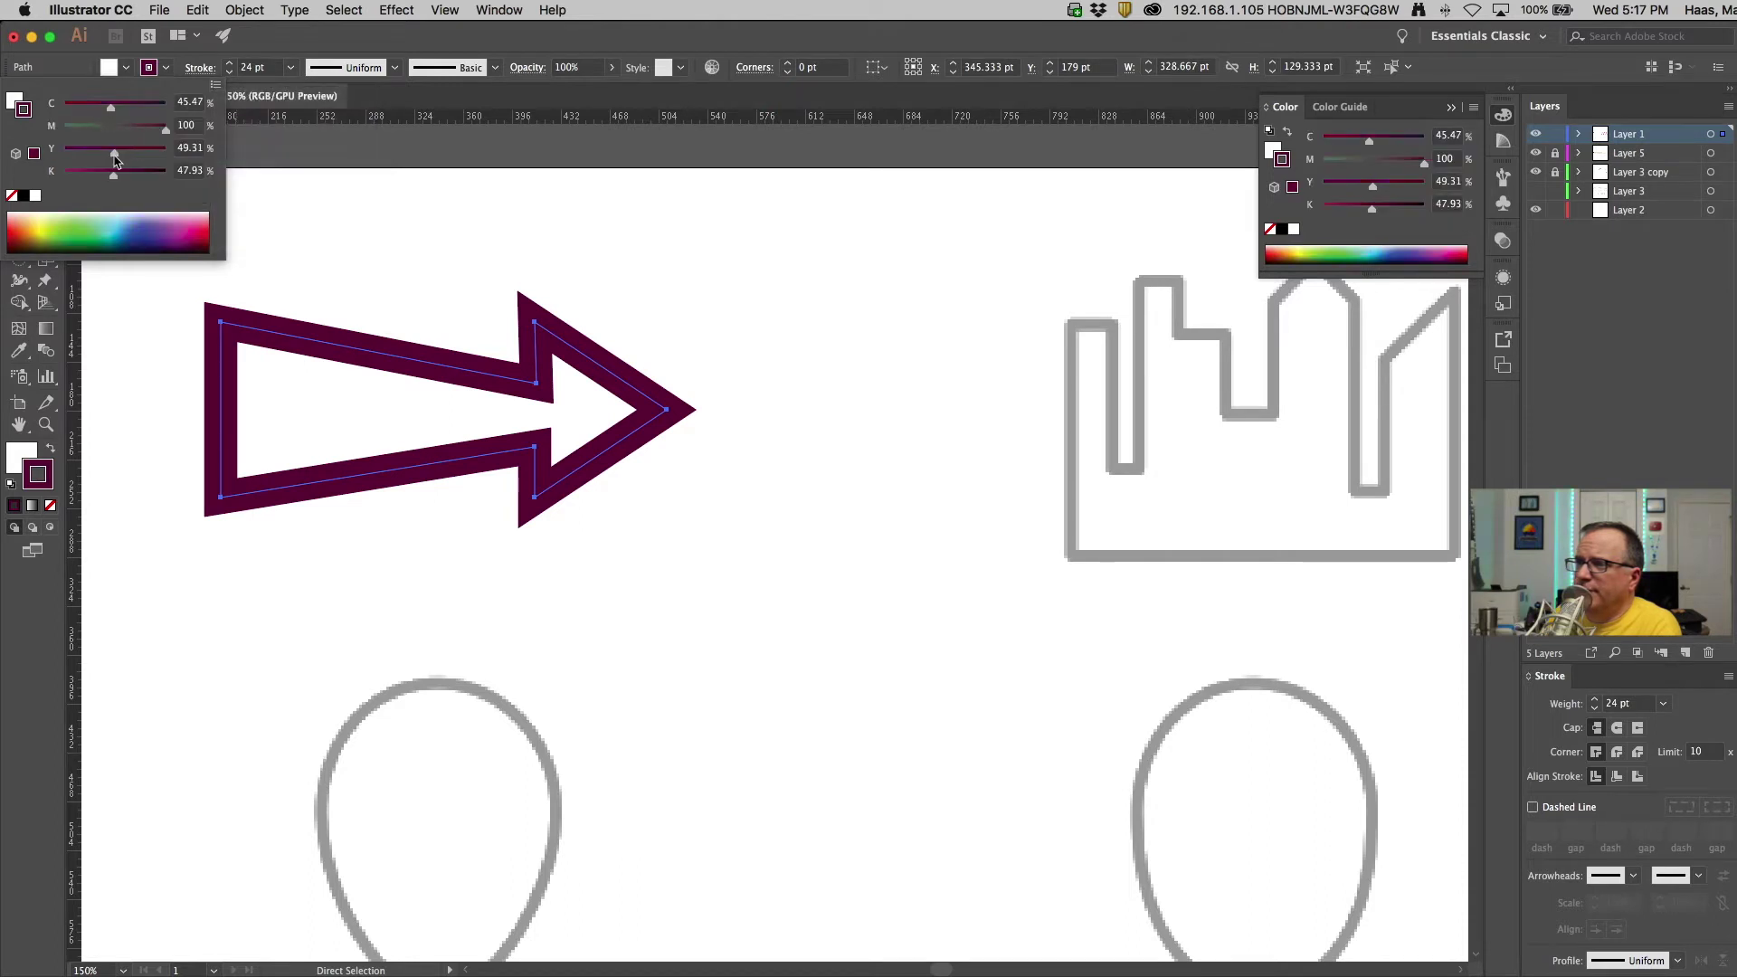
{"action": "mouse_move", "coordinate": [113, 173]}
{"action": "left_mouse_down"}
{"action": "mouse_move", "coordinate": [64, 173]}
{"action": "mouse_move", "coordinate": [120, 149]}
{"action": "left_mouse_up"}
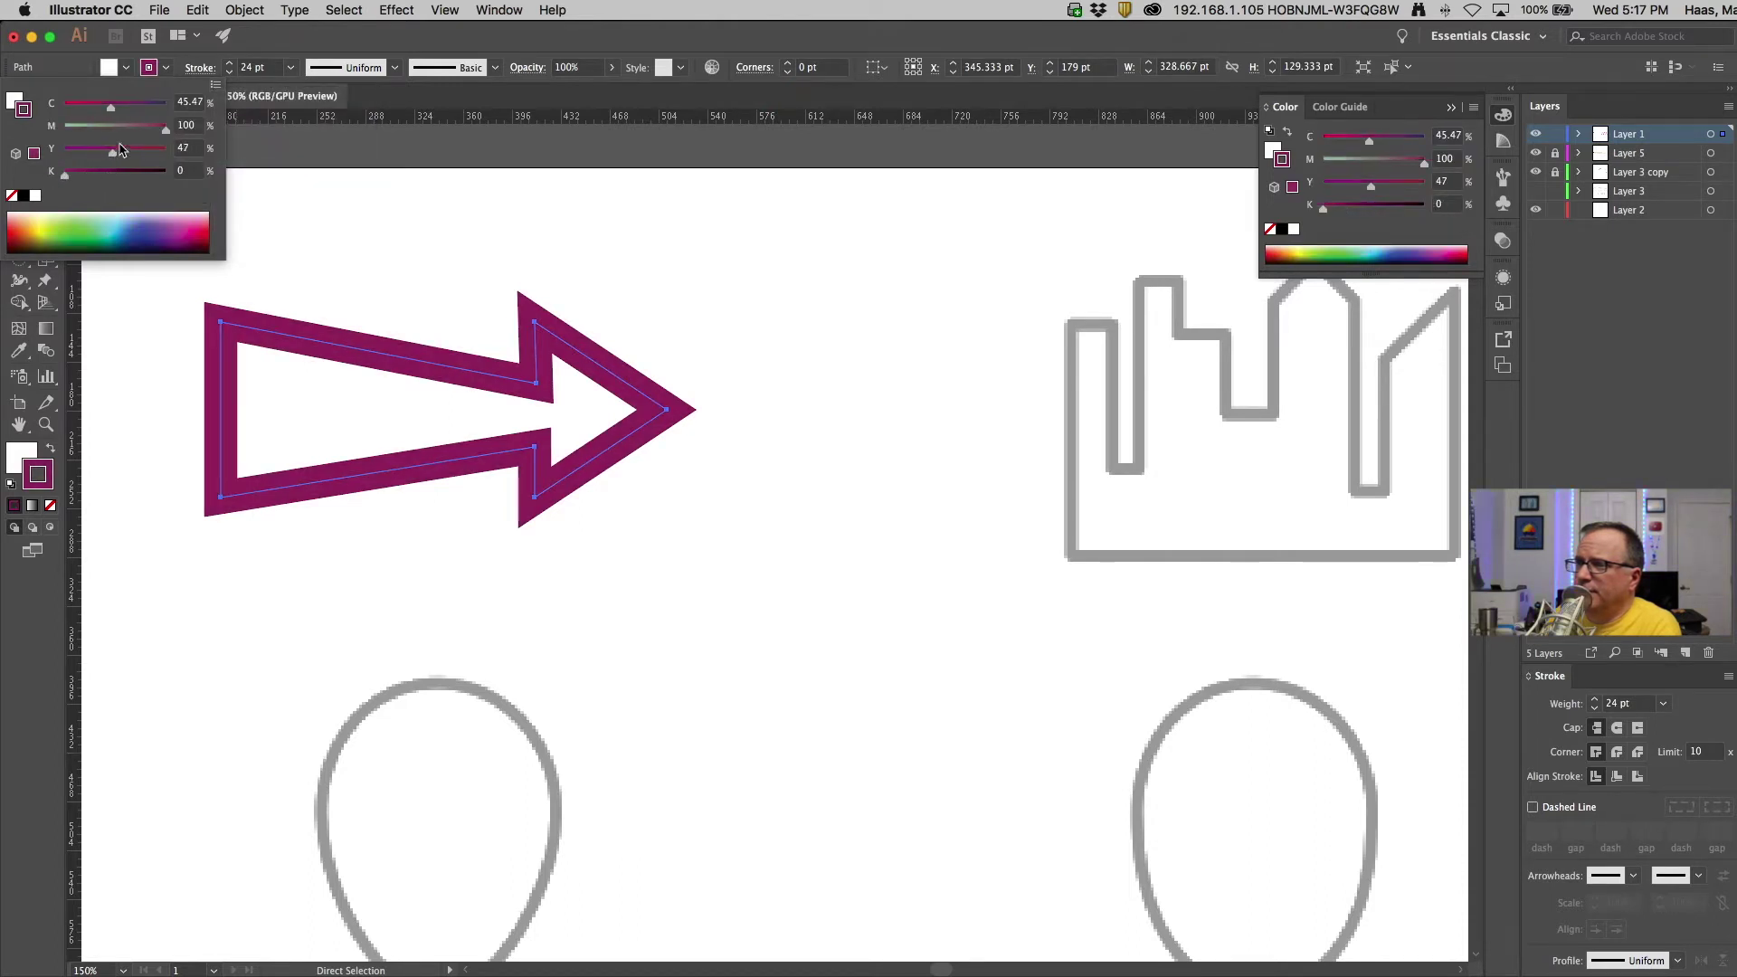
Invert the stroke colour to green (C 56.91, M 0, Y 67.17, K 0)
{"action": "left_click", "coordinate": [216, 81]}
{"action": "left_click", "coordinate": [283, 199]}
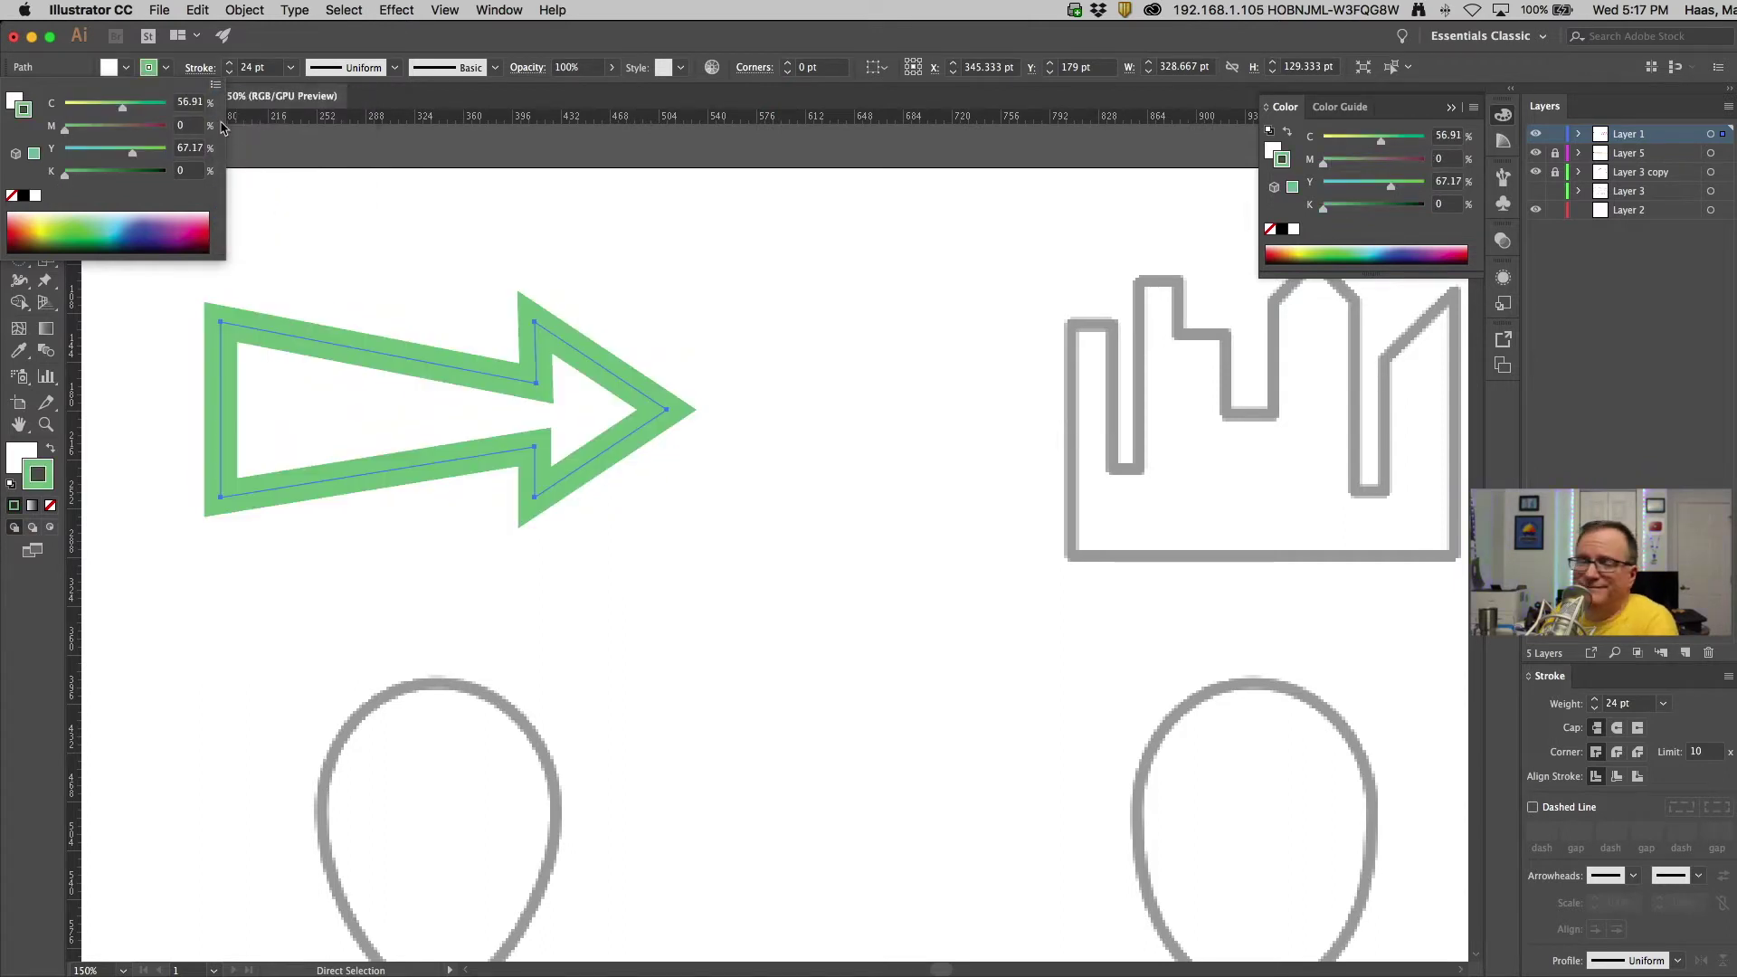
{"action": "left_click", "coordinate": [215, 84]}
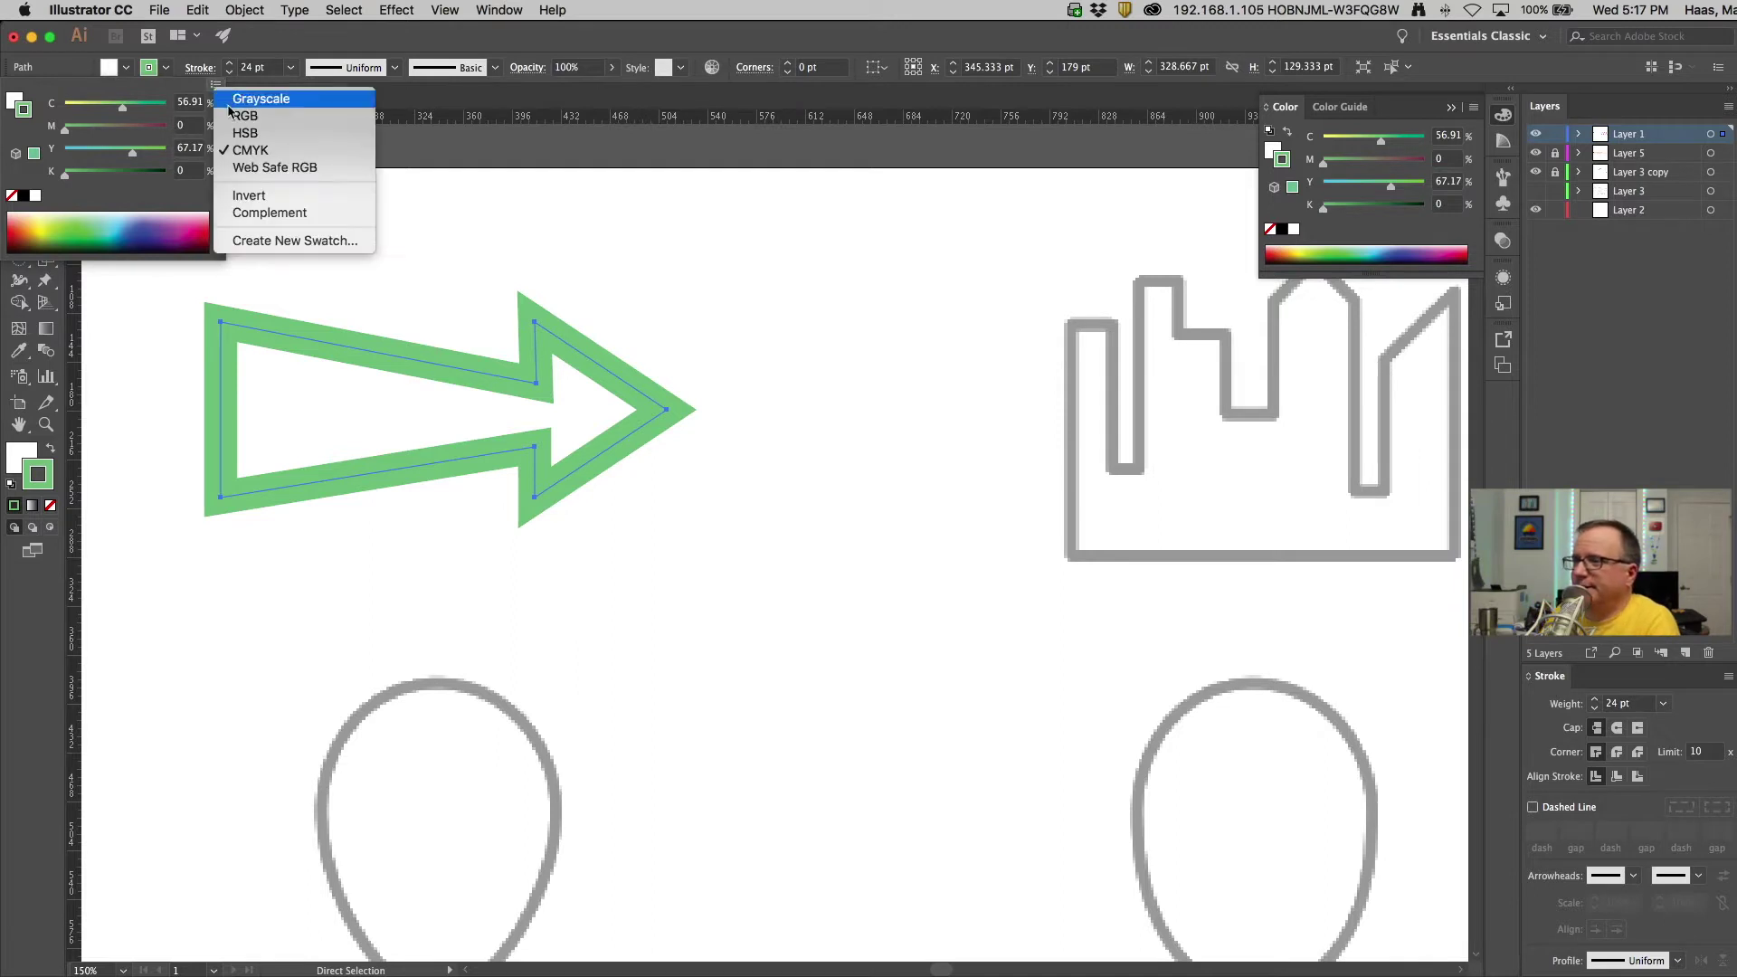
Drag the Color panel sliders until the green stroke reads C 0, M 100, Y 0, K 0
{"action": "left_click", "coordinate": [132, 159], "text": "shift"}
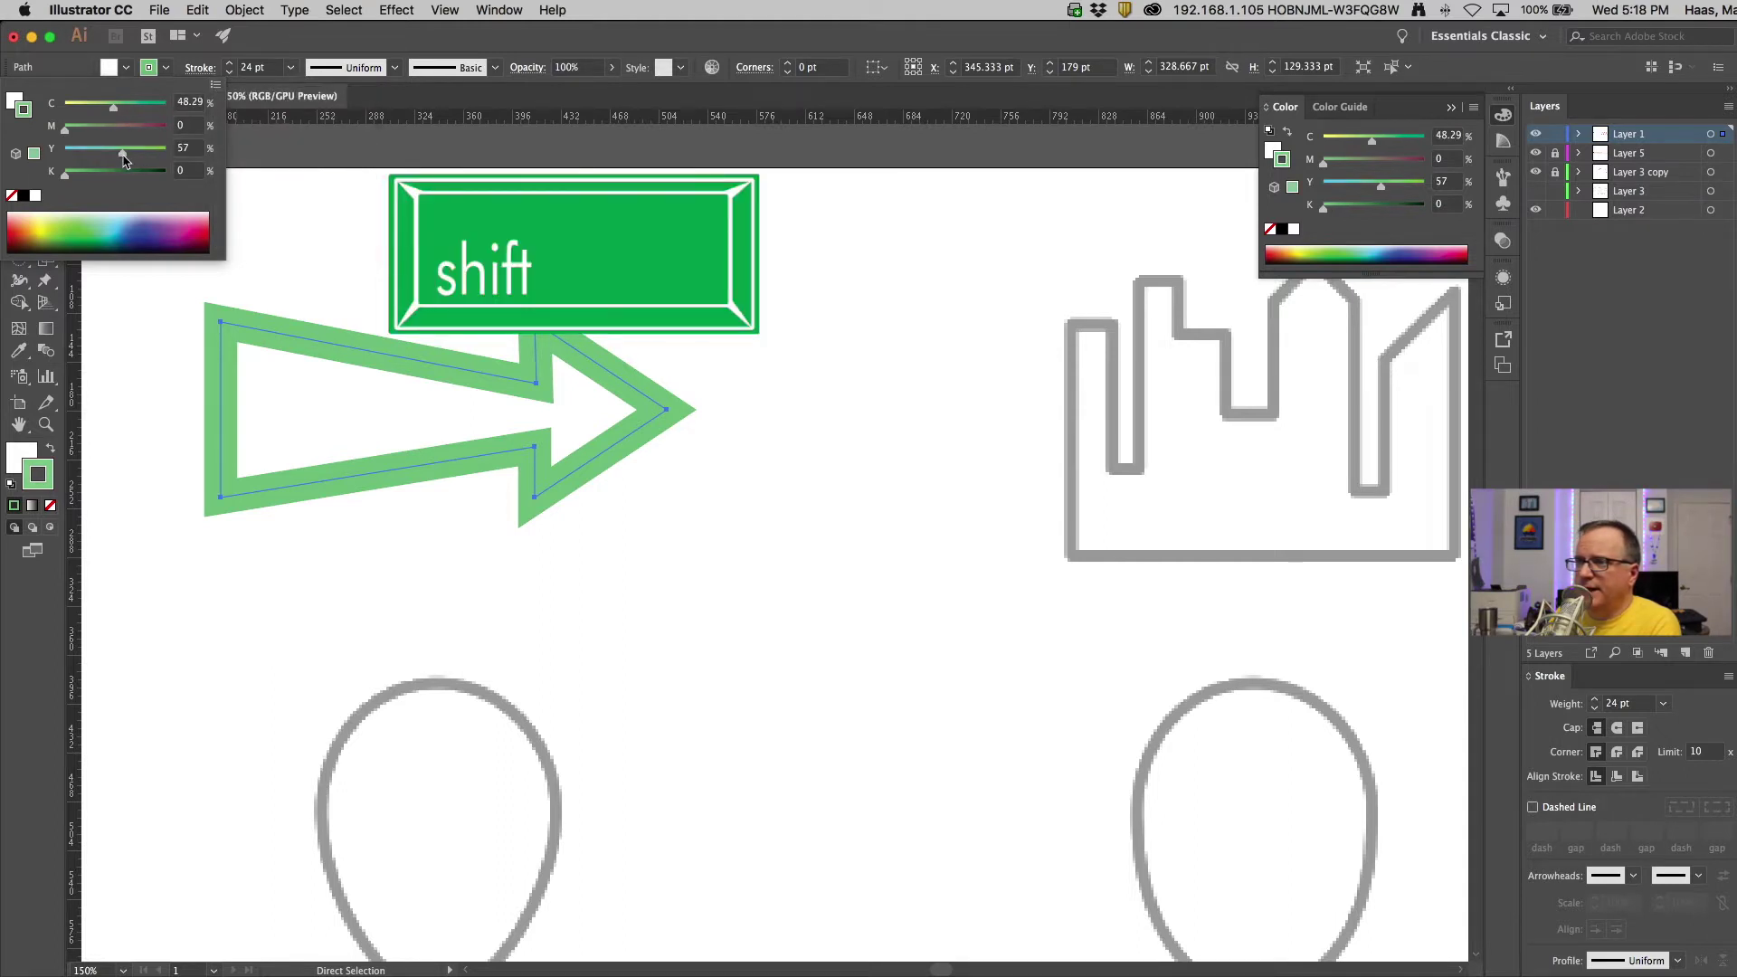
{"action": "mouse_move", "coordinate": [124, 159]}
{"action": "left_mouse_down"}
{"action": "mouse_move", "coordinate": [82, 160]}
{"action": "mouse_move", "coordinate": [163, 161]}
{"action": "mouse_move", "coordinate": [75, 106]}
{"action": "mouse_move", "coordinate": [105, 129]}
{"action": "left_mouse_up"}
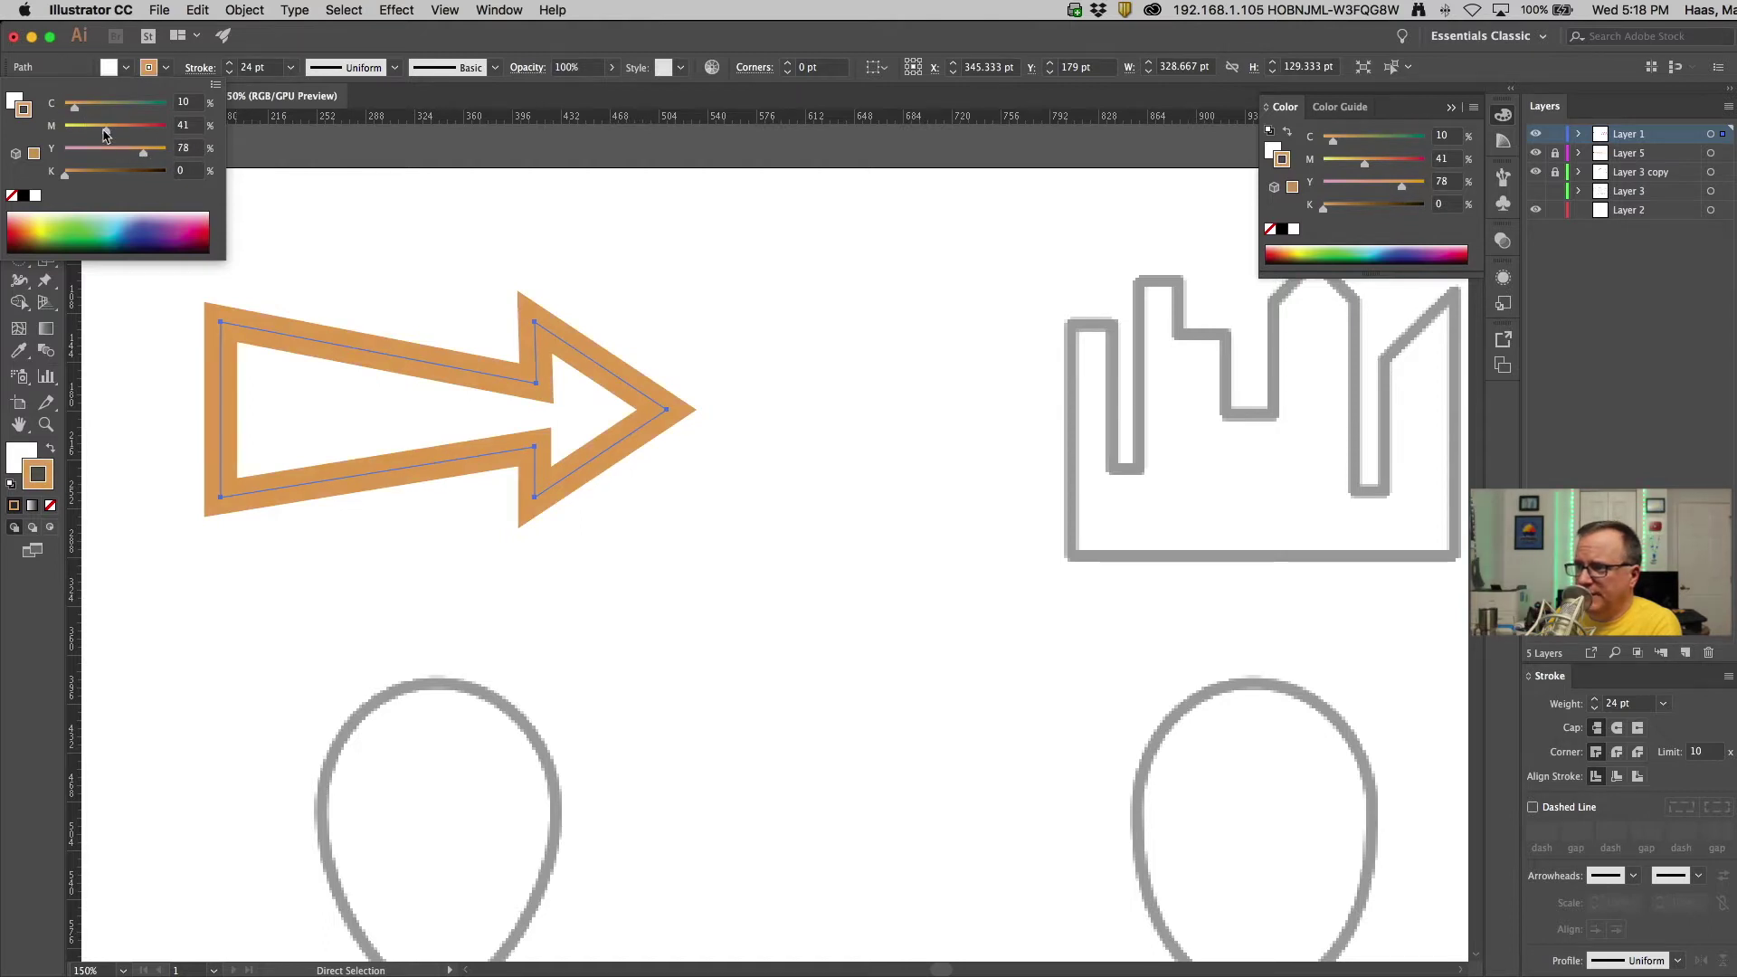
{"action": "left_click_drag", "start_coordinate": [107, 134], "coordinate": [139, 160]}
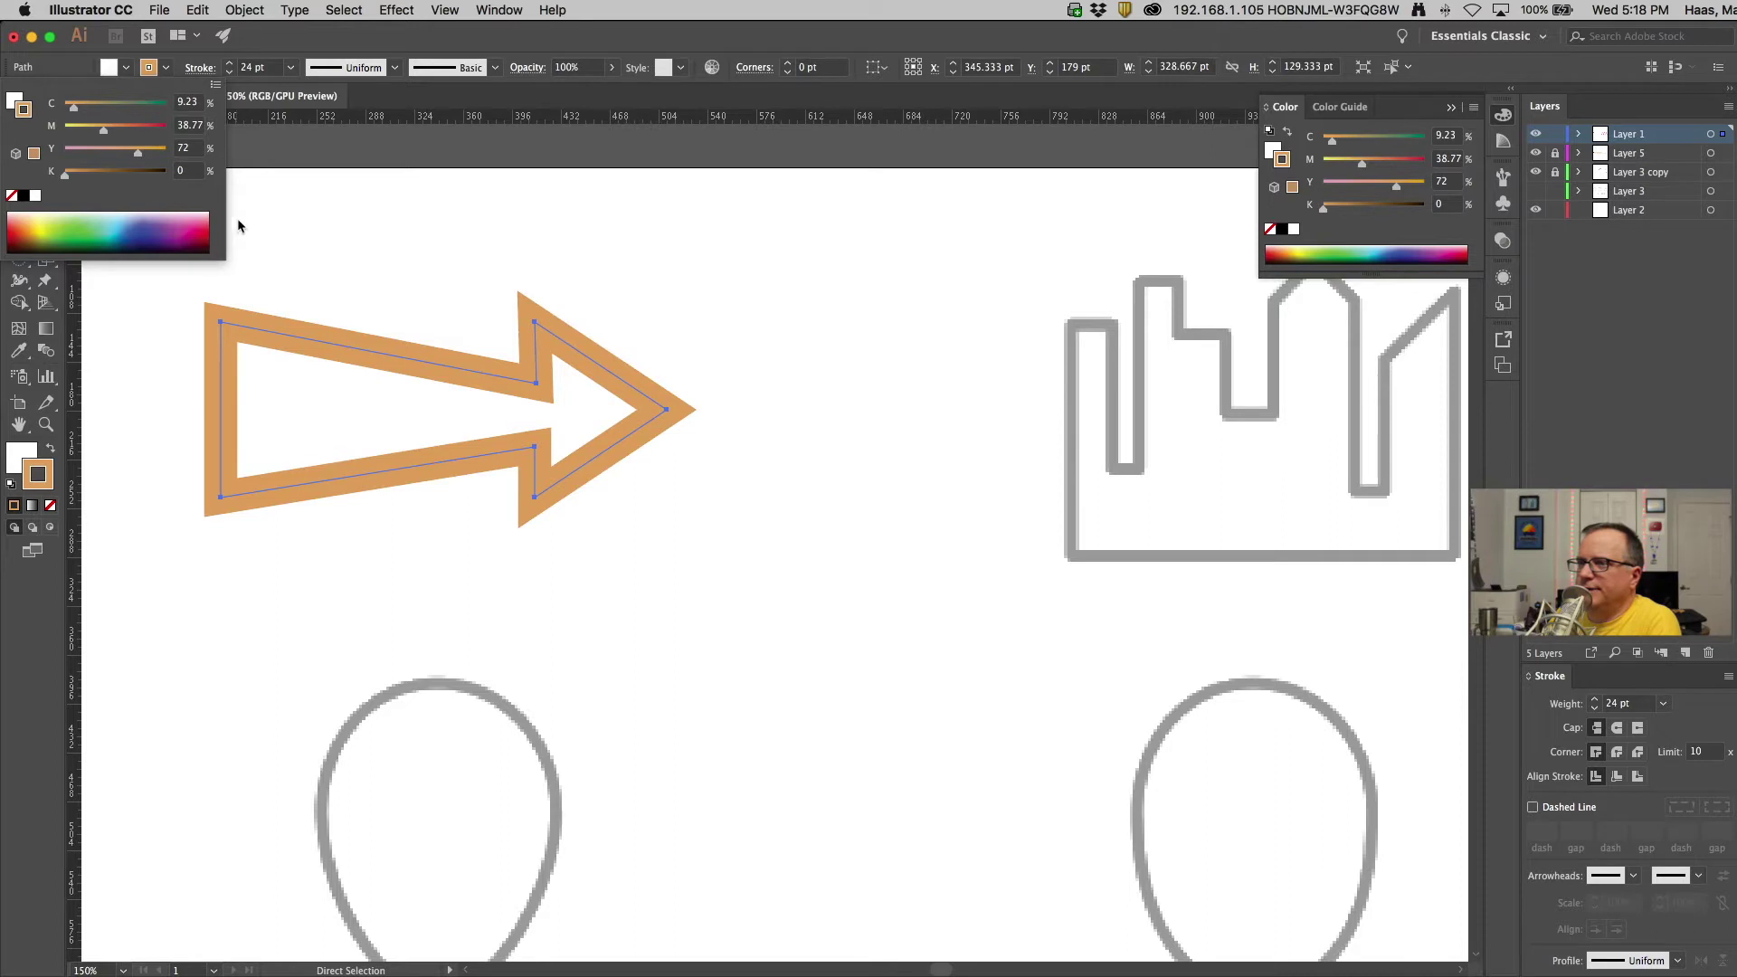
{"action": "mouse_move", "coordinate": [102, 134]}
{"action": "left_mouse_down"}
{"action": "mouse_move", "coordinate": [167, 135]}
{"action": "mouse_move", "coordinate": [43, 110]}
{"action": "left_mouse_up"}
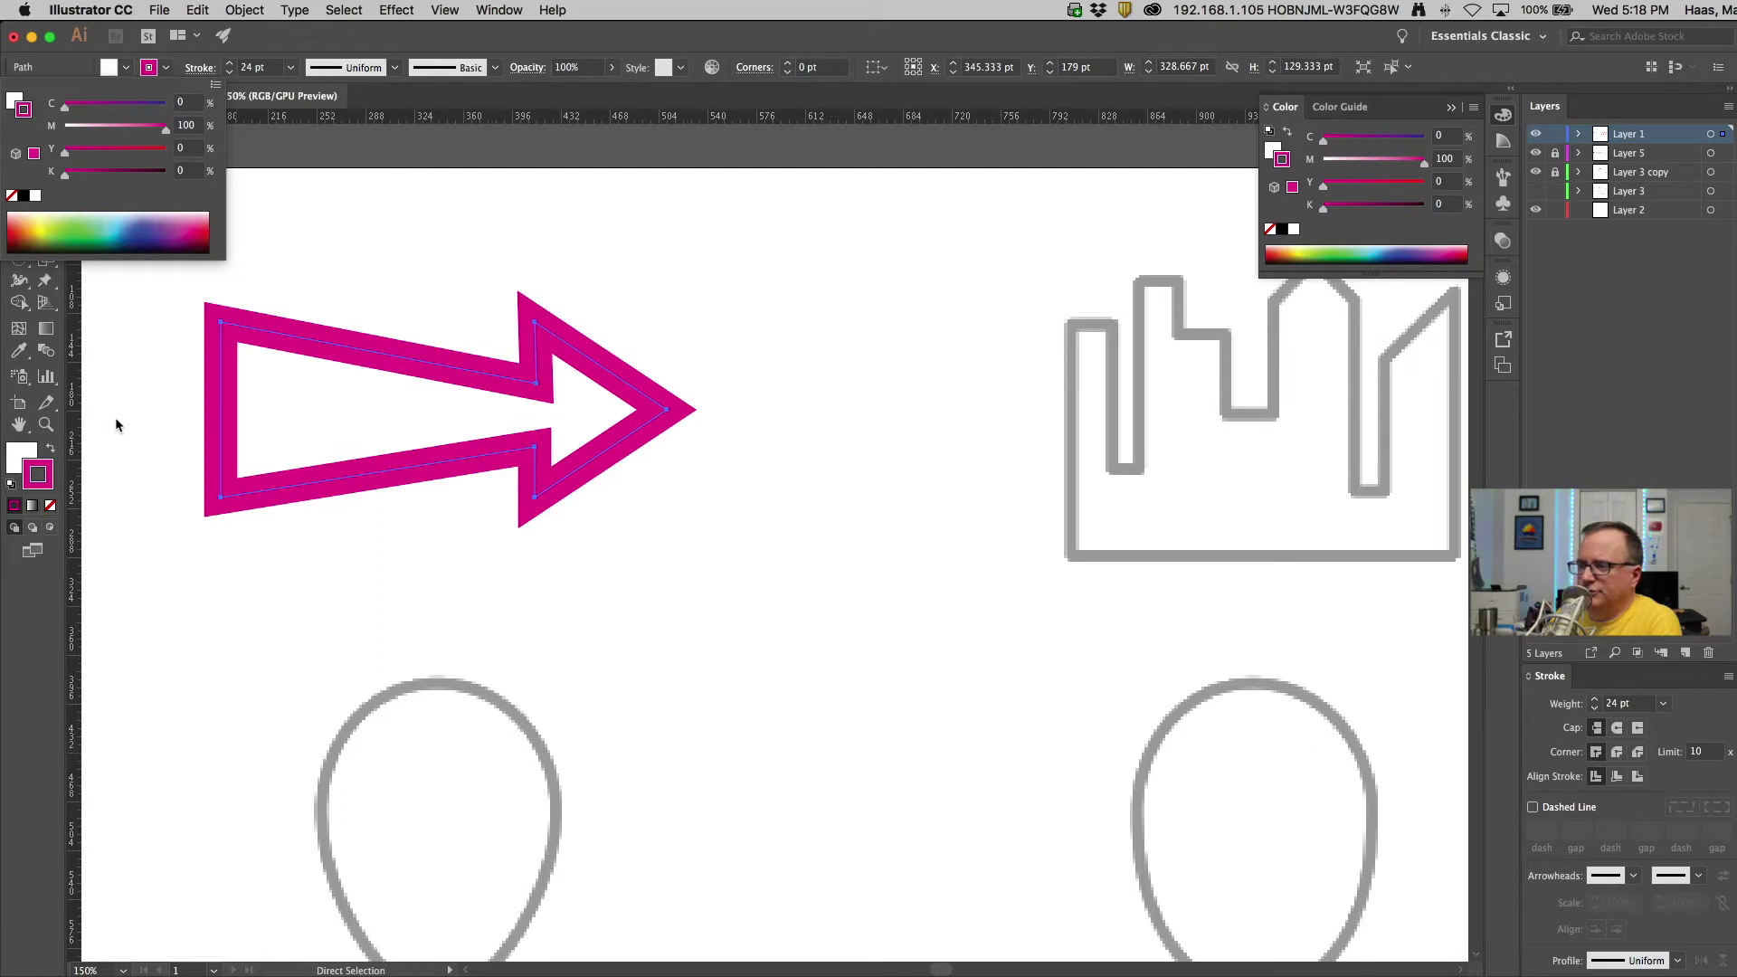
Set the arrow's fill to None, its stroke weight to 20 pt, and align the stroke inside
{"action": "left_click", "coordinate": [30, 453]}
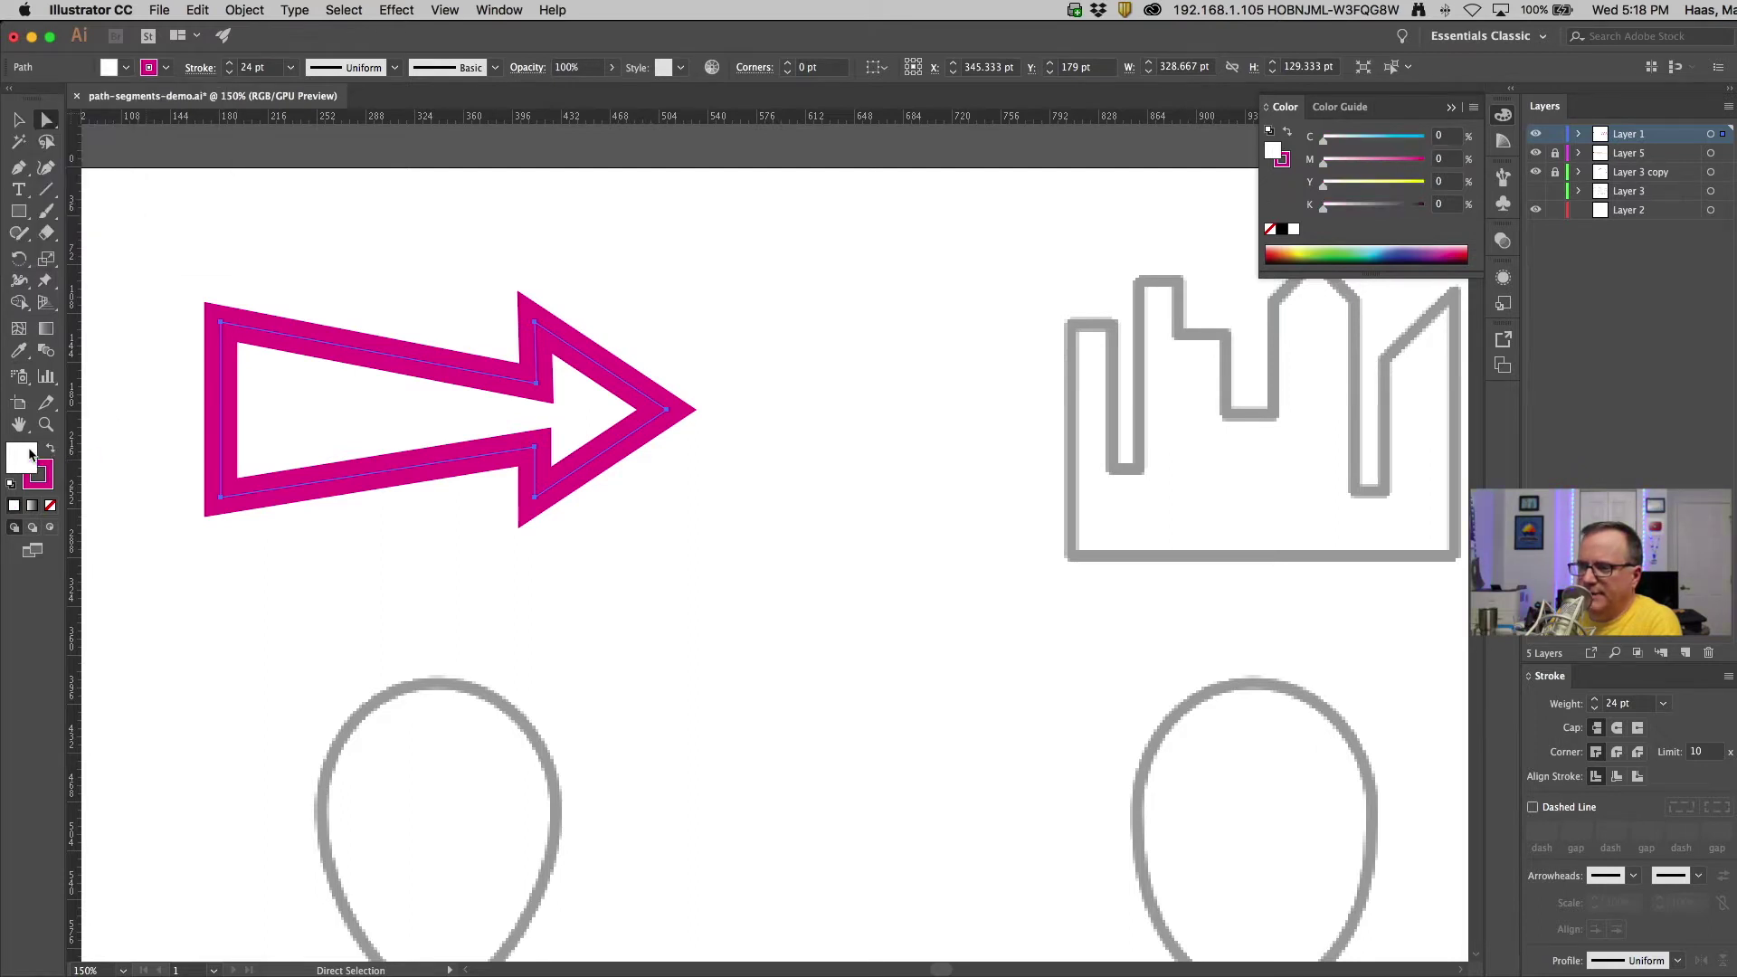
{"action": "left_click", "coordinate": [51, 507]}
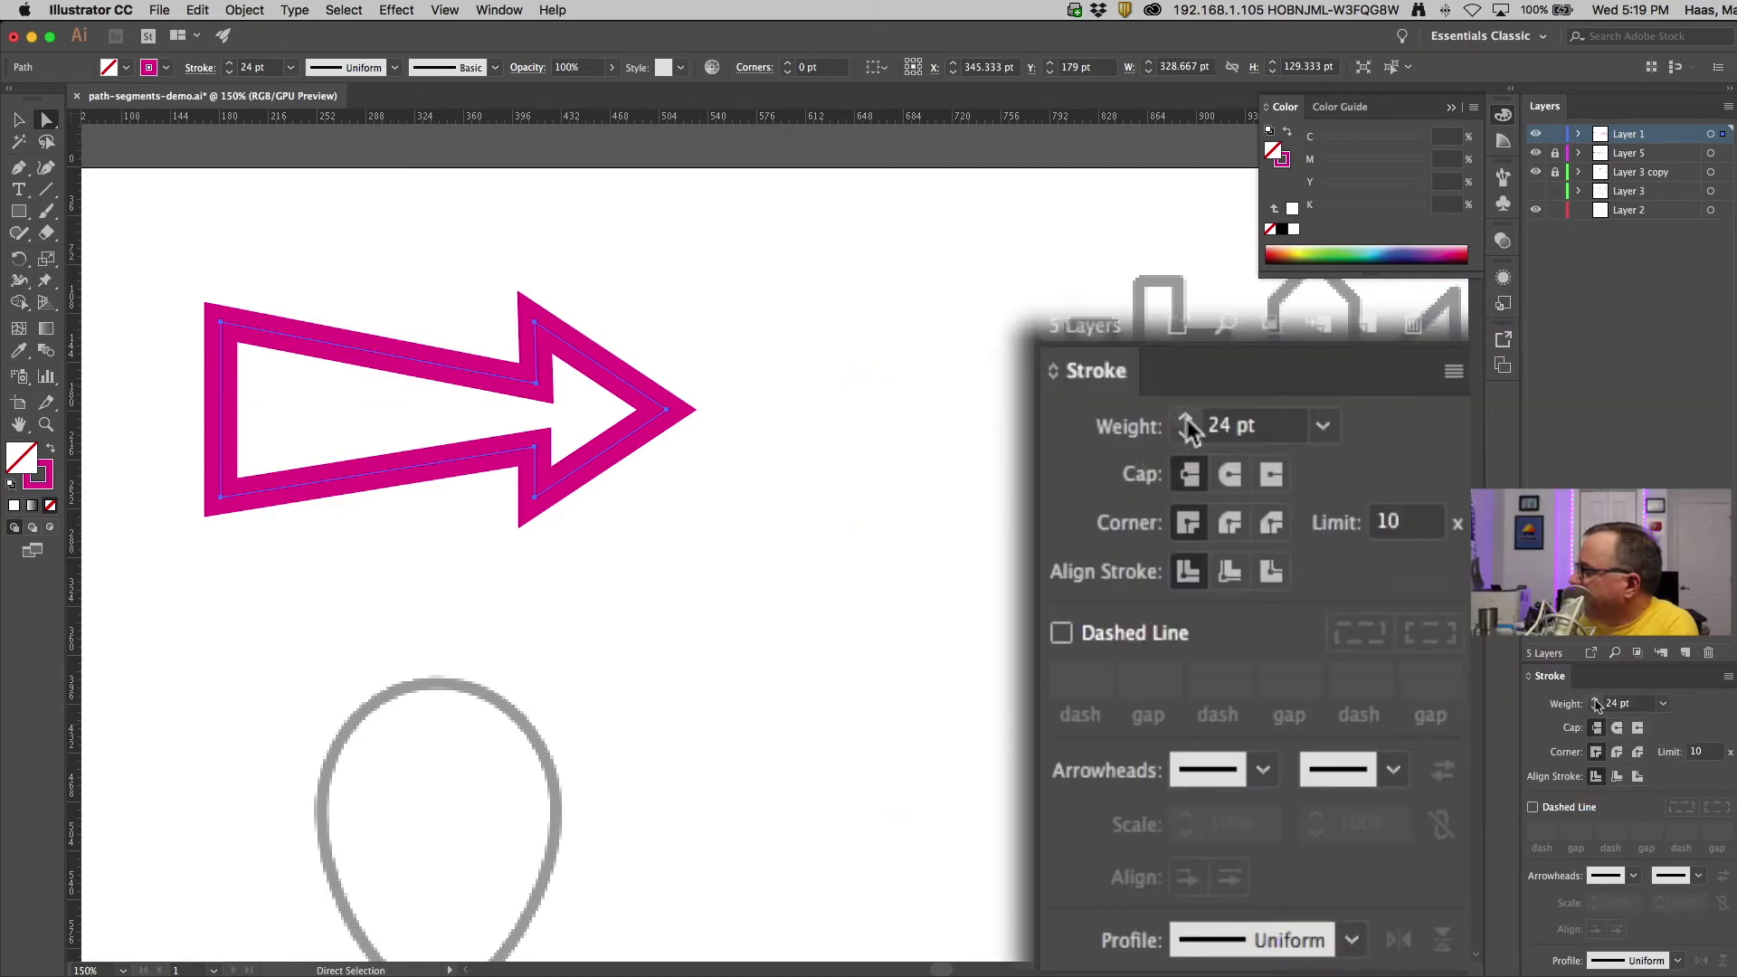
{"action": "left_click", "coordinate": [1595, 705]}
{"action": "left_click", "coordinate": [1595, 706]}
{"action": "left_click", "coordinate": [1594, 709]}
{"action": "left_click", "coordinate": [1595, 709]}
{"action": "left_click", "coordinate": [1595, 710]}
{"action": "left_click", "coordinate": [1595, 709]}
{"action": "left_click", "coordinate": [1594, 709]}
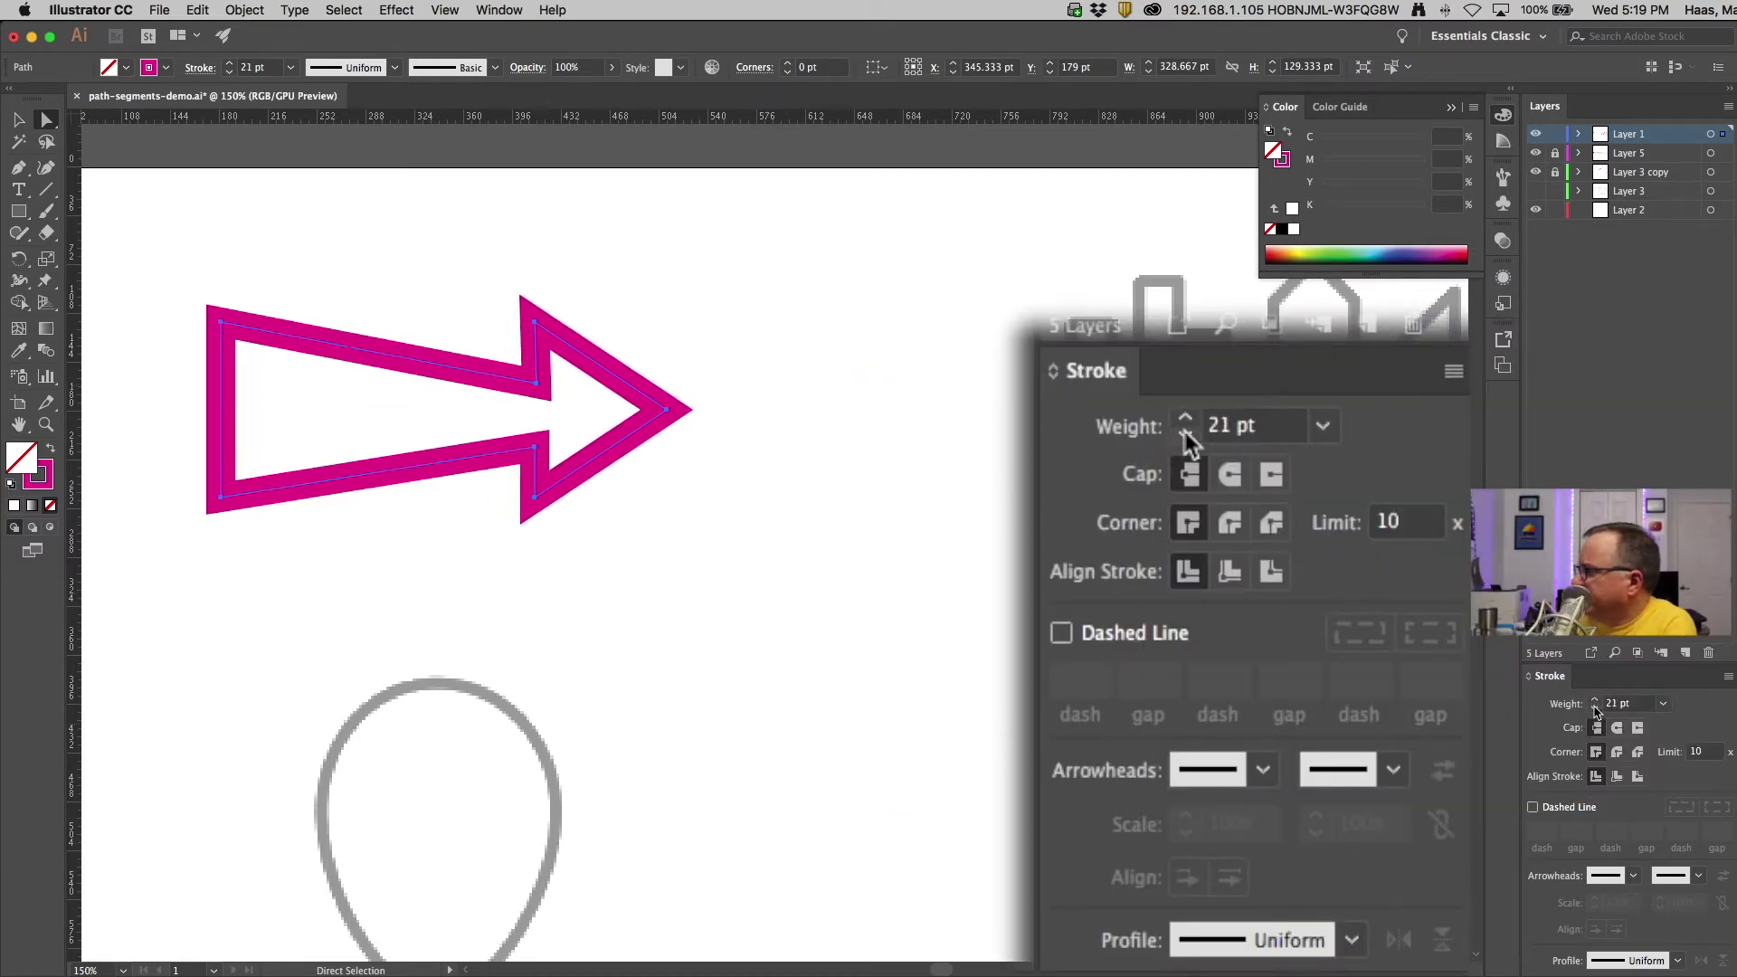
{"action": "left_click", "coordinate": [1595, 709]}
{"action": "left_click", "coordinate": [1595, 709]}
{"action": "left_click", "coordinate": [1595, 702]}
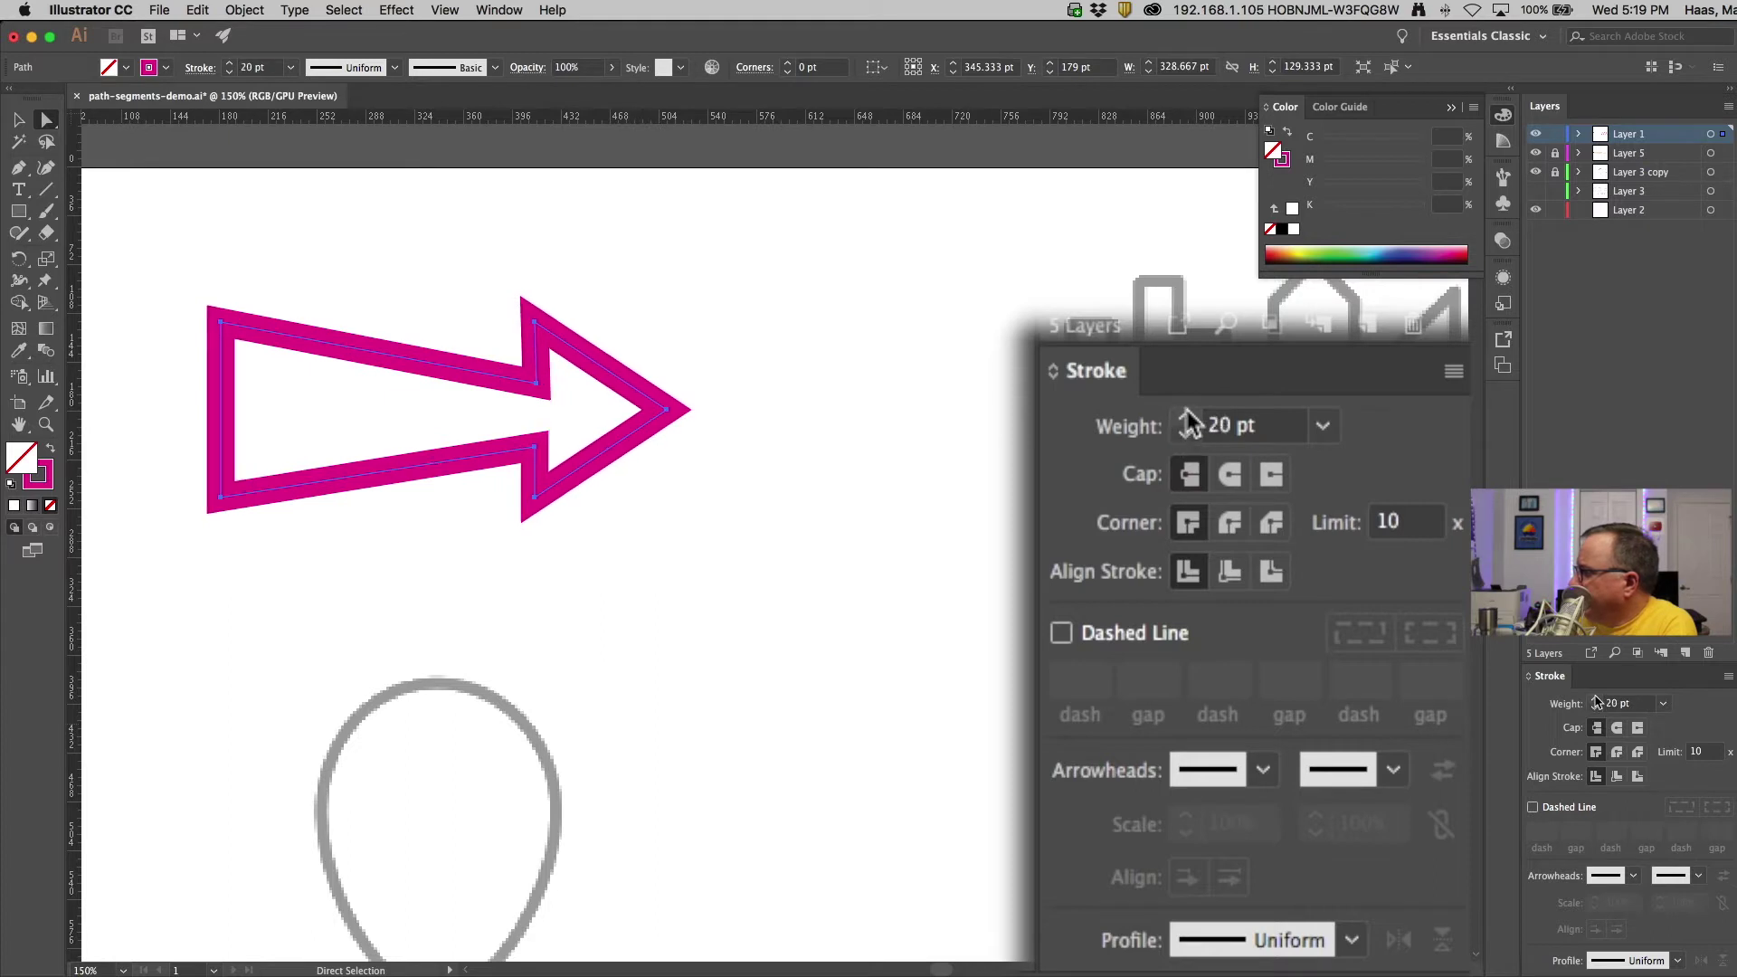
{"action": "left_click", "coordinate": [1617, 777]}
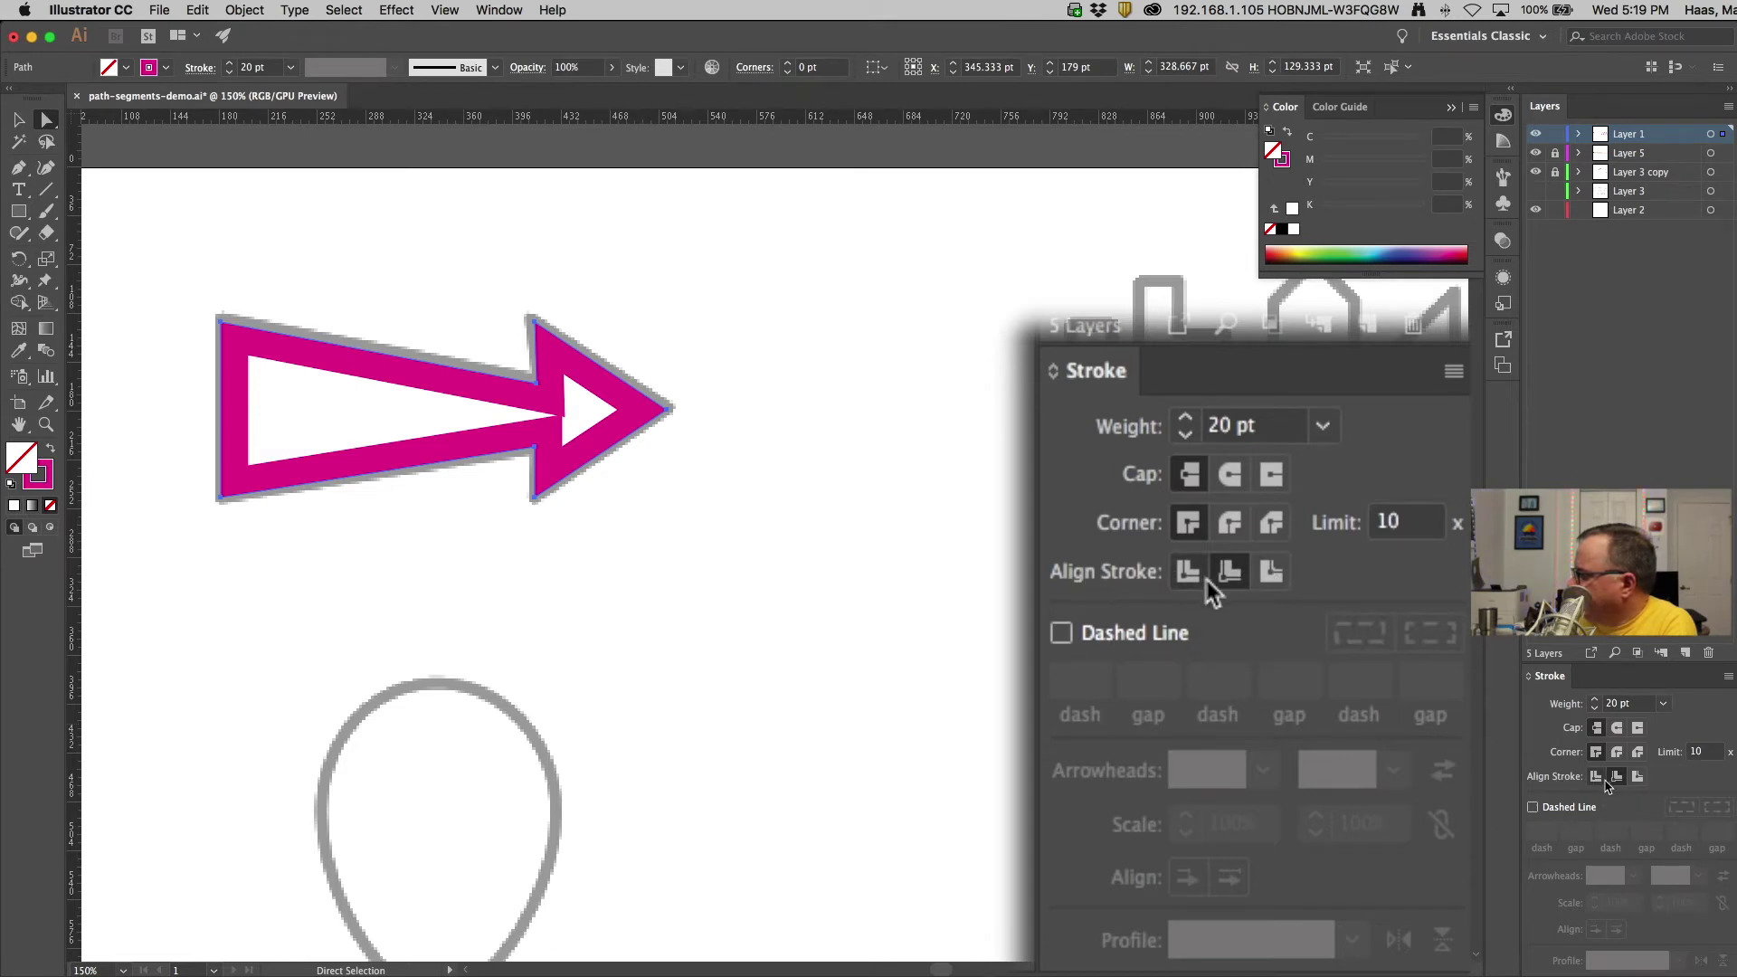
{"action": "left_click", "coordinate": [1595, 778]}
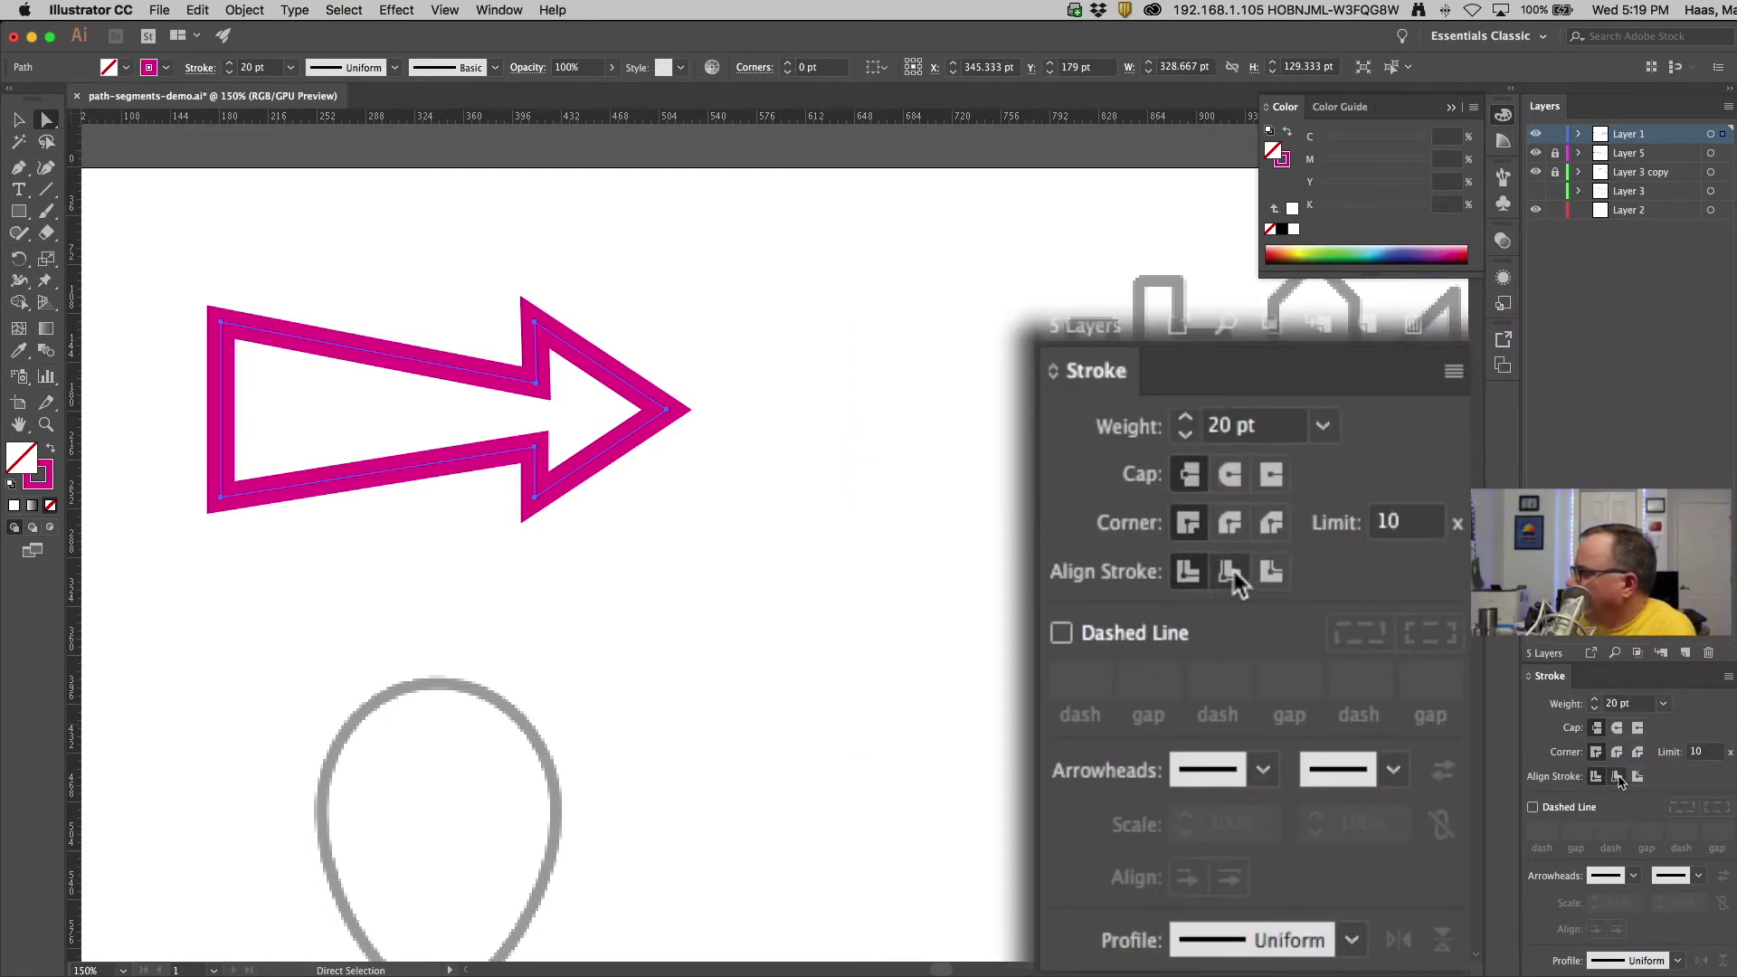
{"action": "left_click", "coordinate": [1617, 778]}
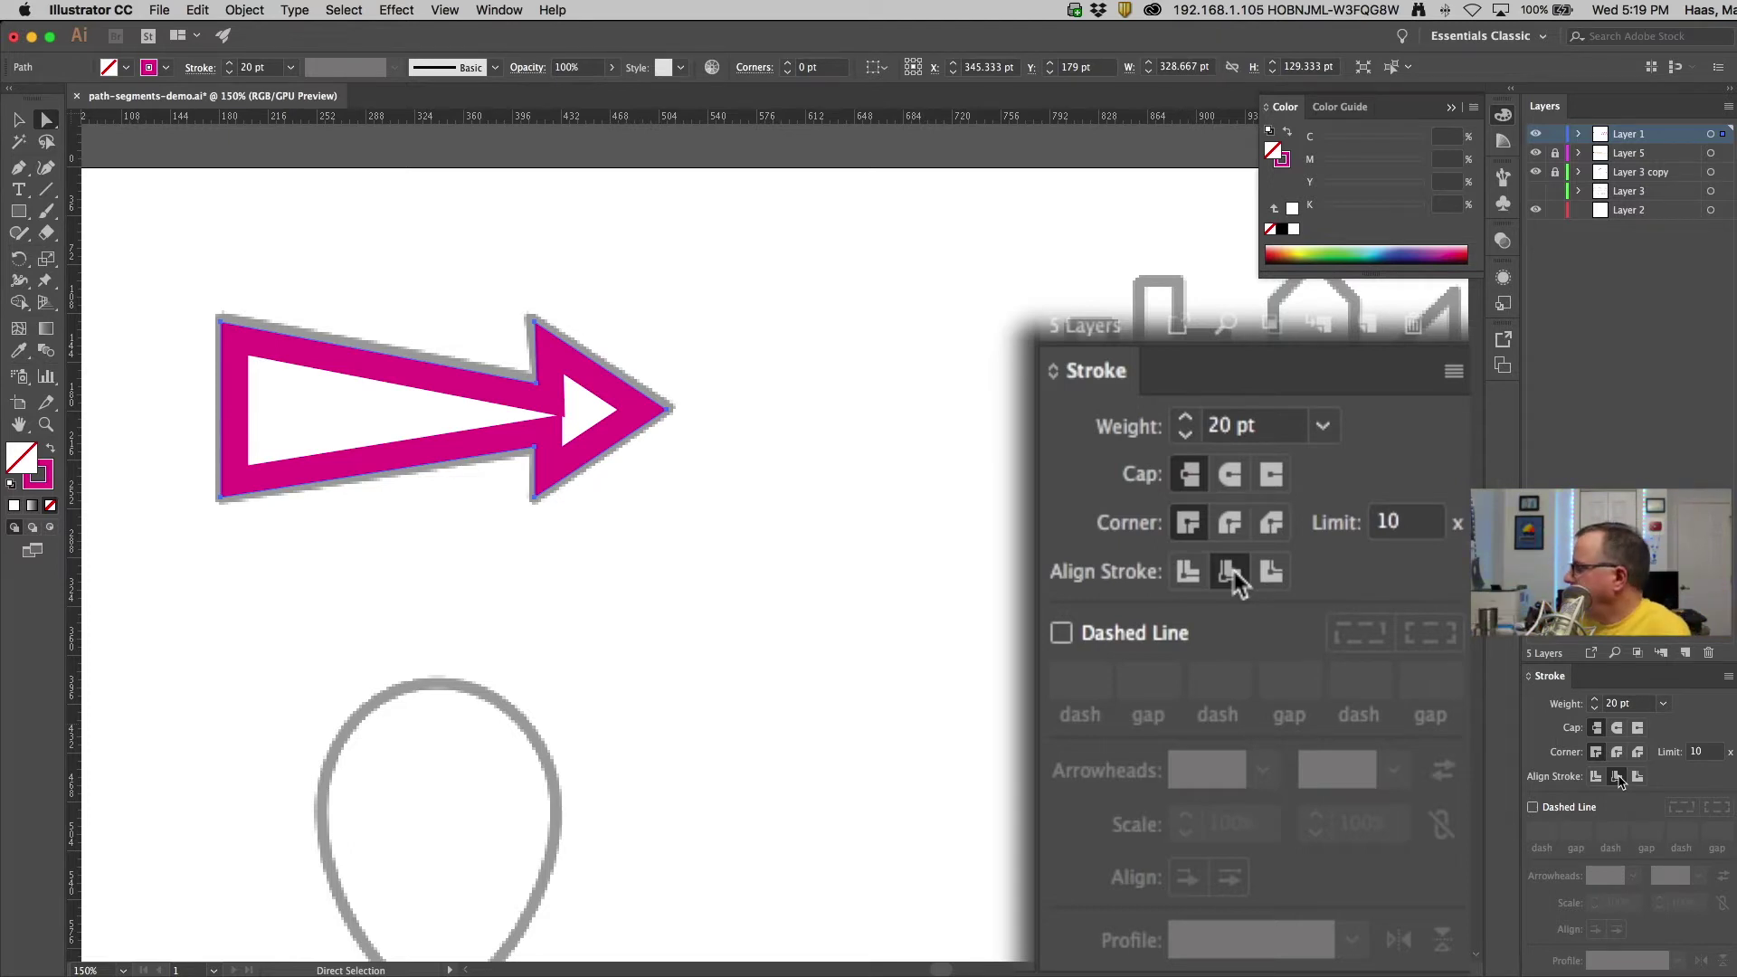
{"action": "left_click", "coordinate": [1638, 776]}
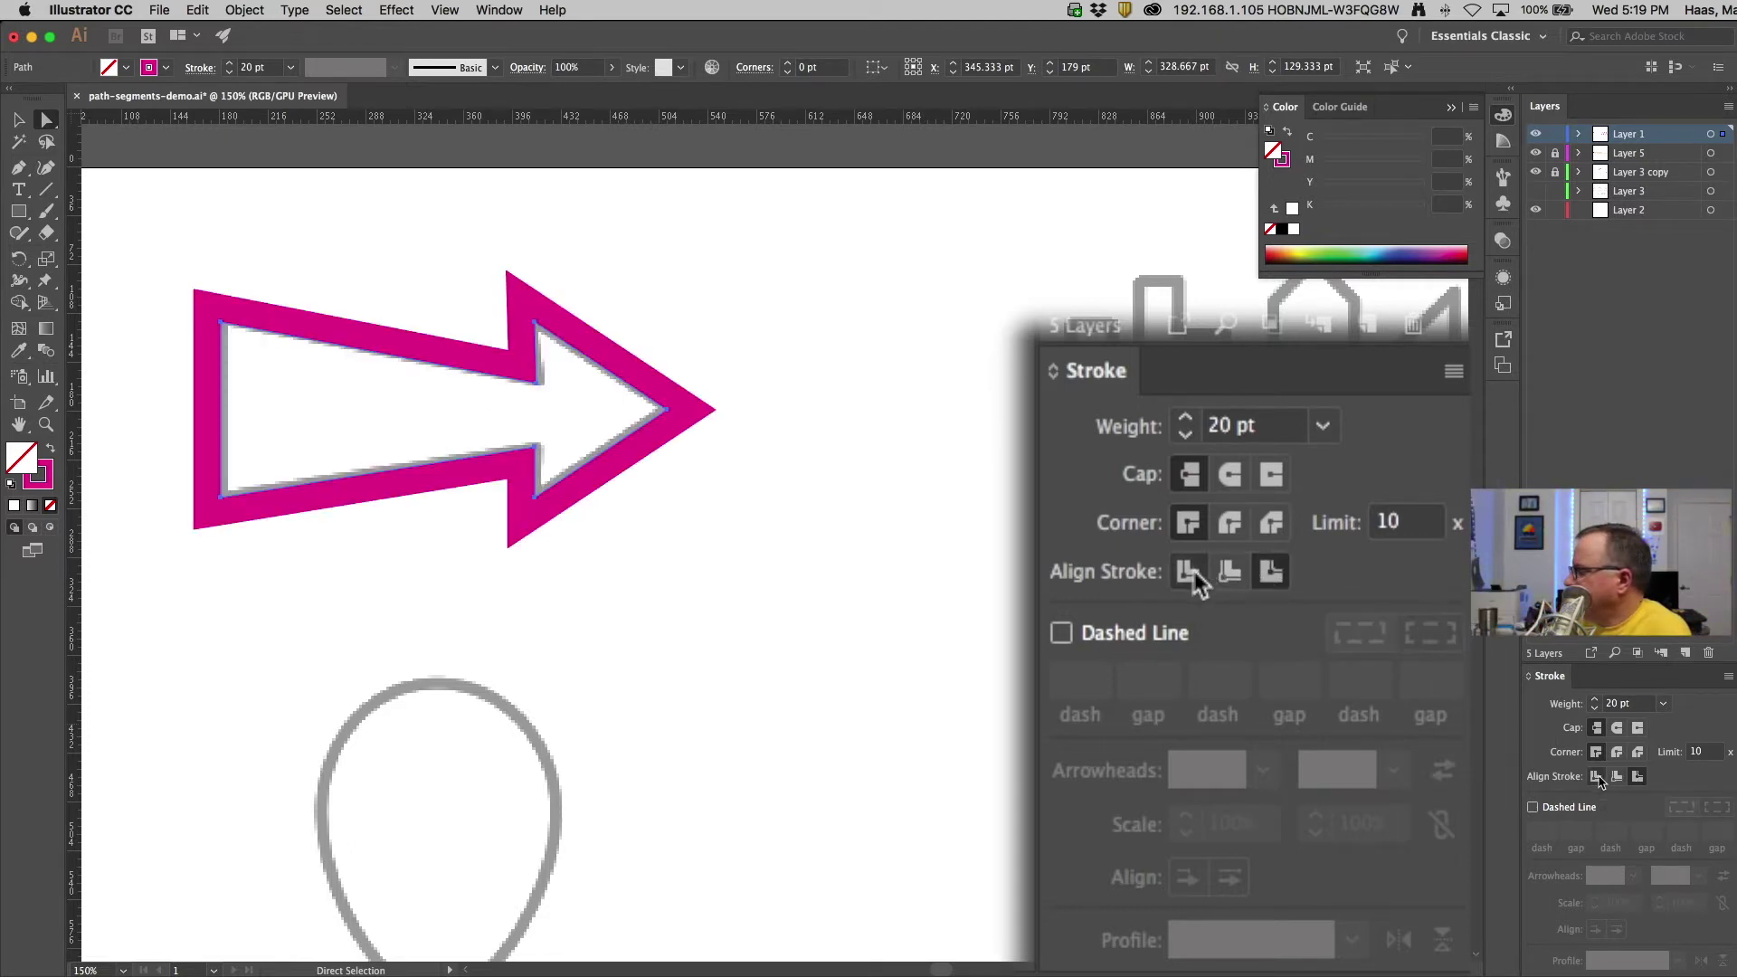
{"action": "left_click", "coordinate": [1596, 778]}
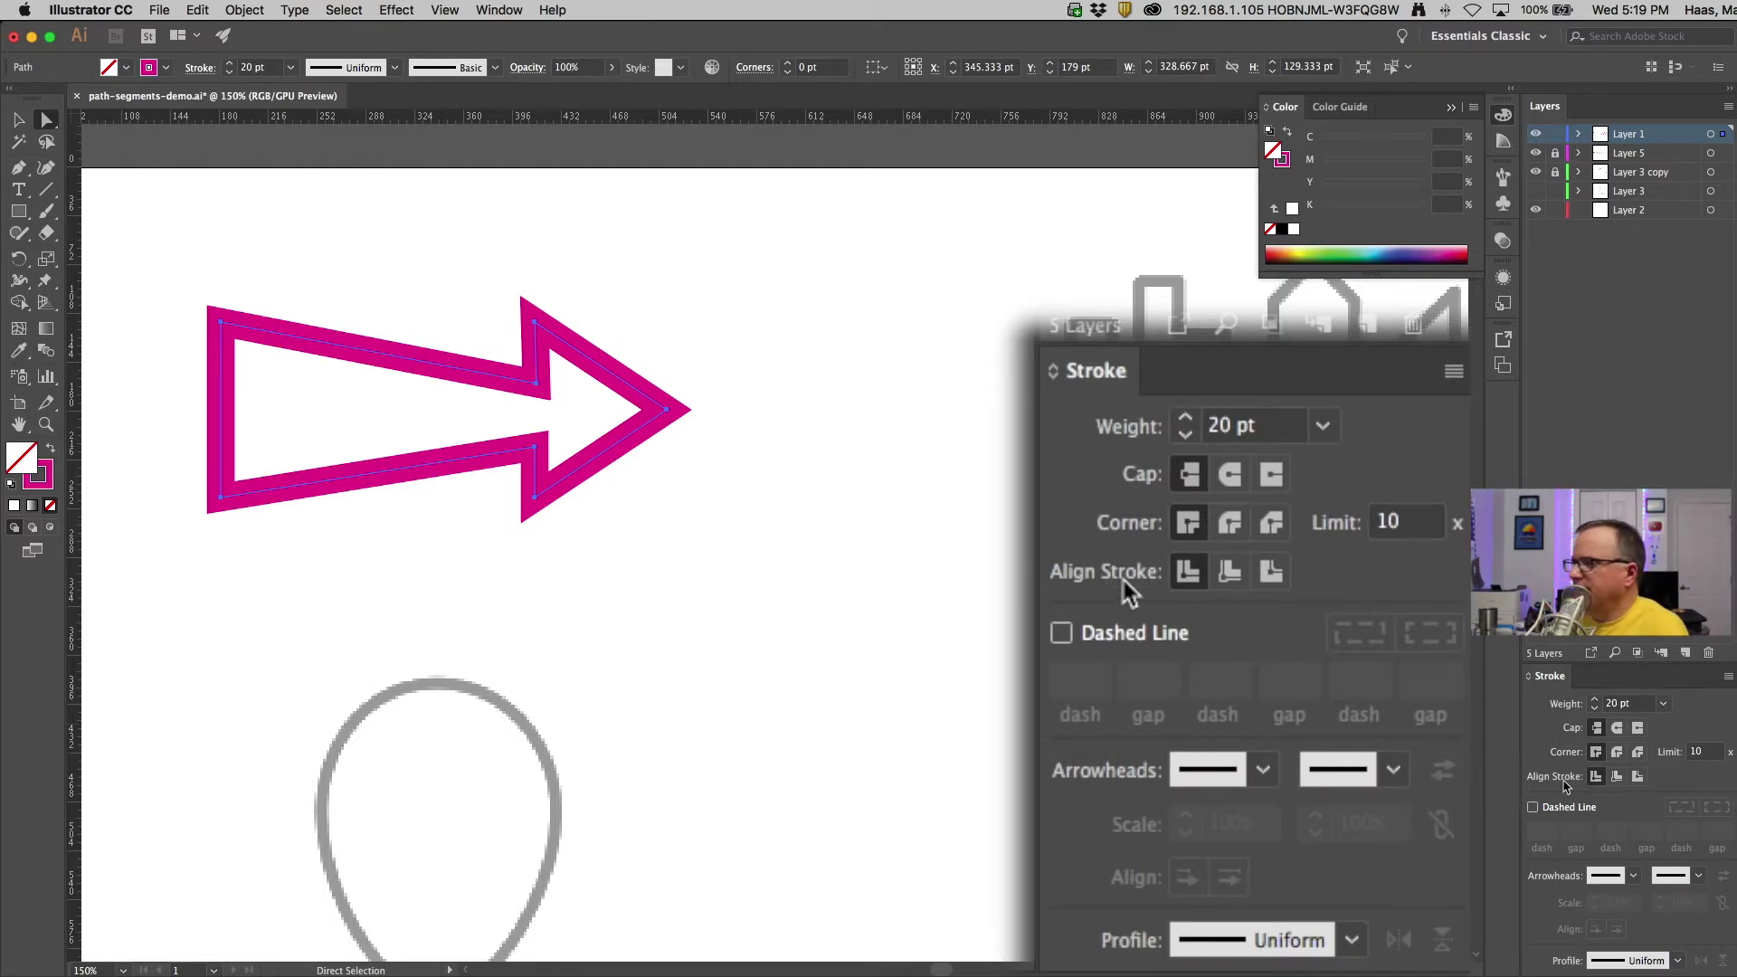
{"action": "left_click", "coordinate": [18, 211]}
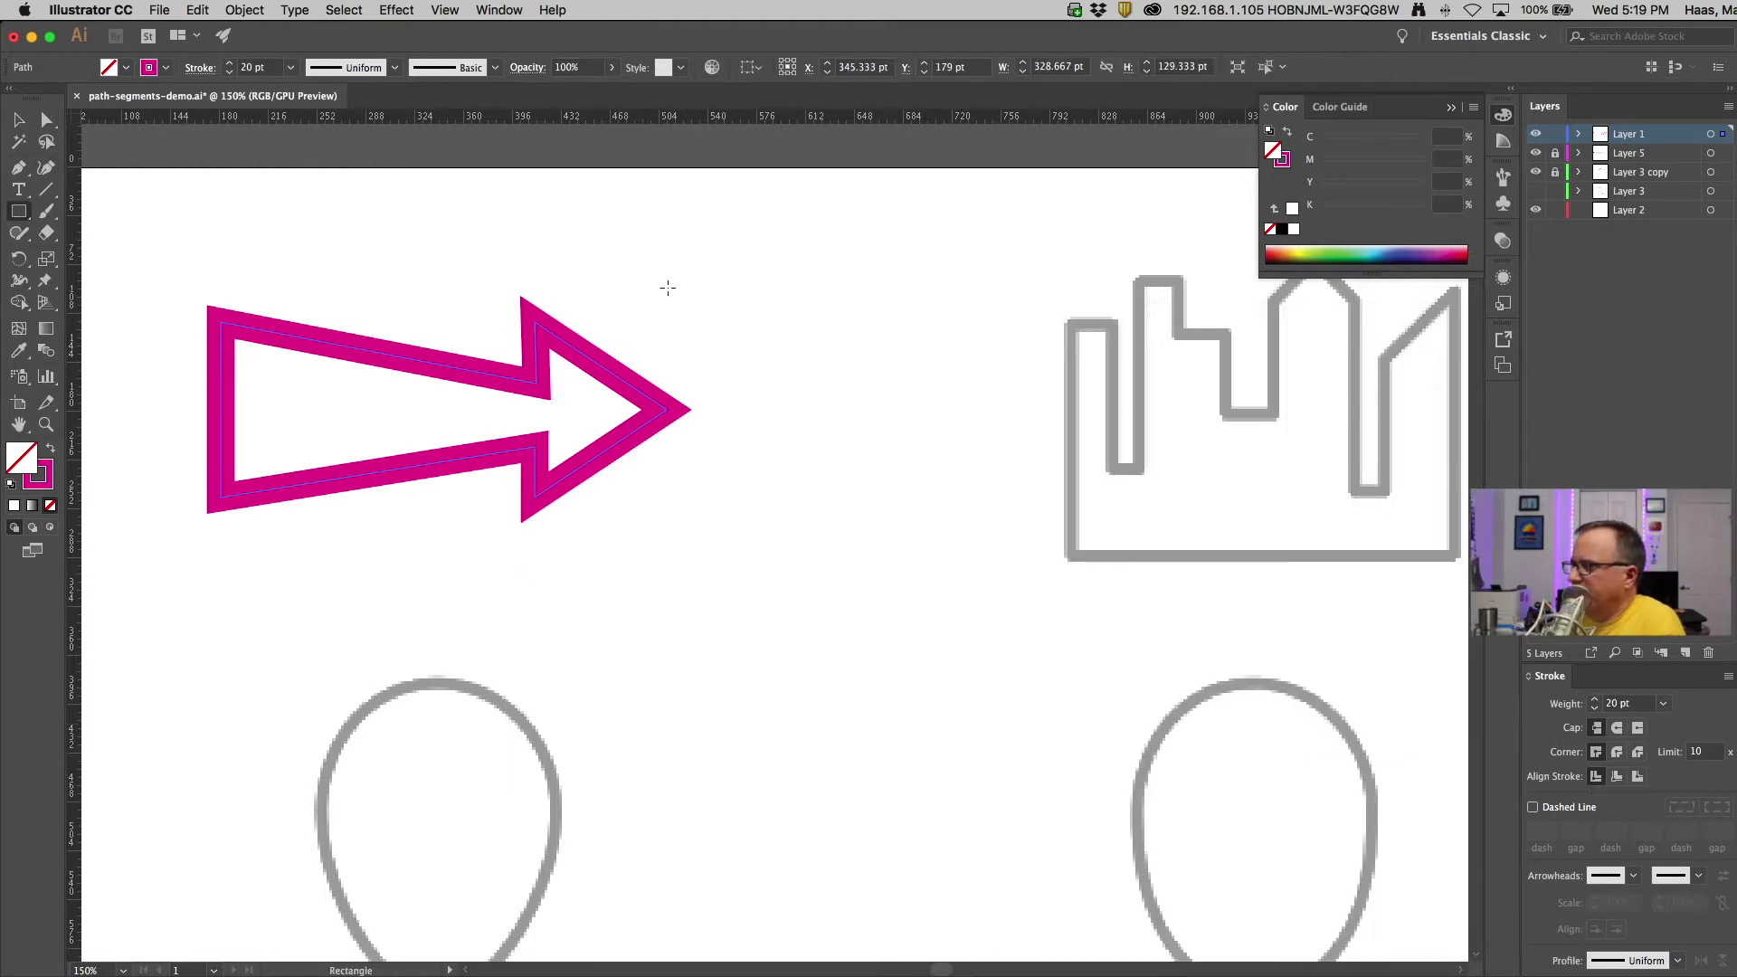
{"action": "mouse_move", "coordinate": [725, 286]}
{"action": "left_mouse_down"}
{"action": "mouse_move", "coordinate": [914, 589]}
{"action": "mouse_move", "coordinate": [969, 621]}
{"action": "left_mouse_up"}
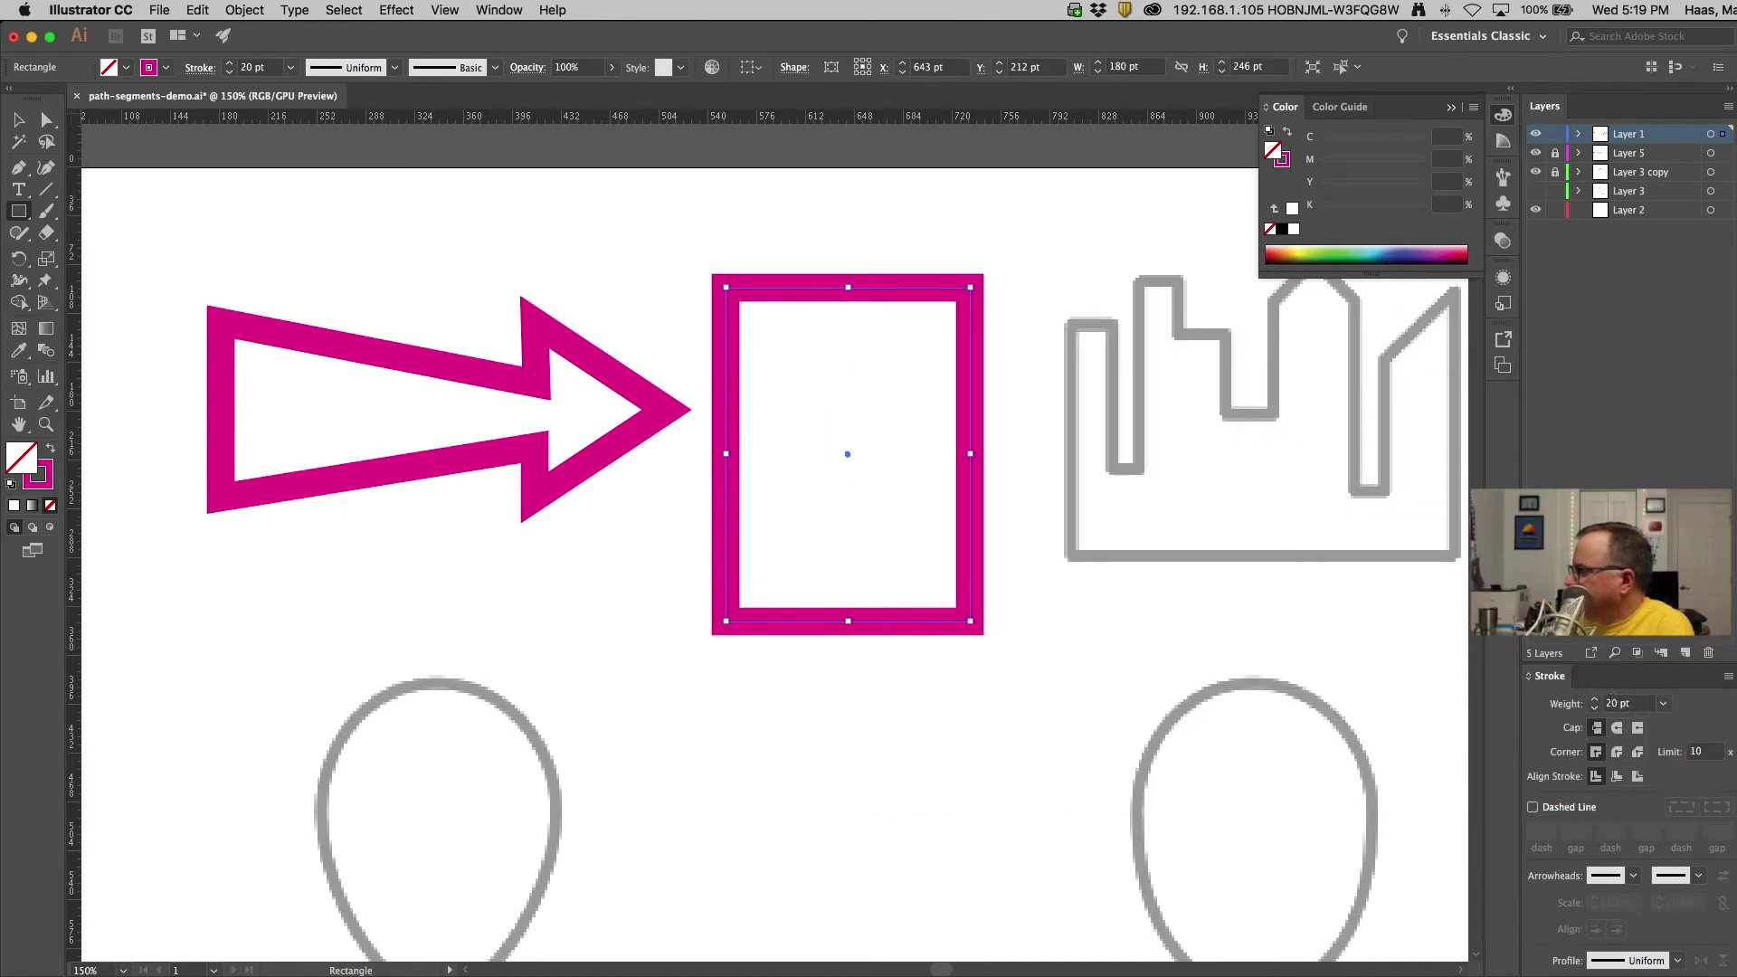
{"action": "key", "text": "a"}
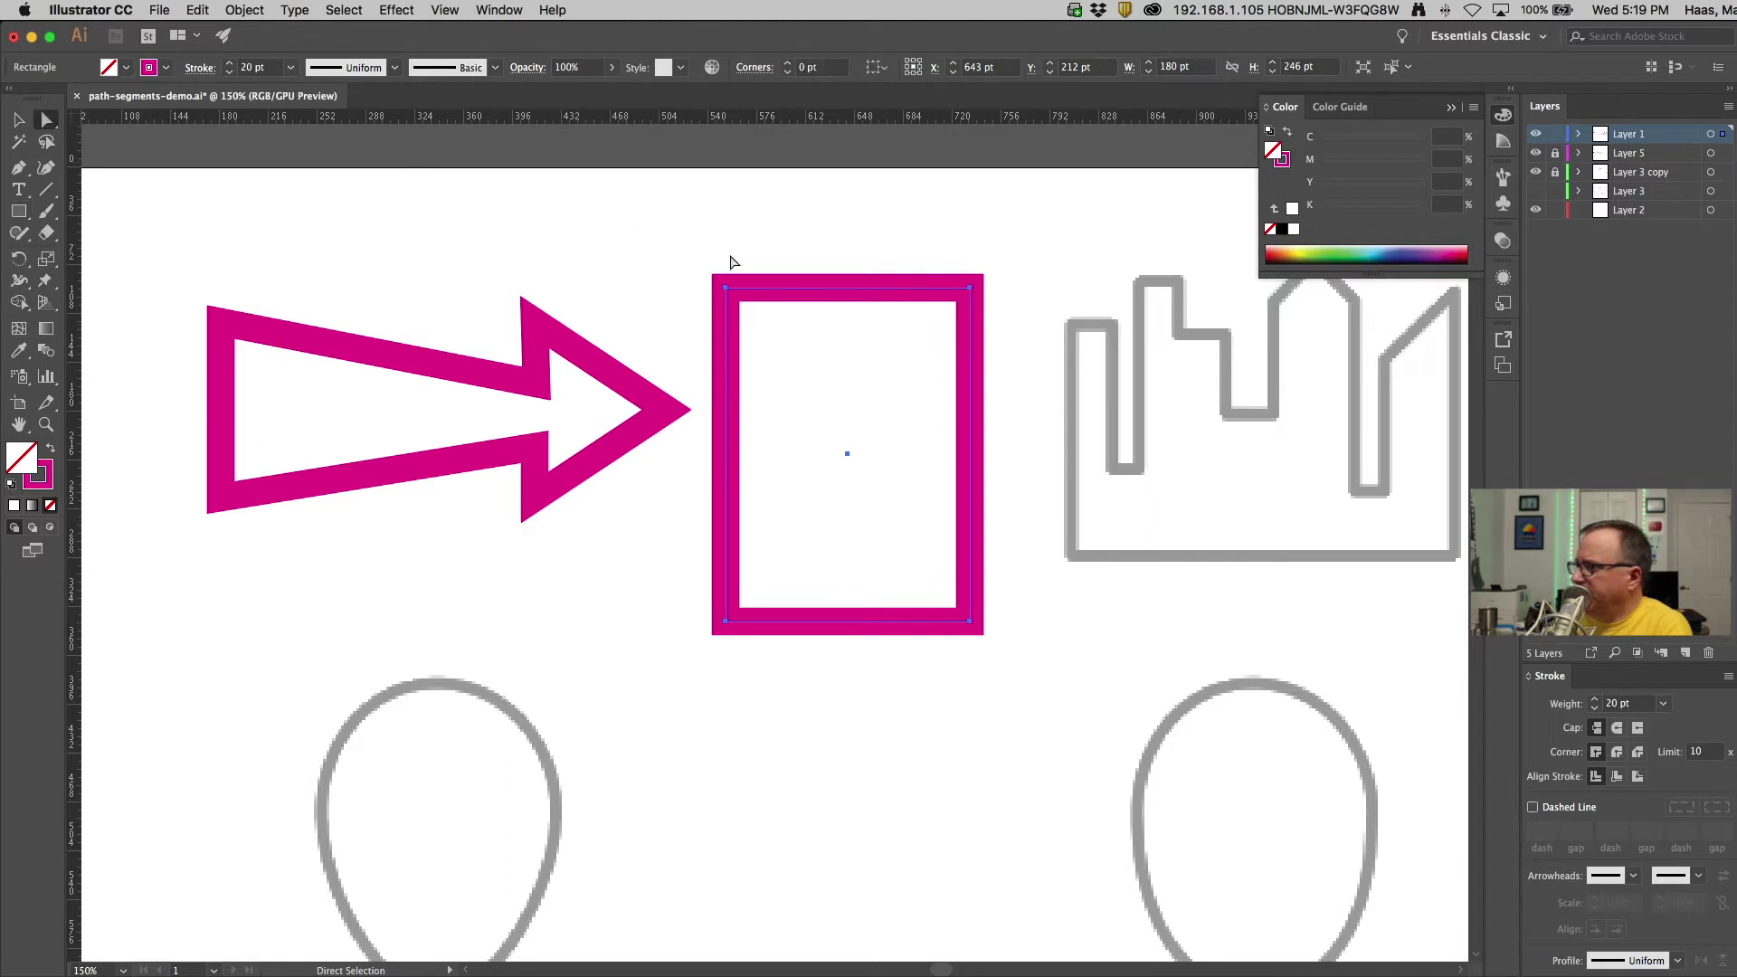
{"action": "left_click_drag", "start_coordinate": [750, 264], "coordinate": [719, 644]}
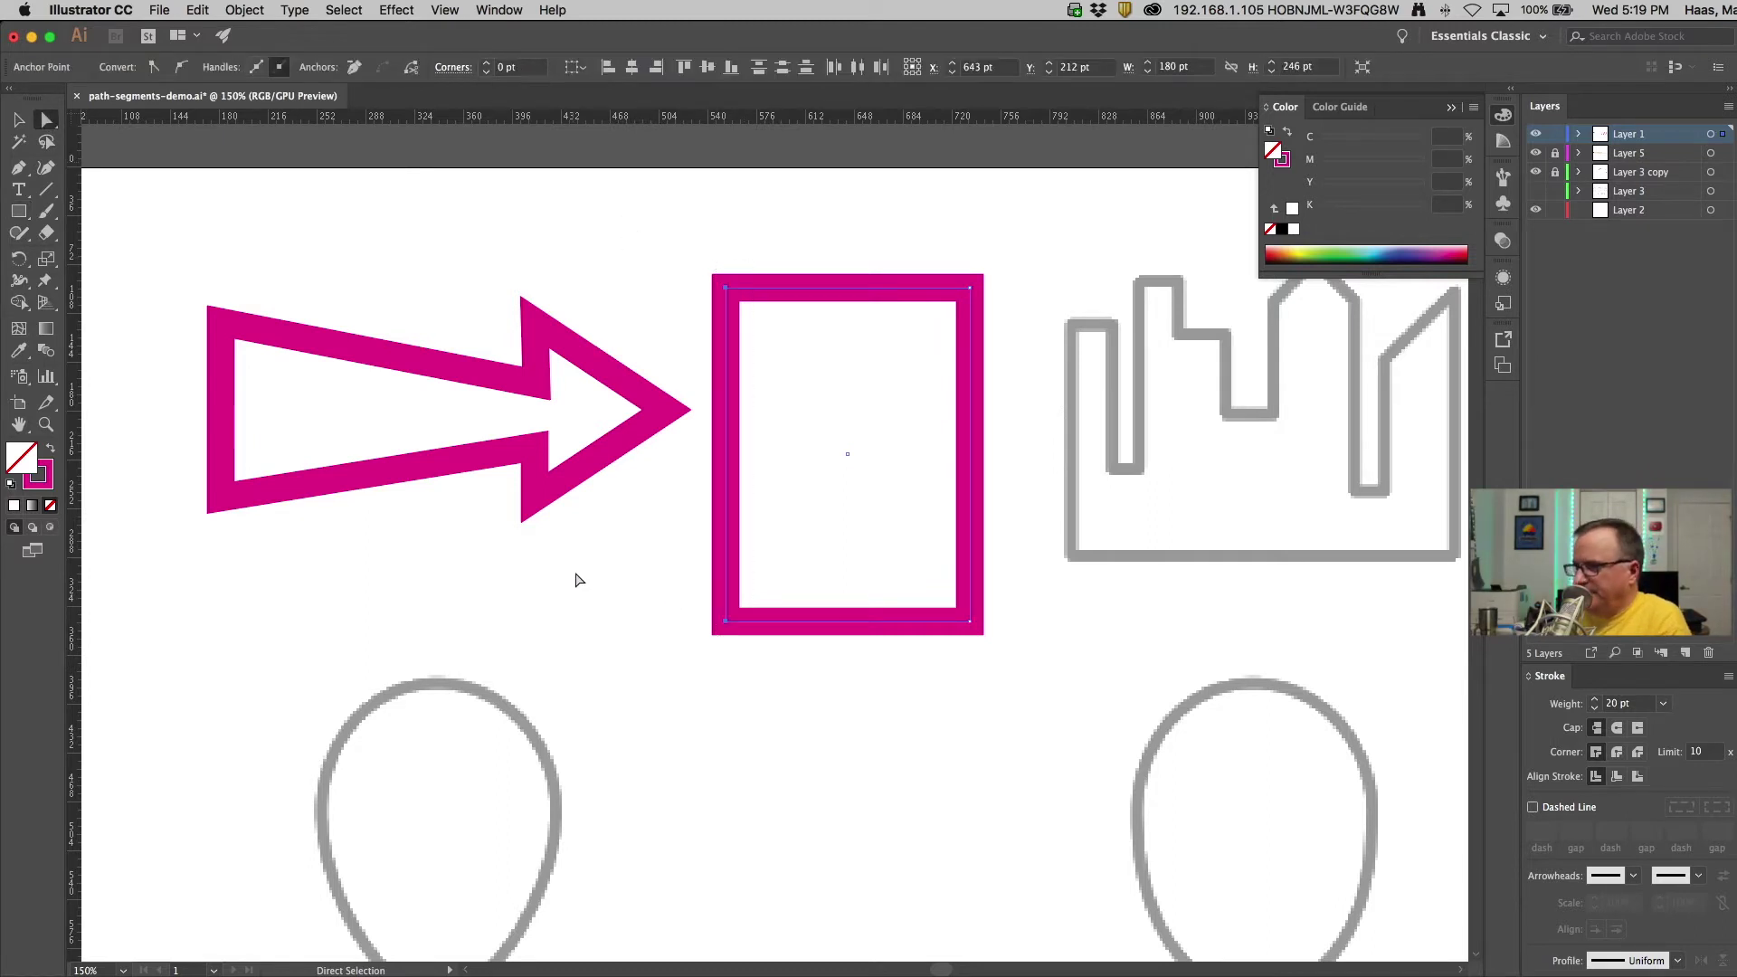
{"action": "key", "text": "Return"}
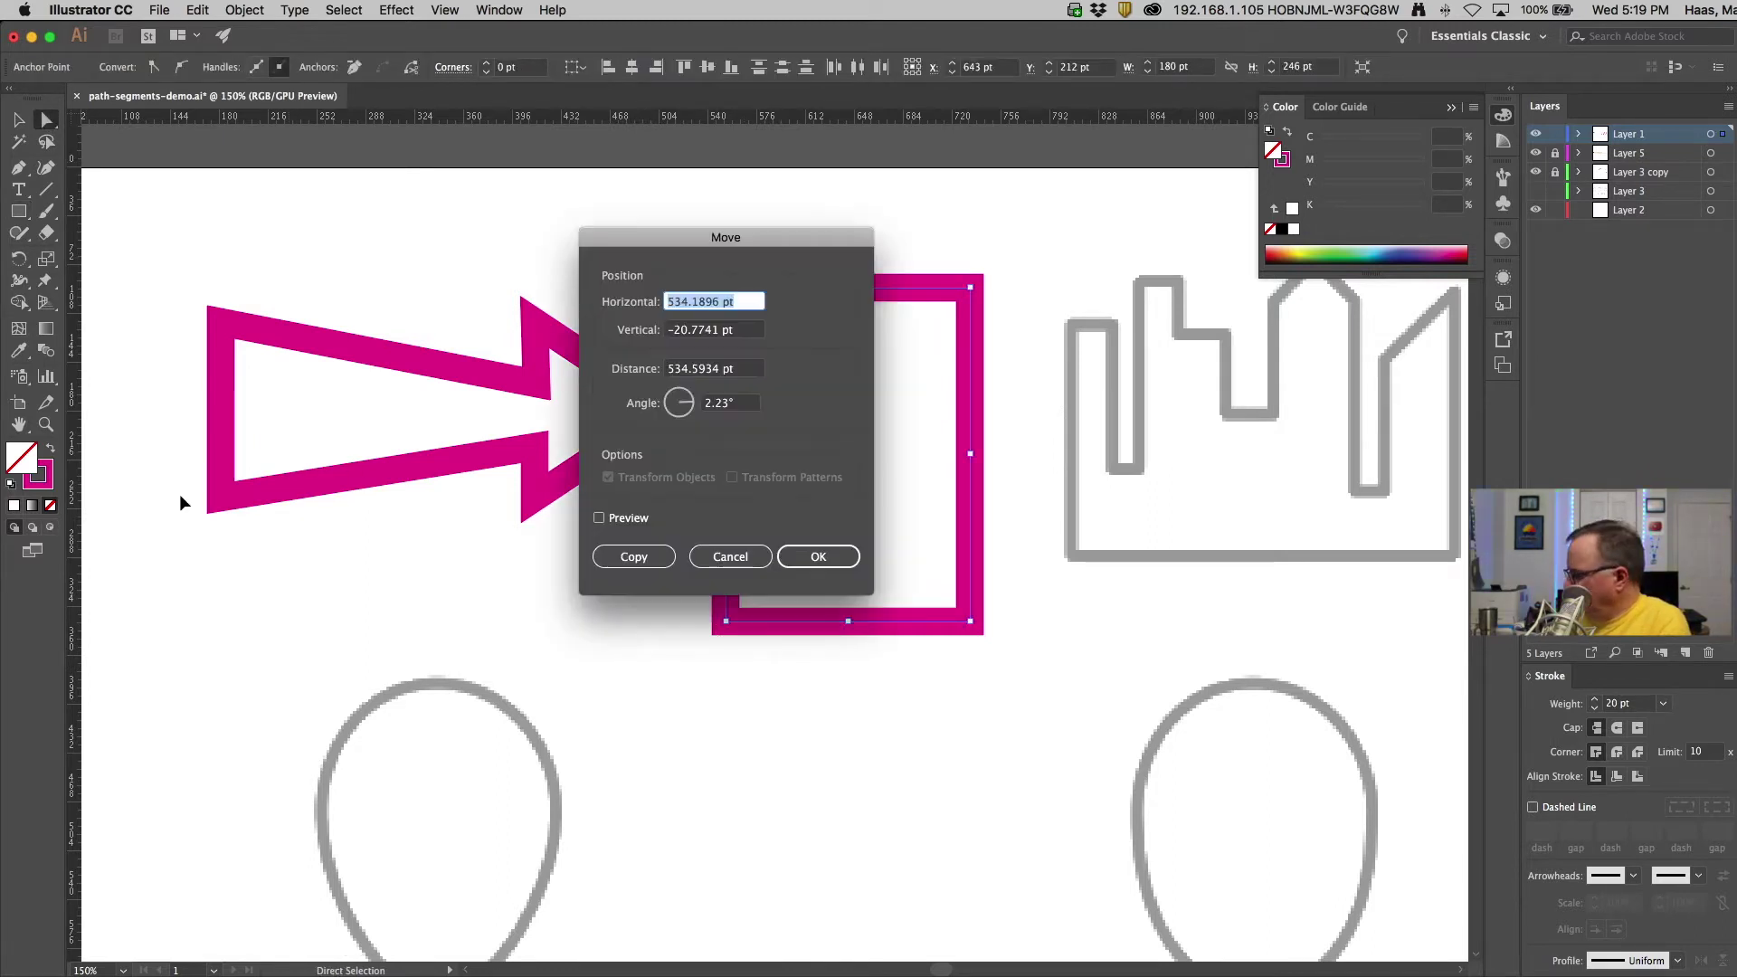
{"action": "type", "text": "-10"}
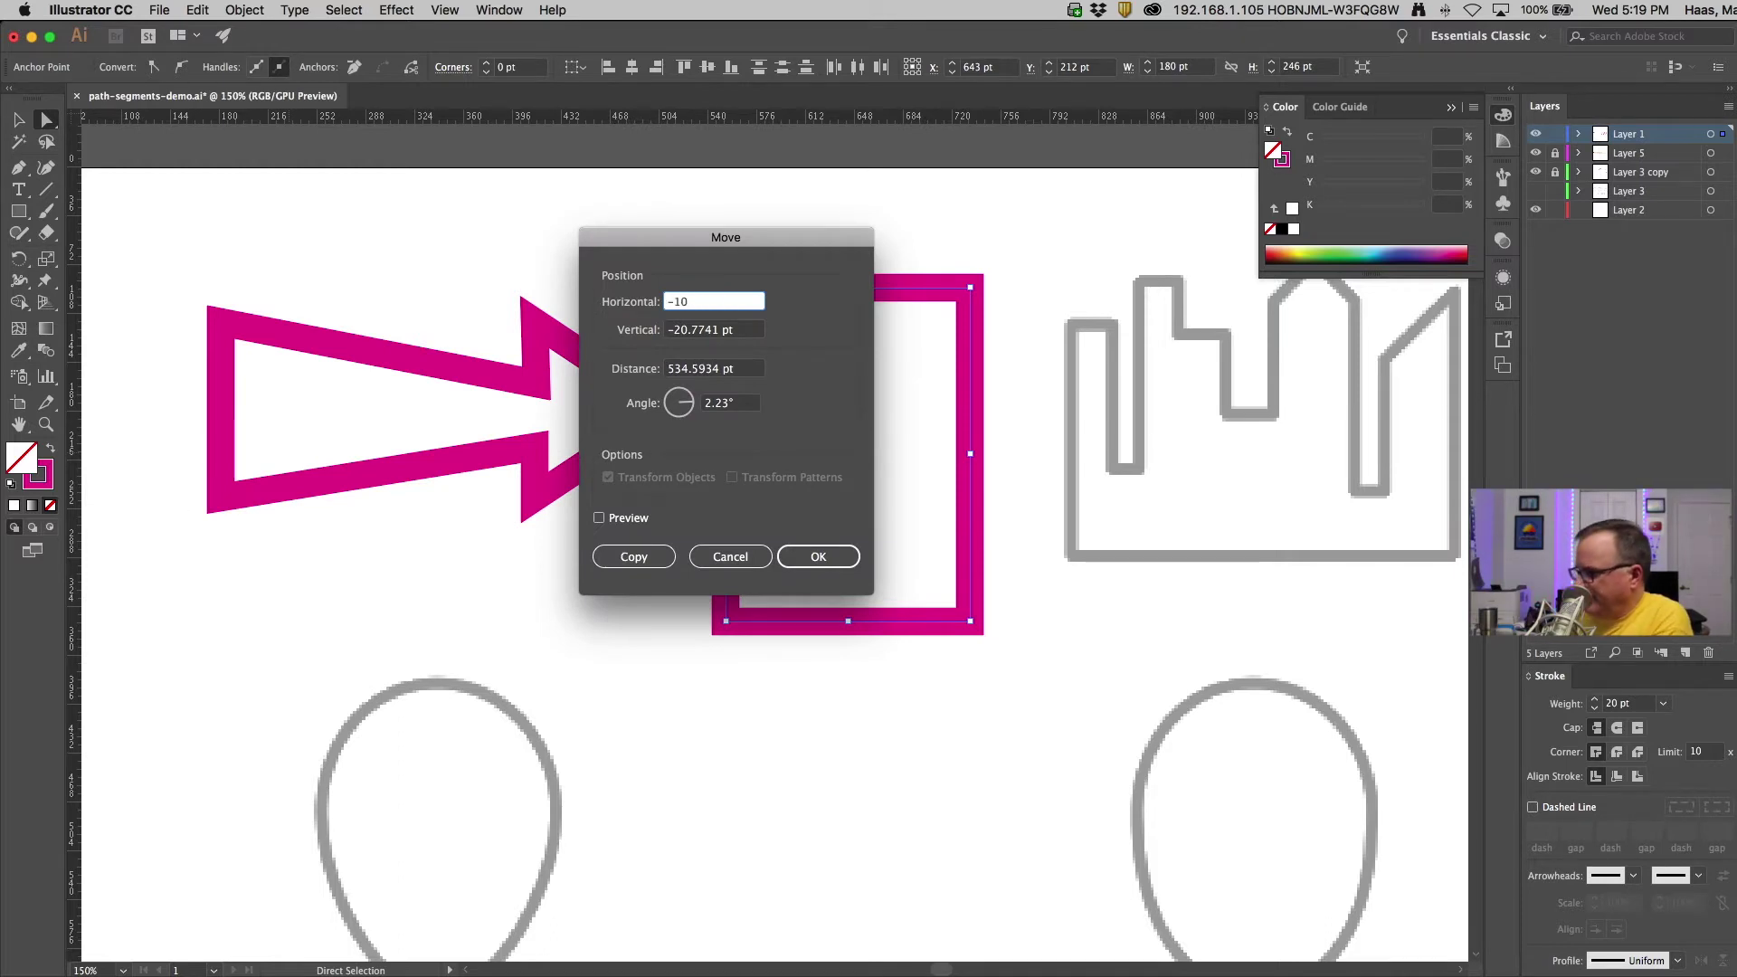
{"action": "key", "text": "Tab"}
{"action": "type", "text": "0"}
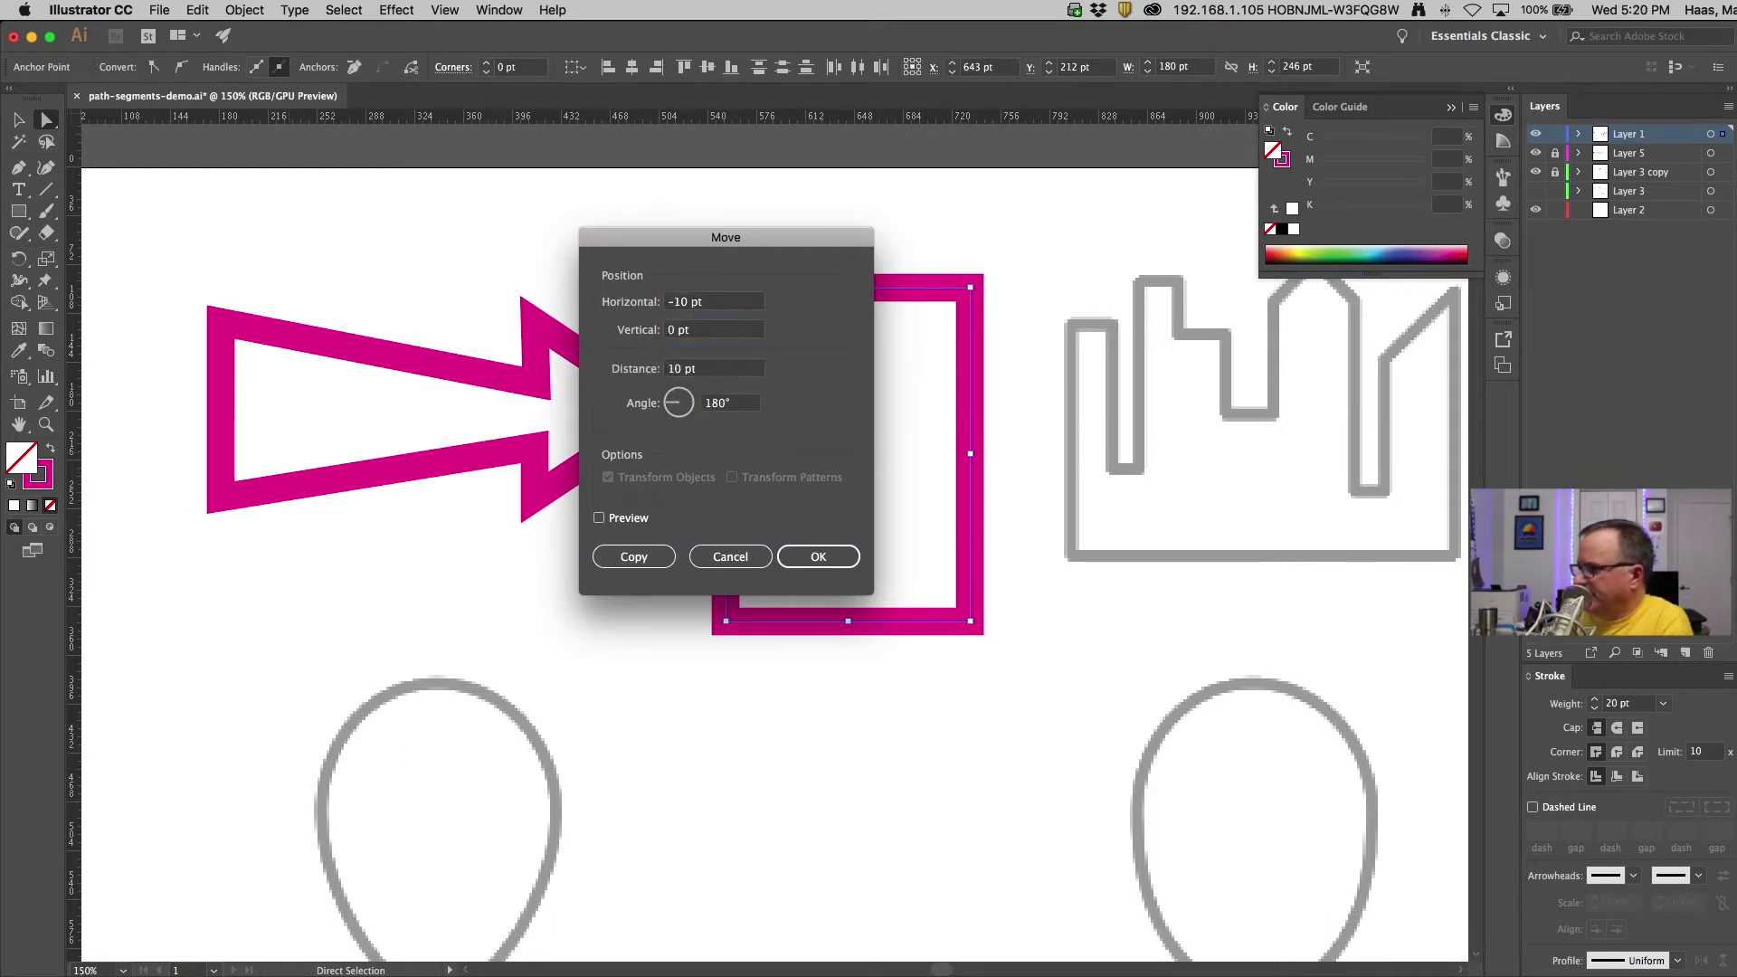
{"action": "key", "text": "Tab"}
{"action": "key", "text": "Return"}
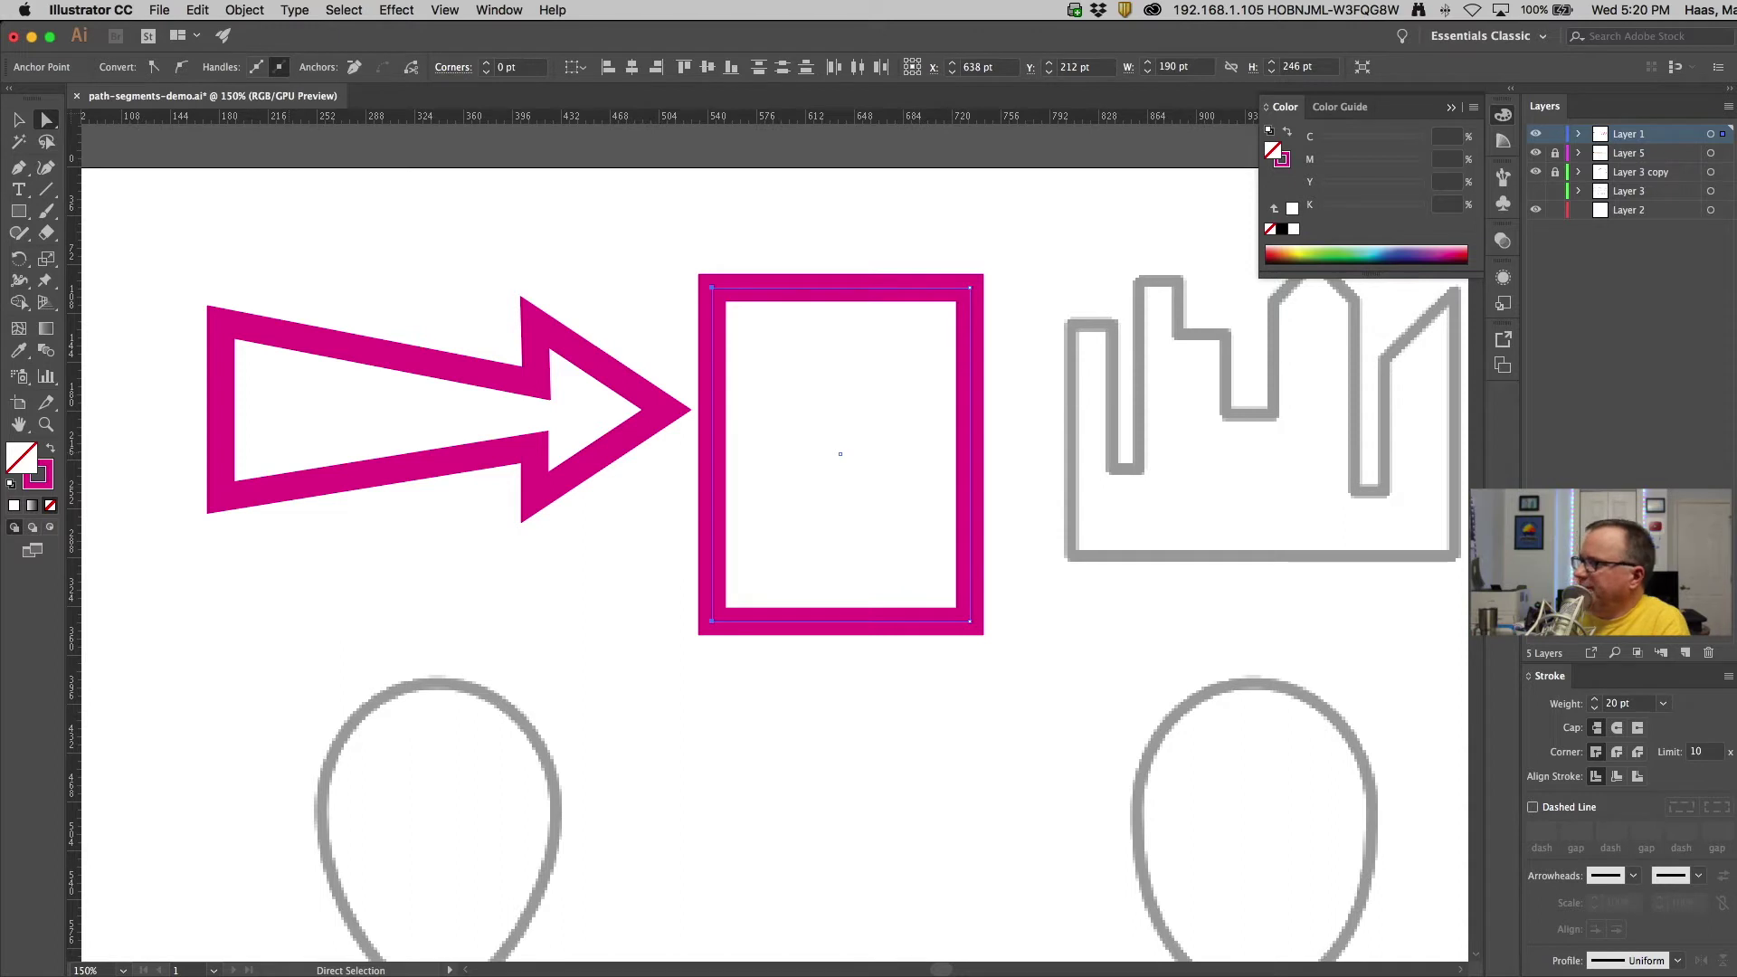
{"action": "key", "text": "Delete"}
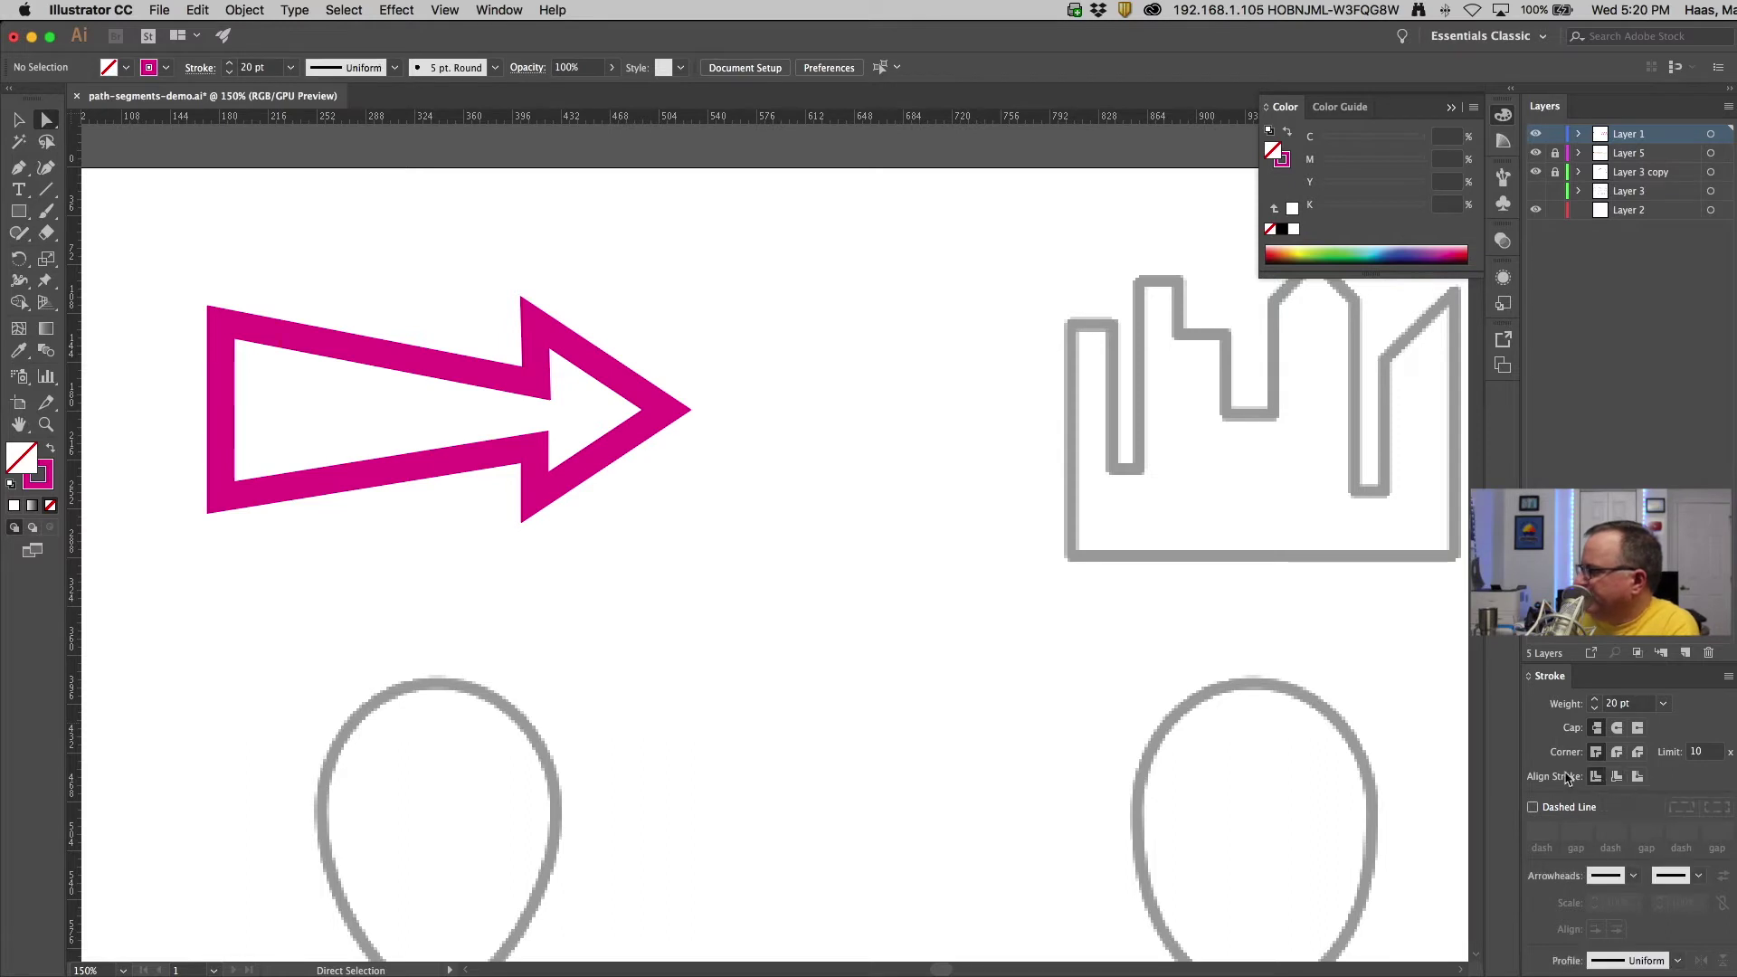
{"action": "left_click", "coordinate": [545, 352]}
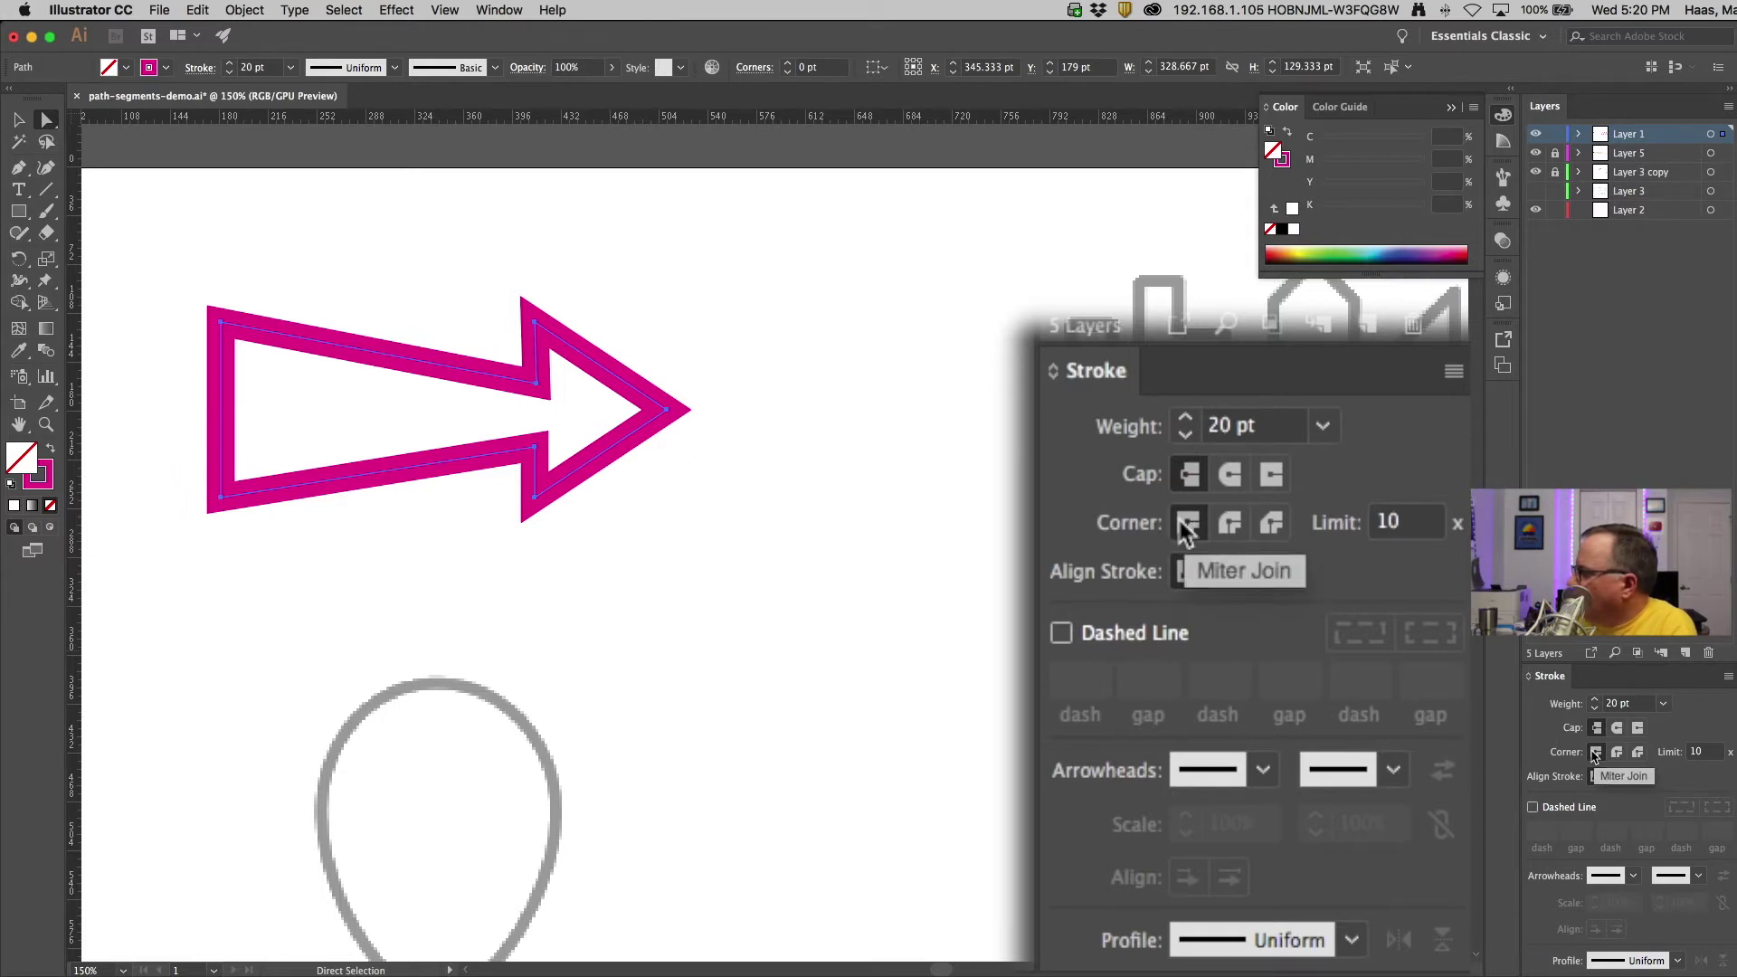
{"action": "left_click", "coordinate": [1232, 526]}
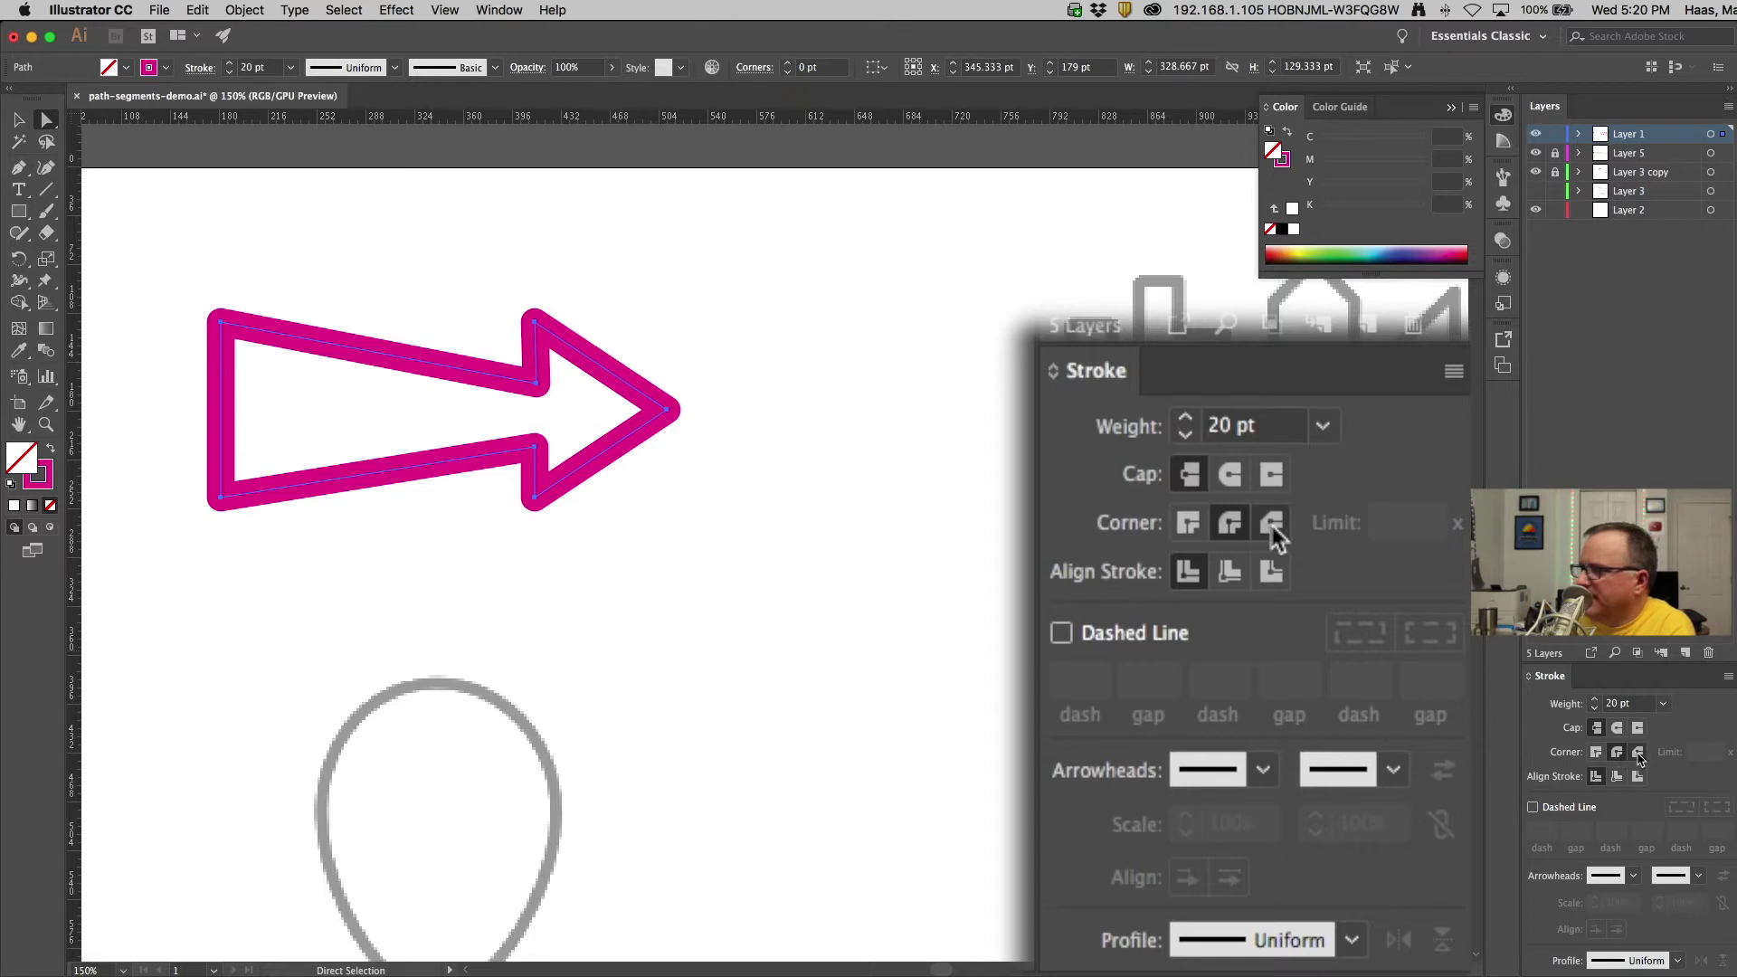
{"action": "left_click", "coordinate": [1274, 526]}
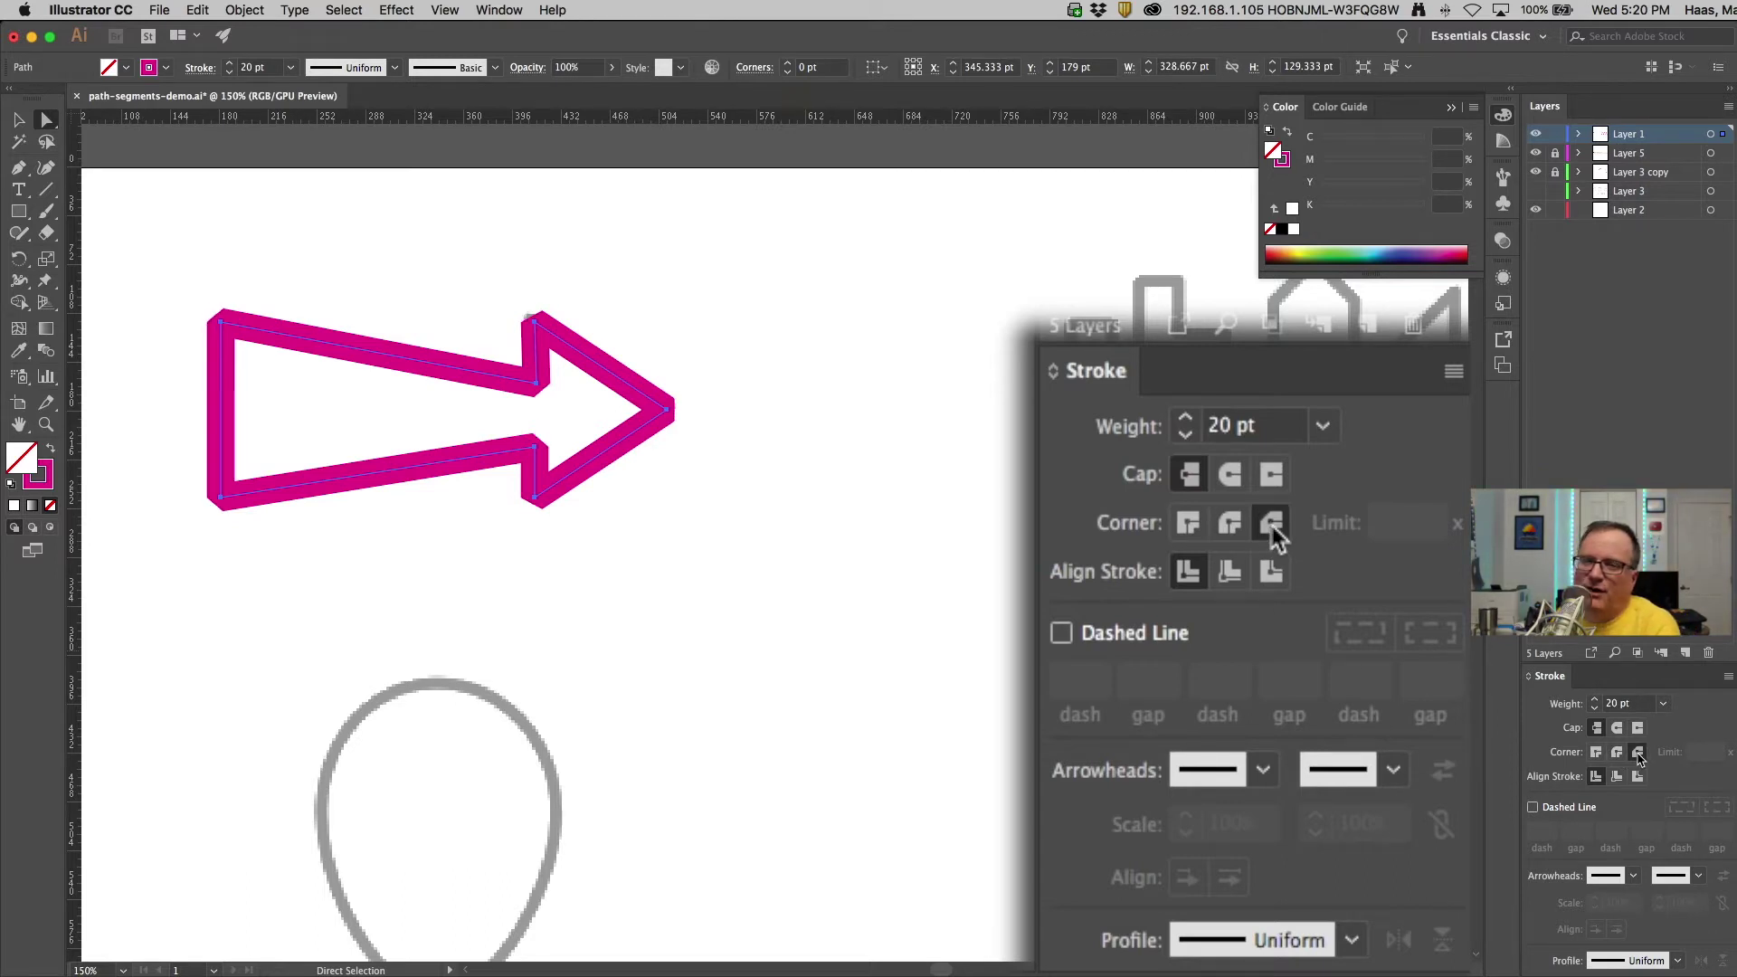
{"action": "left_click", "coordinate": [1189, 525]}
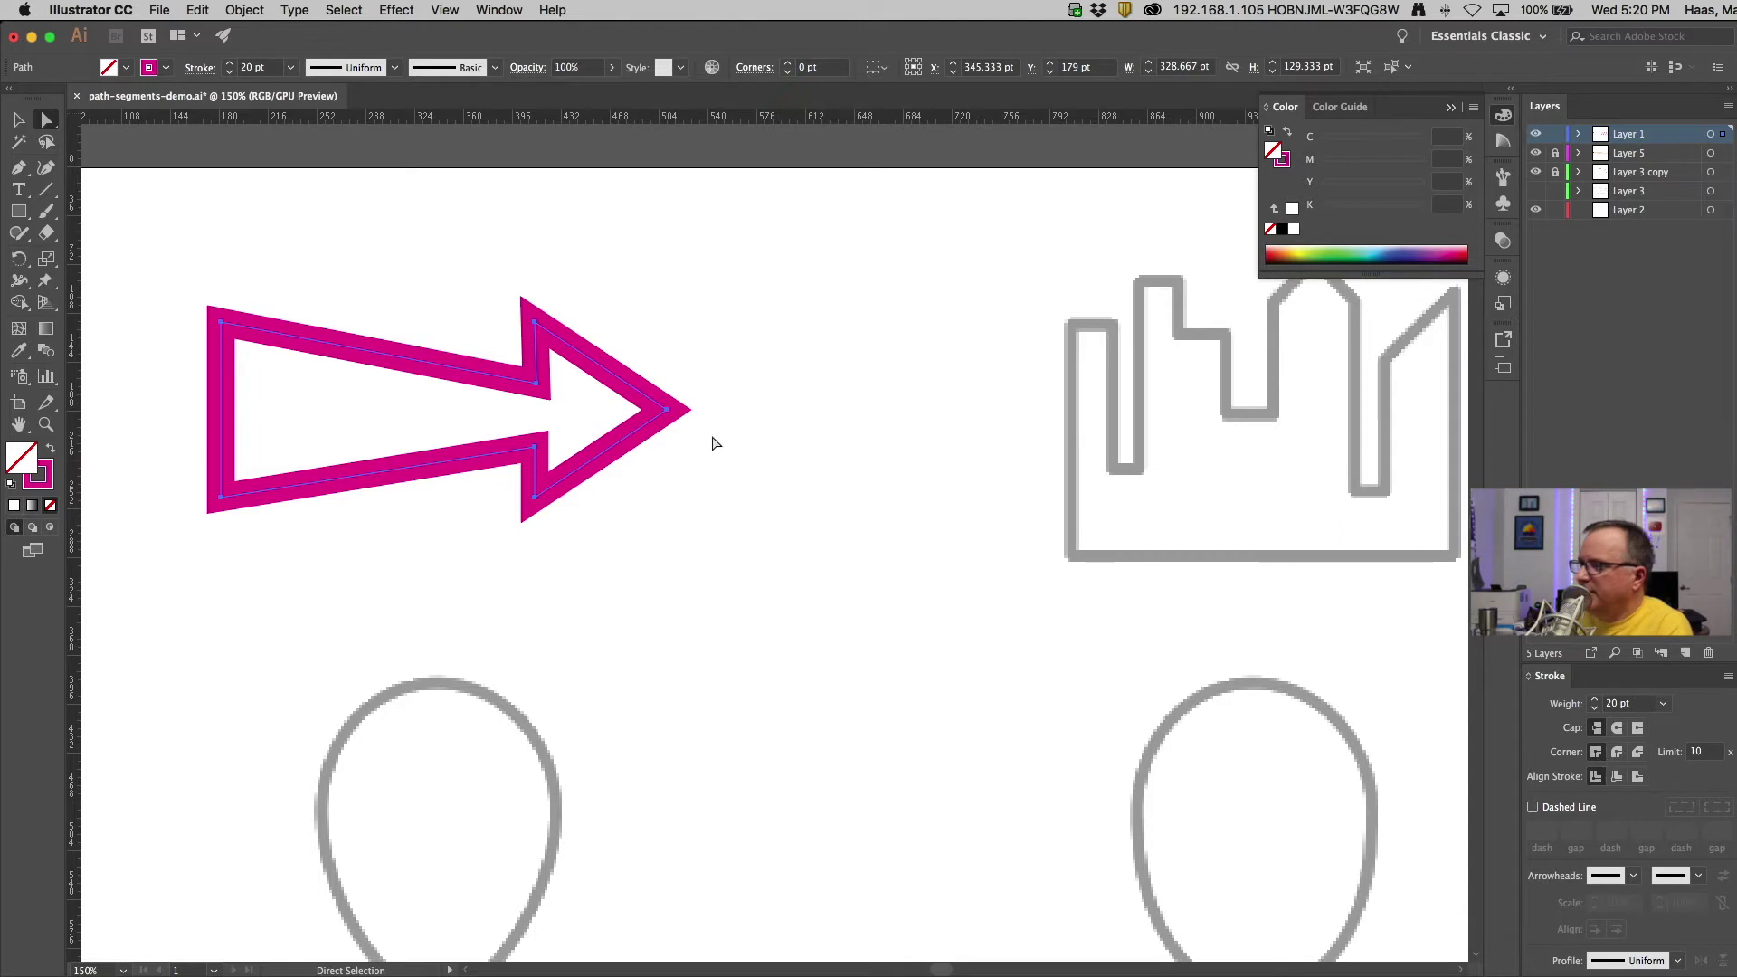
Zoom in on the arrowhead and drag the upper notch anchor up and to the right
{"action": "key", "text": "z"}
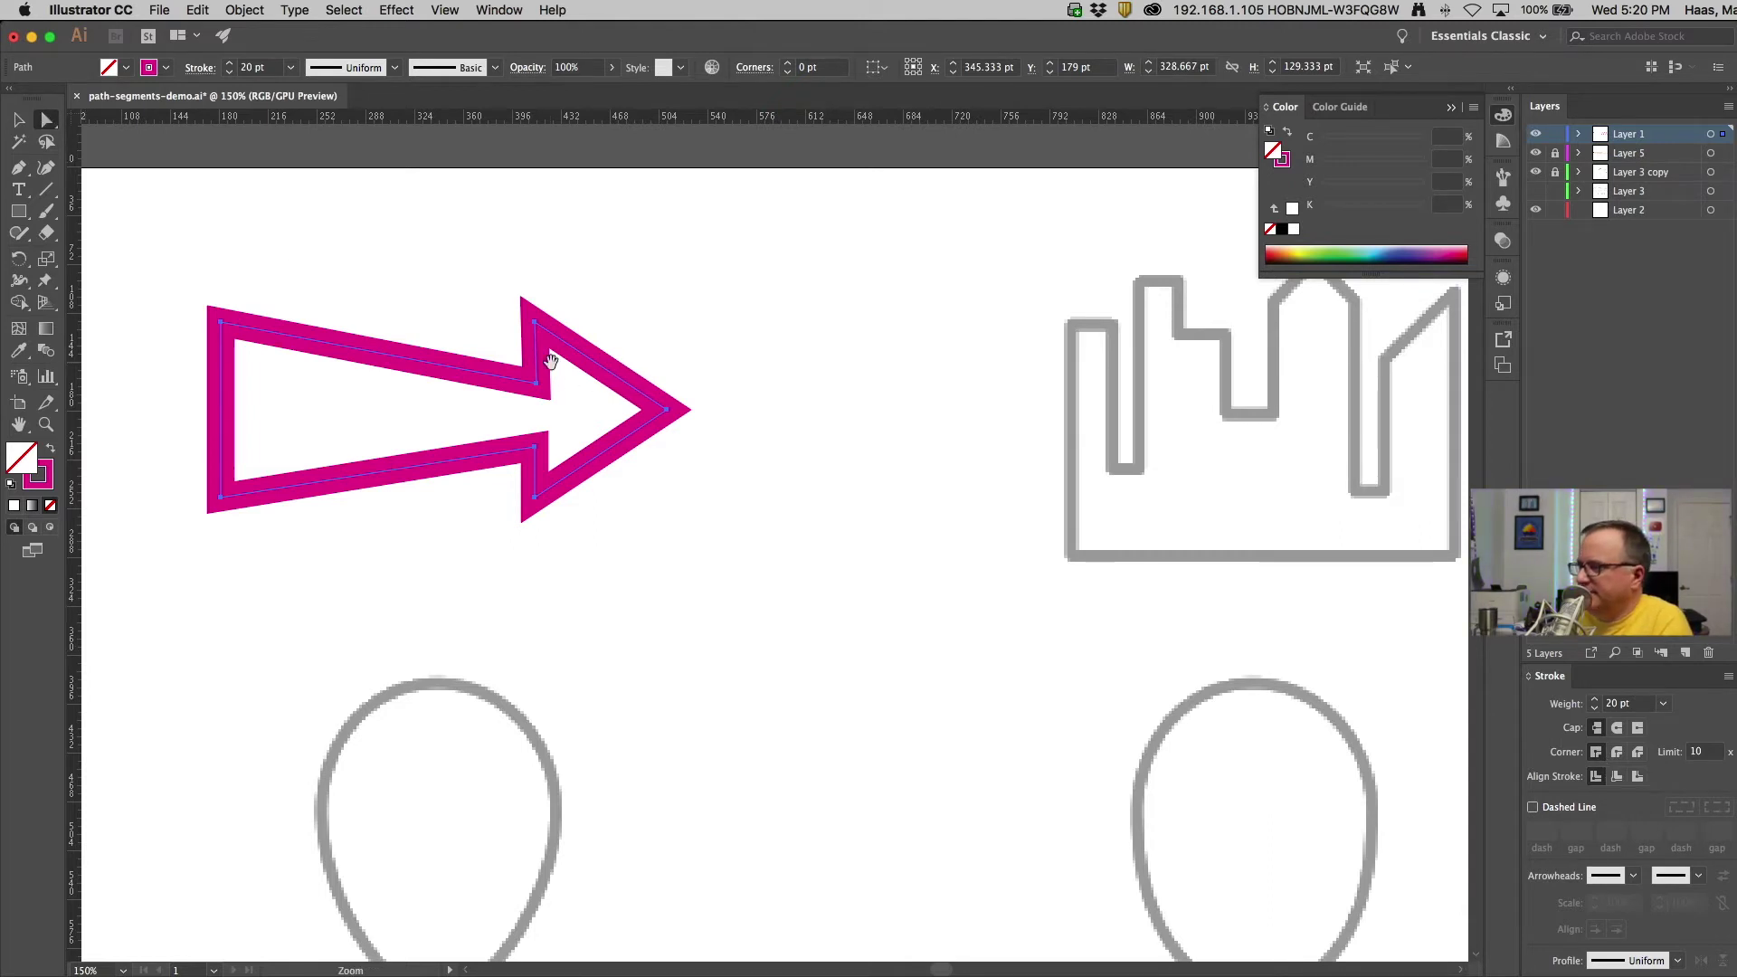
{"action": "left_click", "coordinate": [562, 375]}
{"action": "left_click_drag", "start_coordinate": [748, 515], "coordinate": [635, 534]}
{"action": "left_click", "coordinate": [731, 572]}
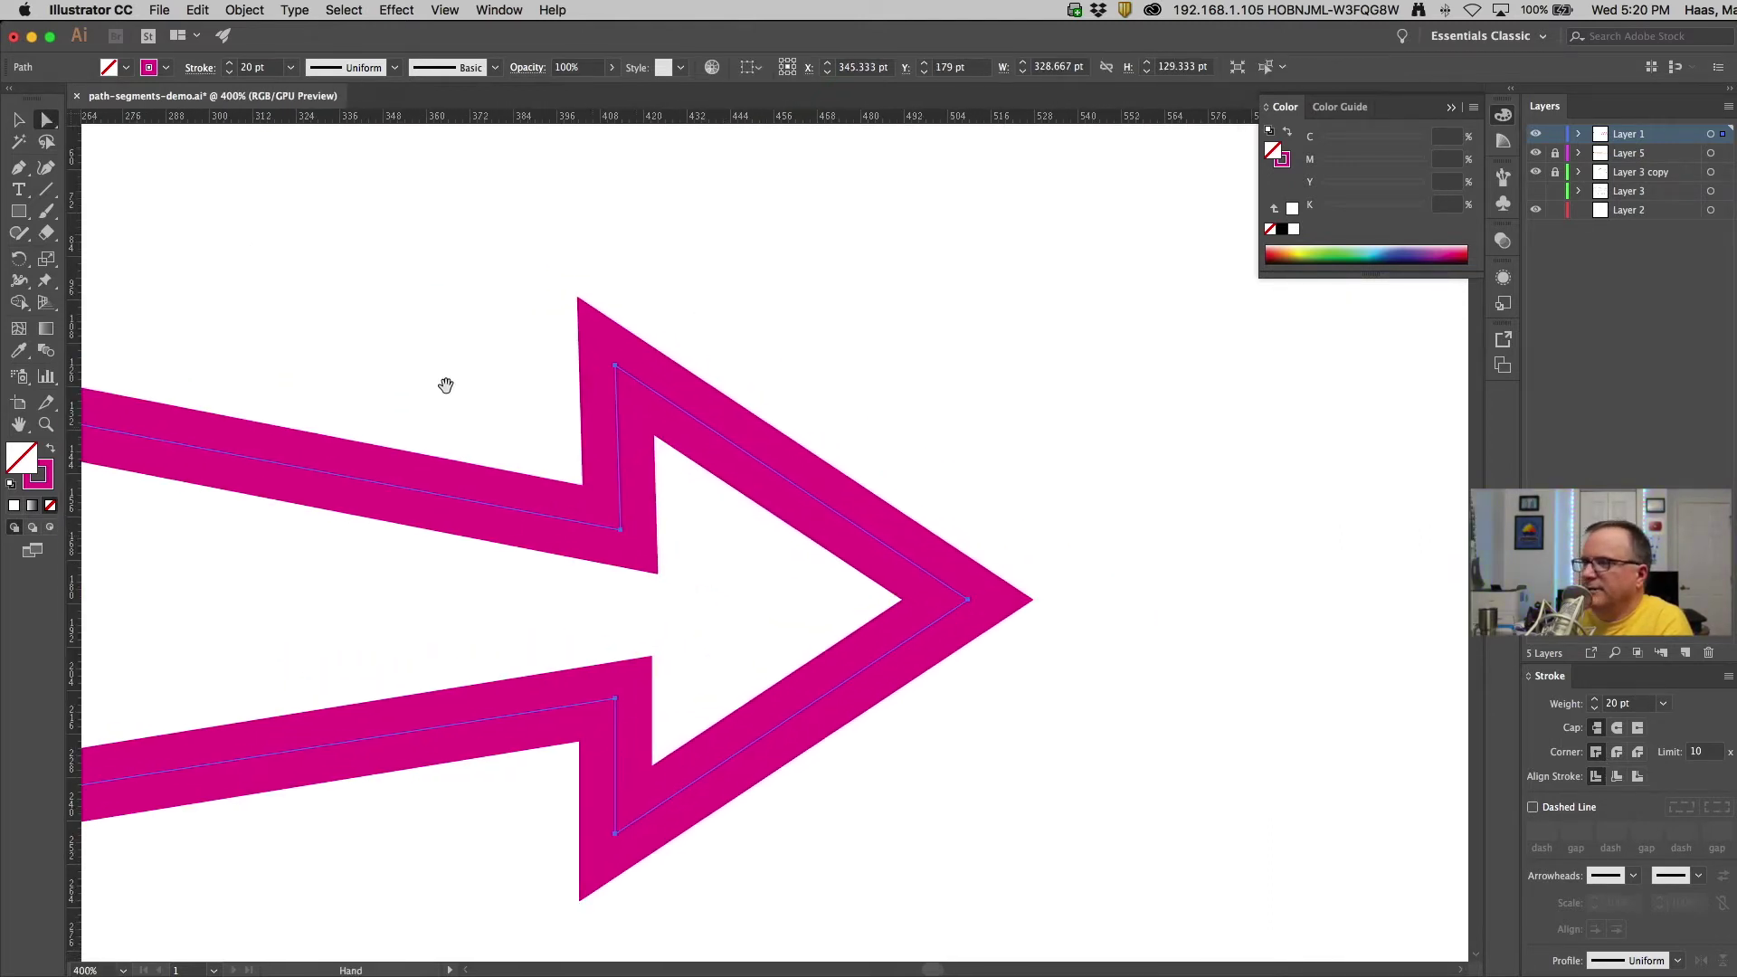
{"action": "left_click", "coordinate": [324, 253]}
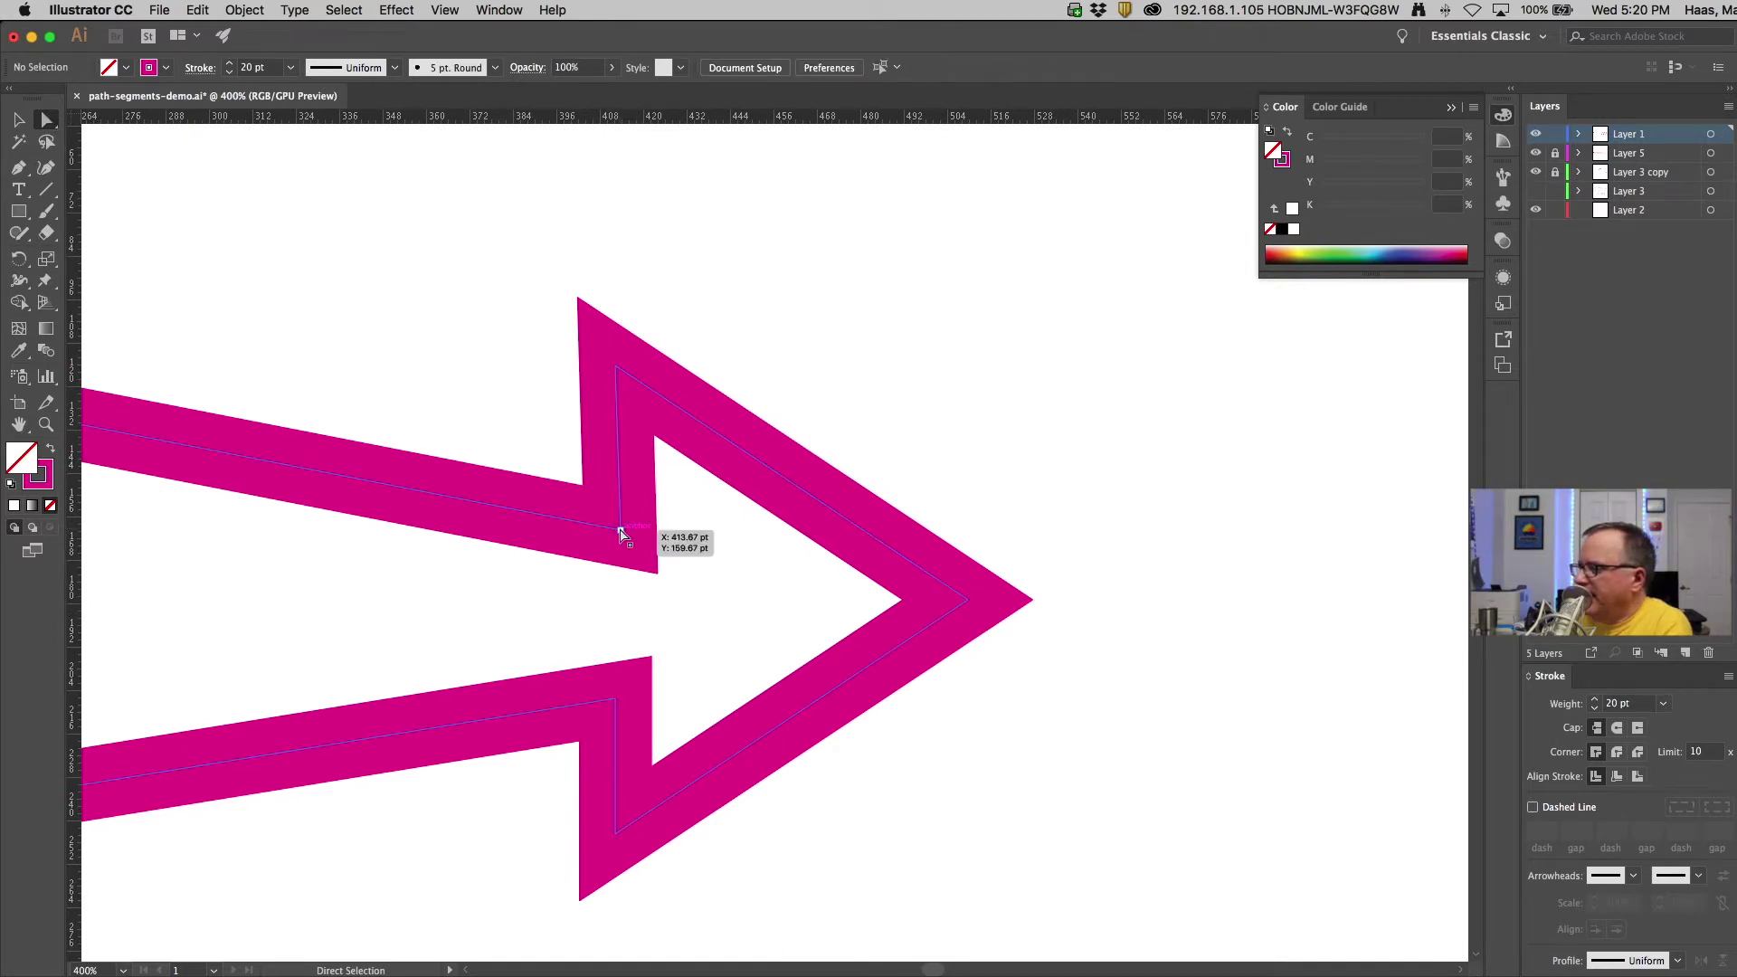
{"action": "left_click_drag", "start_coordinate": [621, 533], "coordinate": [651, 529]}
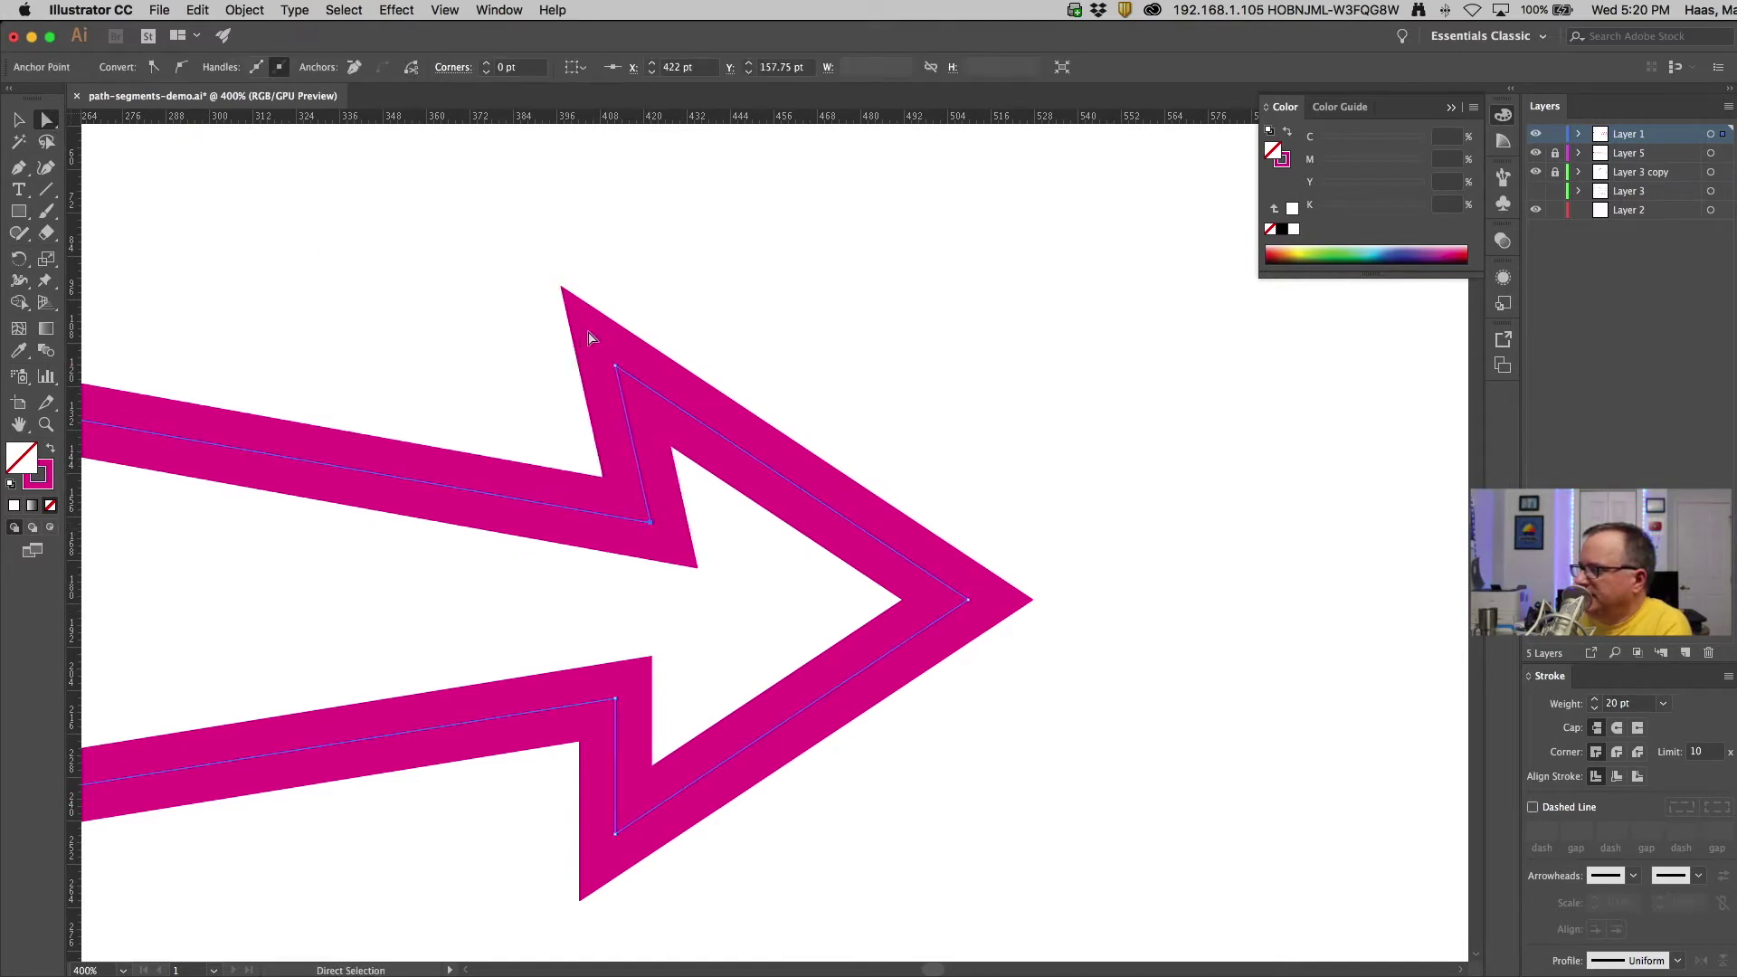
{"action": "left_click_drag", "start_coordinate": [649, 524], "coordinate": [695, 497]}
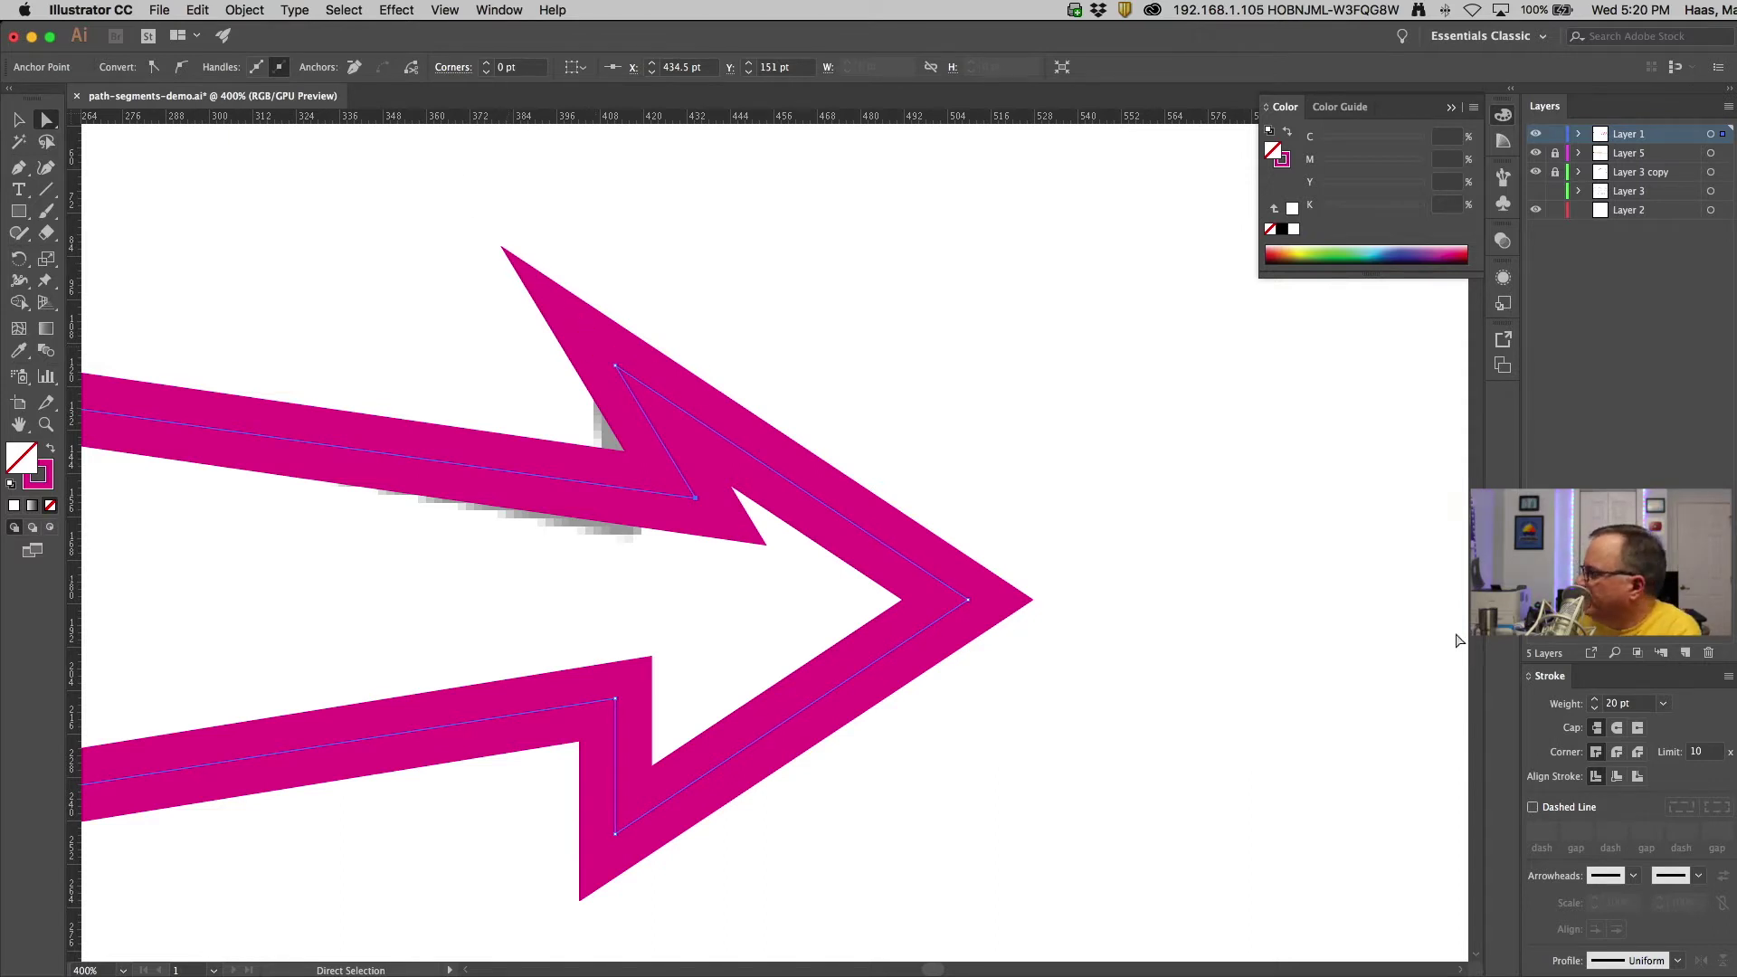
Try a Miter Limit of 20 while repositioning the notch point, then set it back to 10
{"action": "left_click", "coordinate": [1701, 751]}
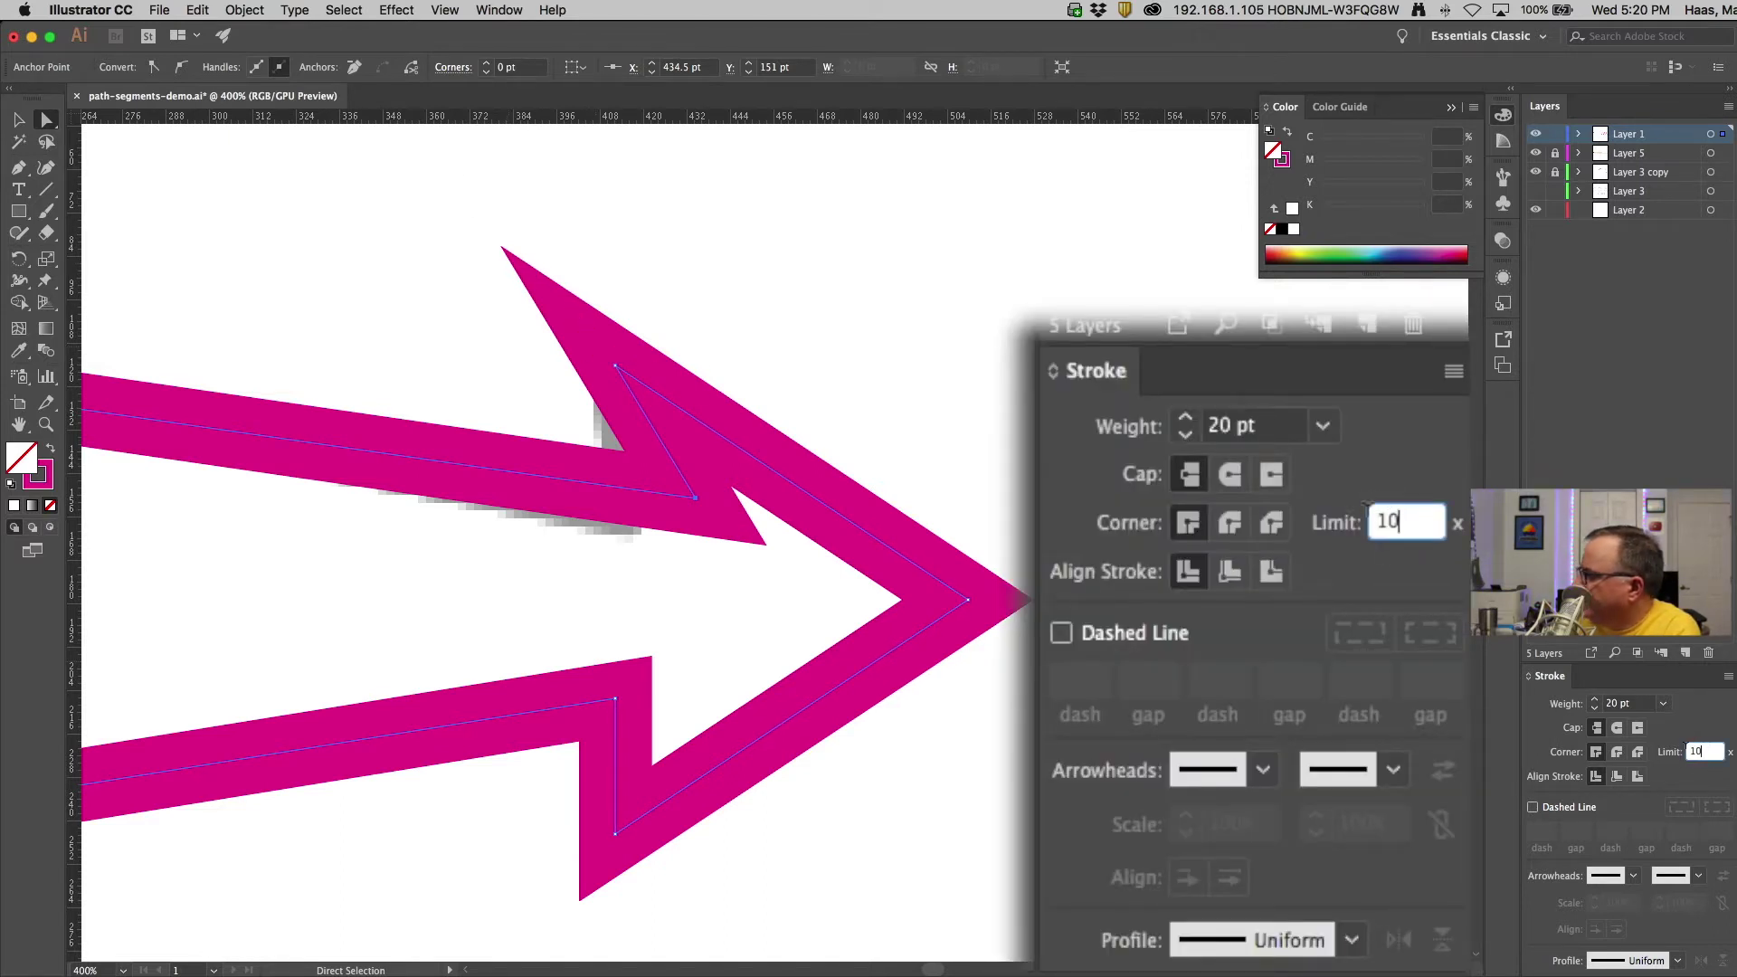
{"action": "left_click", "coordinate": [712, 493]}
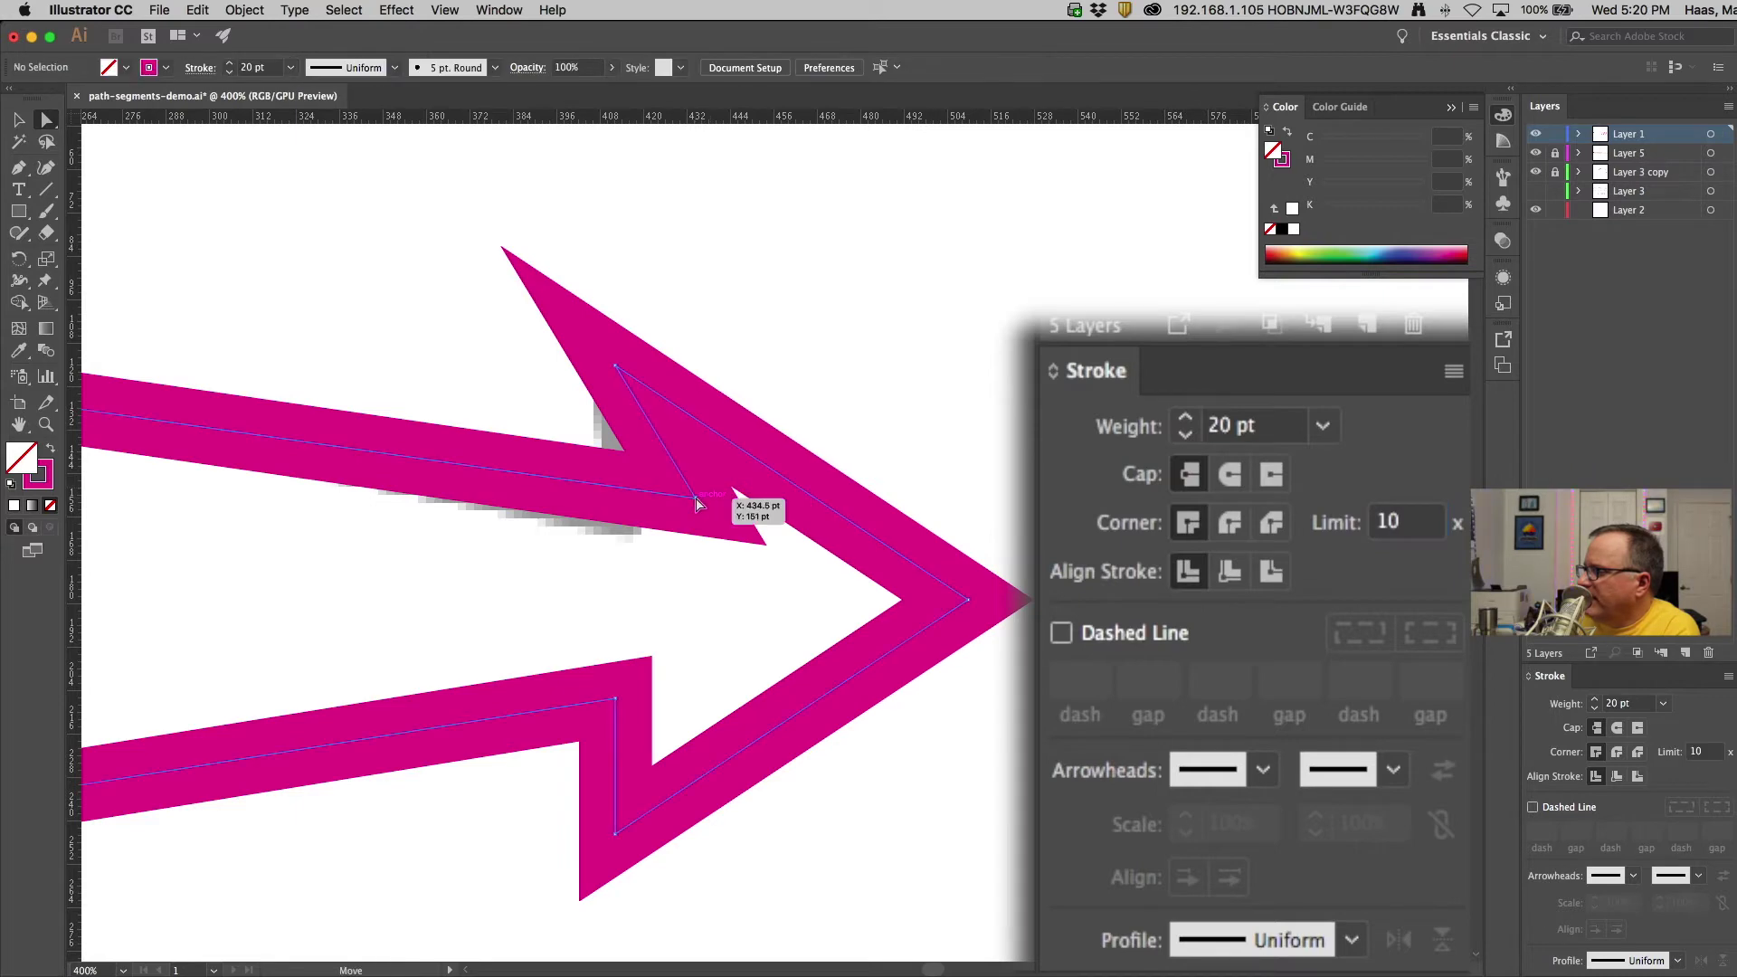
{"action": "left_click_drag", "start_coordinate": [697, 503], "coordinate": [730, 478]}
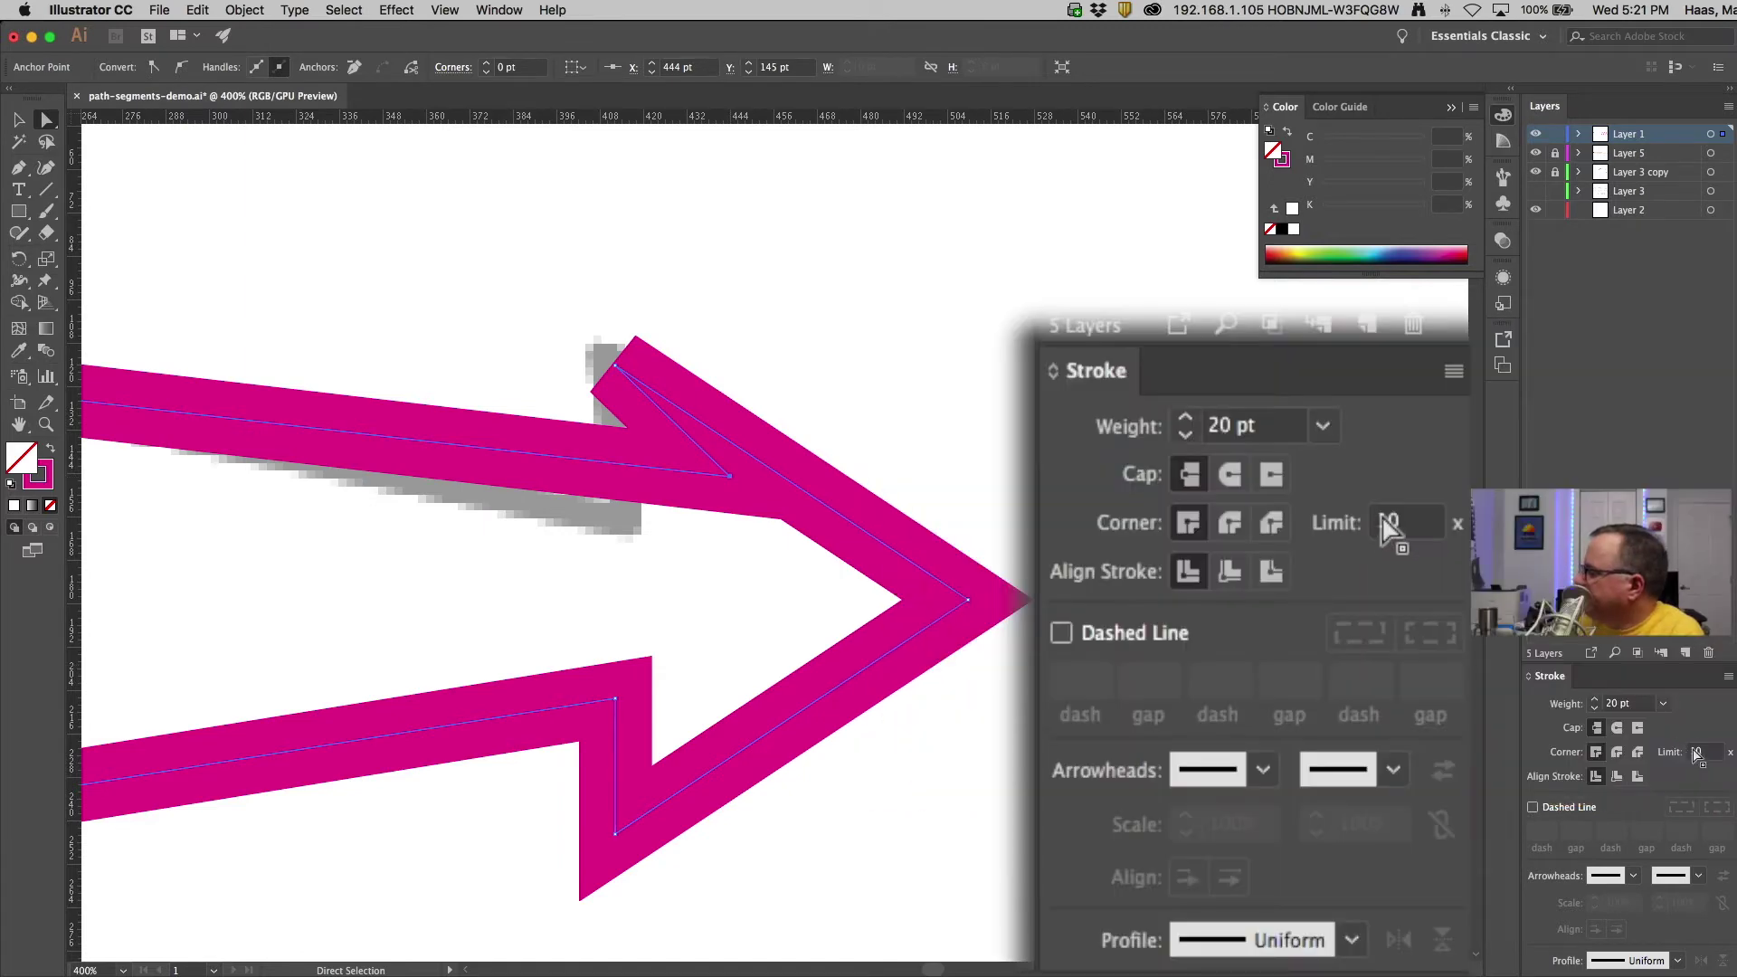
{"action": "double_click", "coordinate": [1694, 751]}
{"action": "type", "text": "20"}
{"action": "key", "text": "Return"}
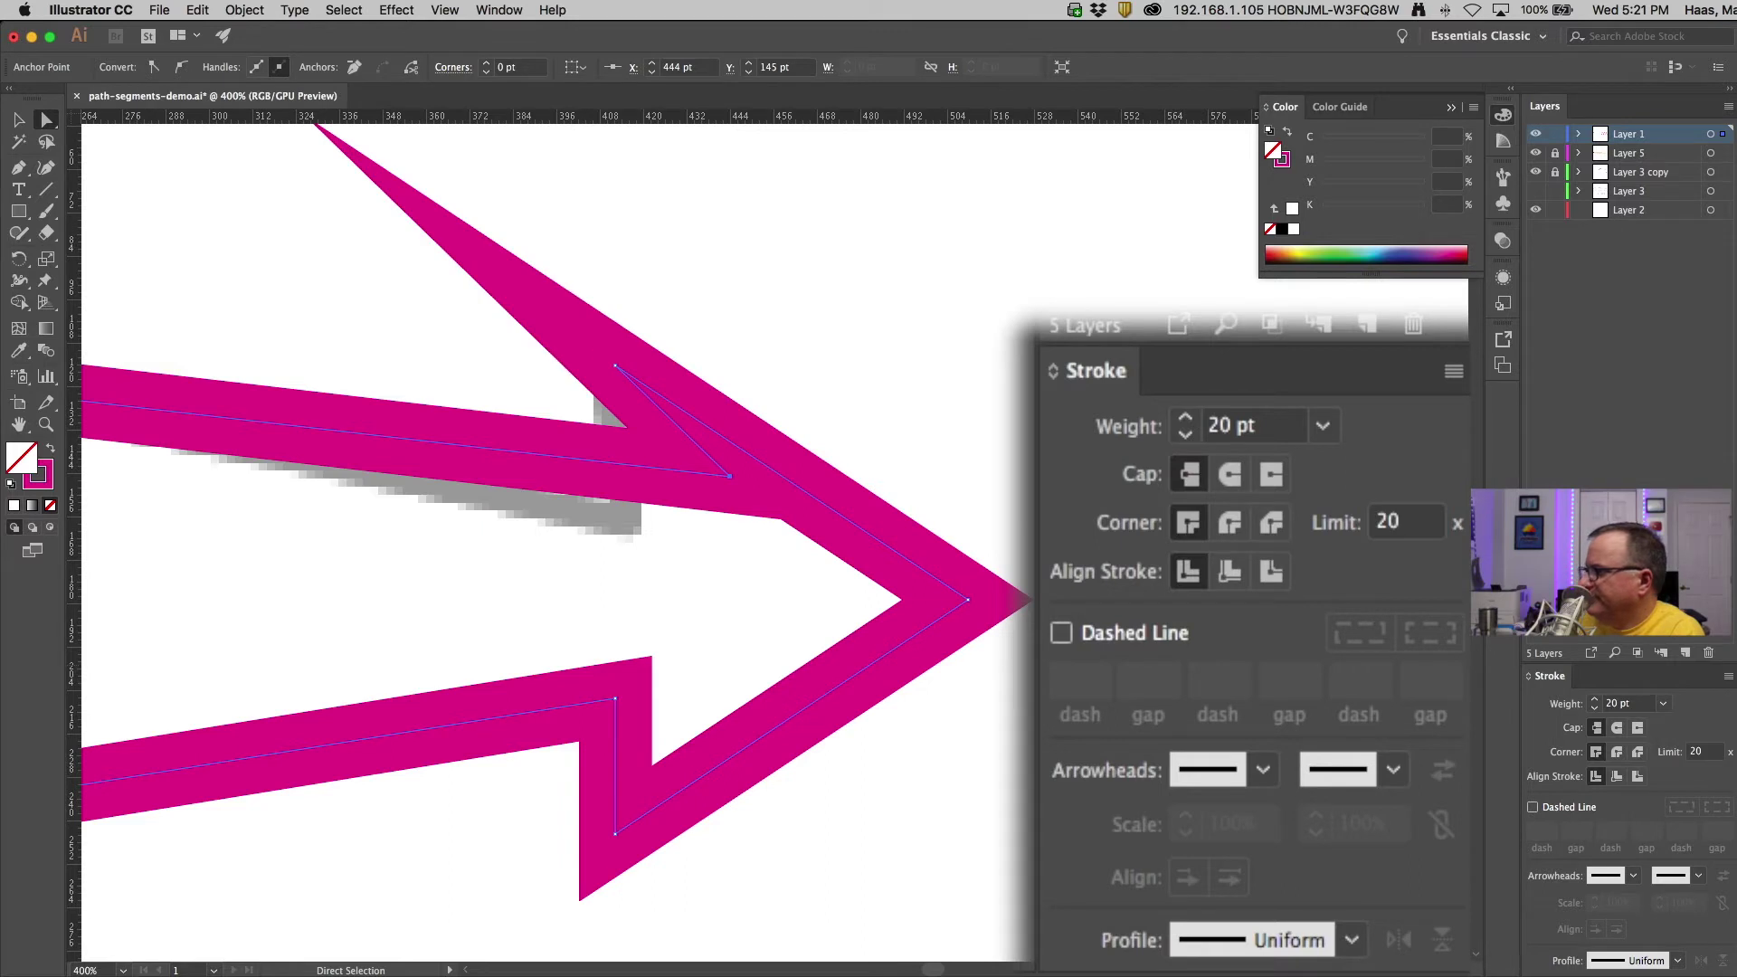
{"action": "scroll", "coordinate": [825, 598], "scroll_direction": "up", "scroll_amount": 2}
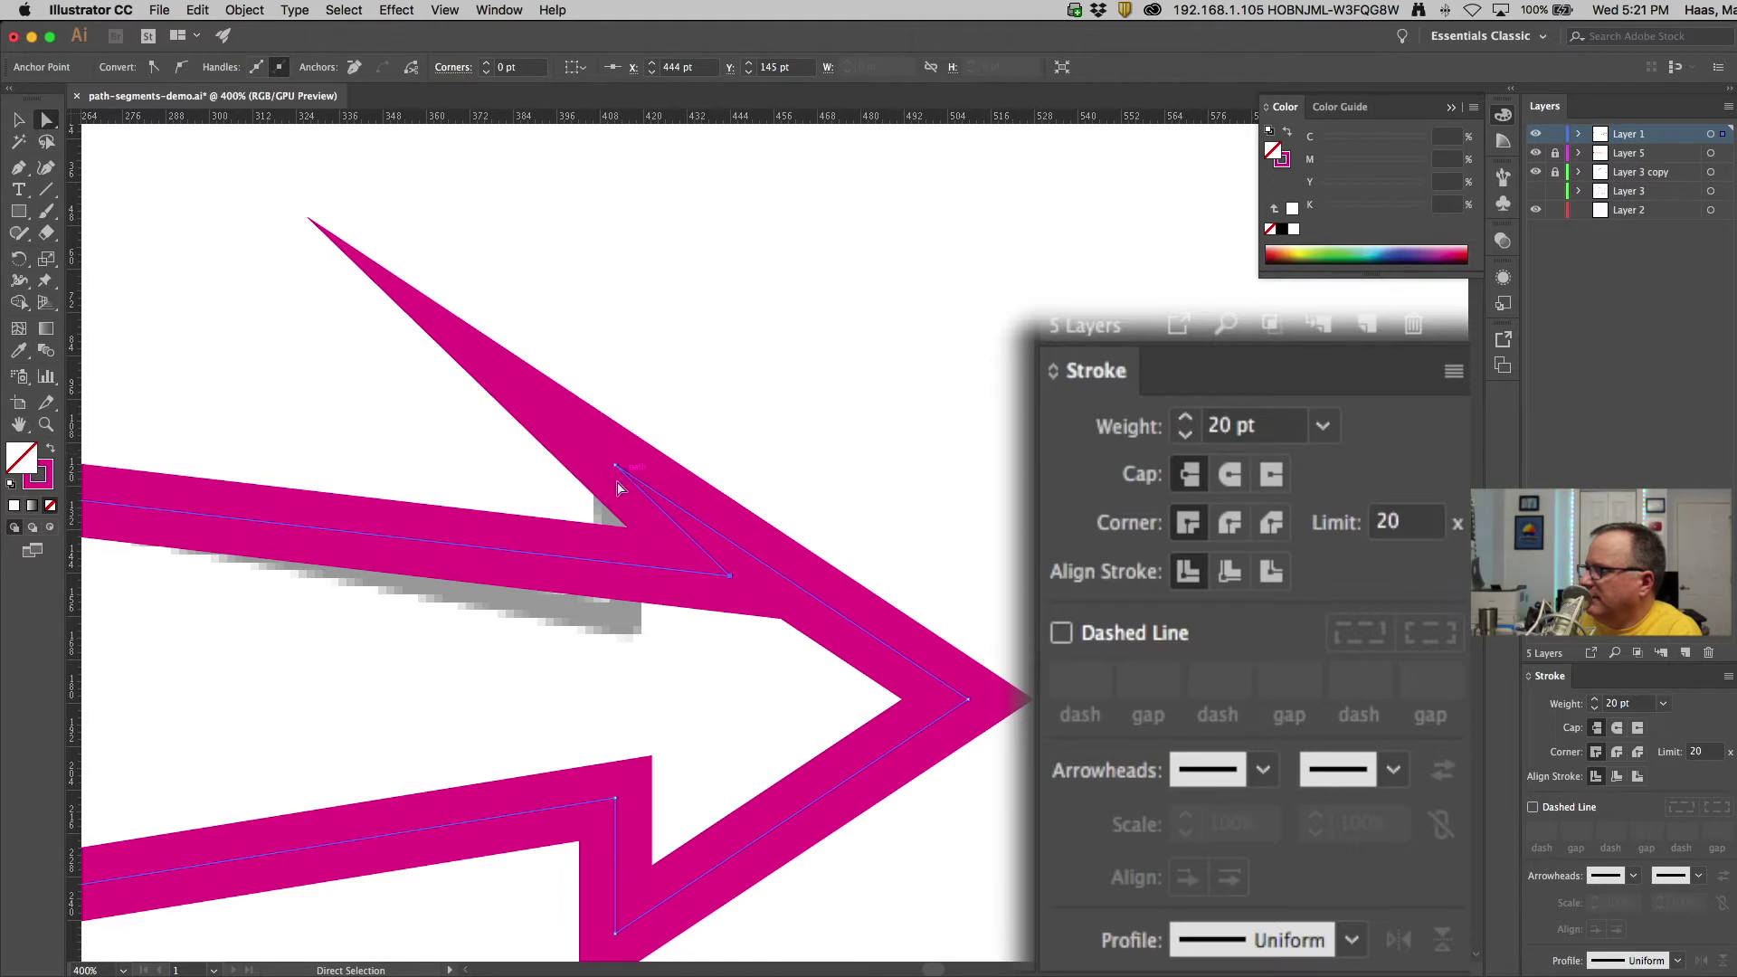
{"action": "left_click_drag", "start_coordinate": [731, 576], "coordinate": [745, 569]}
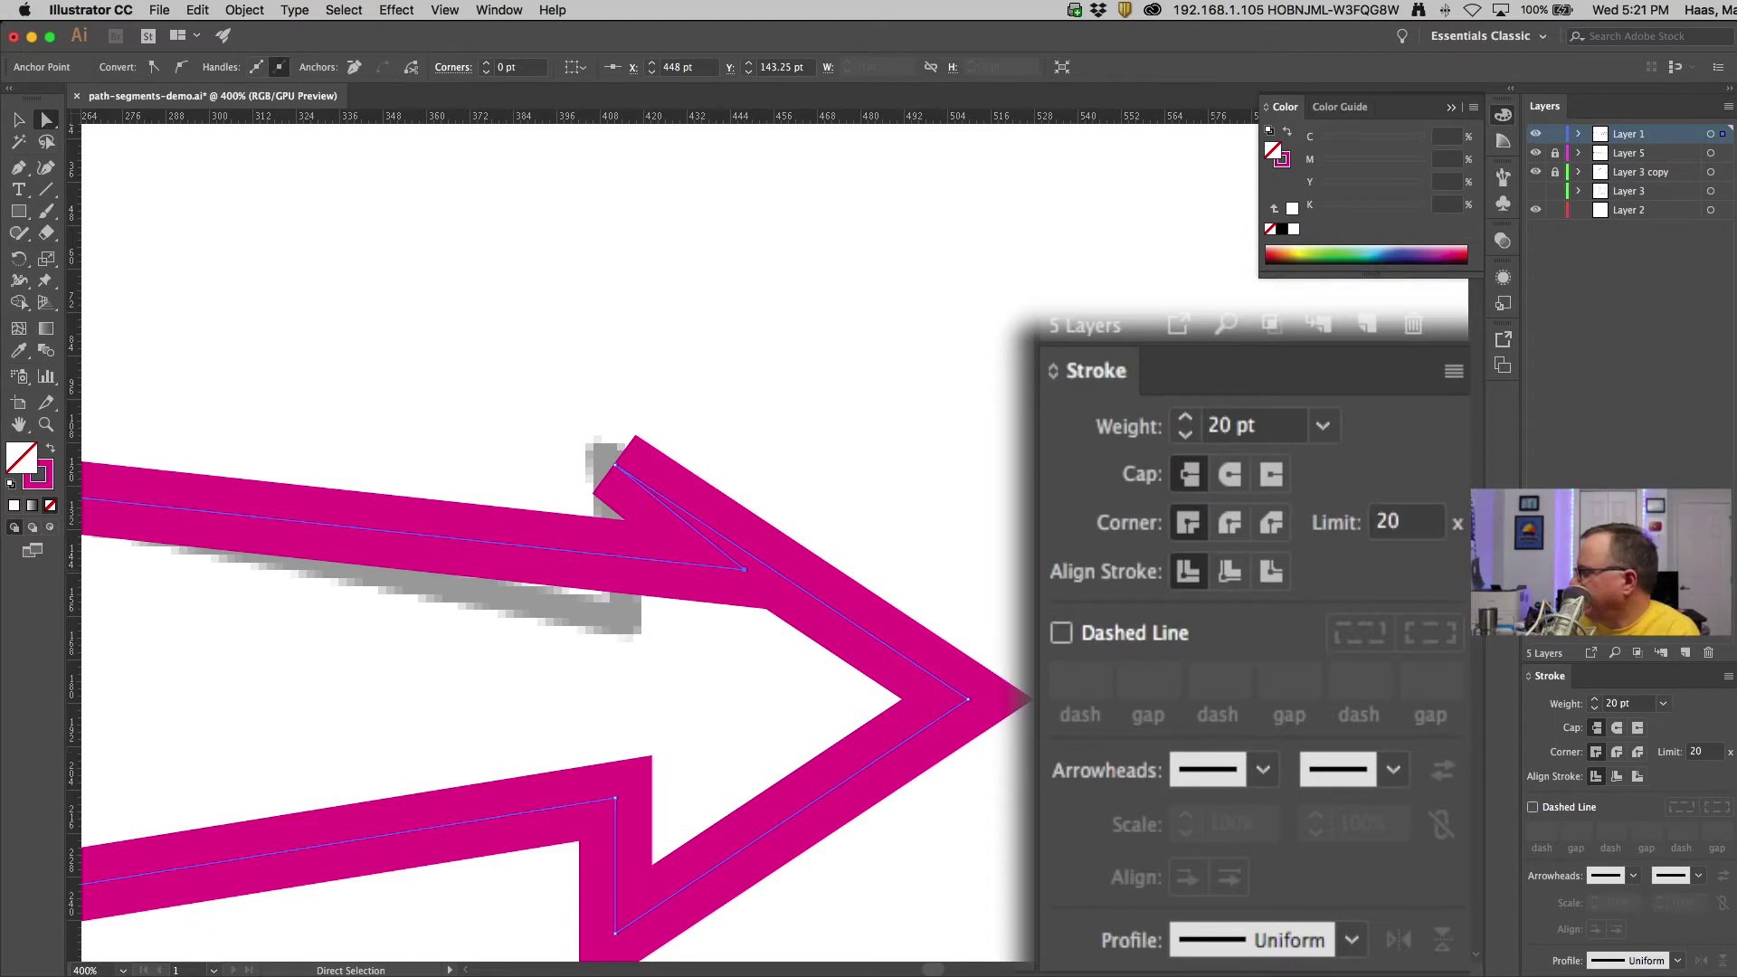
{"action": "left_click", "coordinate": [1669, 752]}
{"action": "type", "text": "10"}
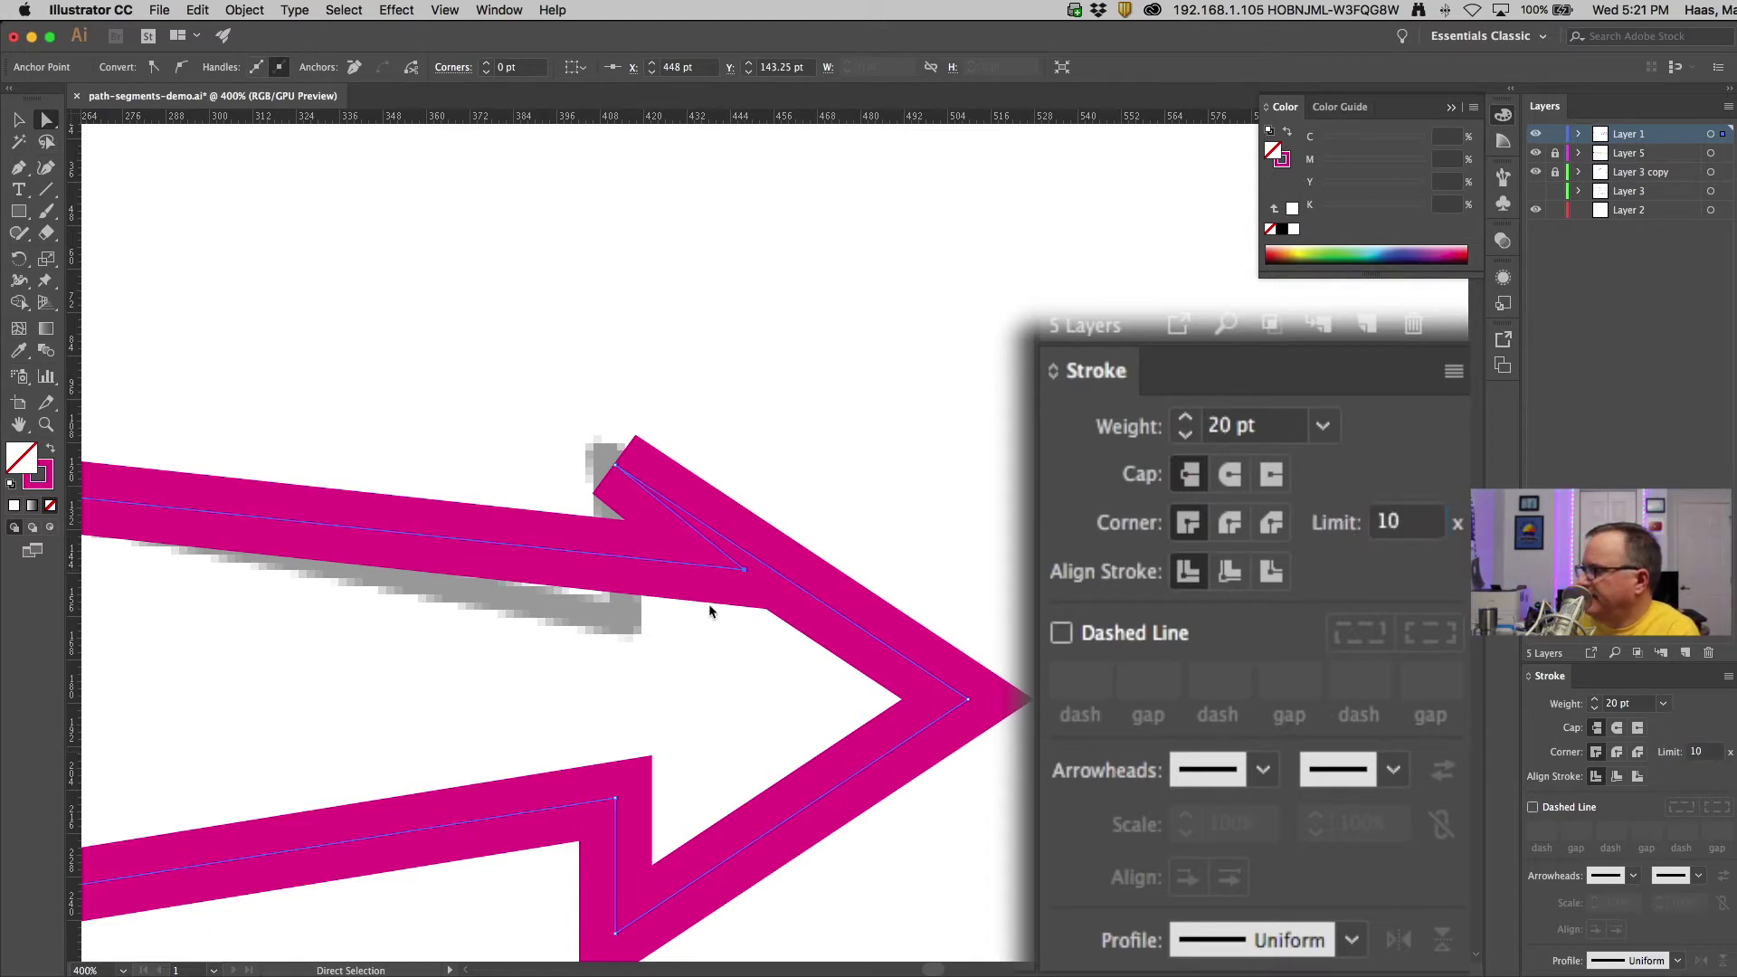
{"action": "mouse_move", "coordinate": [743, 570]}
{"action": "left_mouse_down"}
{"action": "mouse_move", "coordinate": [569, 589]}
{"action": "mouse_move", "coordinate": [667, 580]}
{"action": "mouse_move", "coordinate": [647, 584]}
{"action": "left_mouse_up"}
Zoom out and drag the upper notch anchor back so the top barb matches the bottom
{"action": "key", "text": "super+minus"}
{"action": "key", "text": "super+minus"}
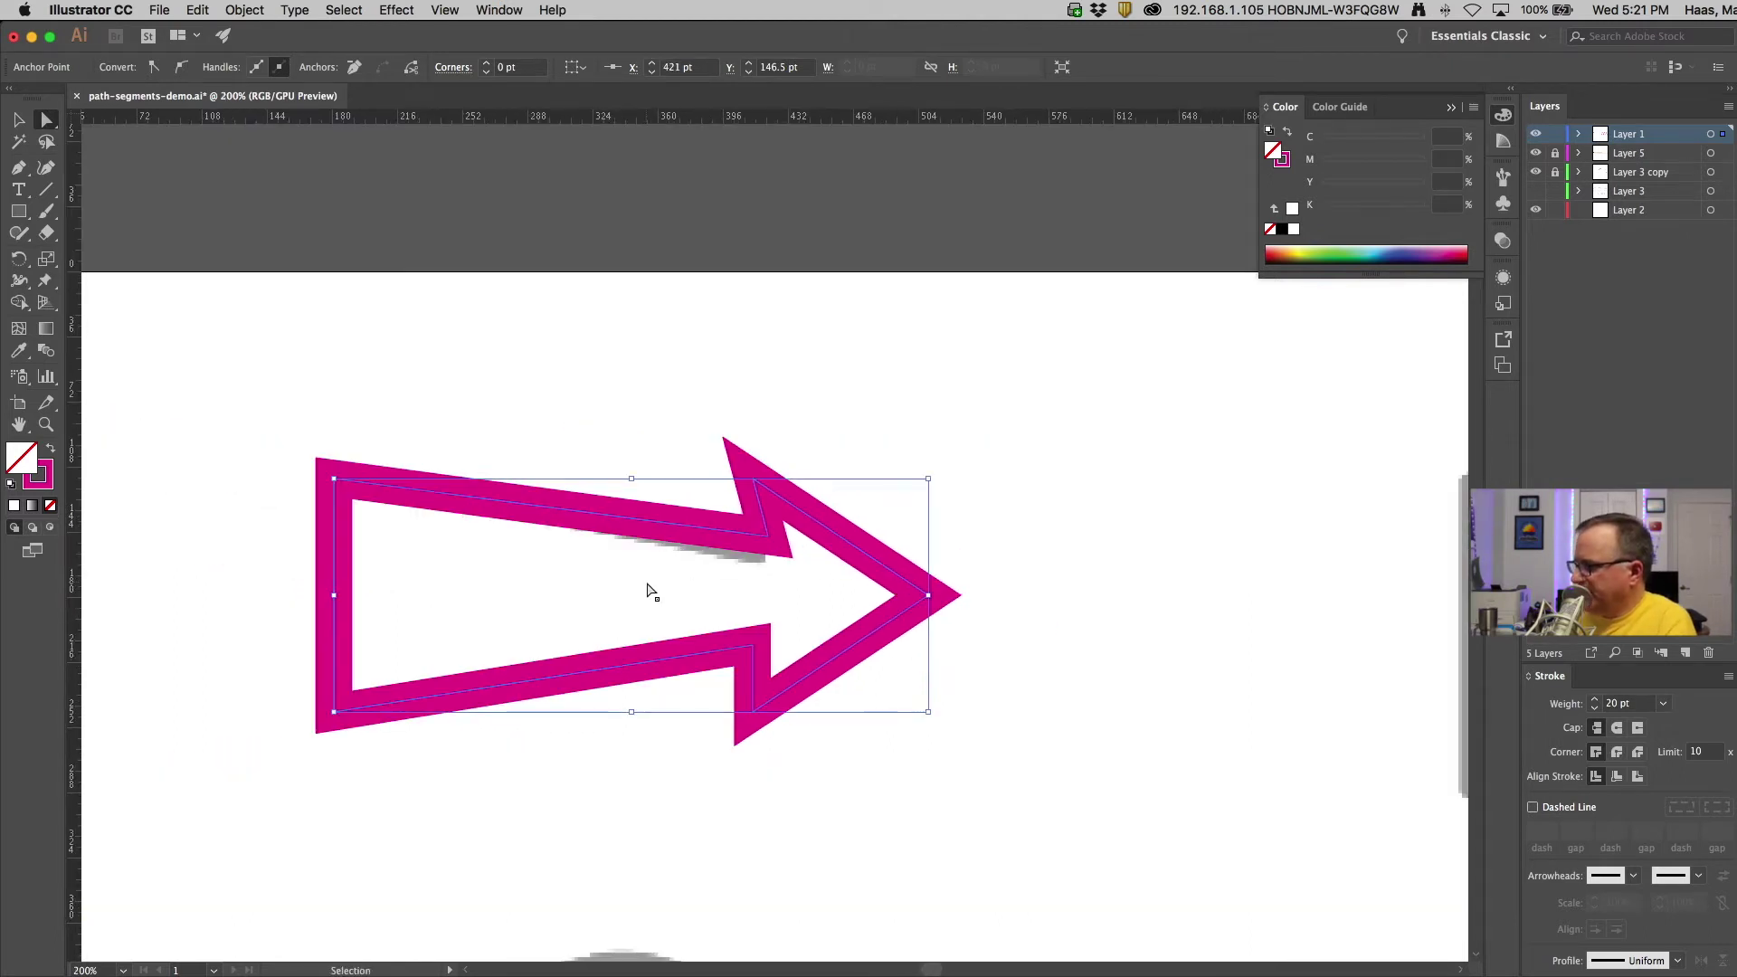
{"action": "left_click_drag", "start_coordinate": [760, 543], "coordinate": [748, 548]}
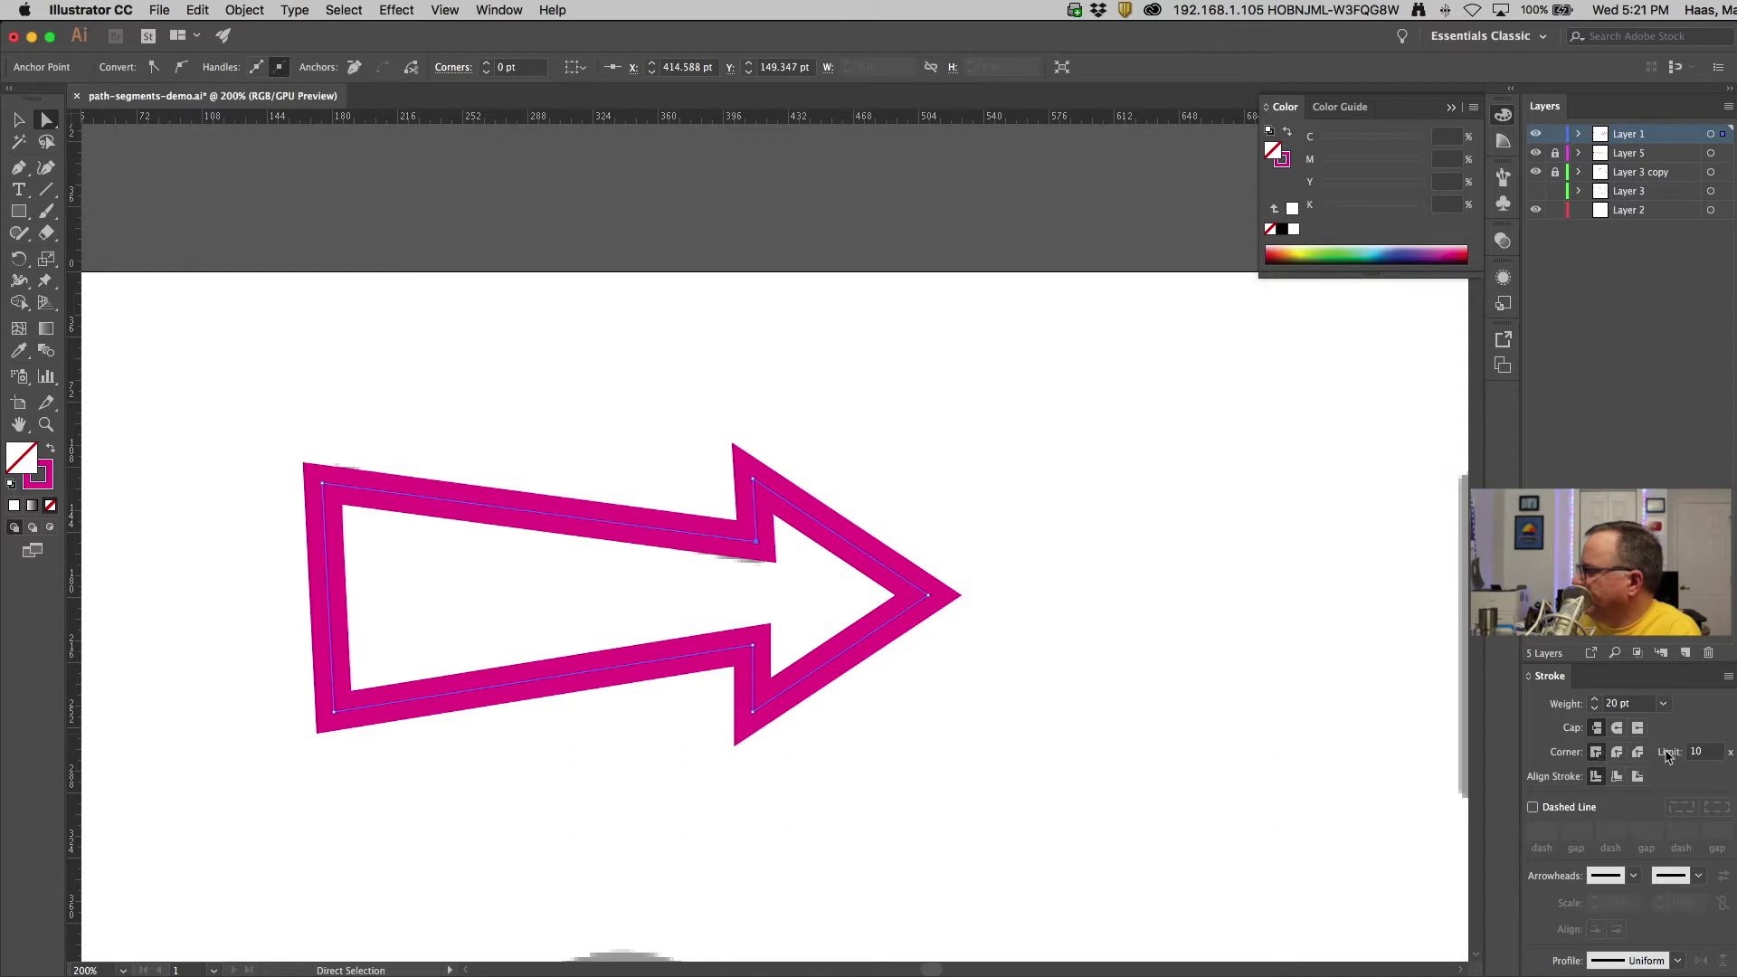
{"action": "left_click_drag", "start_coordinate": [774, 556], "coordinate": [785, 550]}
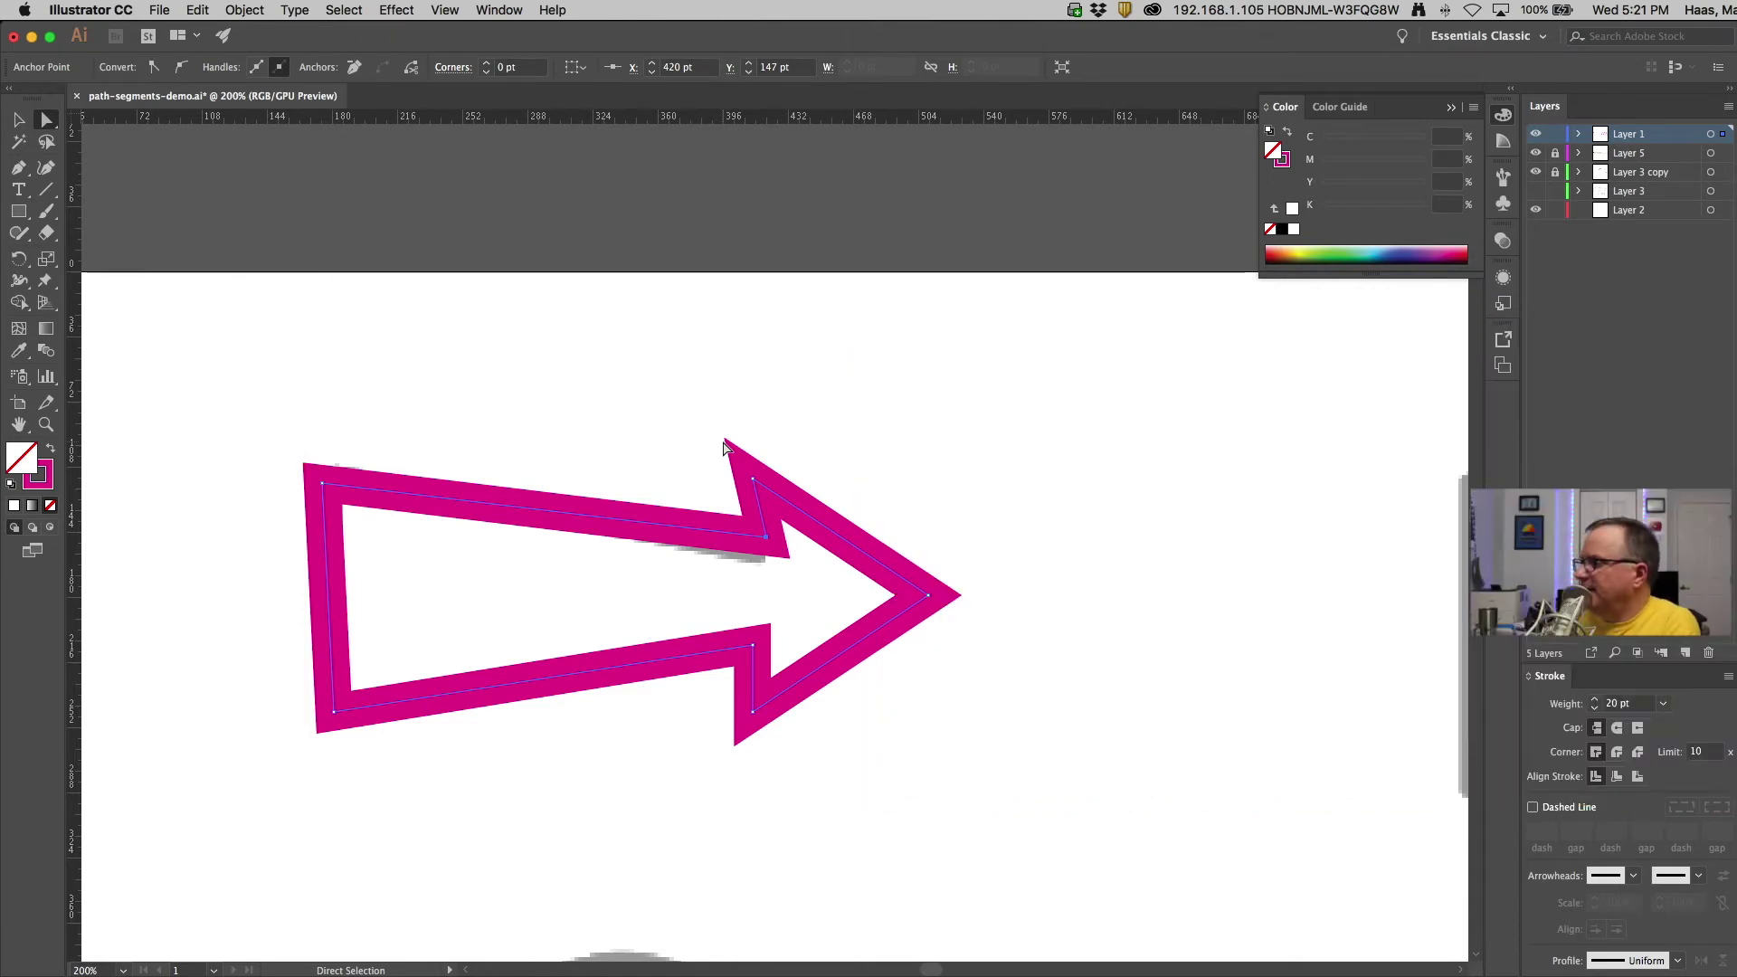
{"action": "left_click_drag", "start_coordinate": [773, 549], "coordinate": [760, 555]}
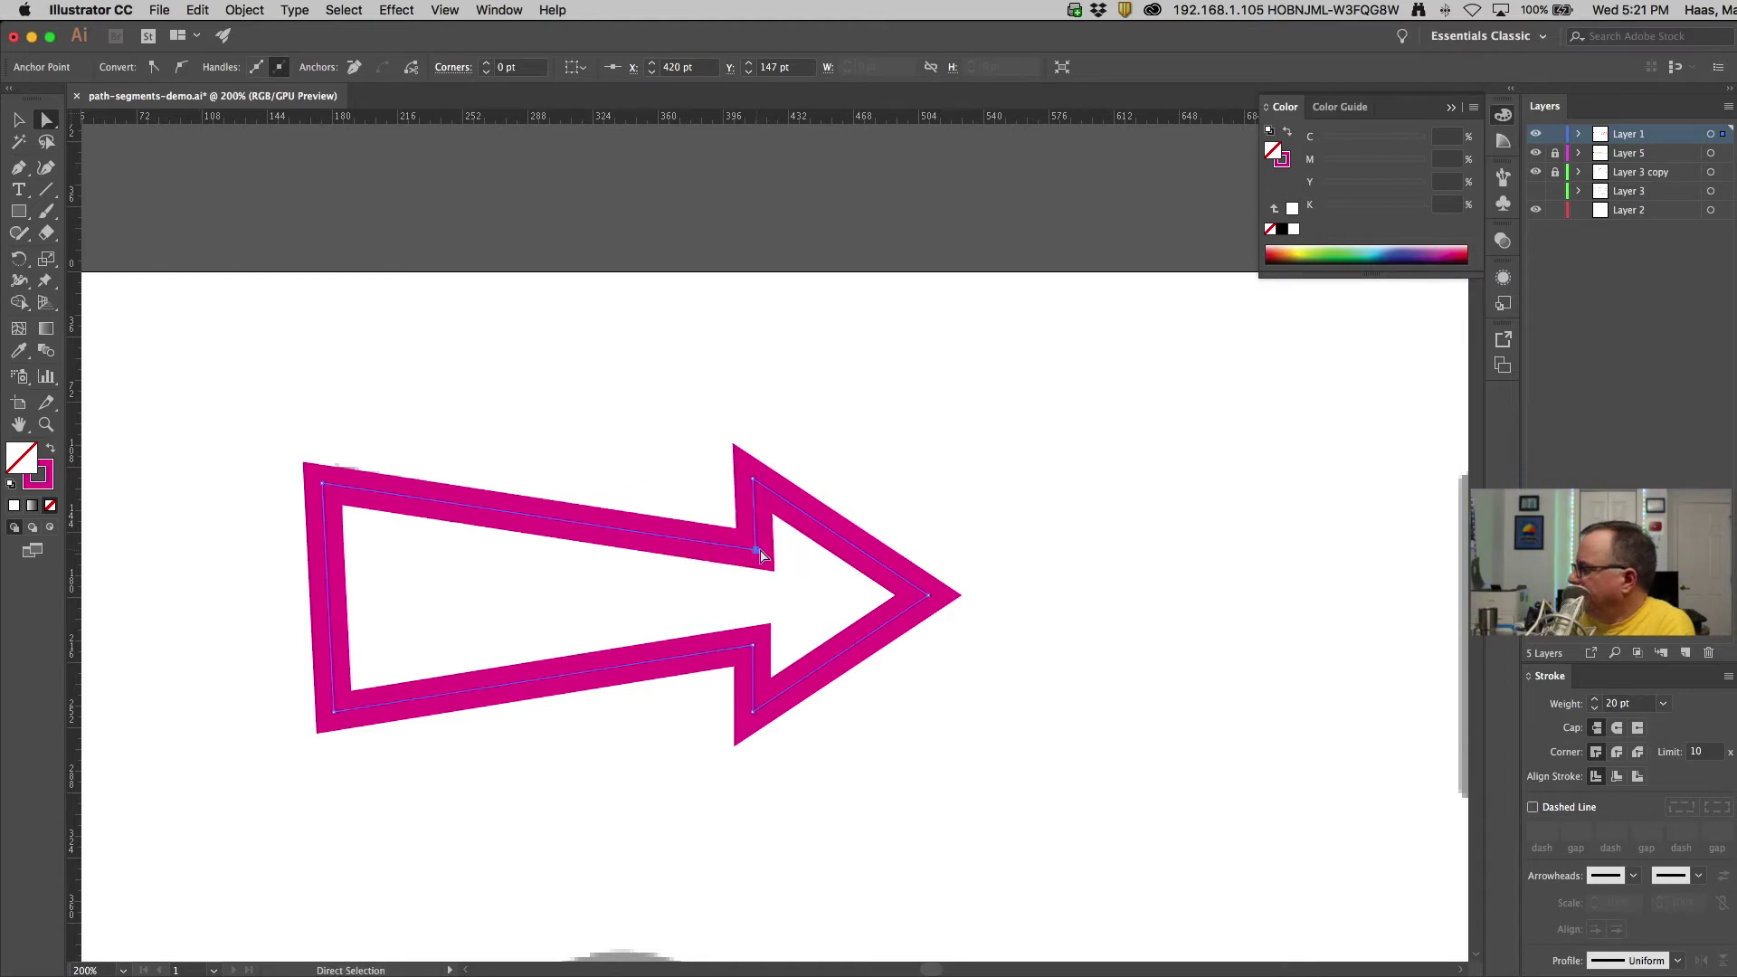
{"action": "scroll", "coordinate": [697, 428], "scroll_direction": "down", "scroll_amount": 3}
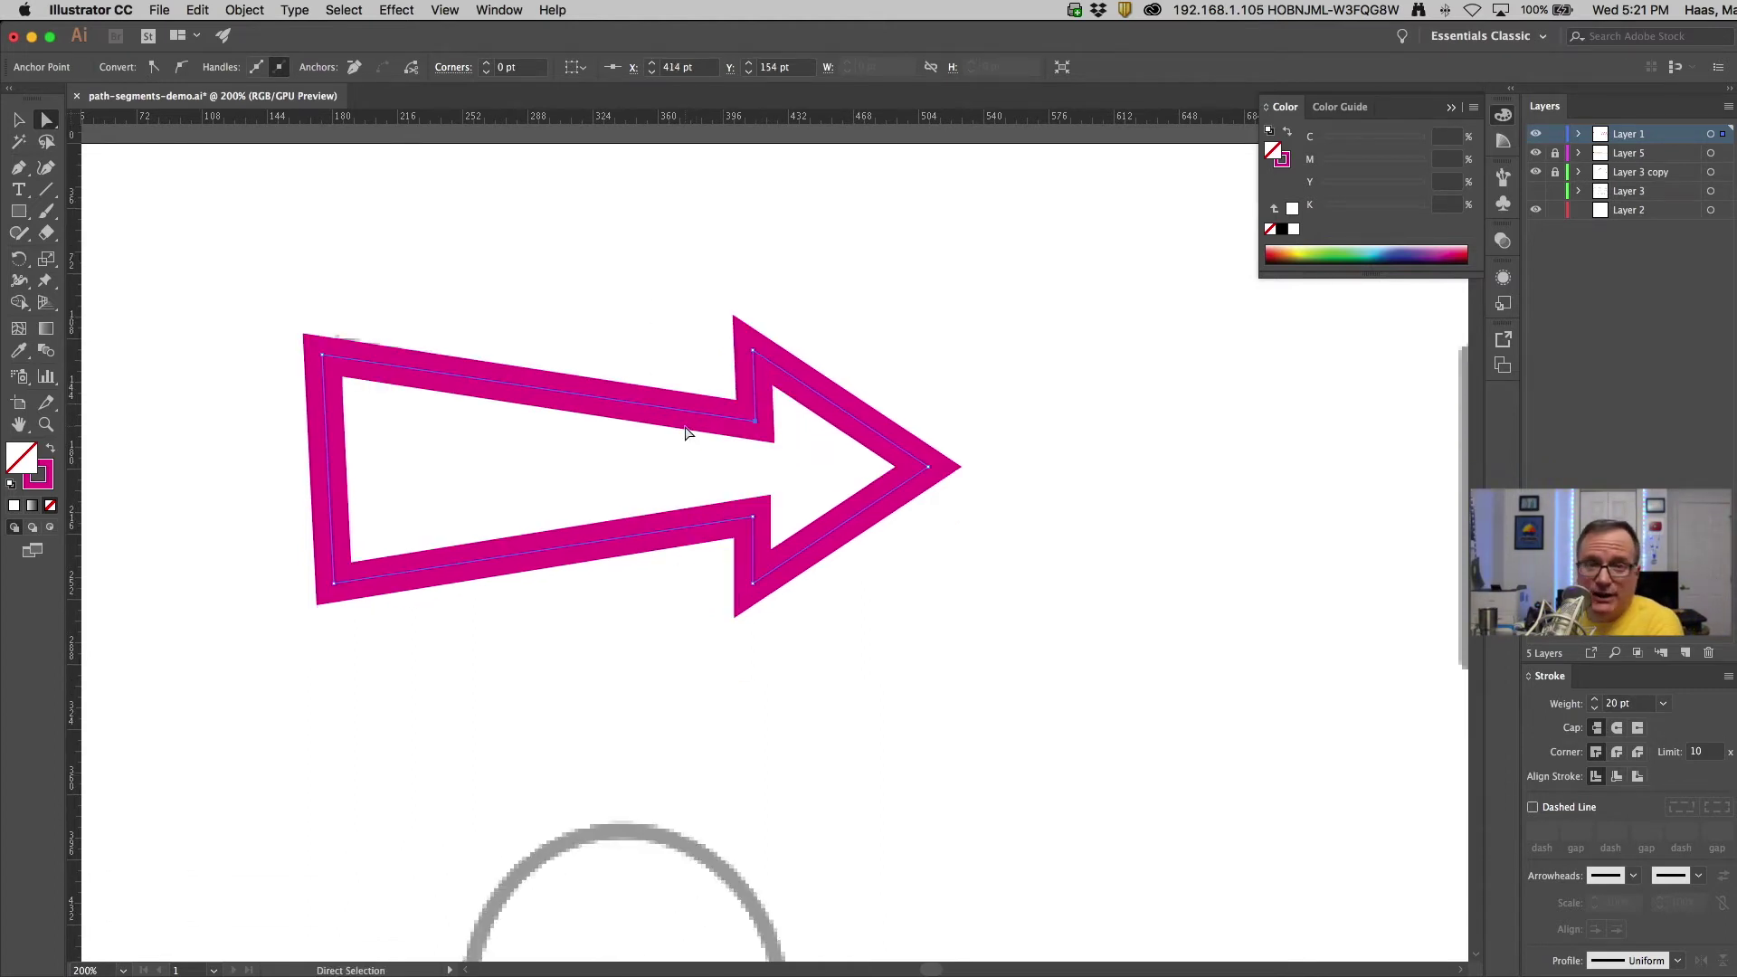
Turn on Dashed Line and move the arrow down-right, off the grey arrow
{"action": "left_click", "coordinate": [1532, 807]}
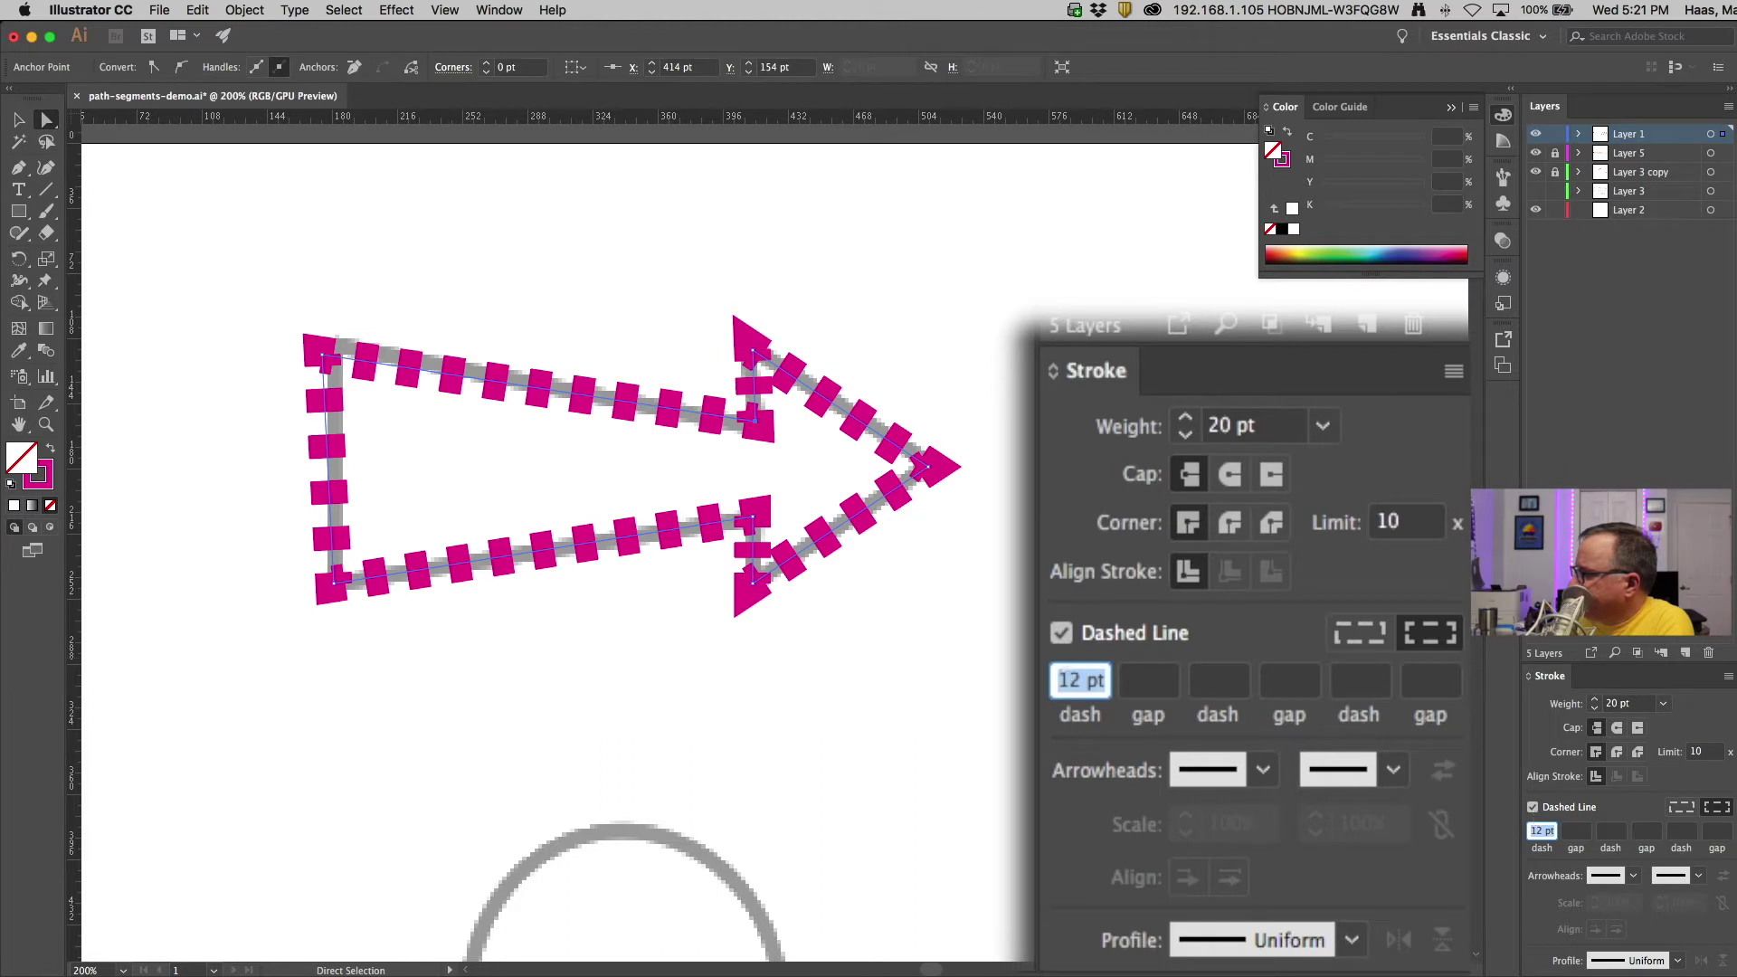
{"action": "scroll", "coordinate": [488, 385], "scroll_direction": "down", "scroll_amount": 3}
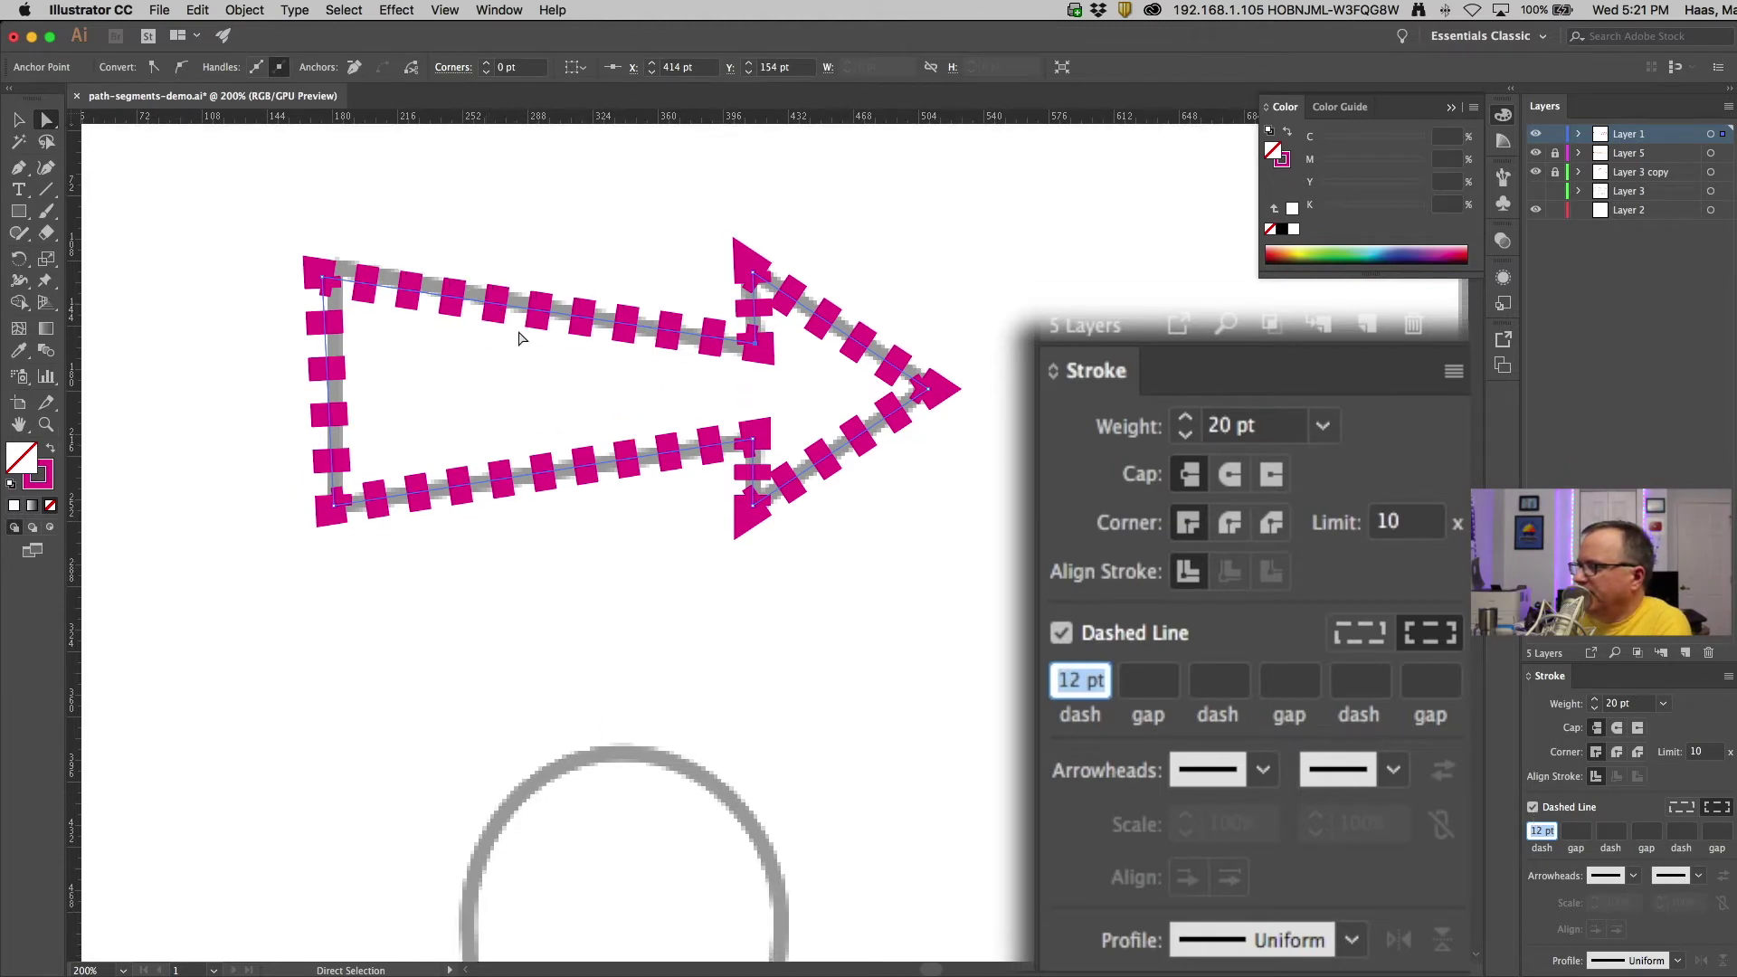
{"action": "left_click_drag", "start_coordinate": [510, 295], "coordinate": [1015, 562]}
Zoom in on the dashed arrow and select the first dash length field
{"action": "scroll", "coordinate": [948, 541], "scroll_direction": "right", "scroll_amount": 8}
{"action": "scroll", "coordinate": [948, 541], "scroll_direction": "down", "scroll_amount": 2}
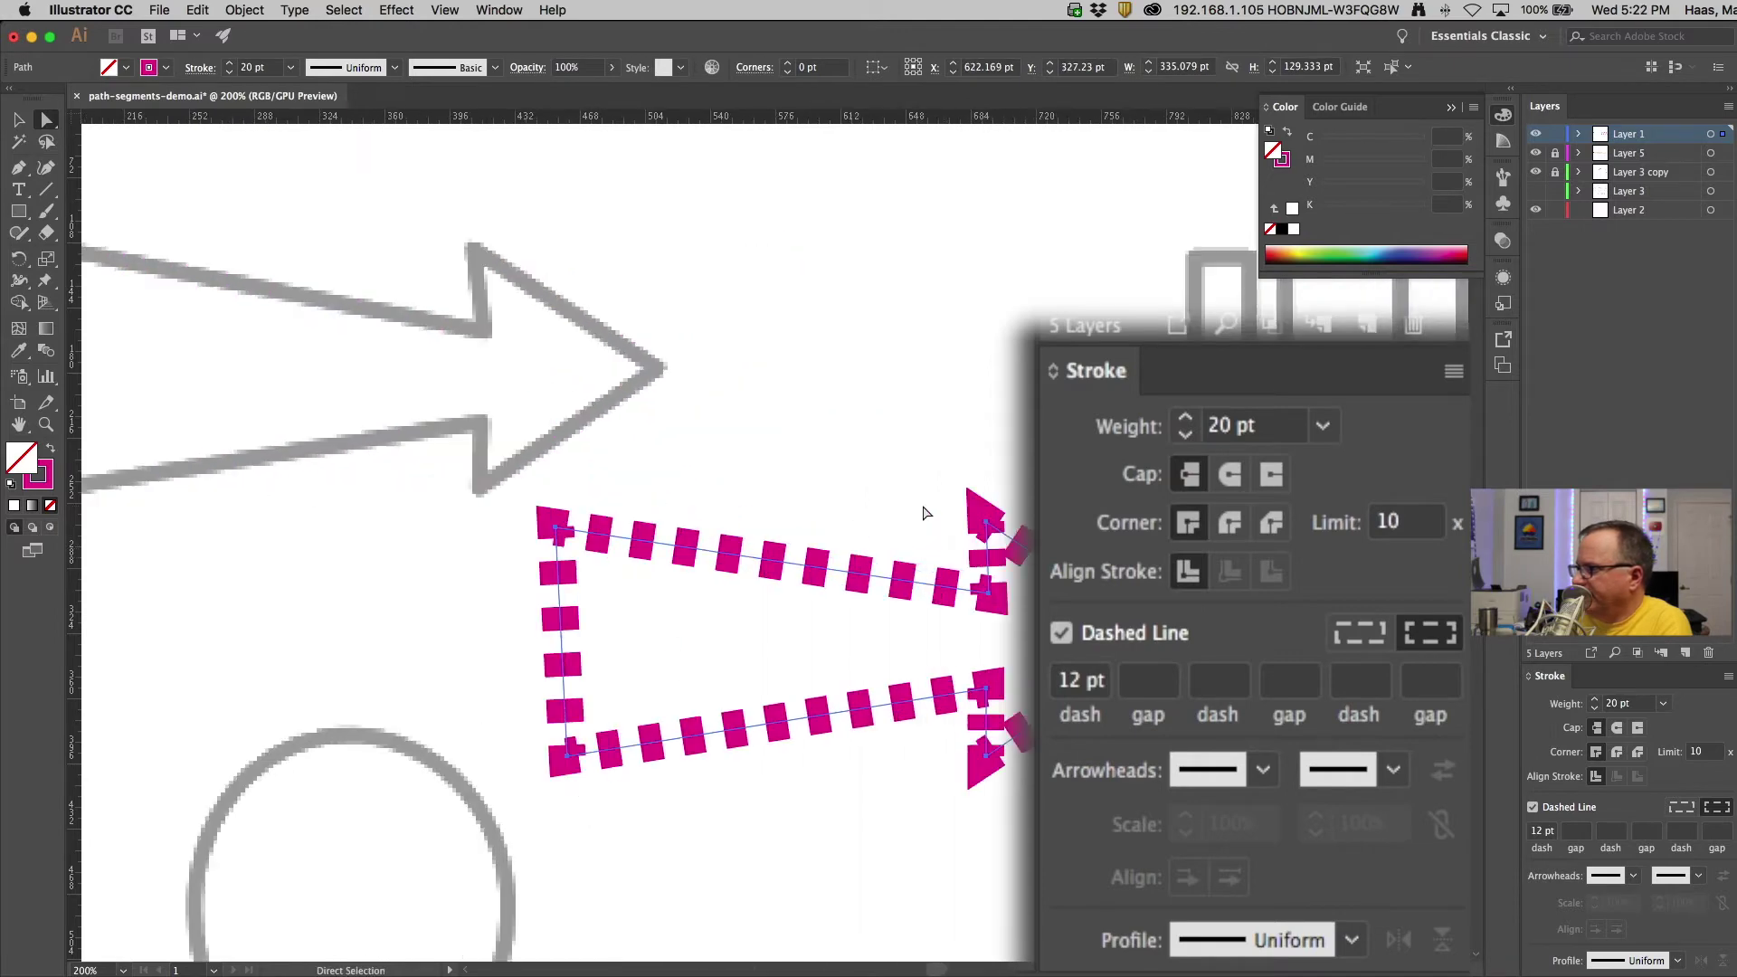
{"action": "key", "text": "super+equal"}
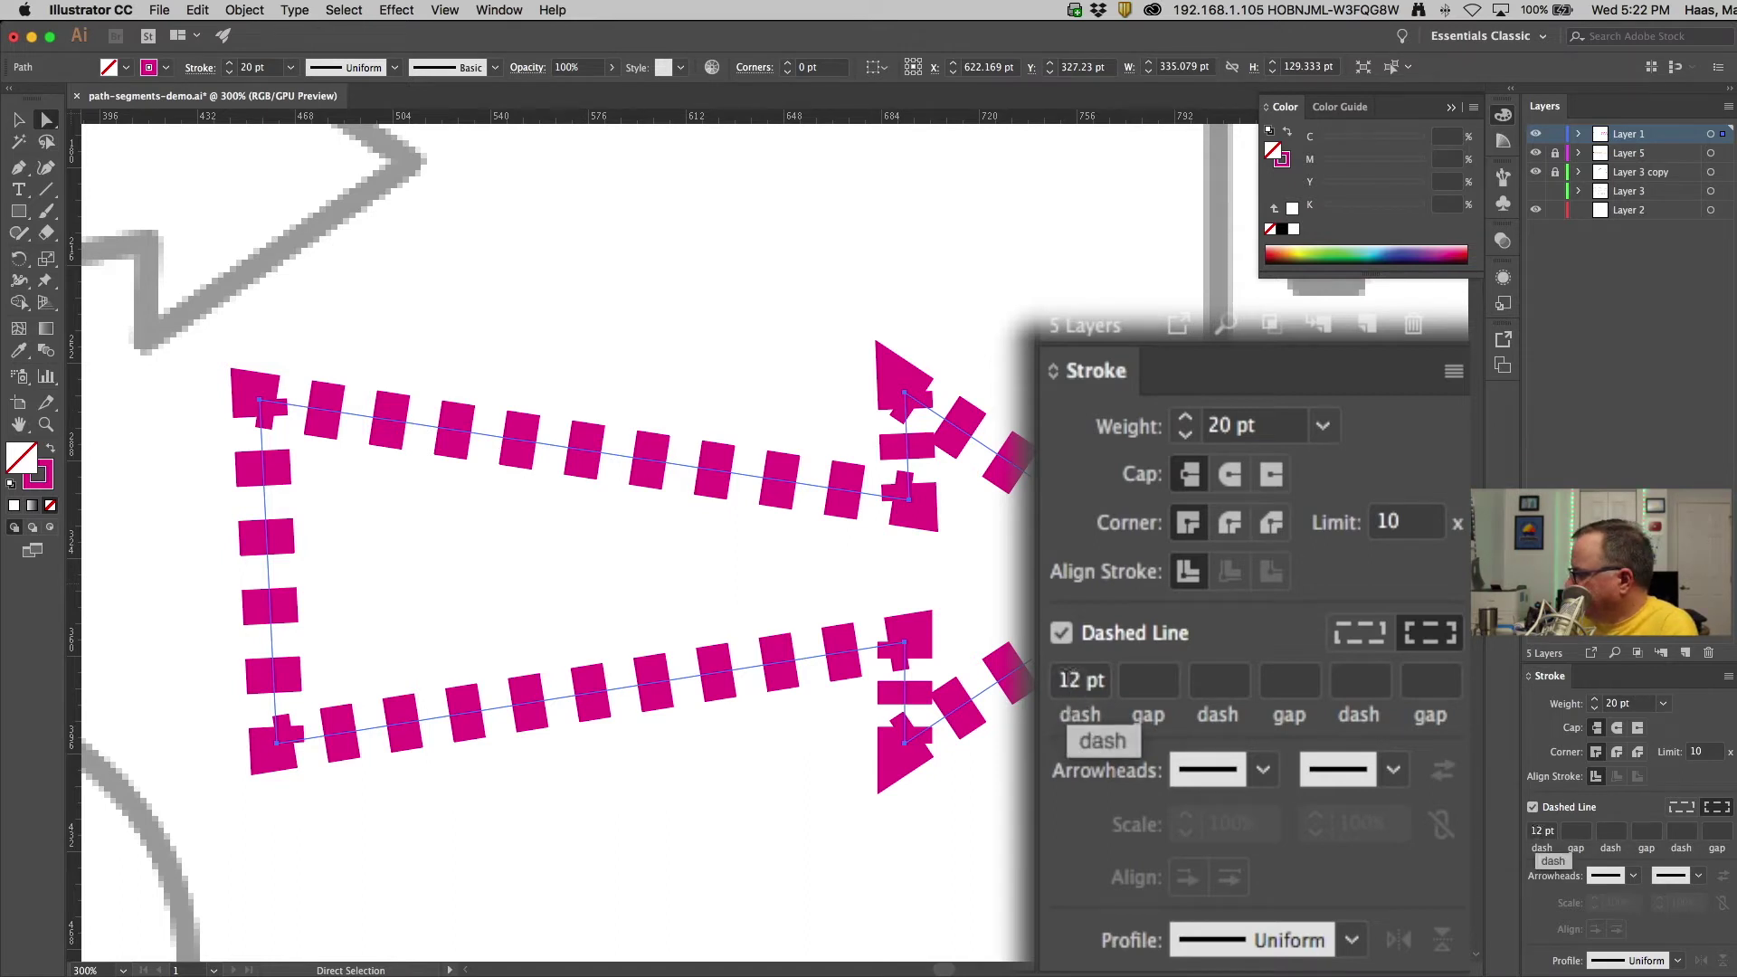
{"action": "left_click", "coordinate": [1064, 678]}
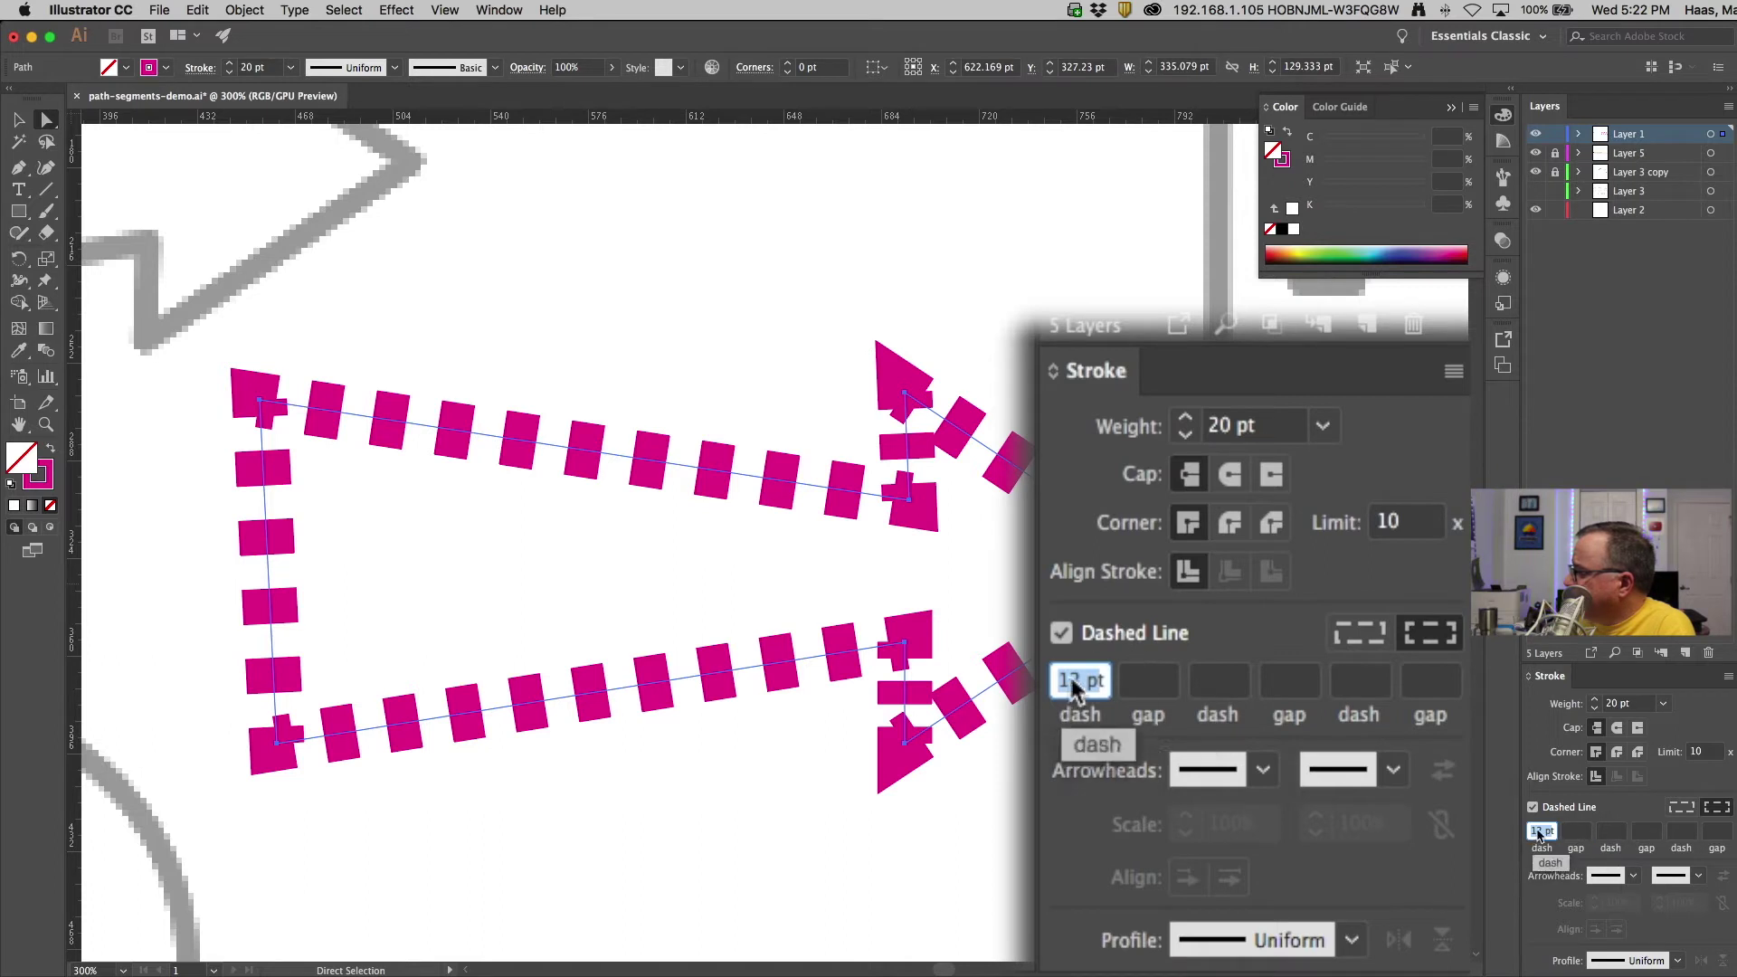
Try 6 pt and then 12 pt gap values, then clear the gap field
{"action": "left_click", "coordinate": [1137, 680]}
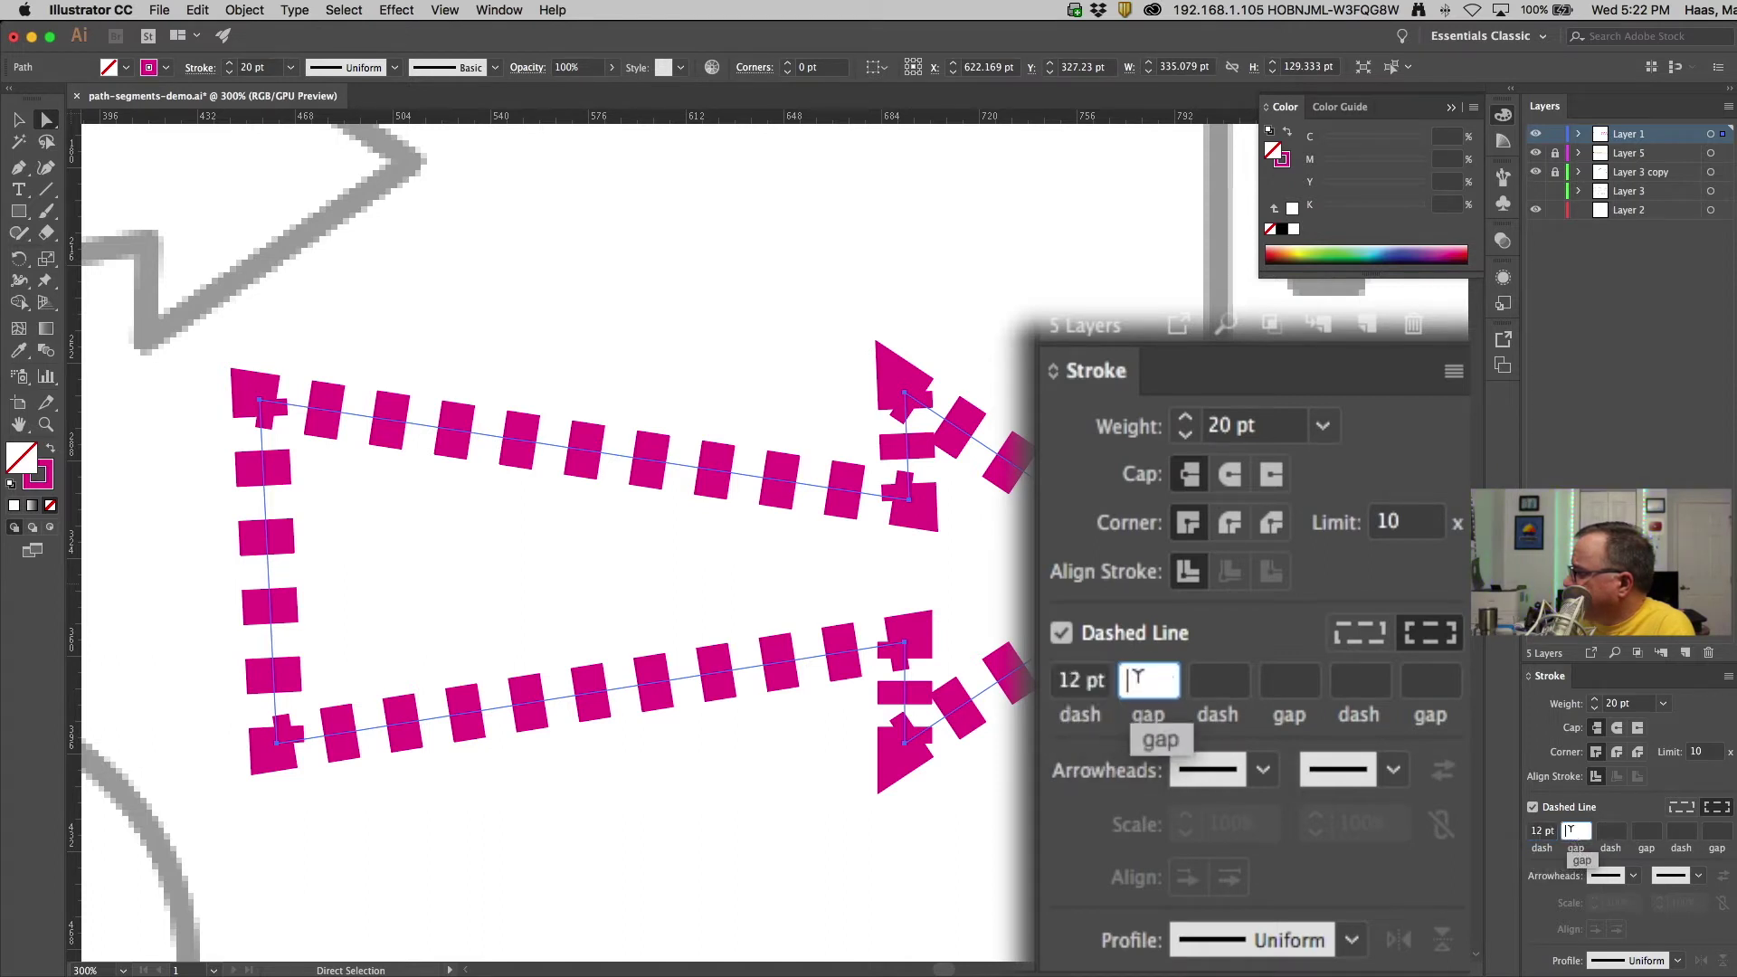
{"action": "key", "text": "Return"}
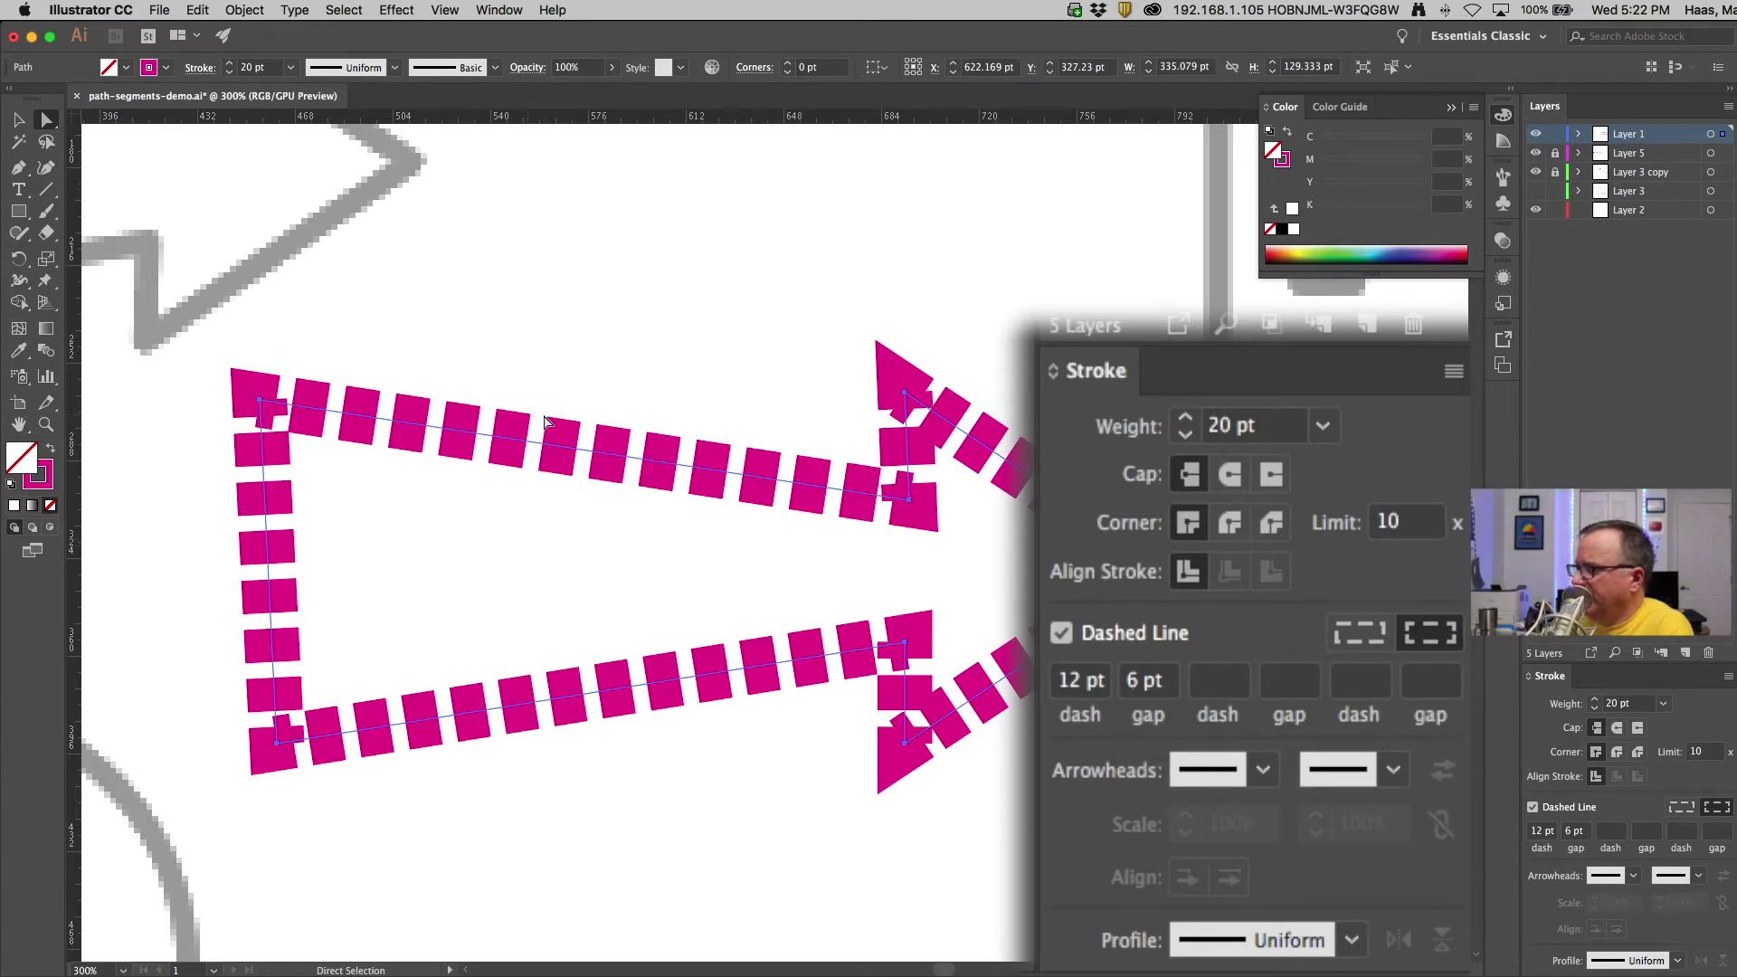
{"action": "double_click", "coordinate": [1132, 684]}
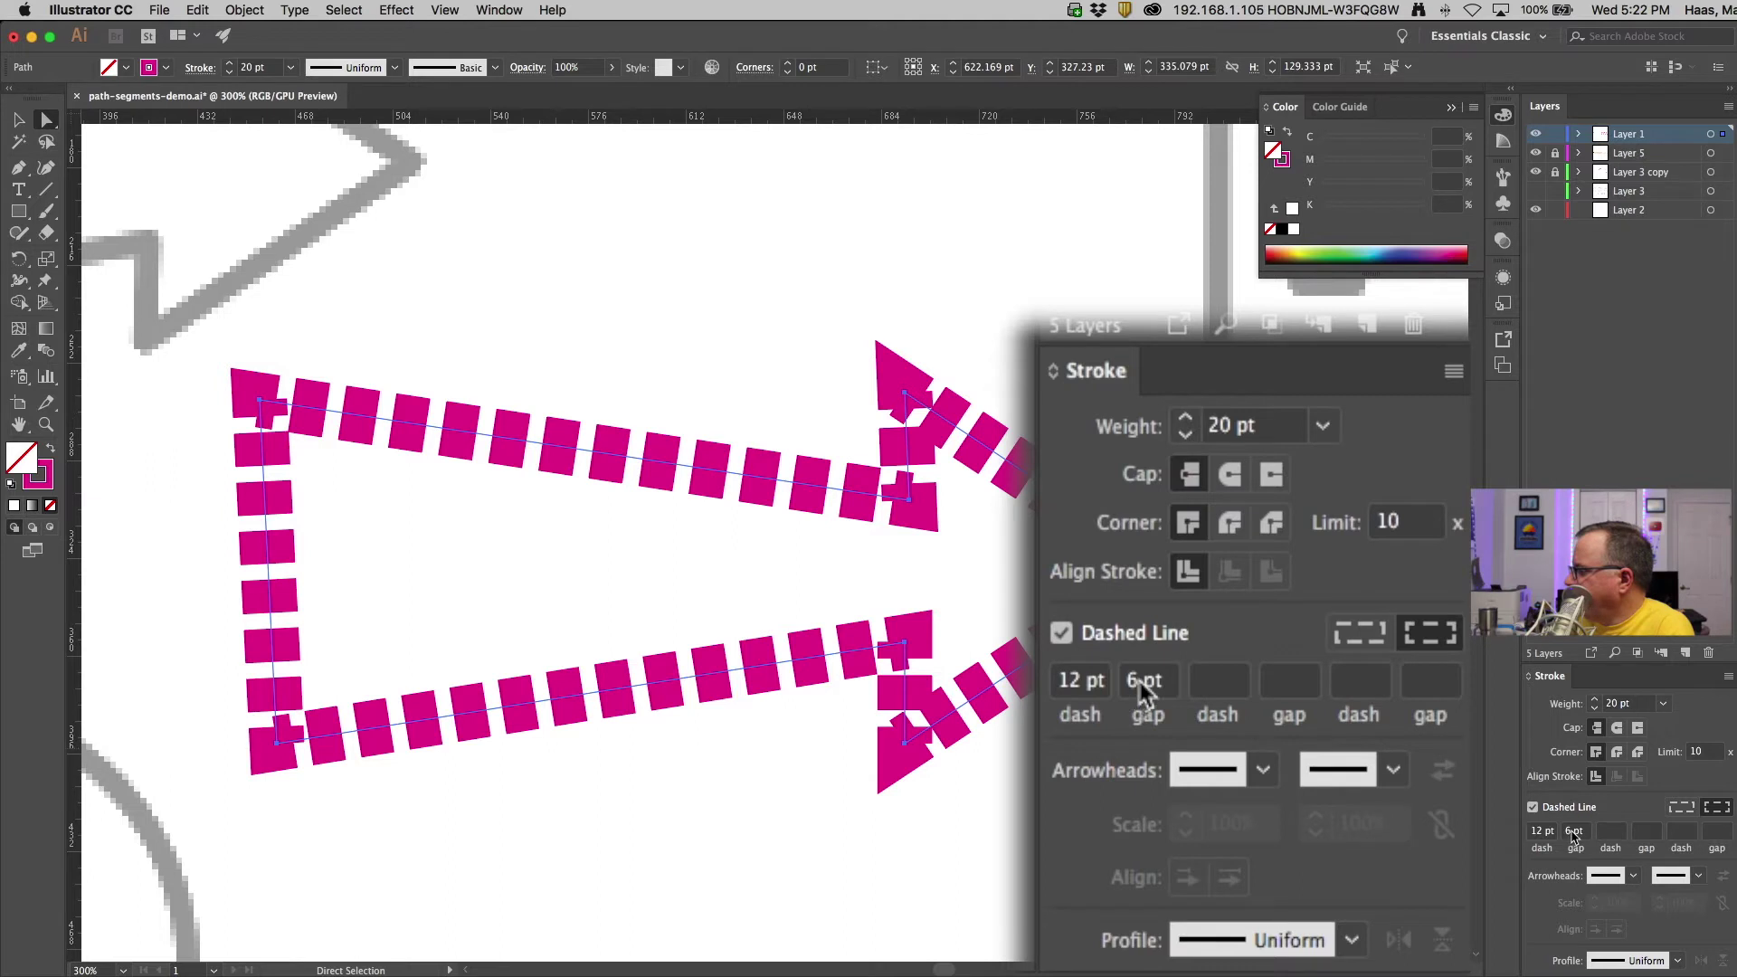
{"action": "type", "text": "1"}
{"action": "type", "text": "2"}
{"action": "key", "text": "Return"}
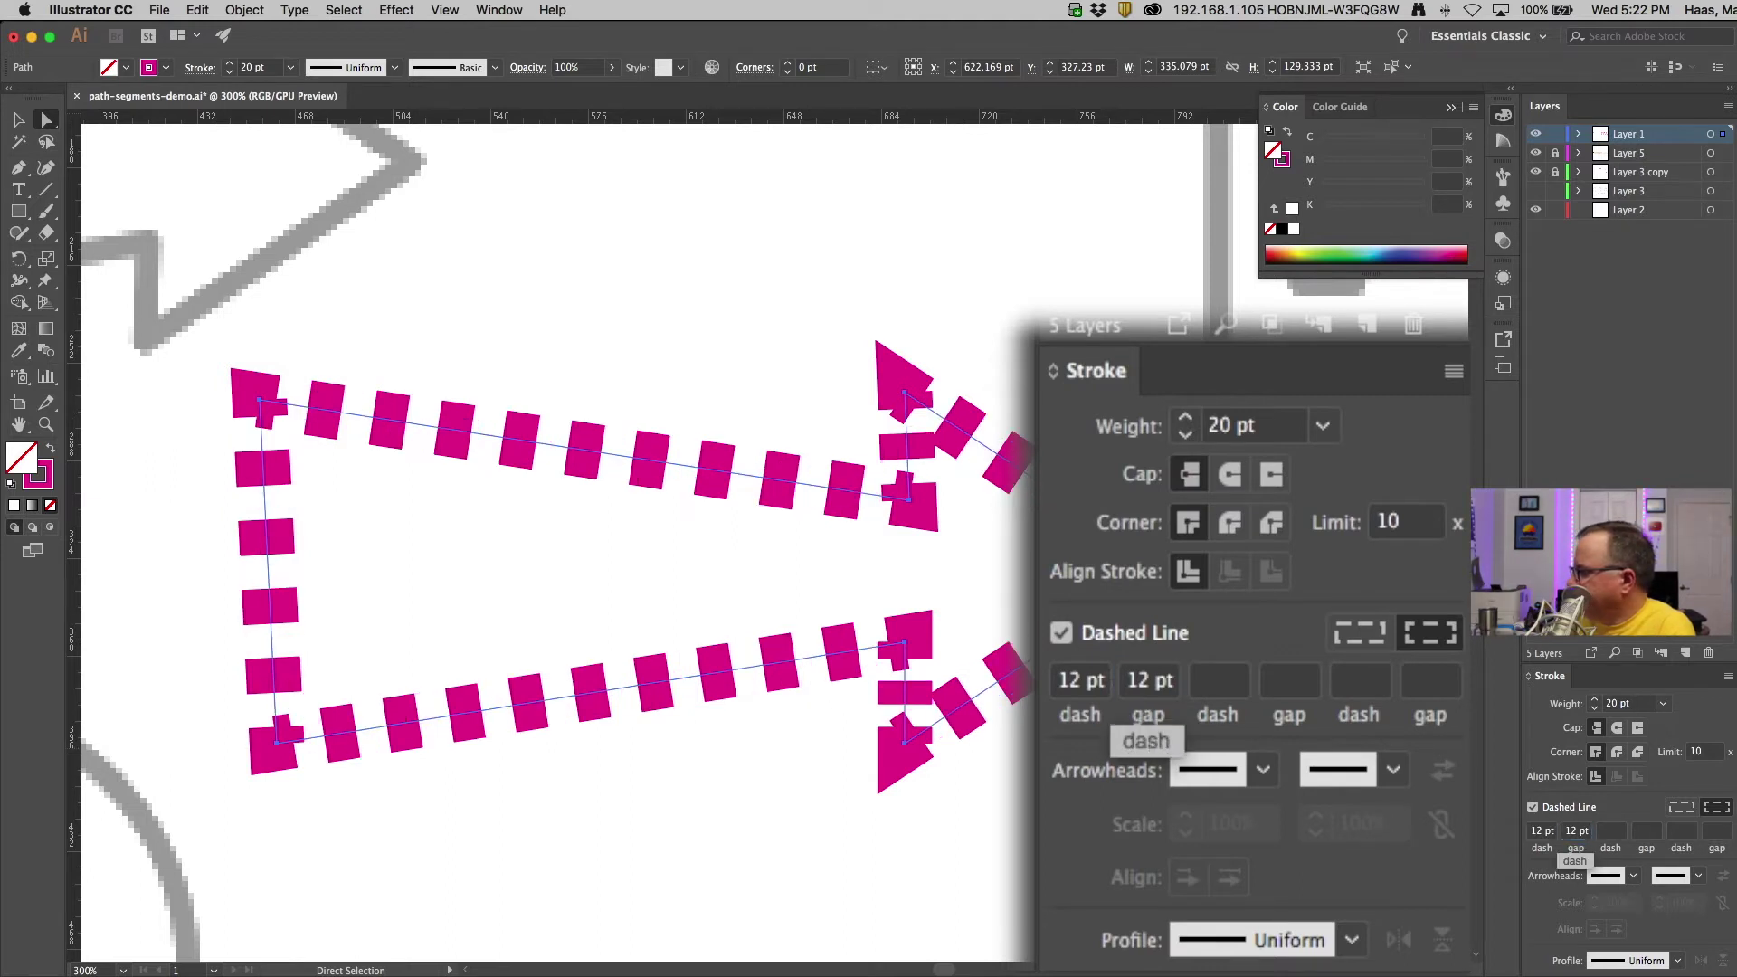
{"action": "double_click", "coordinate": [1140, 681]}
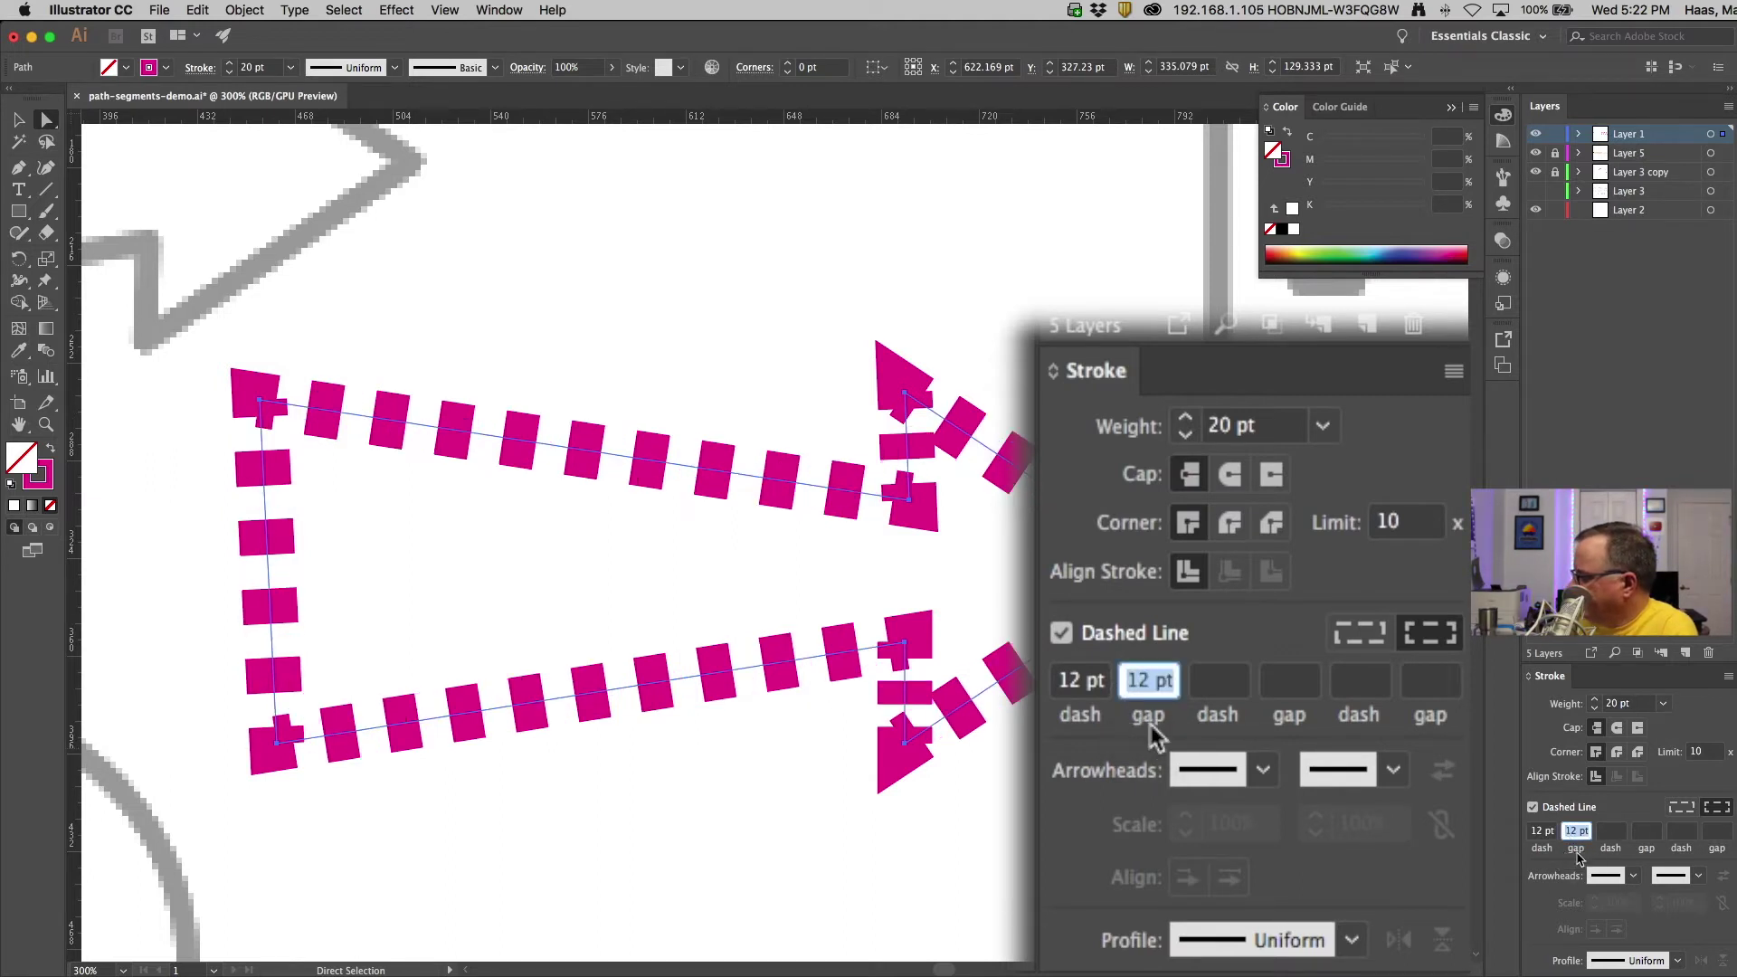
{"action": "key", "text": "BackSpace"}
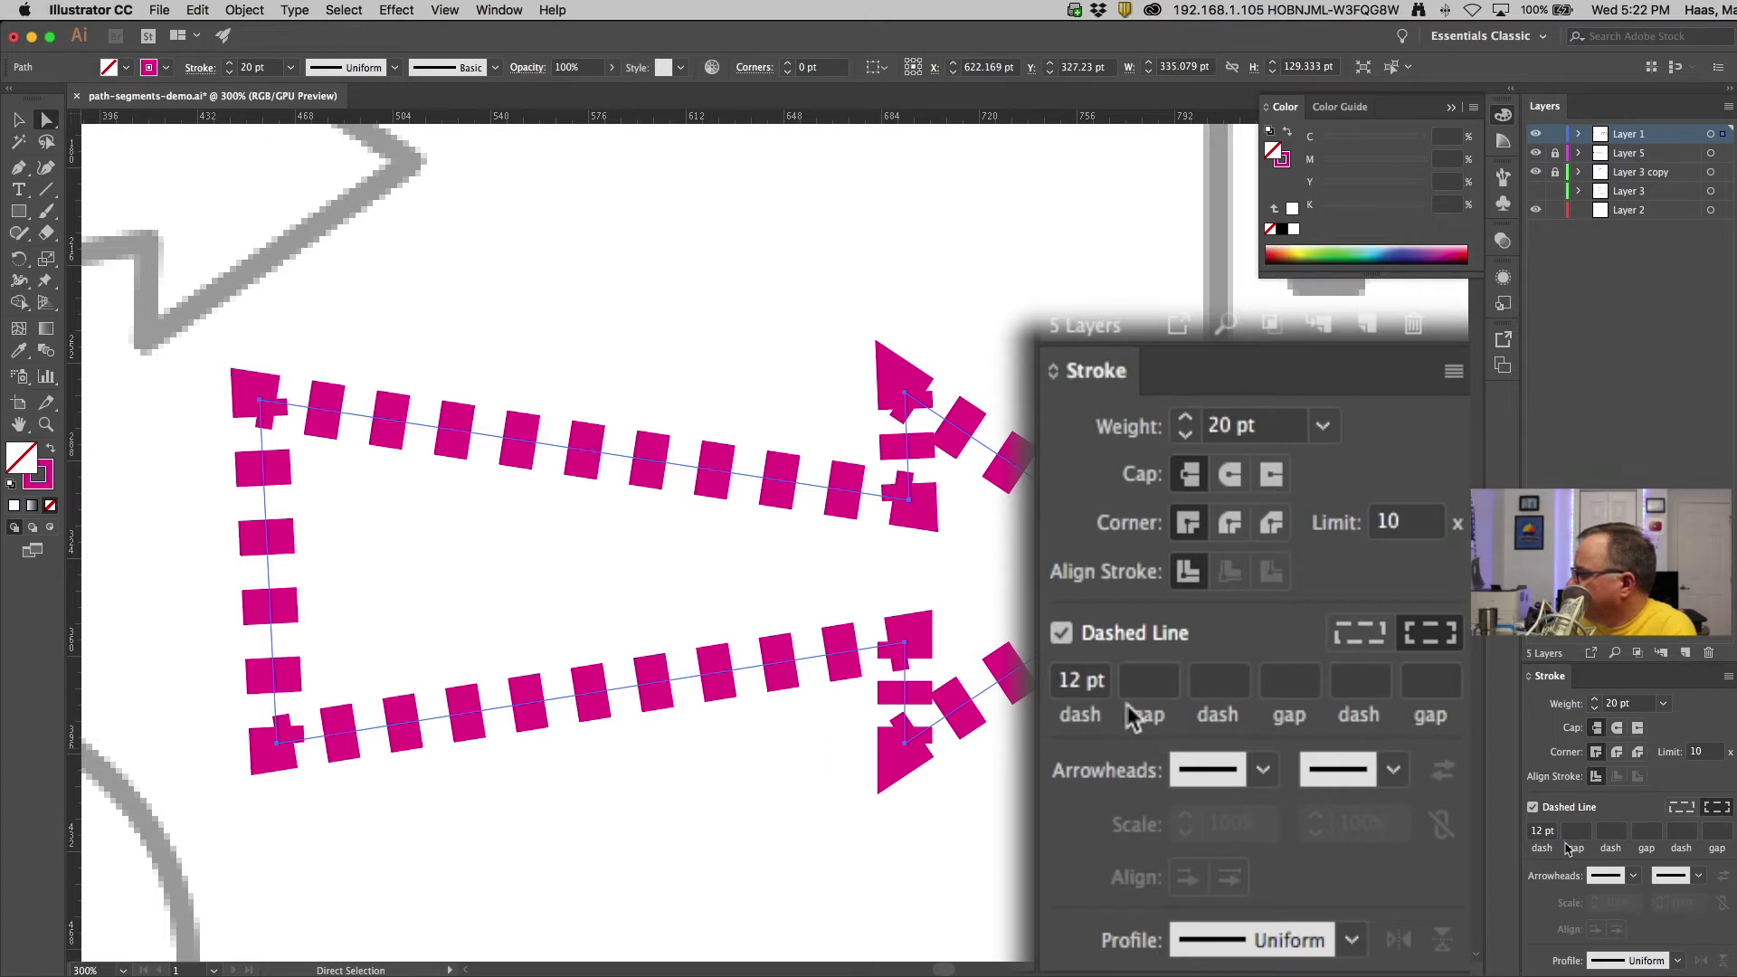
Lower the dashed arrow's stroke weight step by step to 7 pt
{"action": "left_click", "coordinate": [1185, 438]}
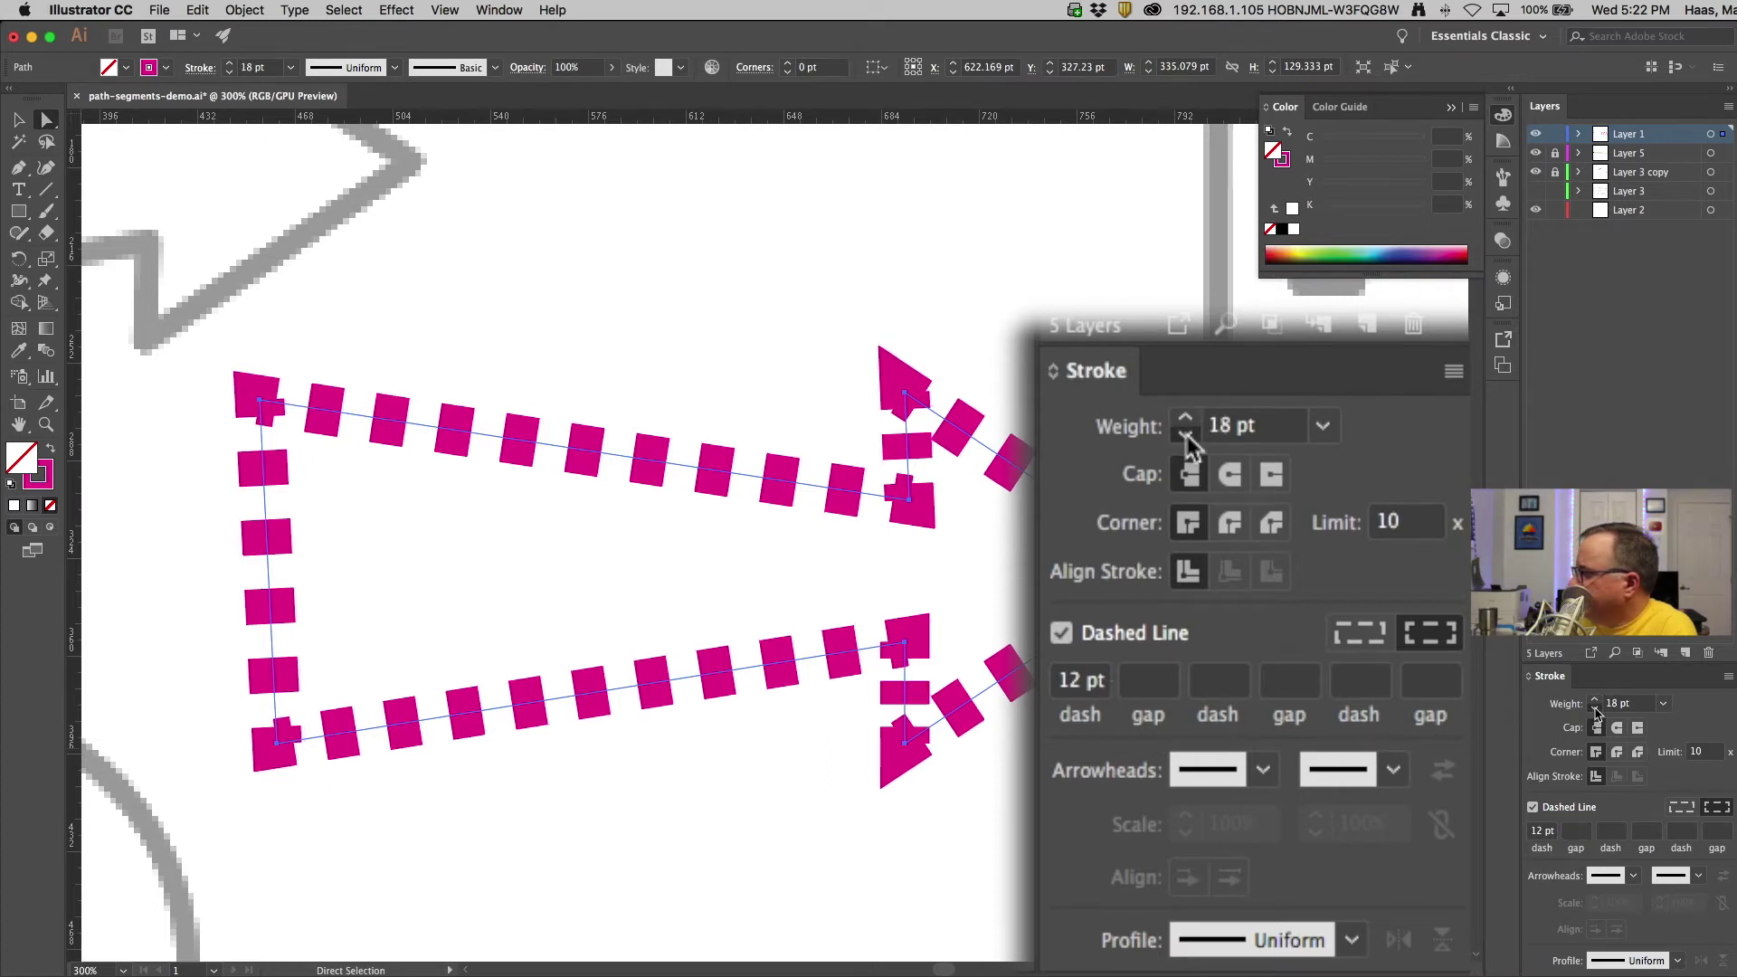
{"action": "left_click", "coordinate": [1185, 437]}
{"action": "left_click", "coordinate": [1185, 438]}
{"action": "left_click", "coordinate": [1186, 438]}
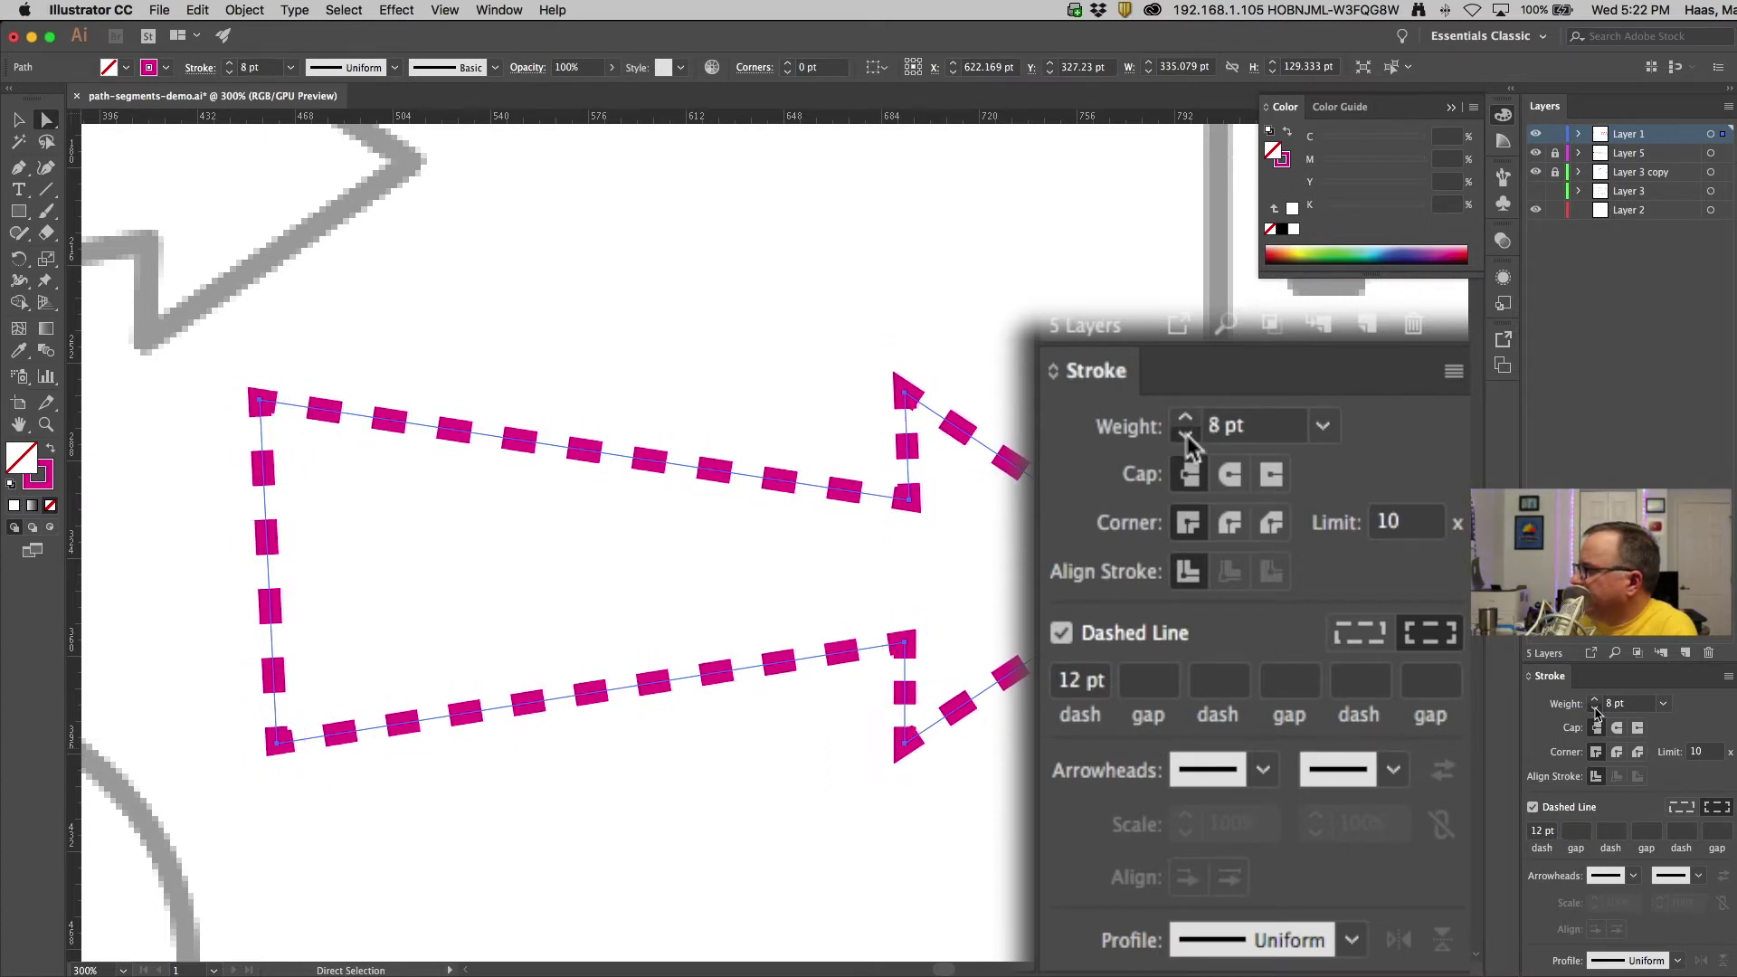
{"action": "left_click", "coordinate": [1186, 438]}
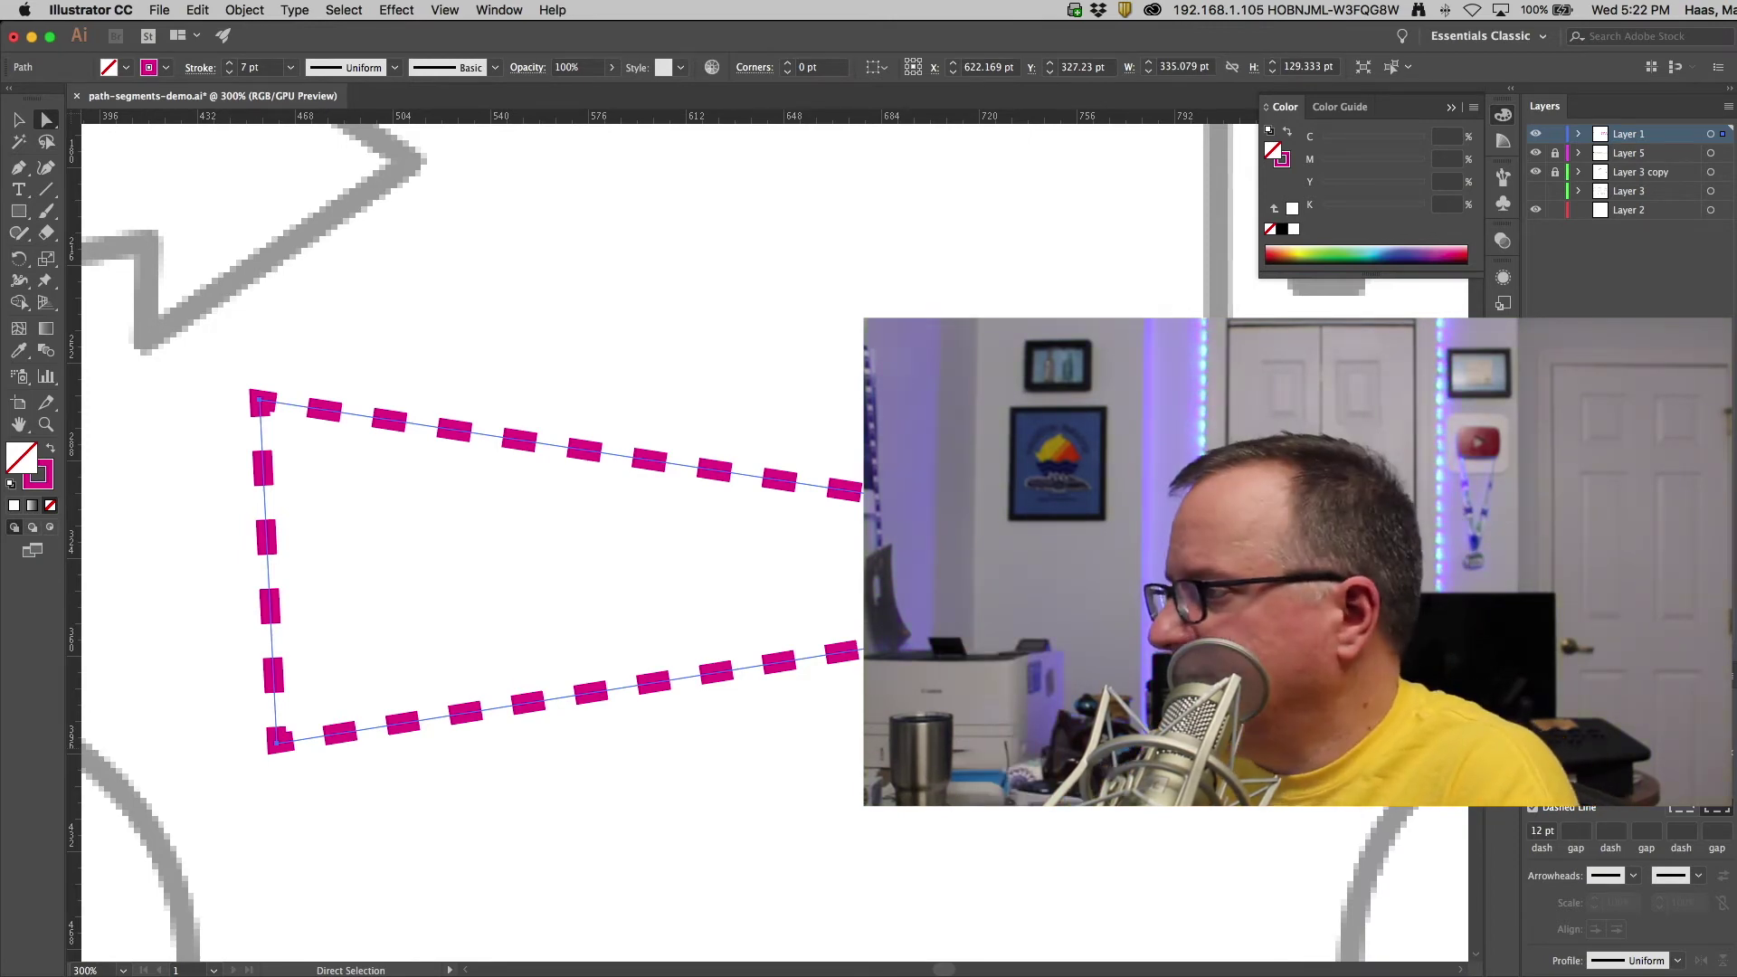
Select the dashed arrow path and apply Round Cap to its dashes
{"action": "left_click", "coordinate": [579, 367]}
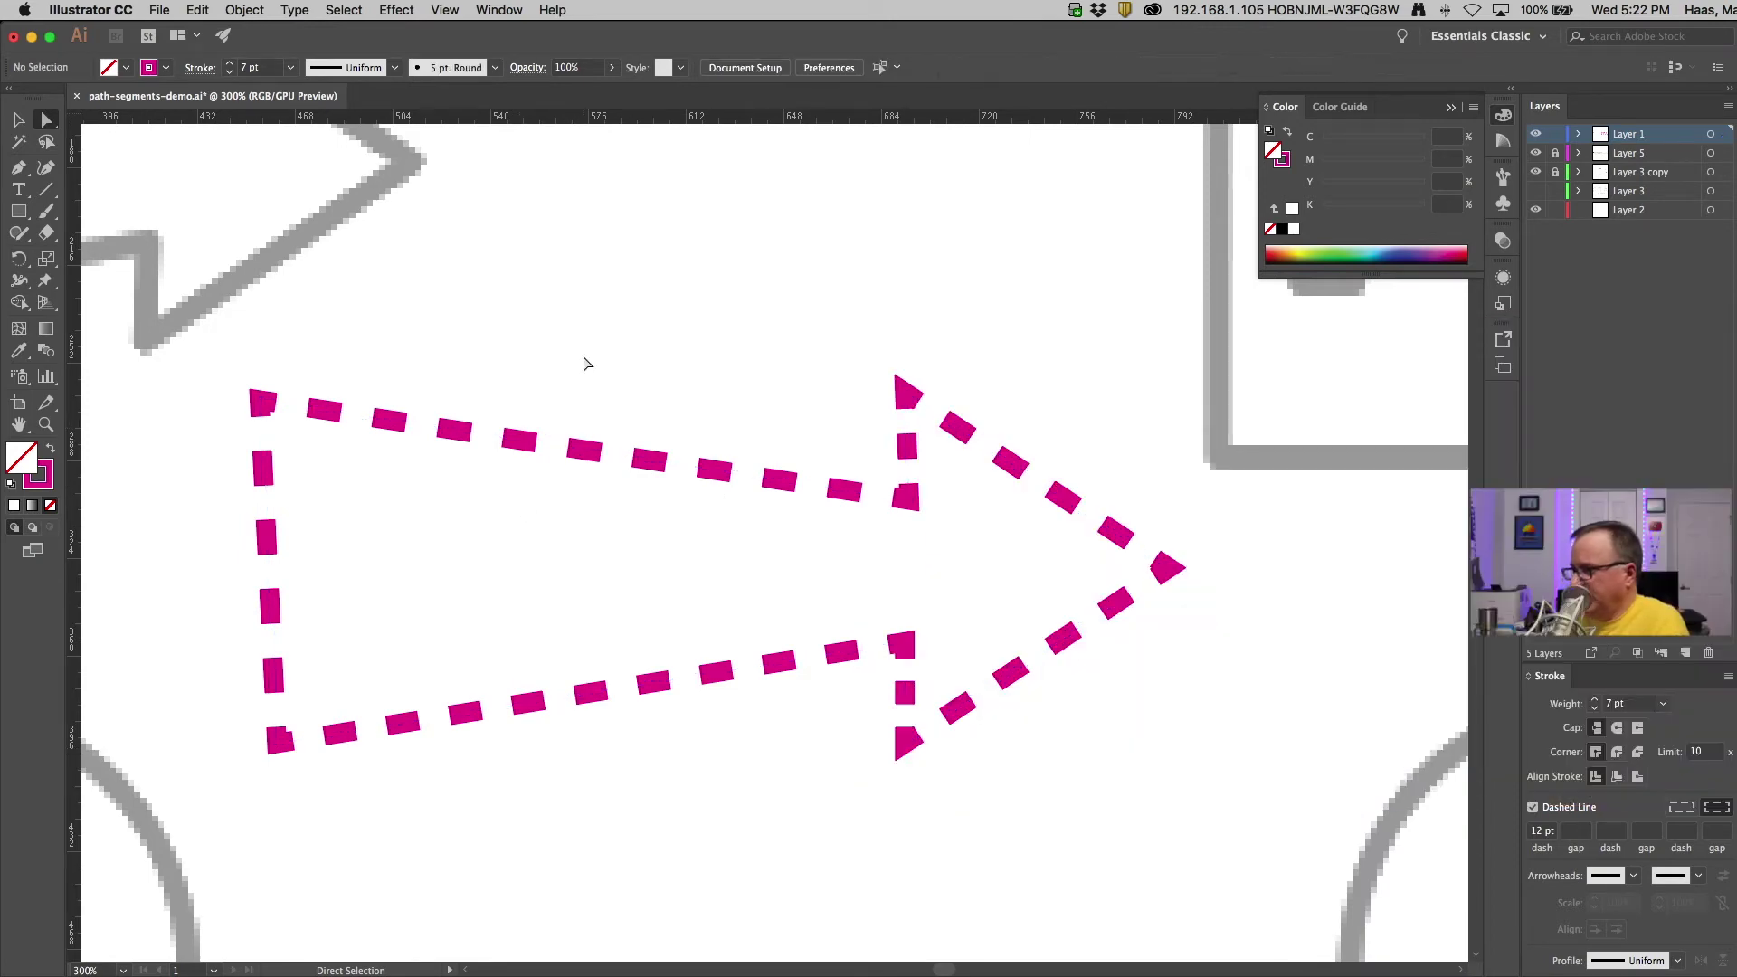
{"action": "scroll", "coordinate": [584, 366], "scroll_direction": "up", "scroll_amount": 2}
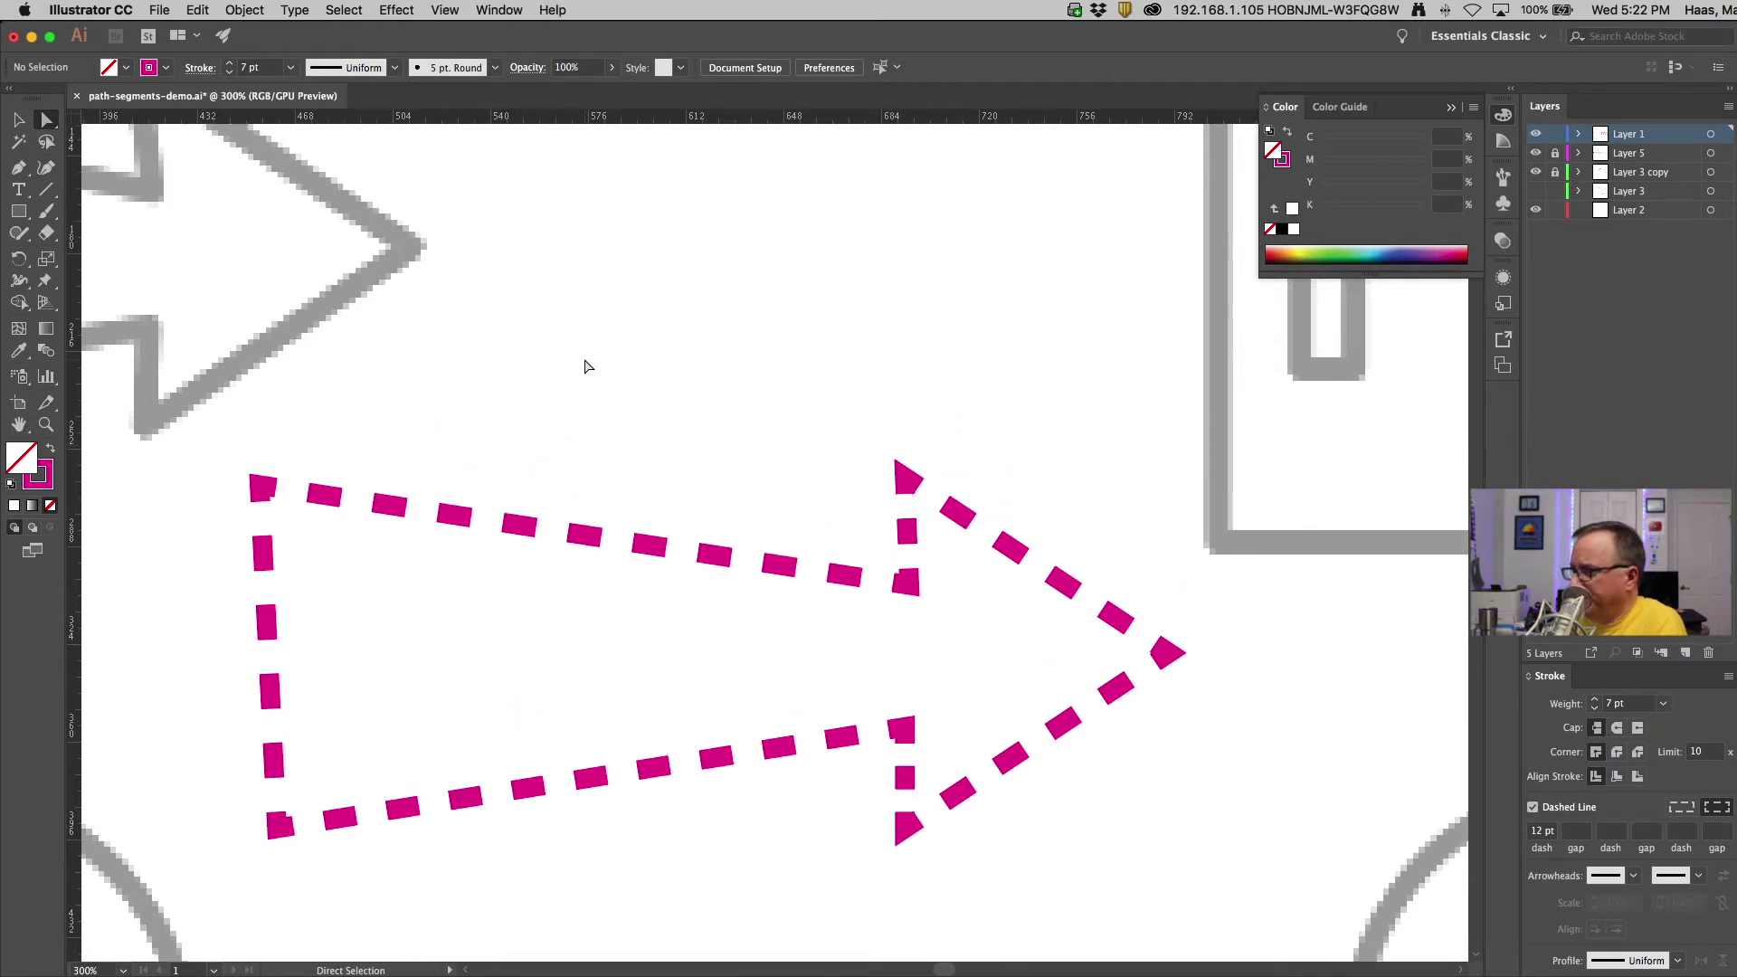
{"action": "left_click", "coordinate": [760, 573]}
{"action": "left_click", "coordinate": [1616, 728]}
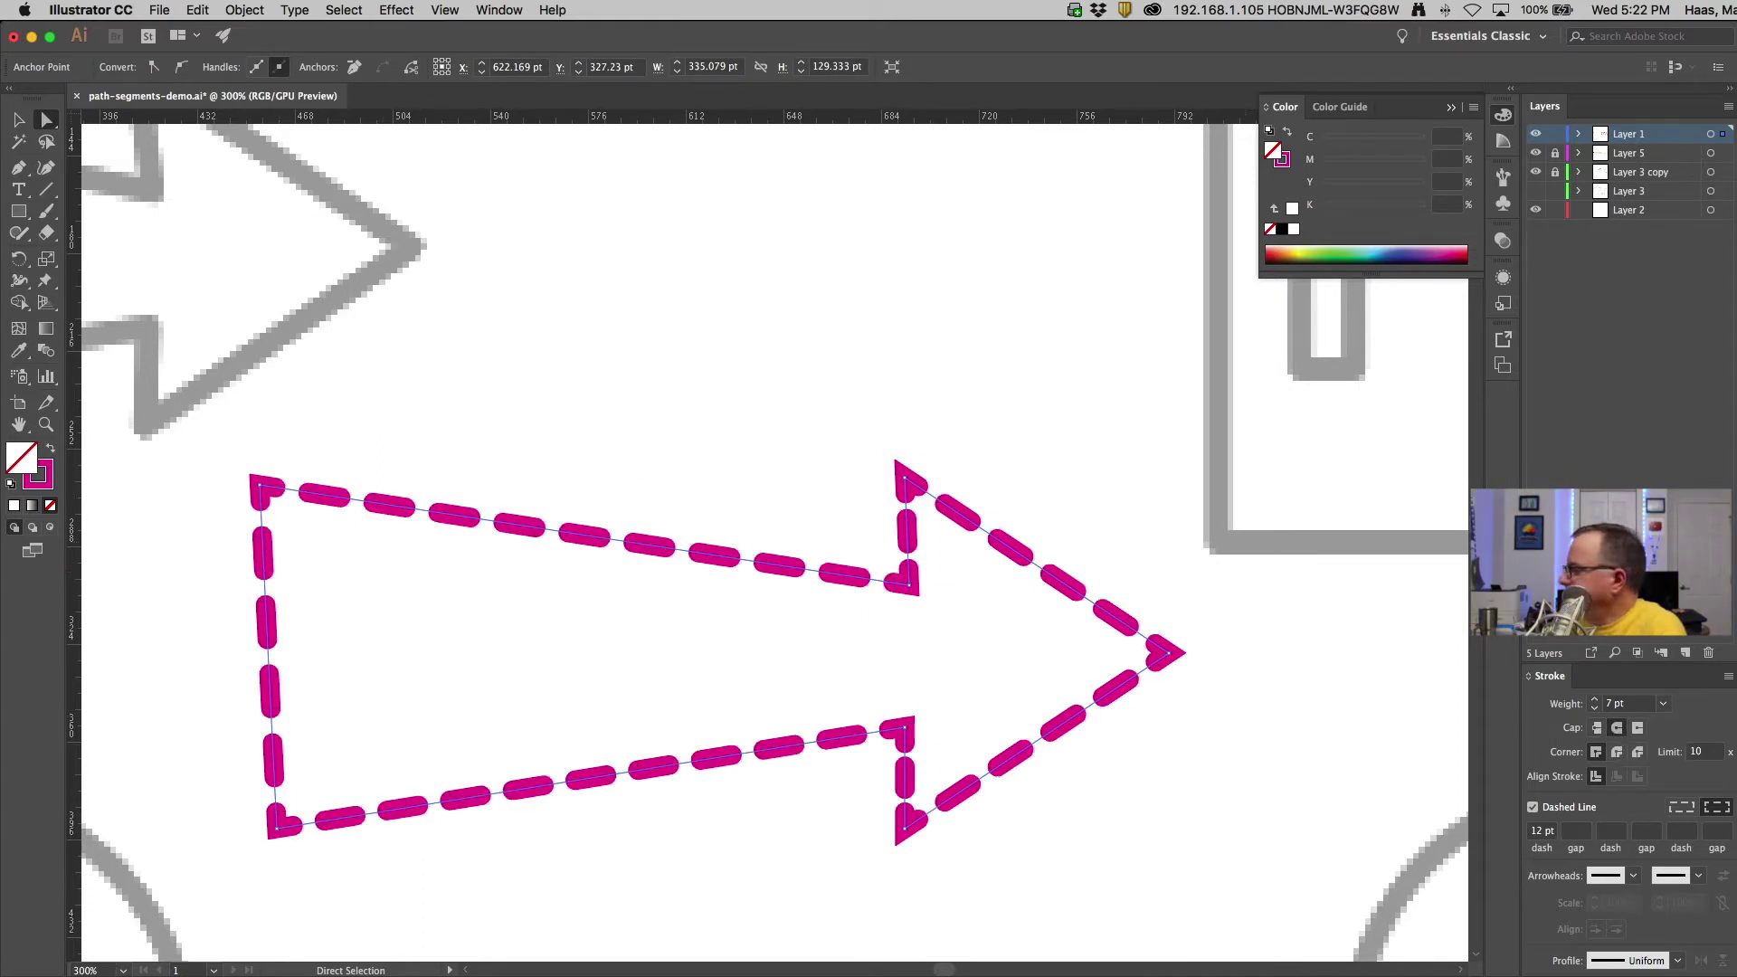
Draw a solid, undashed L-shaped path above the arrow with the Pen tool
{"action": "key", "text": "p"}
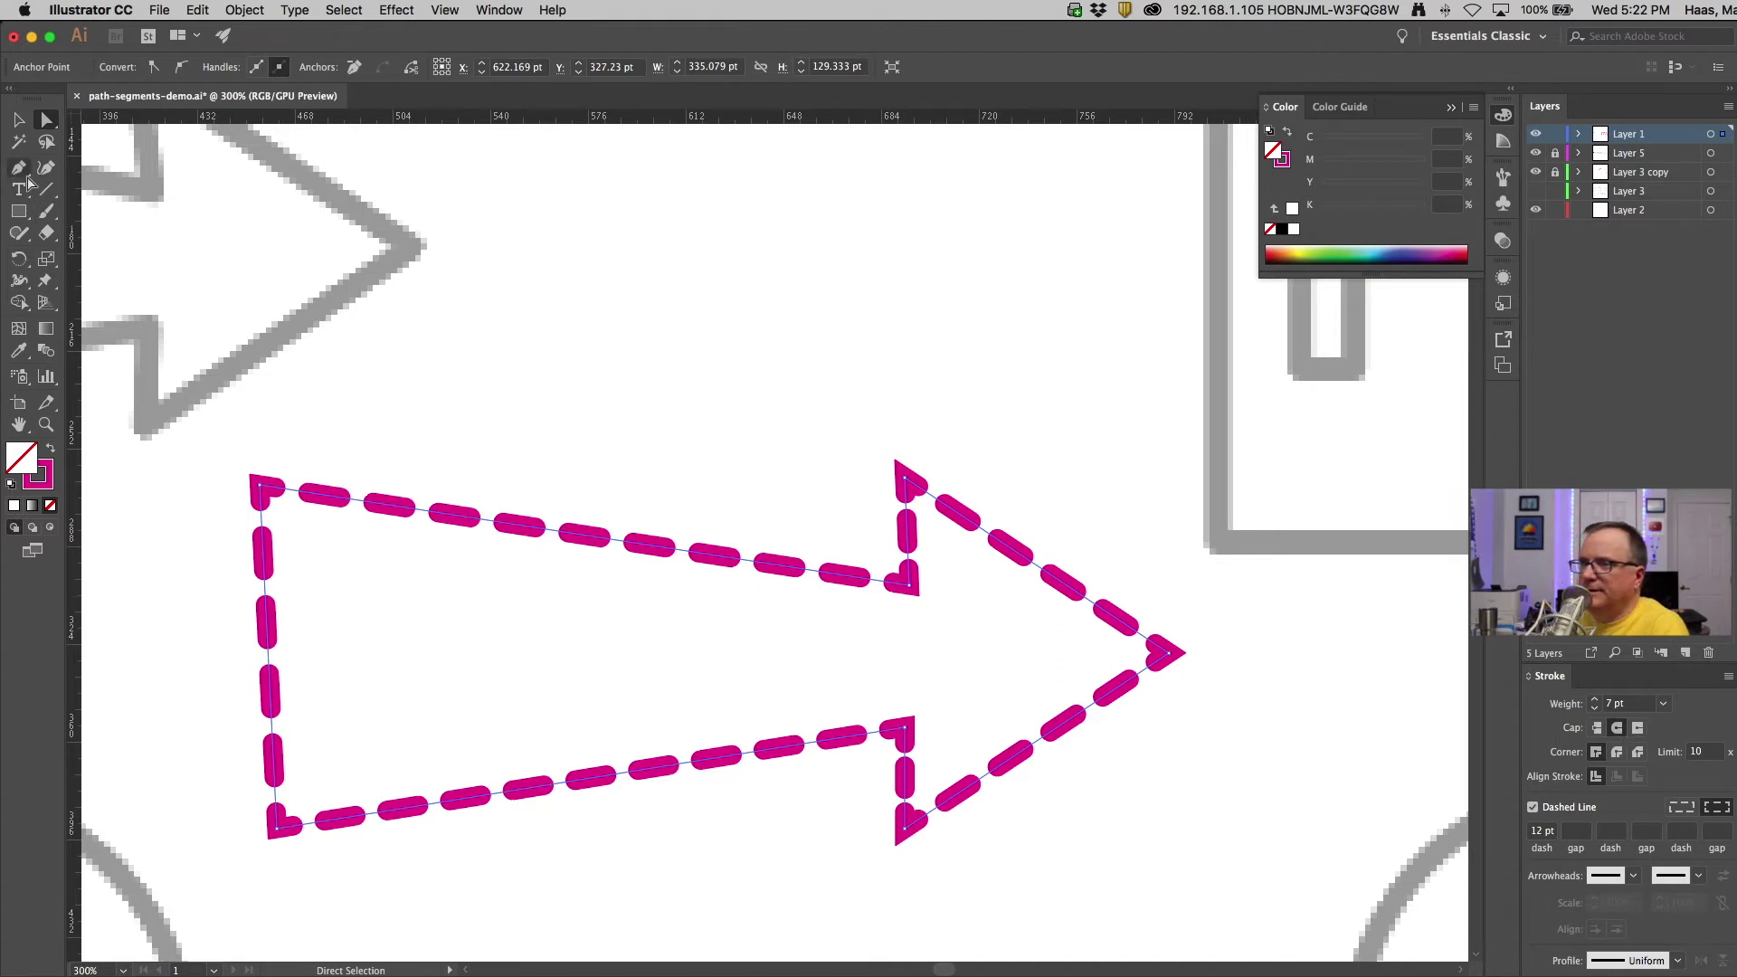
{"action": "left_click", "coordinate": [532, 373]}
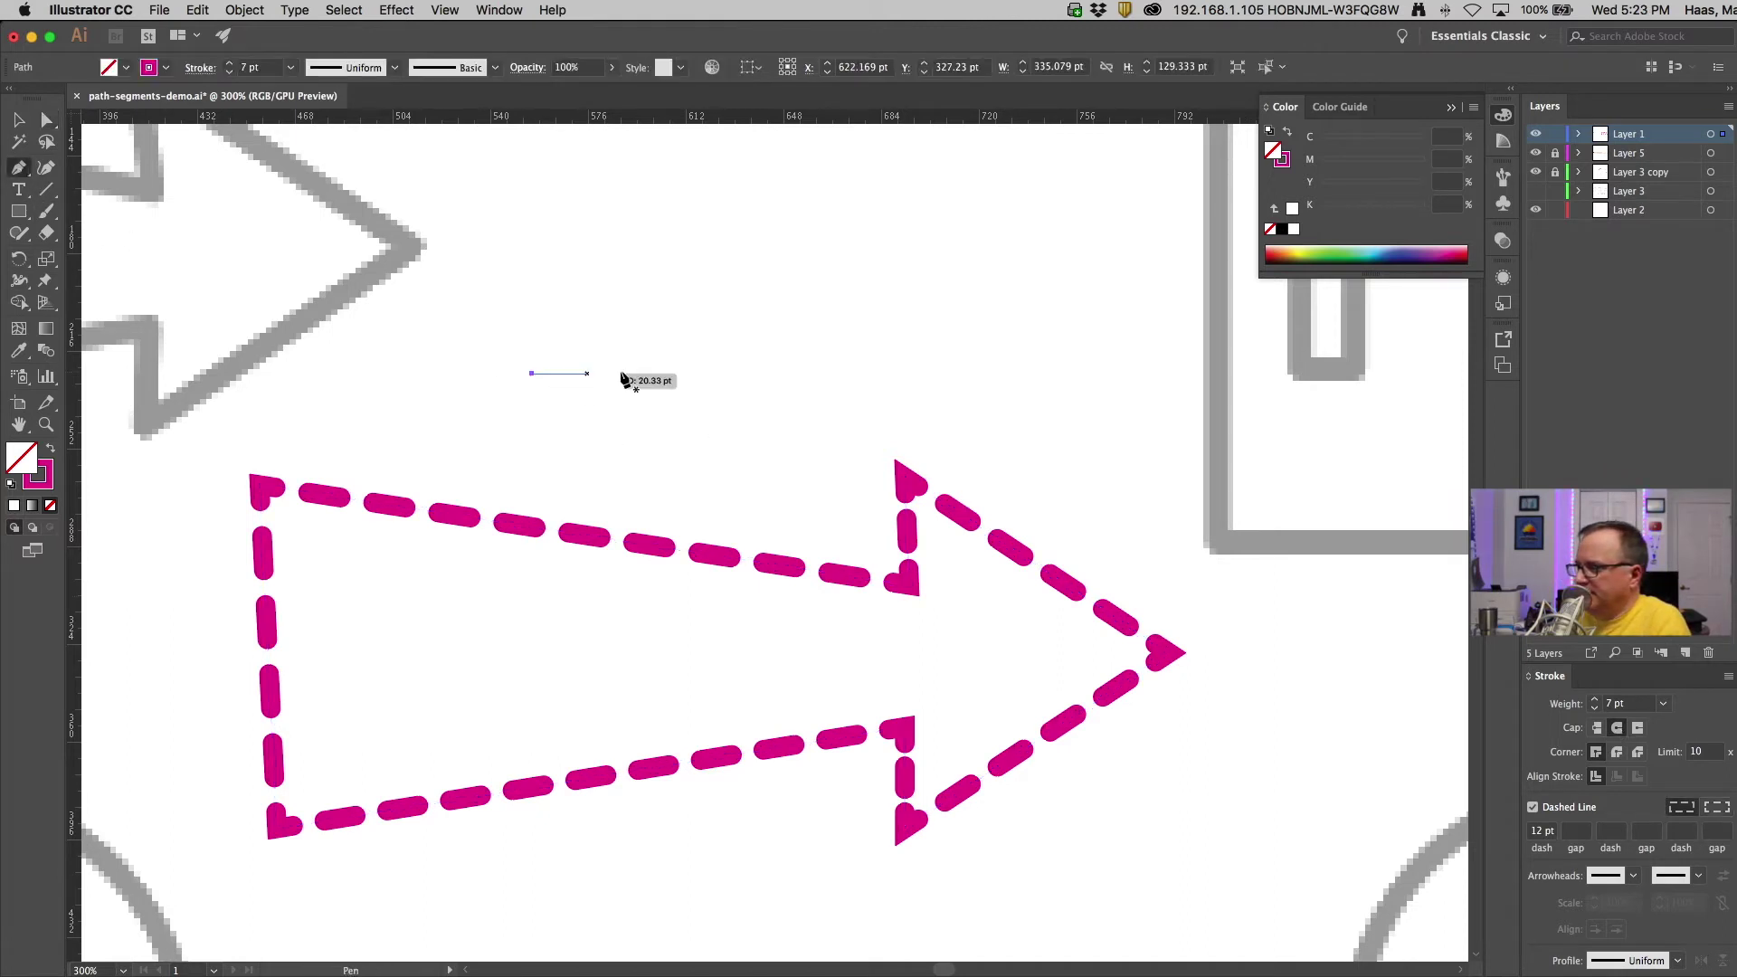
{"action": "left_click", "coordinate": [804, 372]}
{"action": "left_click", "coordinate": [1533, 807]}
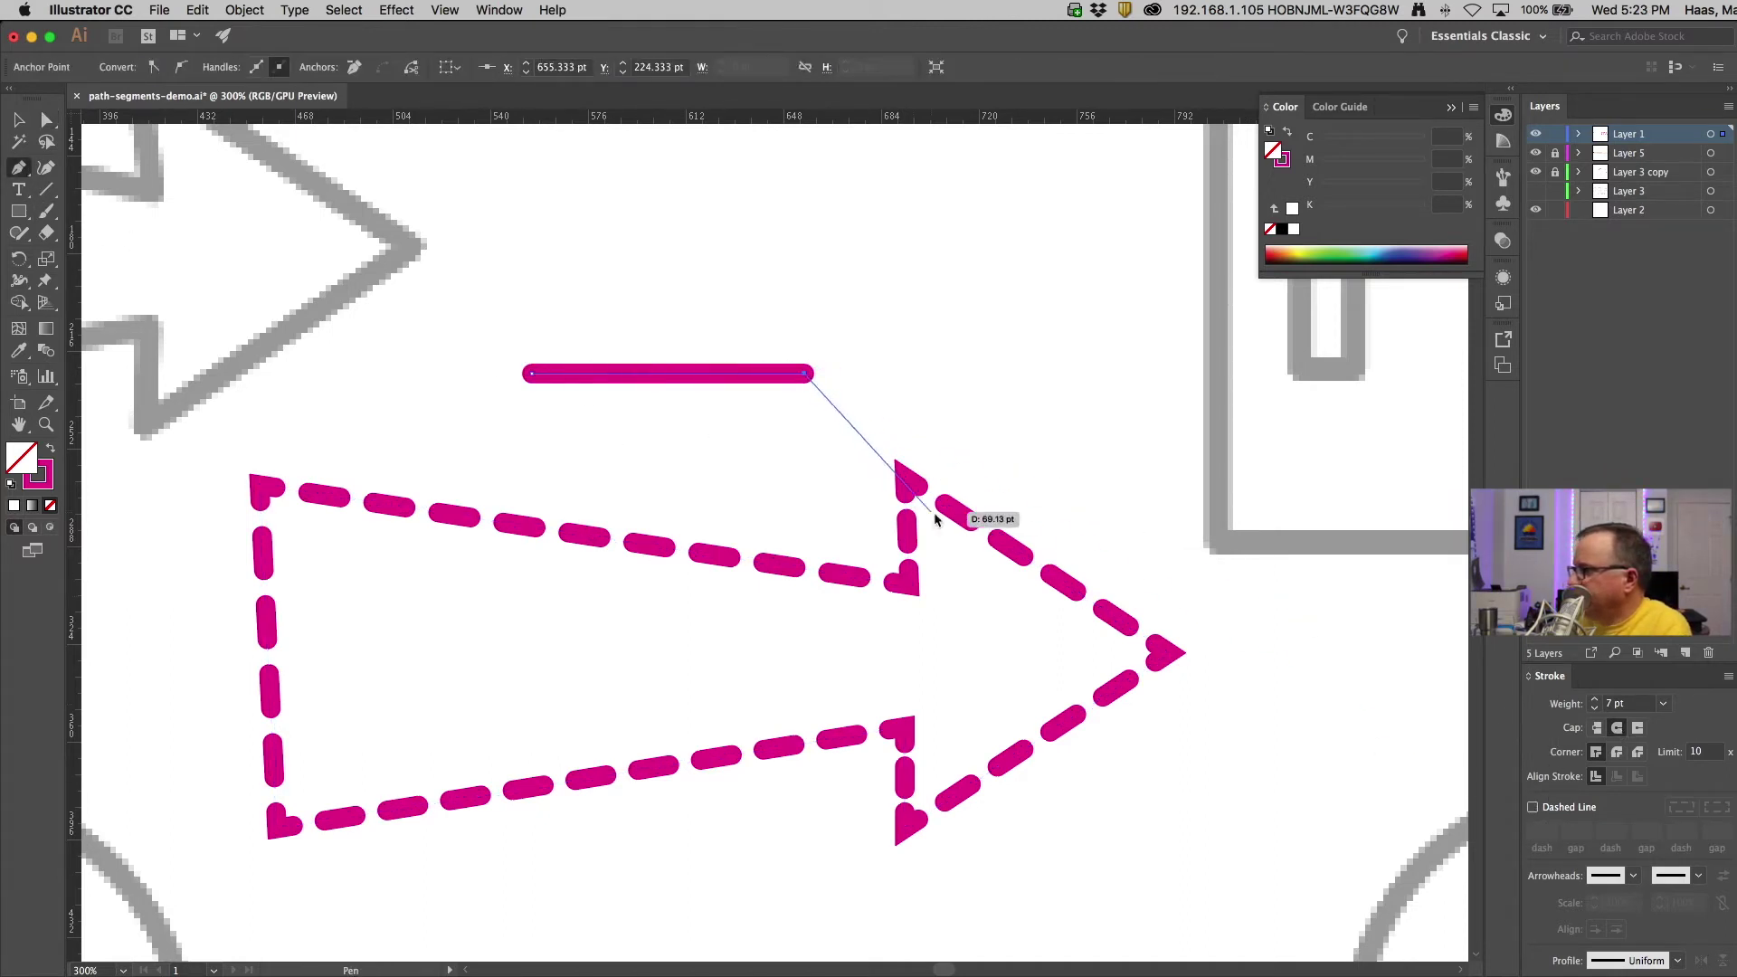
{"action": "left_click", "coordinate": [804, 262]}
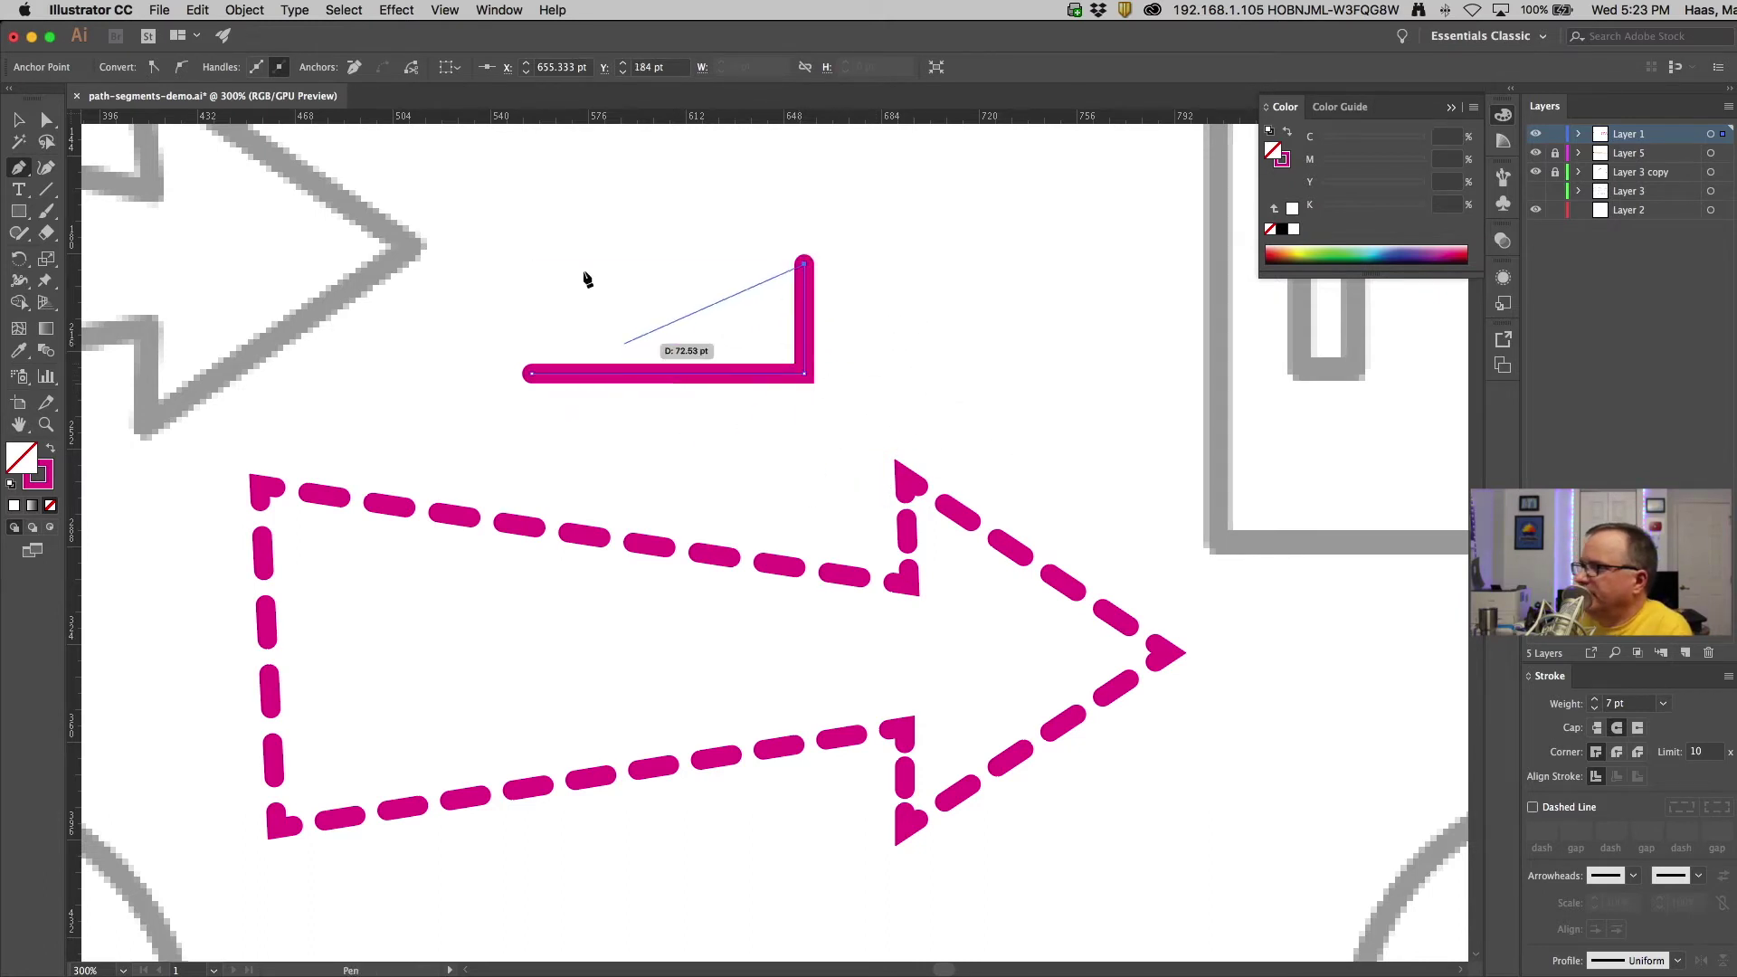
{"action": "key", "text": "a"}
Select the whole L path and try Projecting Cap before settling on Butt Cap
{"action": "left_click", "coordinate": [485, 252]}
{"action": "scroll", "coordinate": [710, 372], "scroll_direction": "up", "scroll_amount": 5}
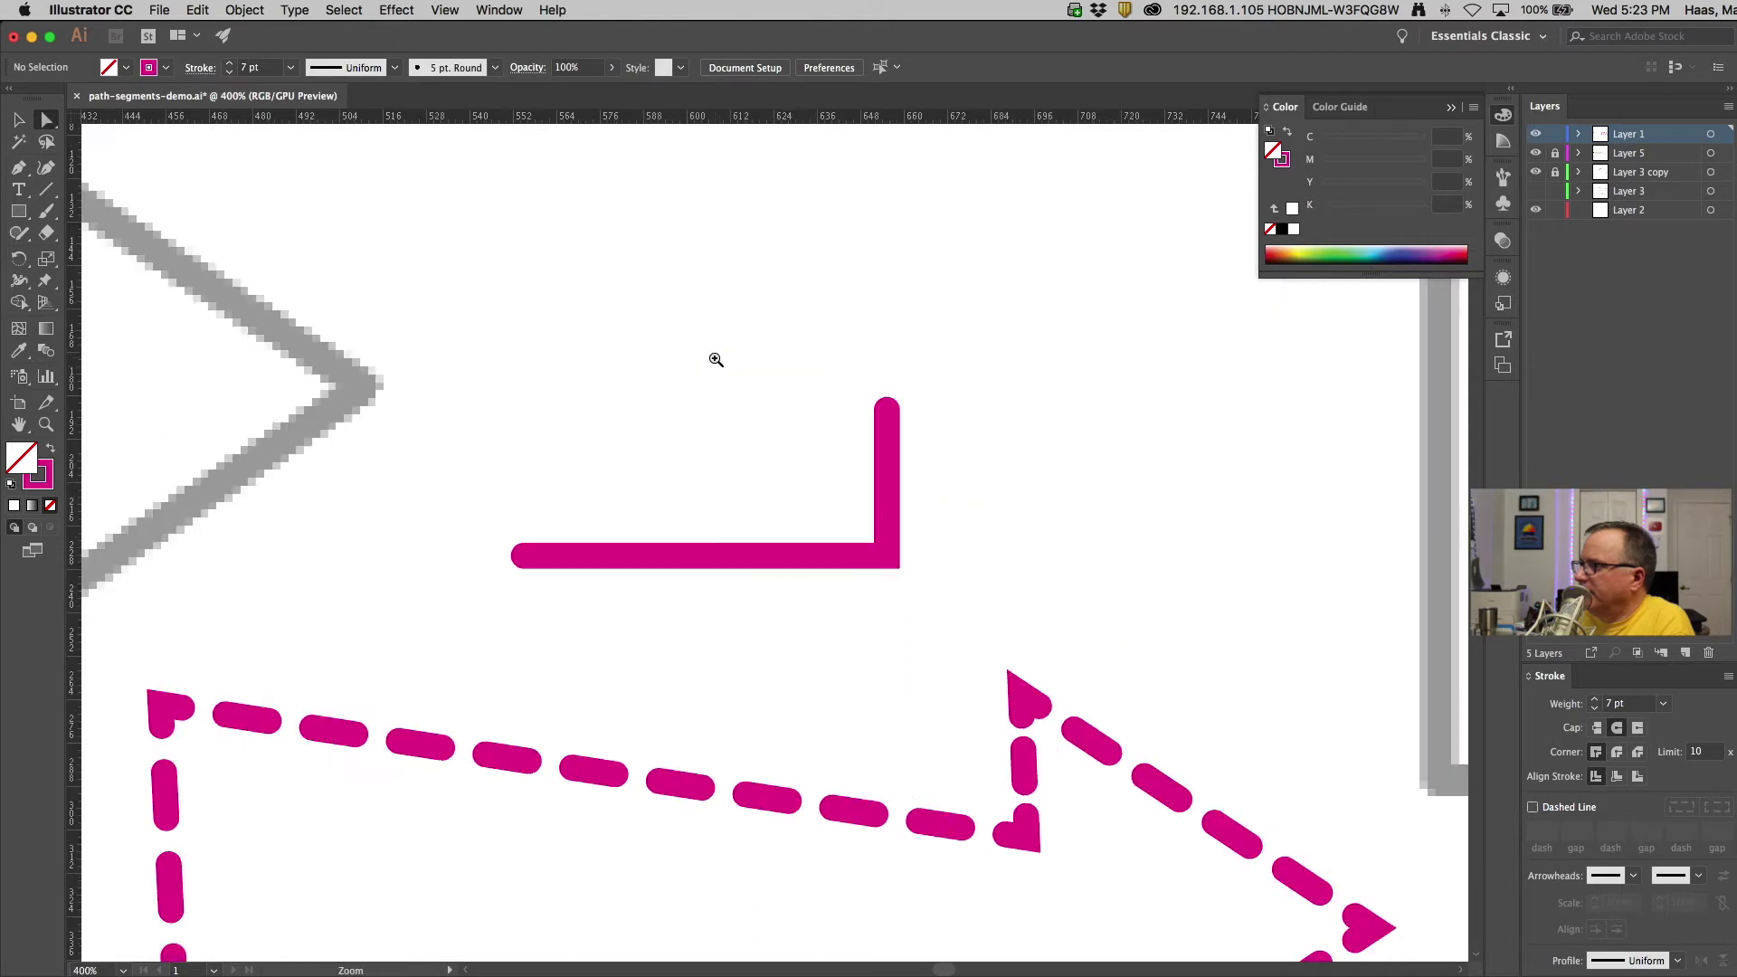
{"action": "left_click_drag", "start_coordinate": [879, 595], "coordinate": [980, 721]}
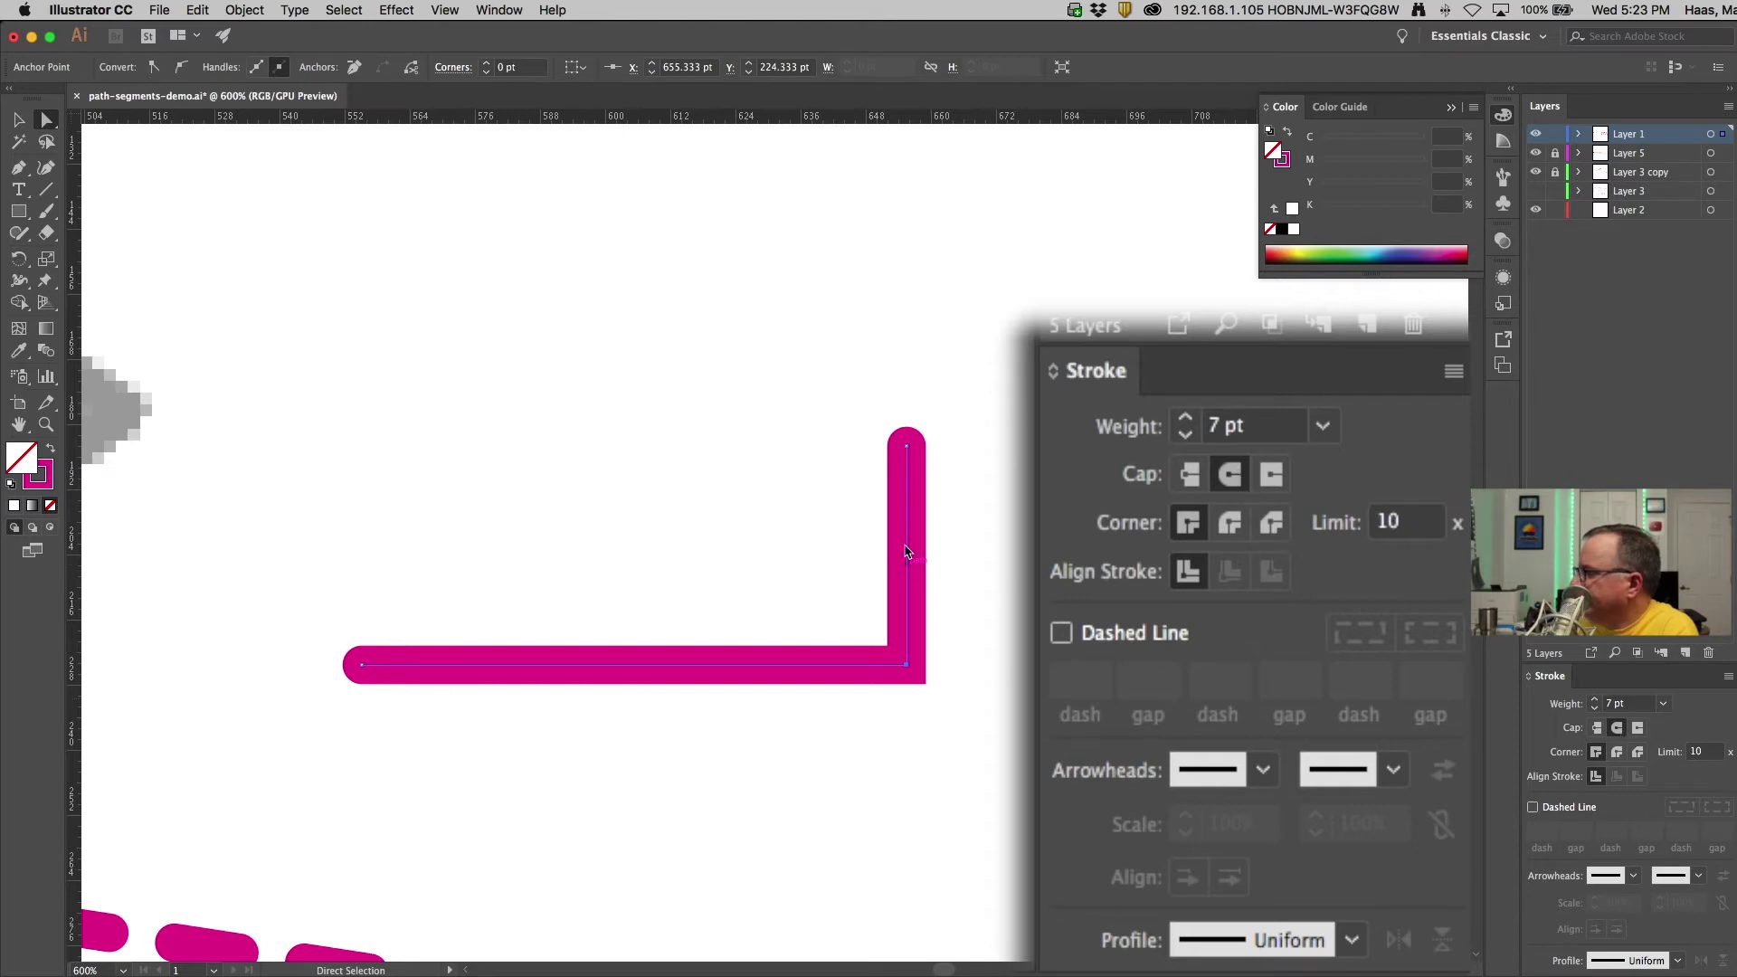
{"action": "left_click", "coordinate": [909, 496]}
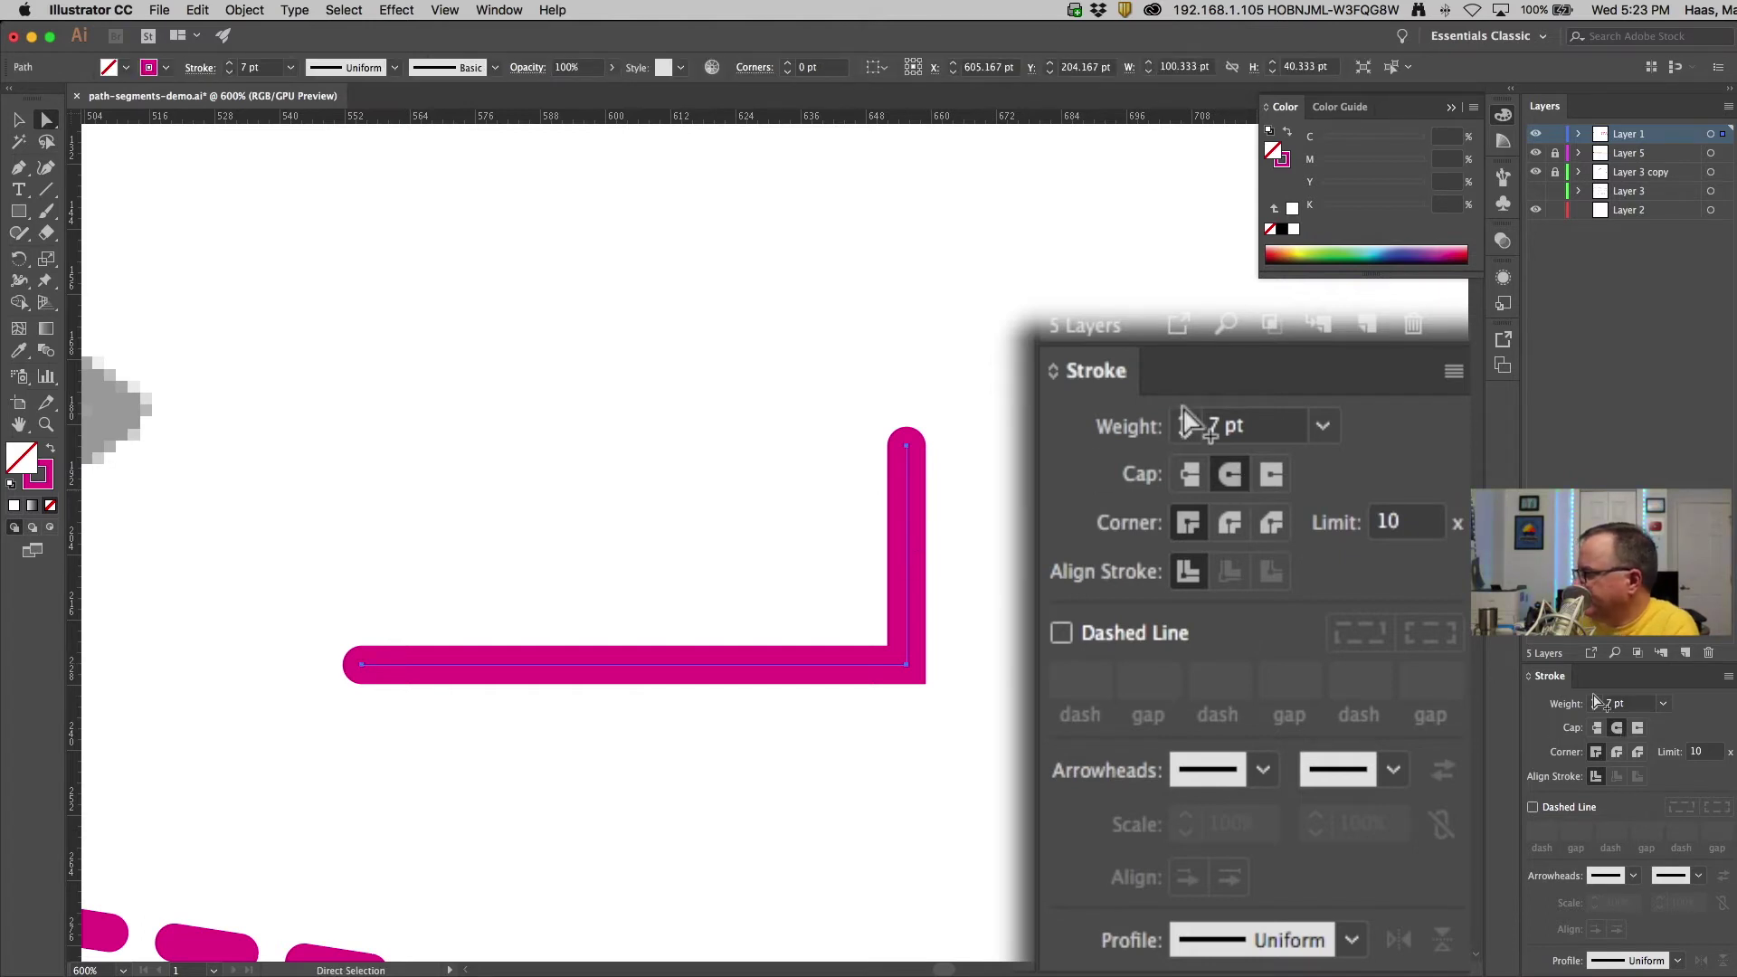
{"action": "left_click", "coordinate": [1274, 476]}
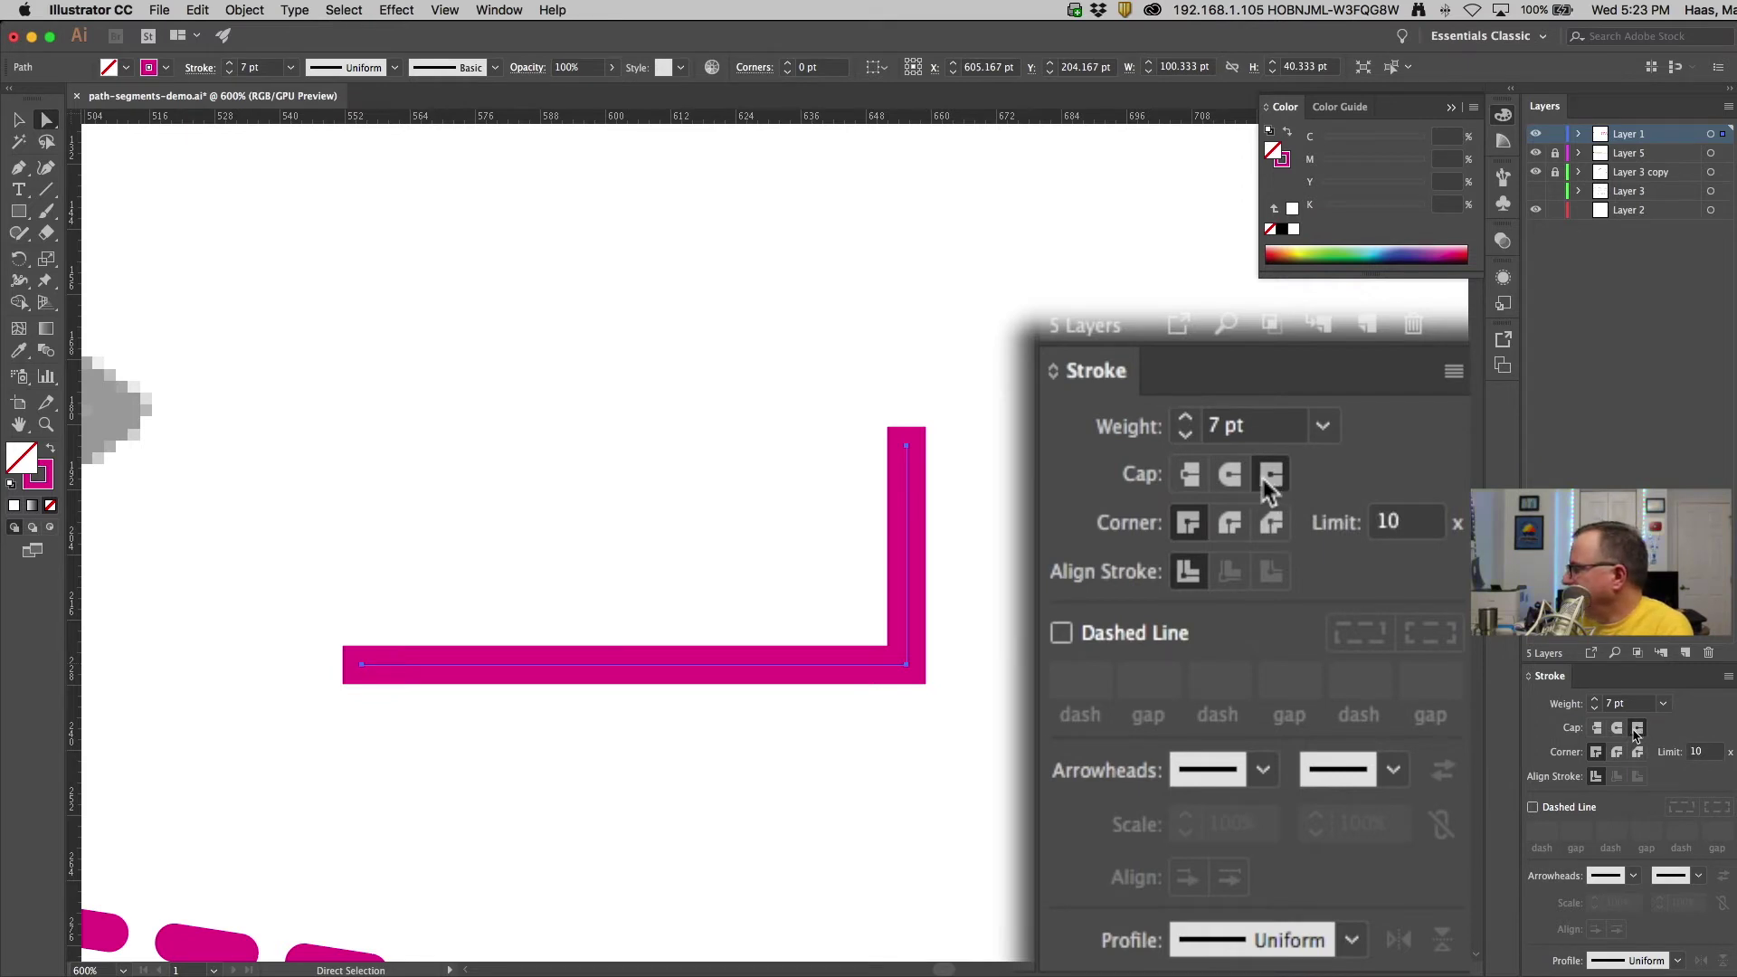
{"action": "left_click", "coordinate": [1189, 474]}
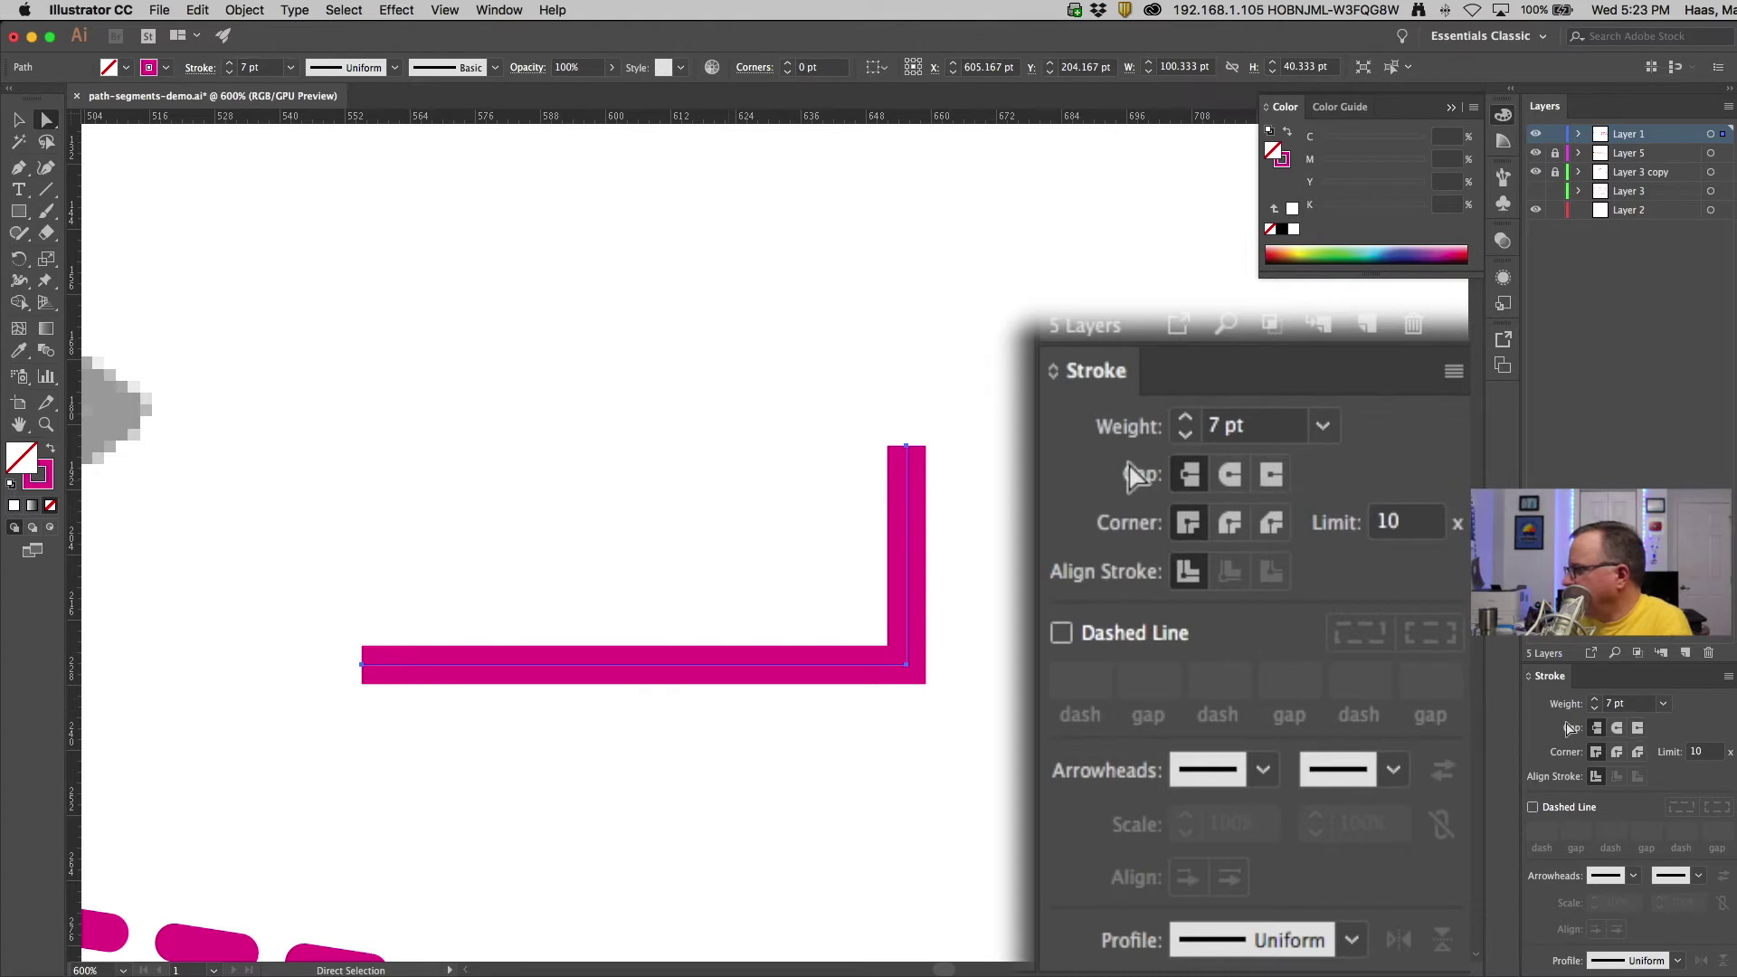
{"action": "scroll", "coordinate": [938, 659], "scroll_direction": "down", "scroll_amount": 5}
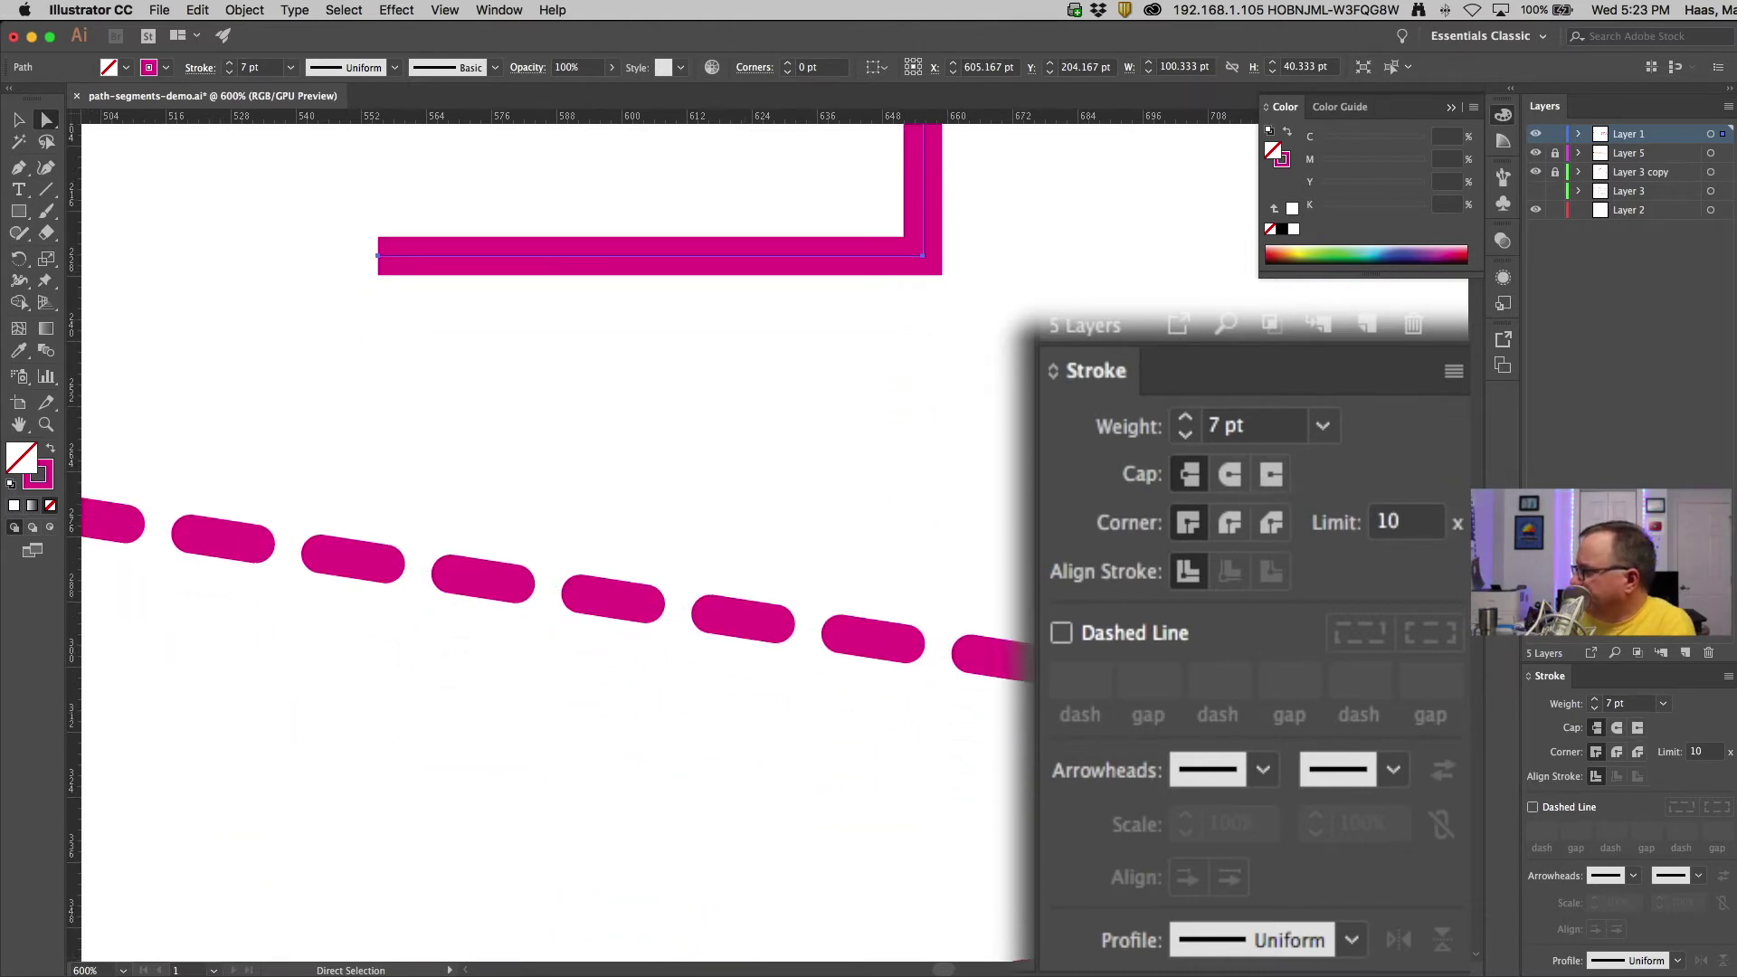
Give the L path round caps
{"action": "left_click", "coordinate": [1230, 474]}
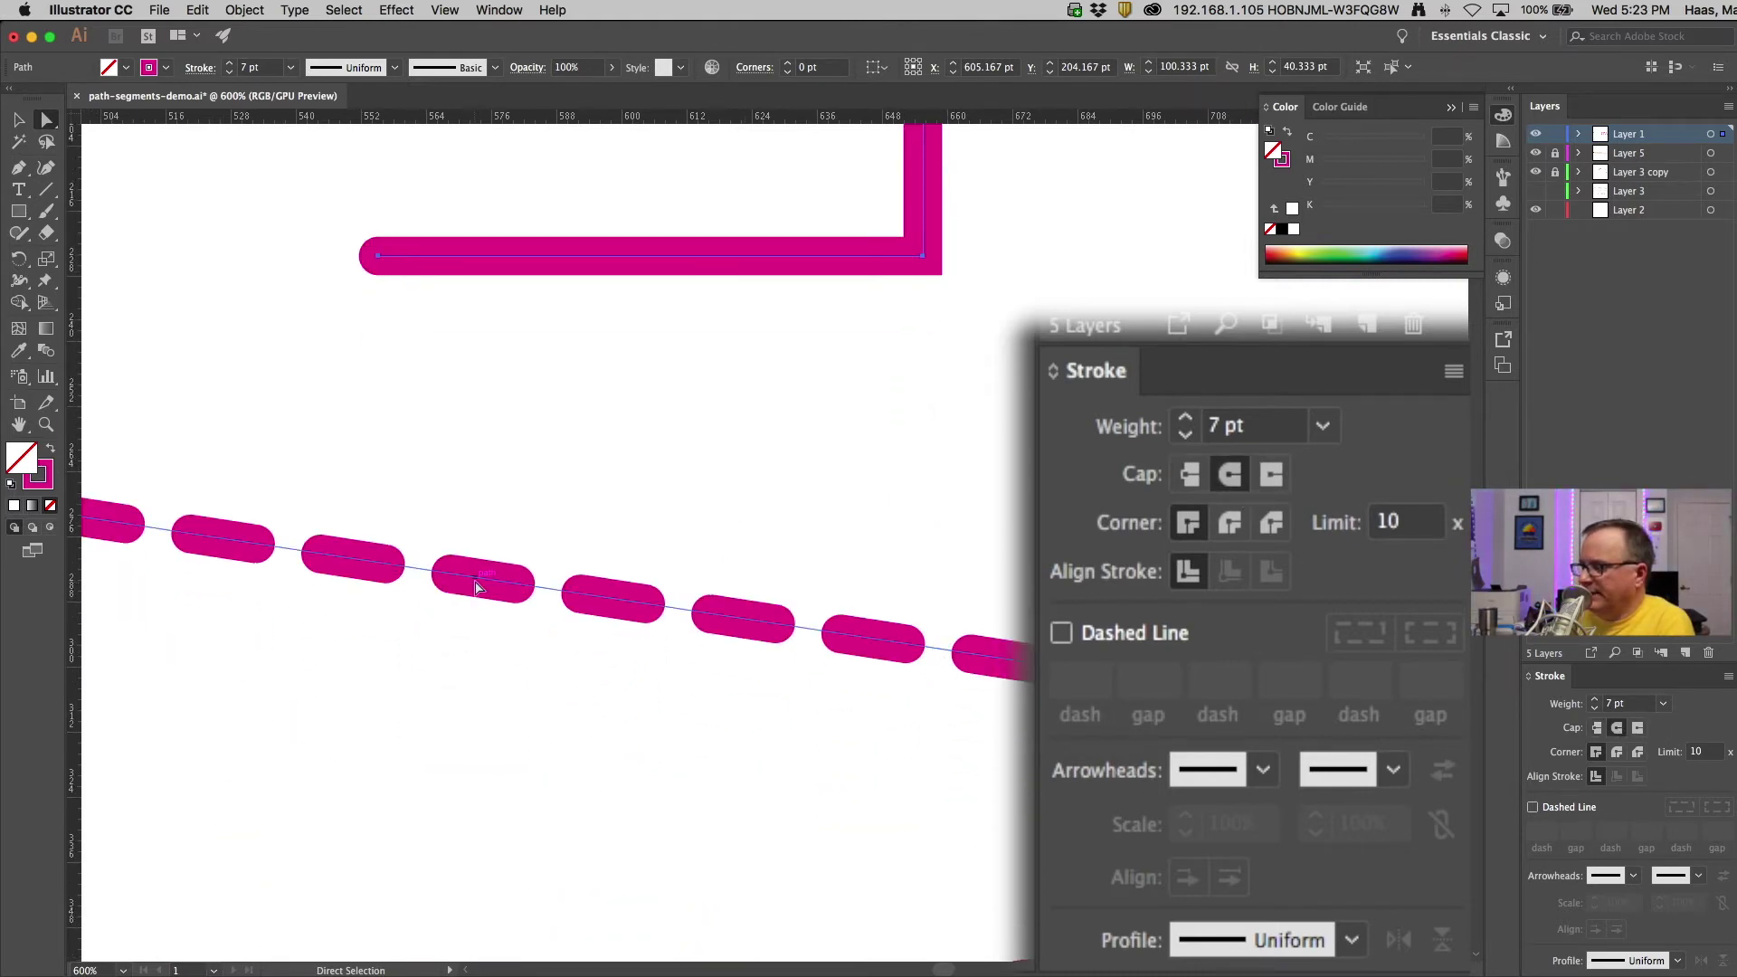
{"action": "scroll", "coordinate": [589, 566], "scroll_direction": "down", "scroll_amount": 2}
{"action": "scroll", "coordinate": [569, 506], "scroll_direction": "right", "scroll_amount": 3}
{"action": "scroll", "coordinate": [570, 507], "scroll_direction": "down", "scroll_amount": 1}
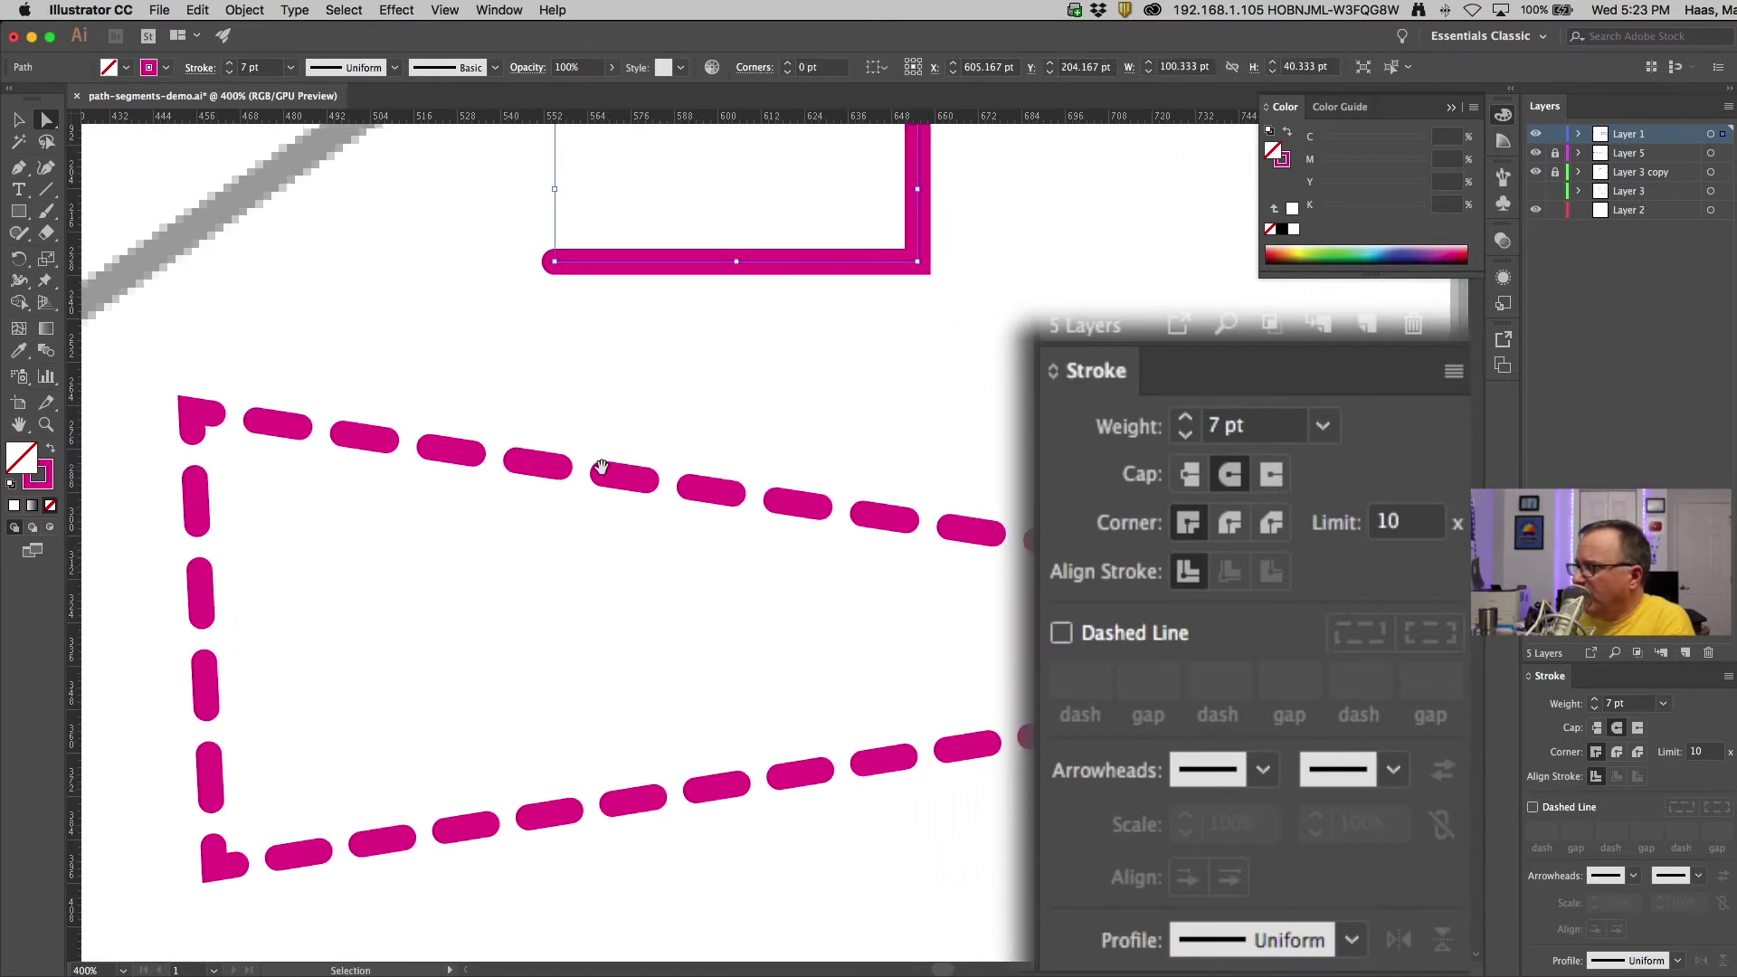
Set the arrow's dash to 0.01 pt with a 12 pt gap for round dots
{"action": "left_click", "coordinate": [601, 467]}
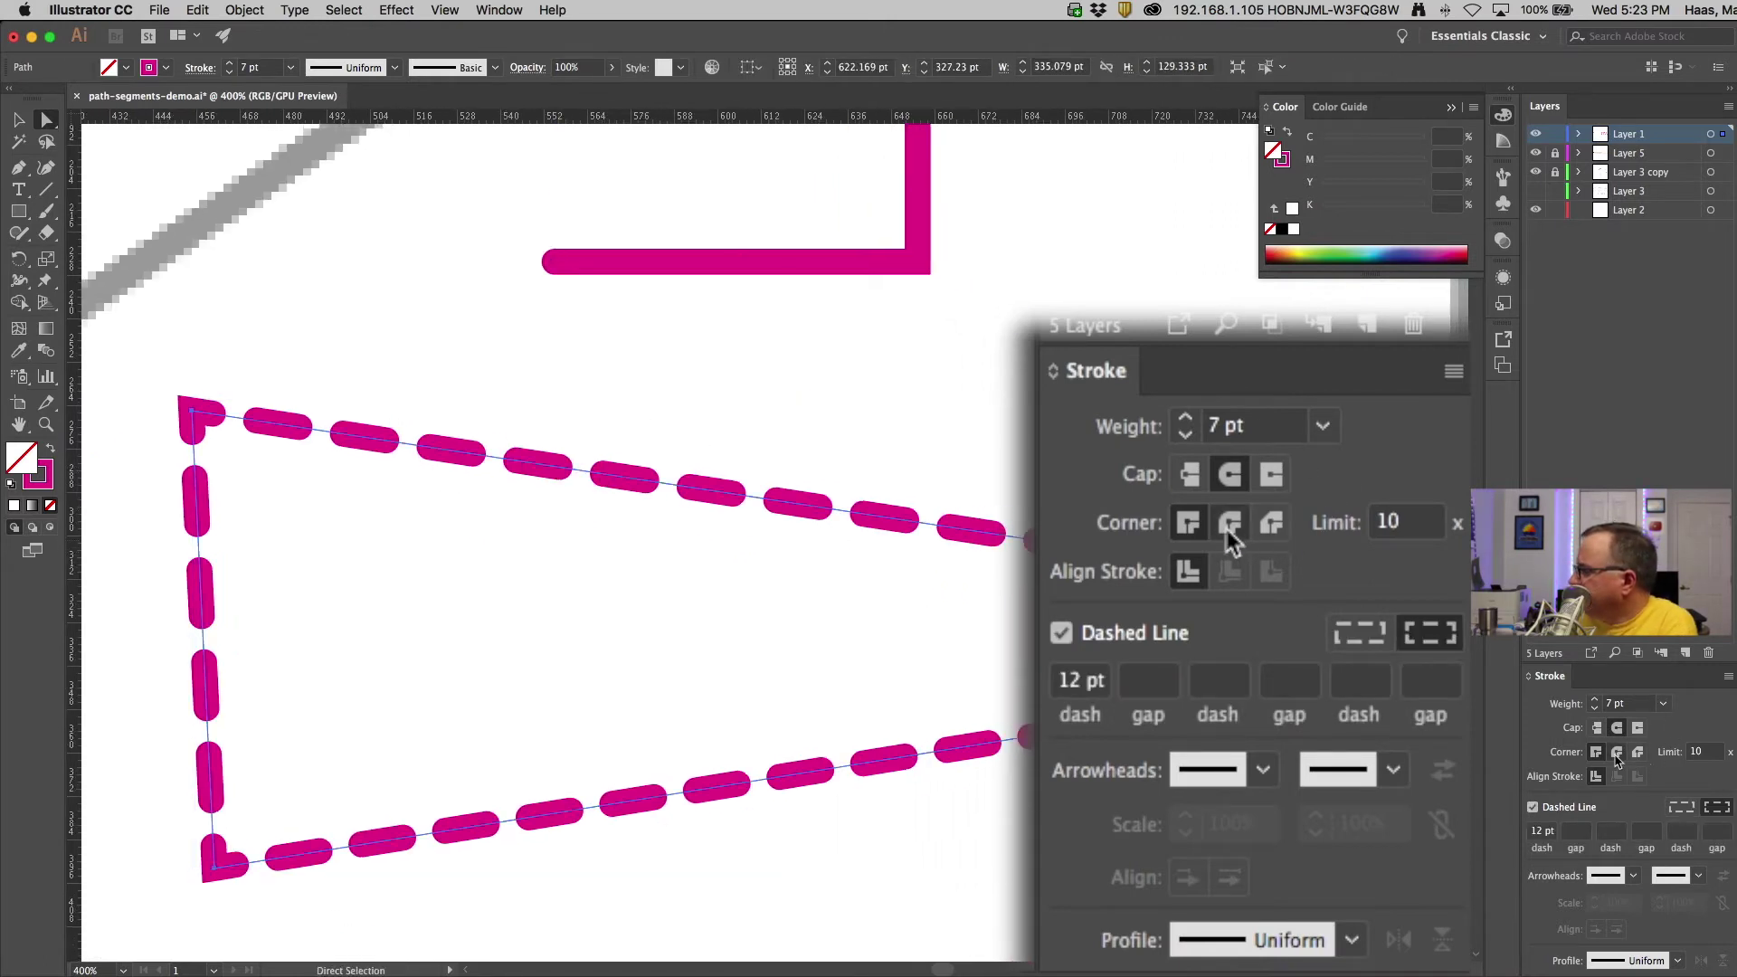
{"action": "left_click", "coordinate": [1082, 686]}
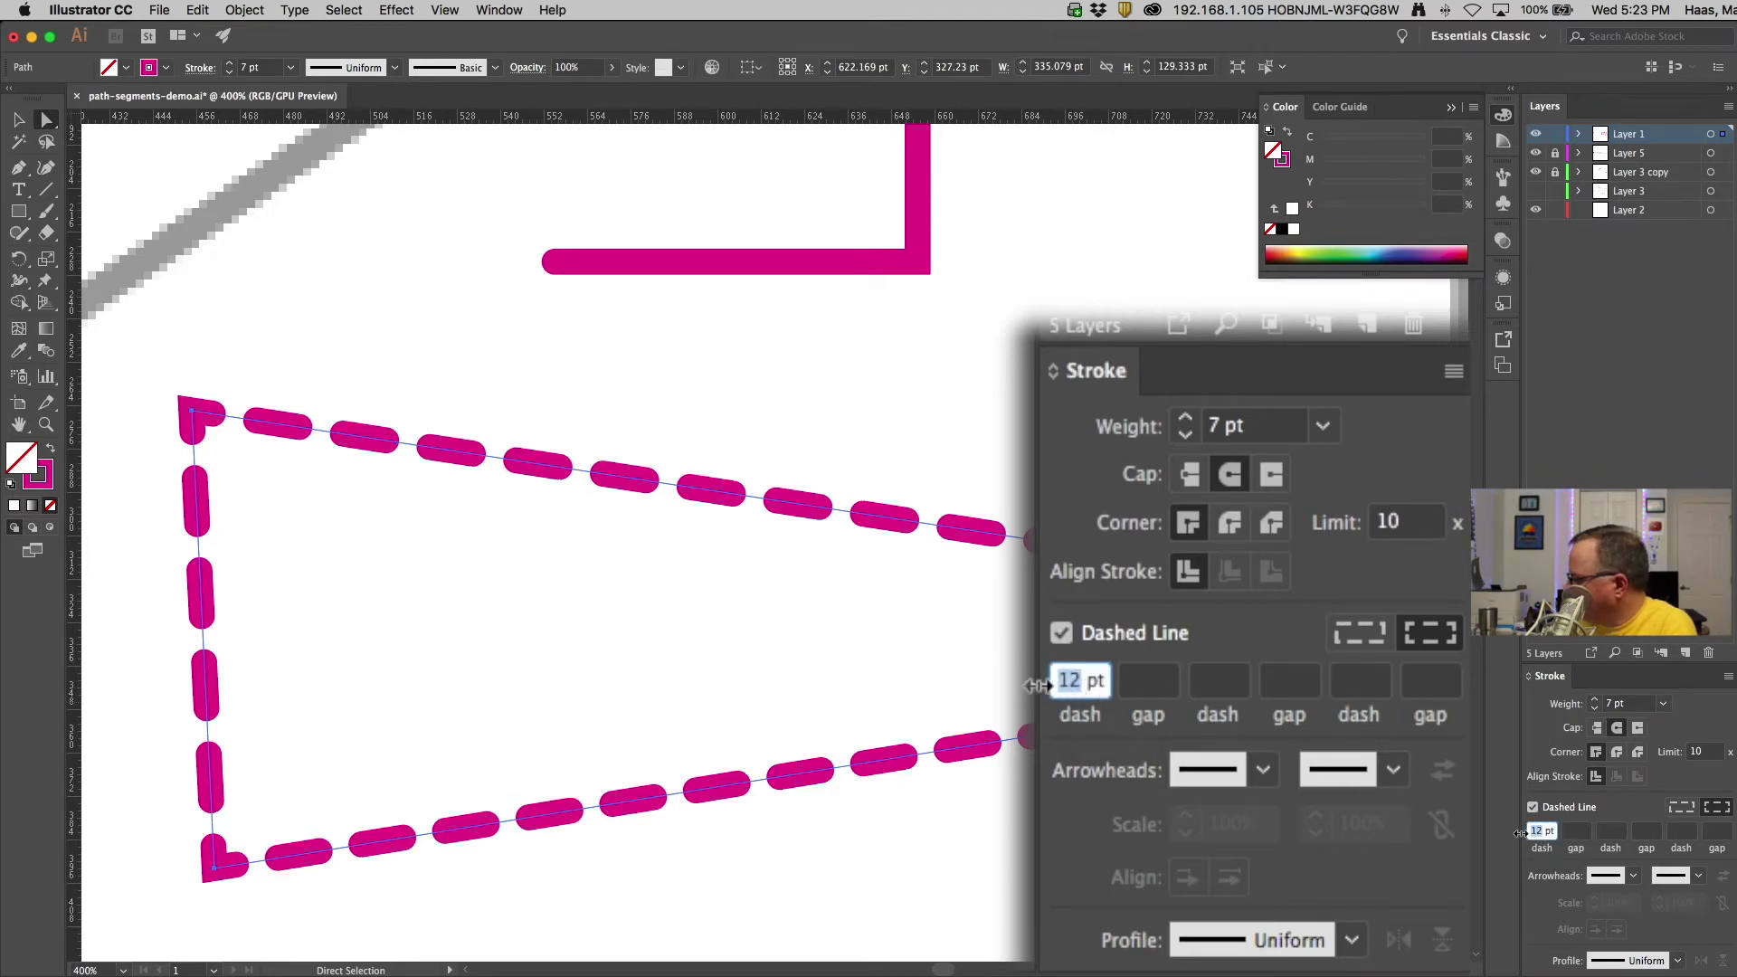
{"action": "type", "text": "0.01"}
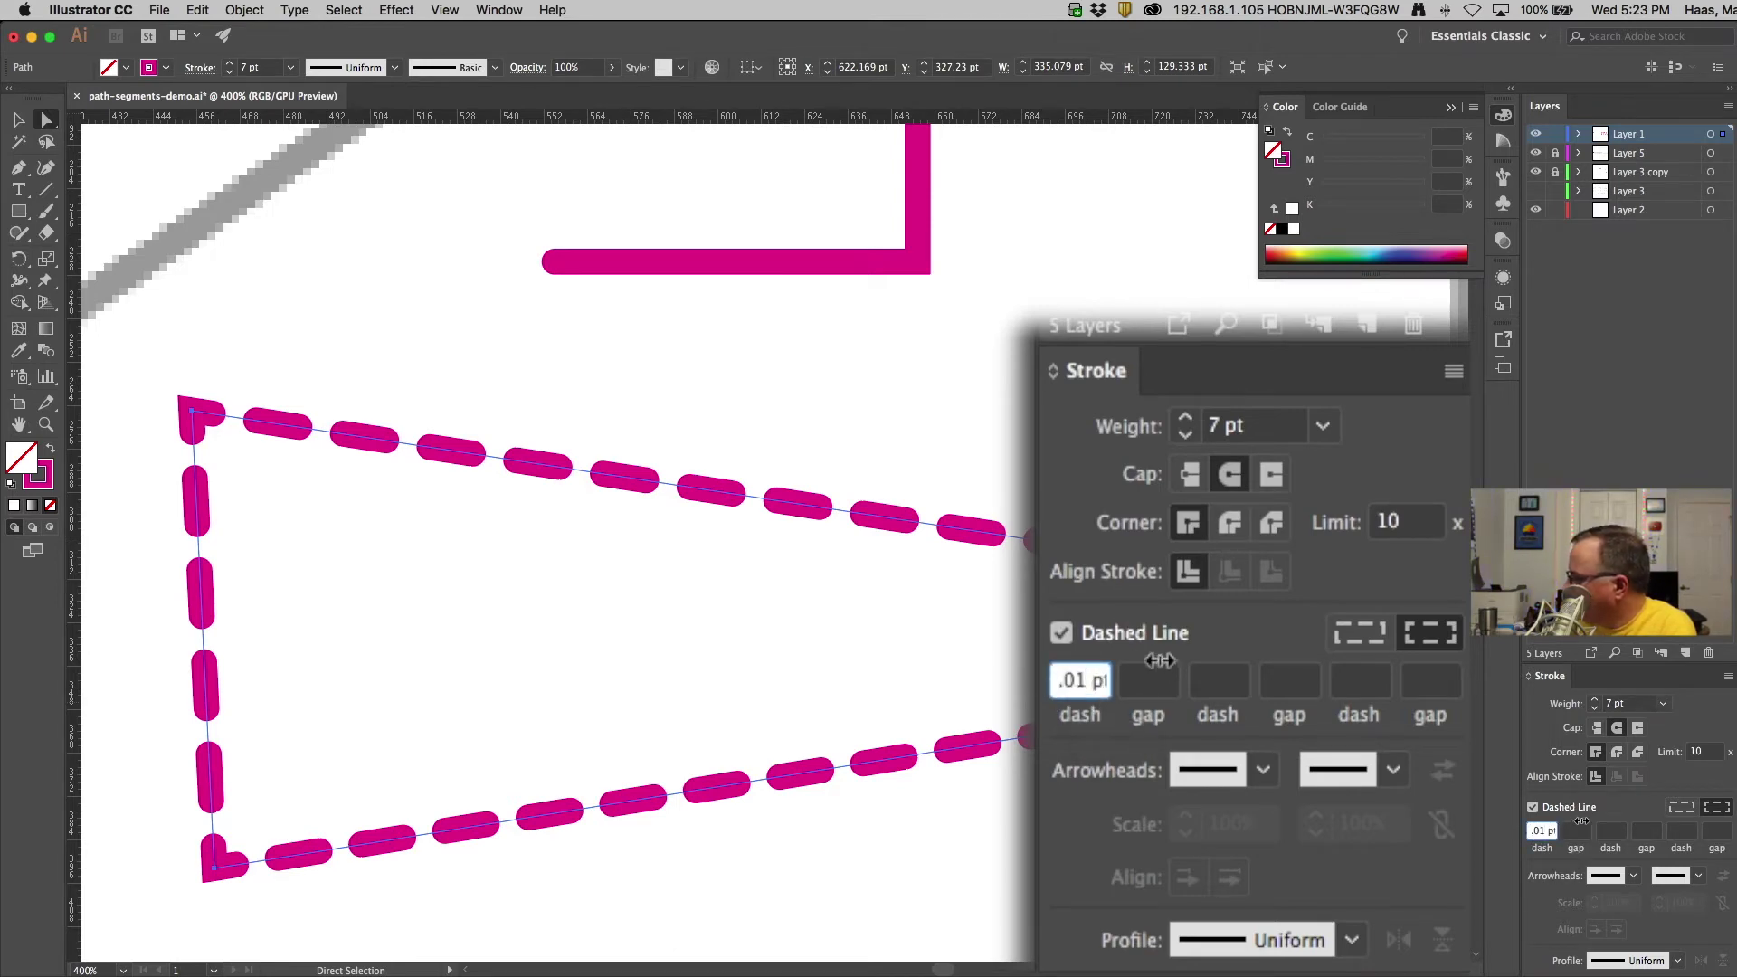
{"action": "left_click", "coordinate": [1147, 683]}
{"action": "type", "text": "12"}
{"action": "key", "text": "Return"}
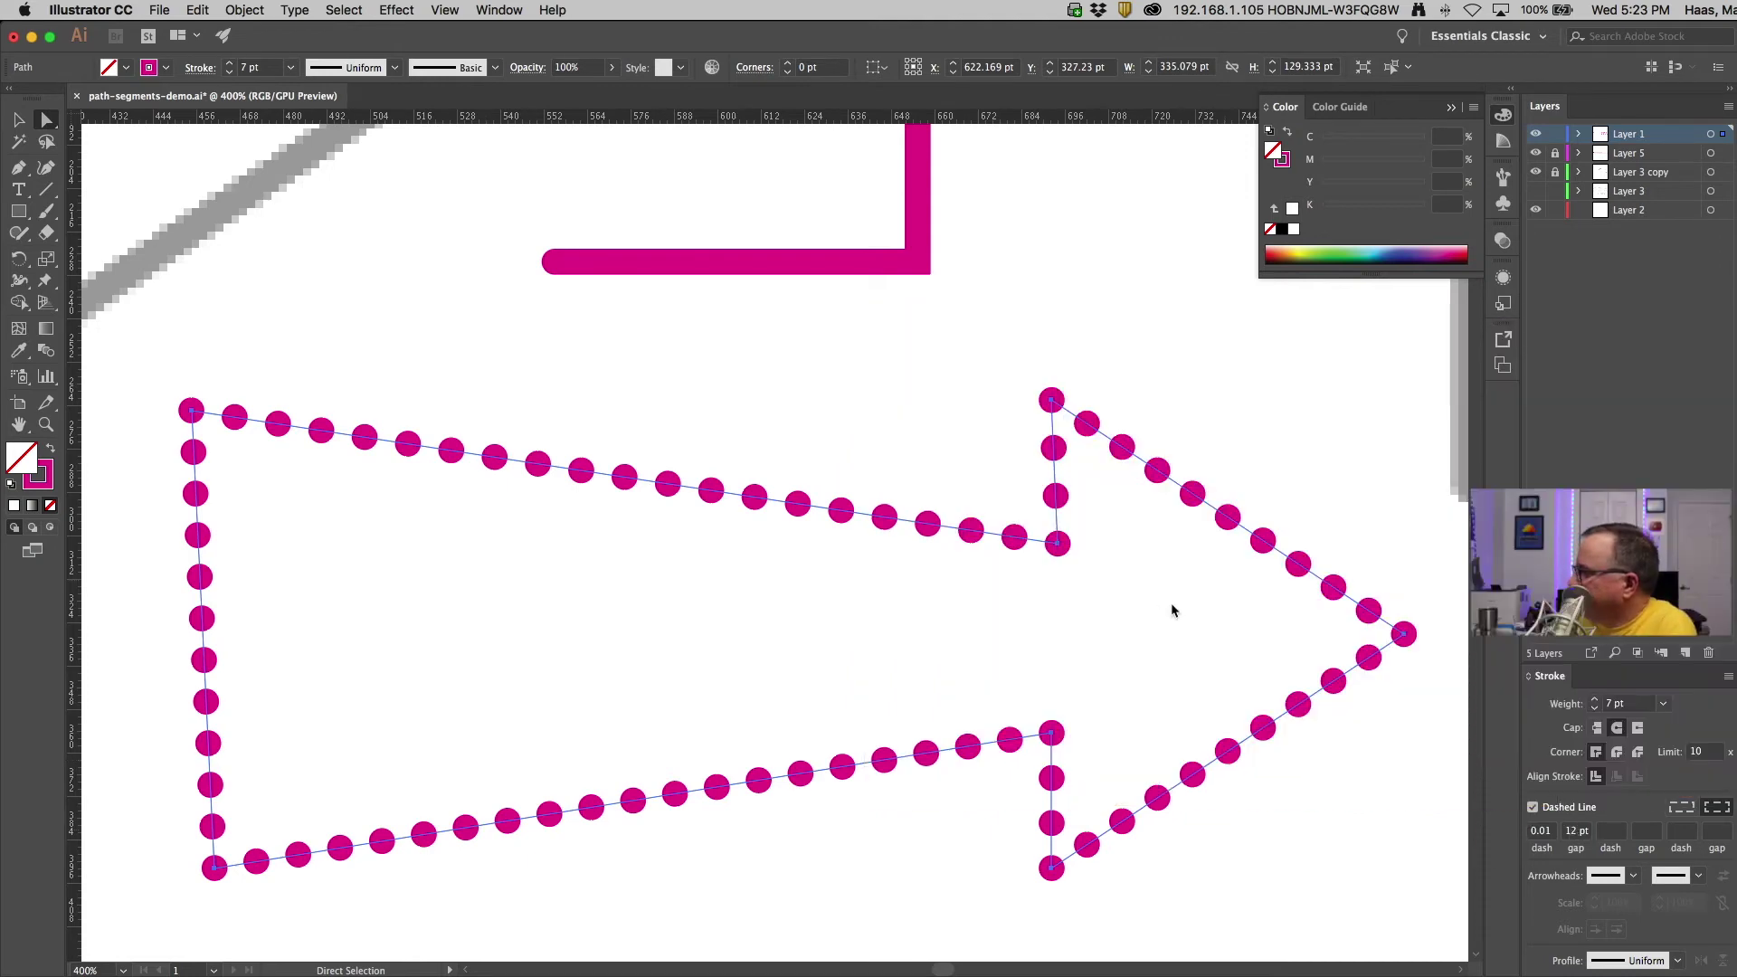
{"action": "left_click", "coordinate": [1601, 831]}
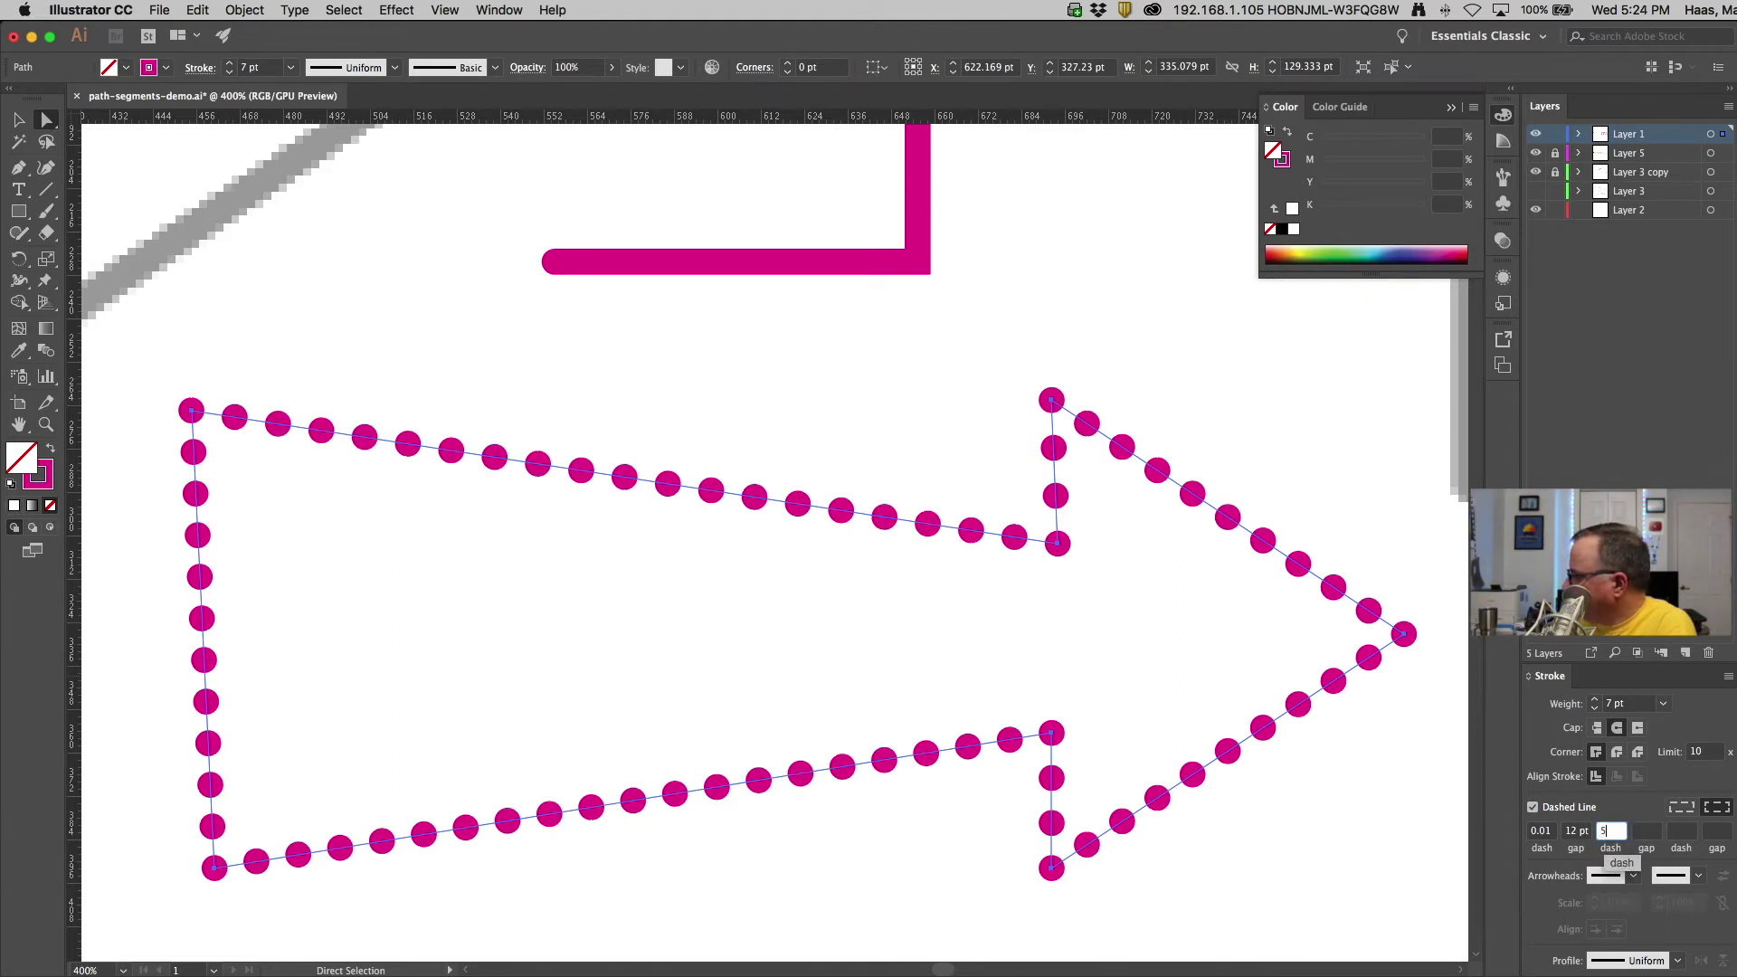
Add a second dash and gap to the arrow's pattern, widening the second gap to 20 pt
{"action": "type", "text": "5"}
{"action": "key", "text": "Tab"}
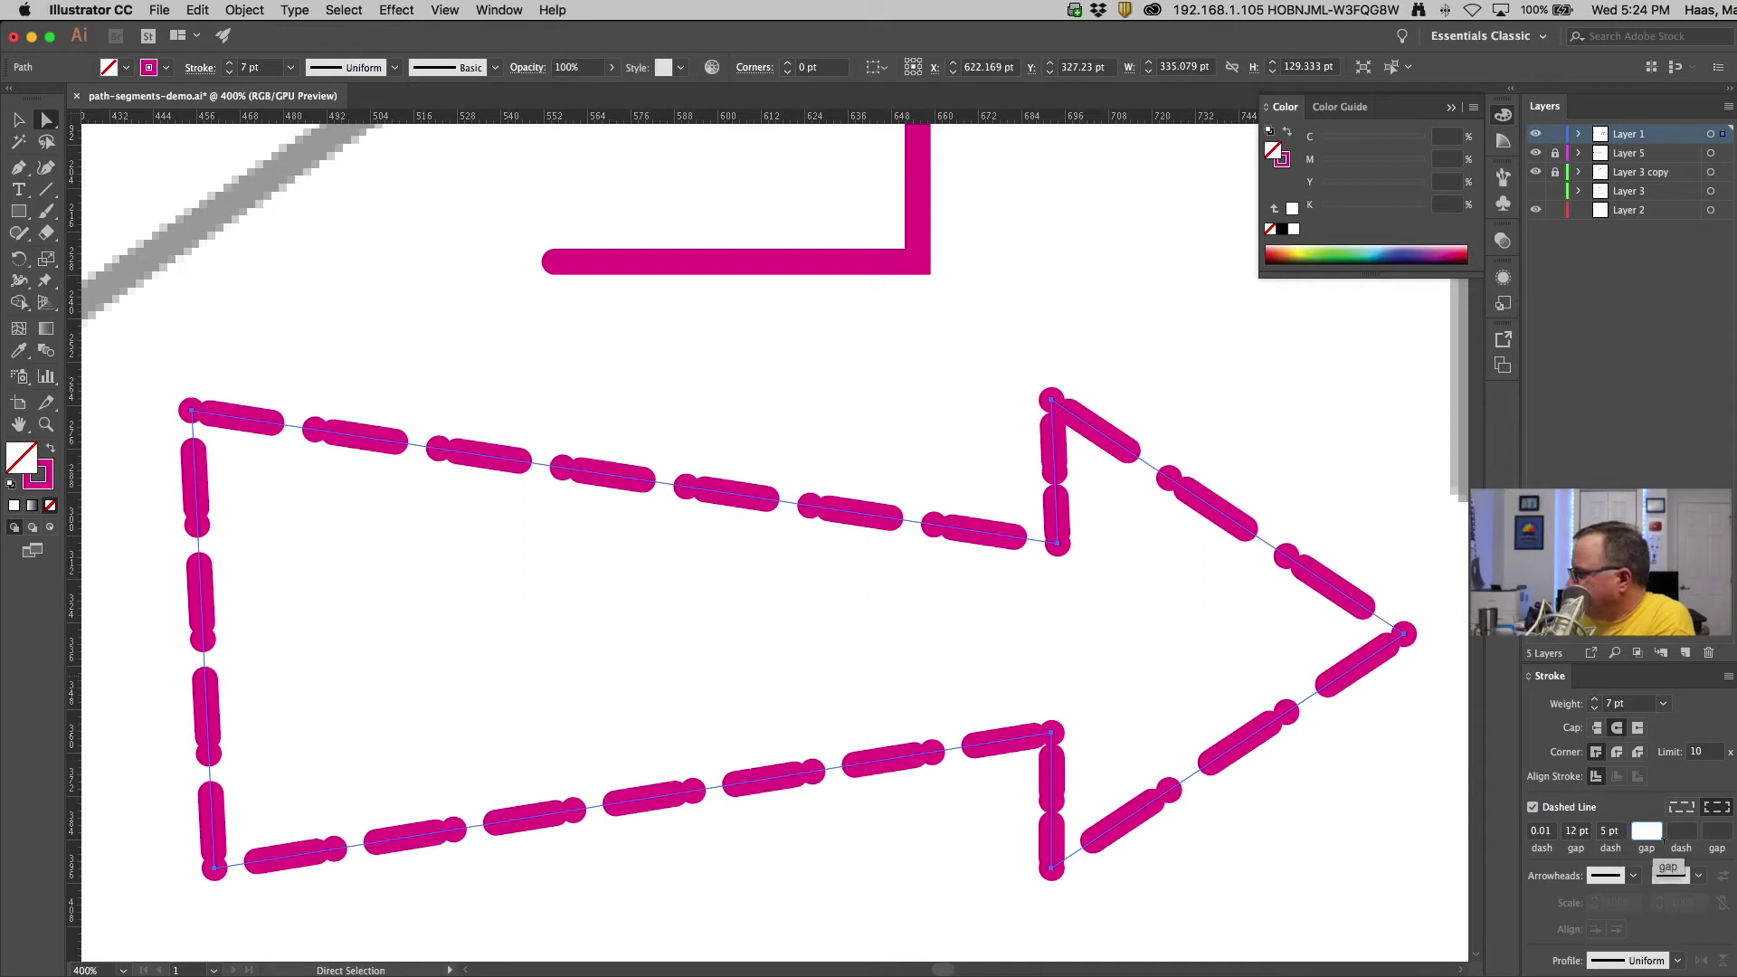
{"action": "double_click", "coordinate": [1603, 830]}
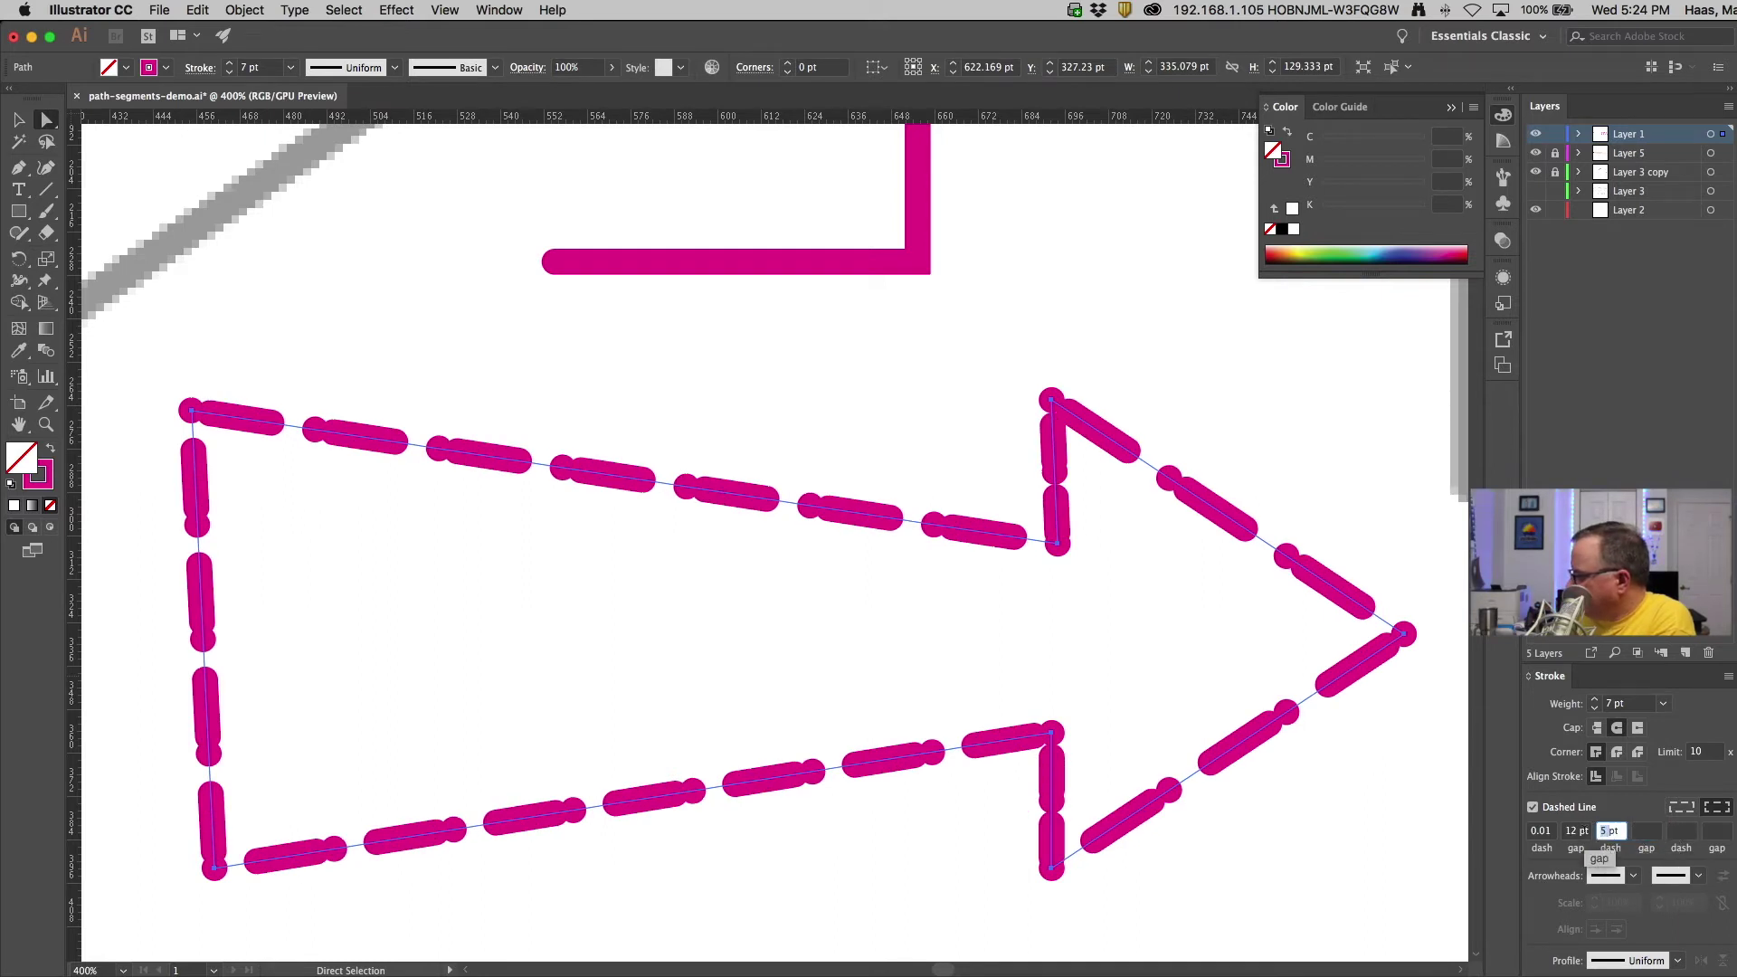
{"action": "type", "text": "3"}
{"action": "key", "text": "Tab"}
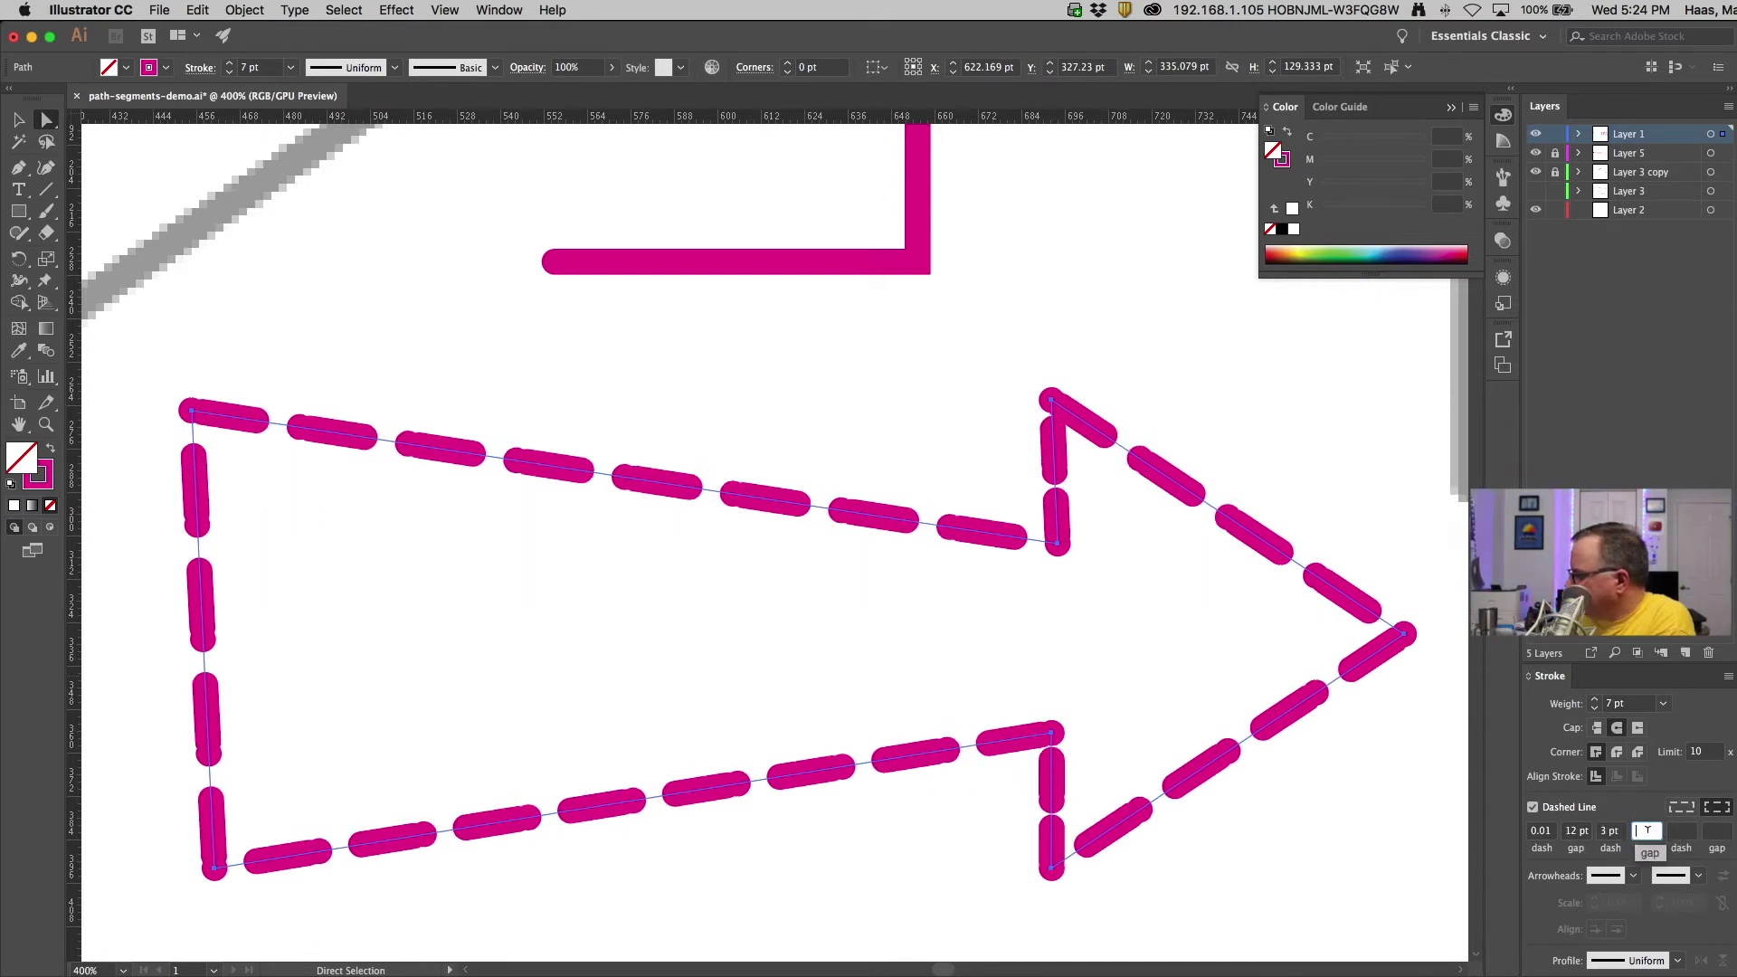
{"action": "type", "text": "10"}
{"action": "key", "text": "Tab"}
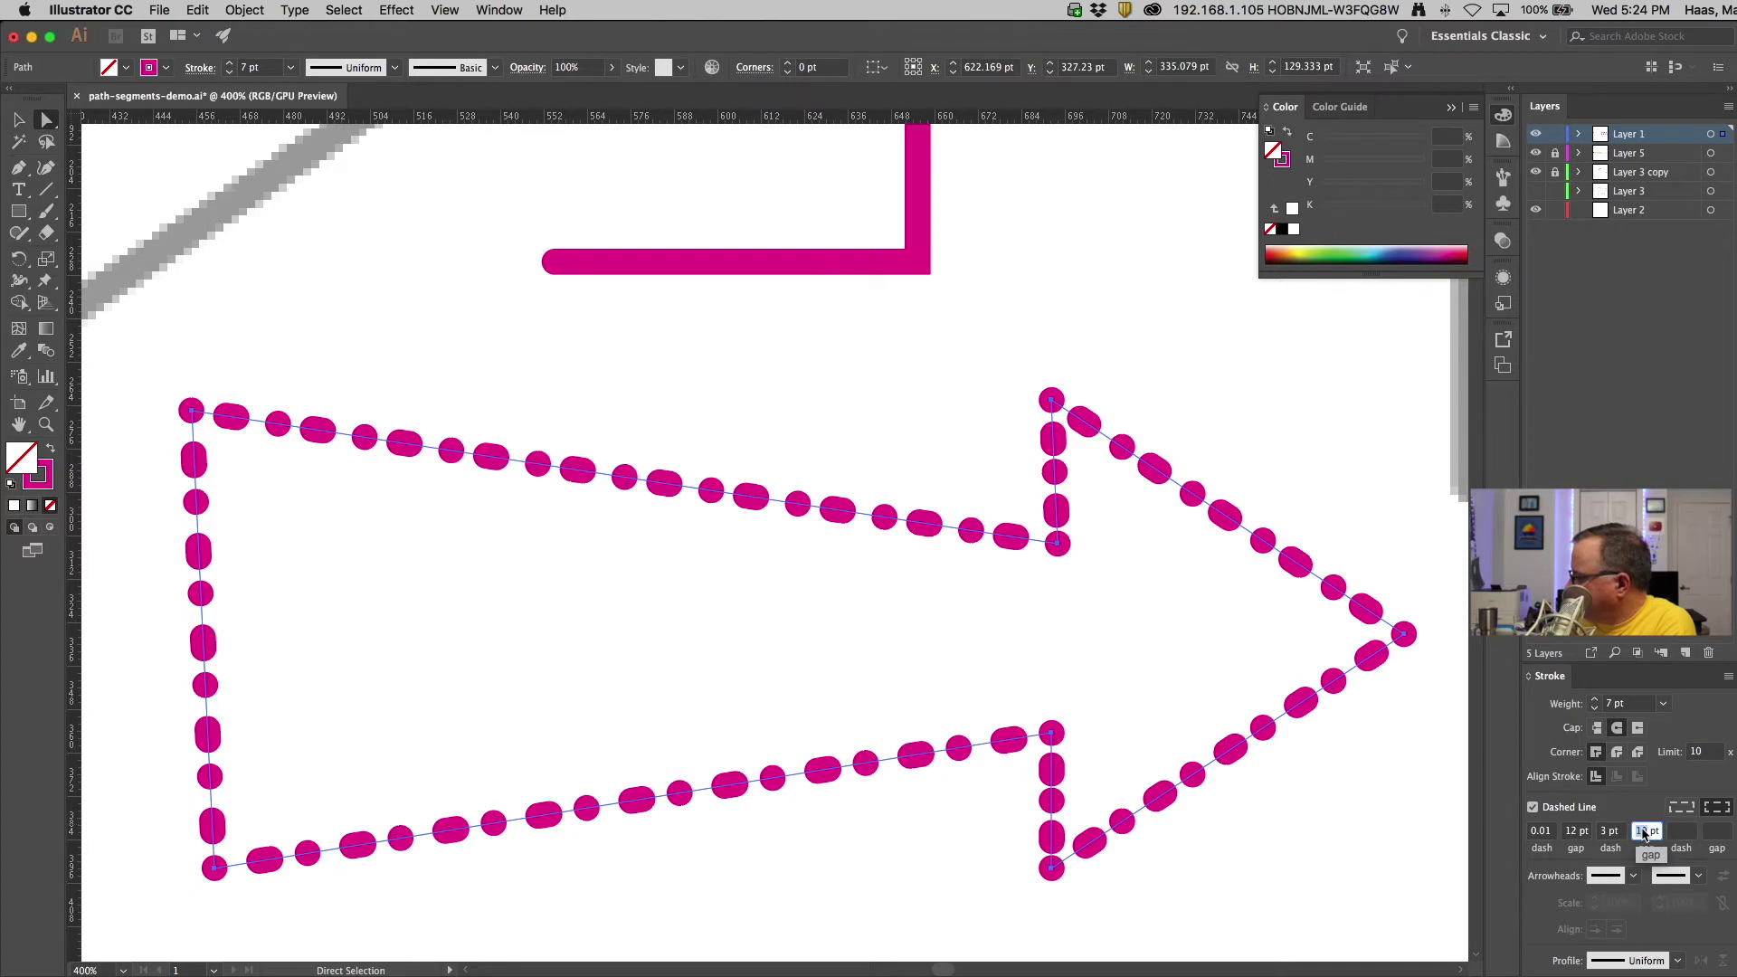
{"action": "type", "text": "20"}
{"action": "key", "text": "Tab"}
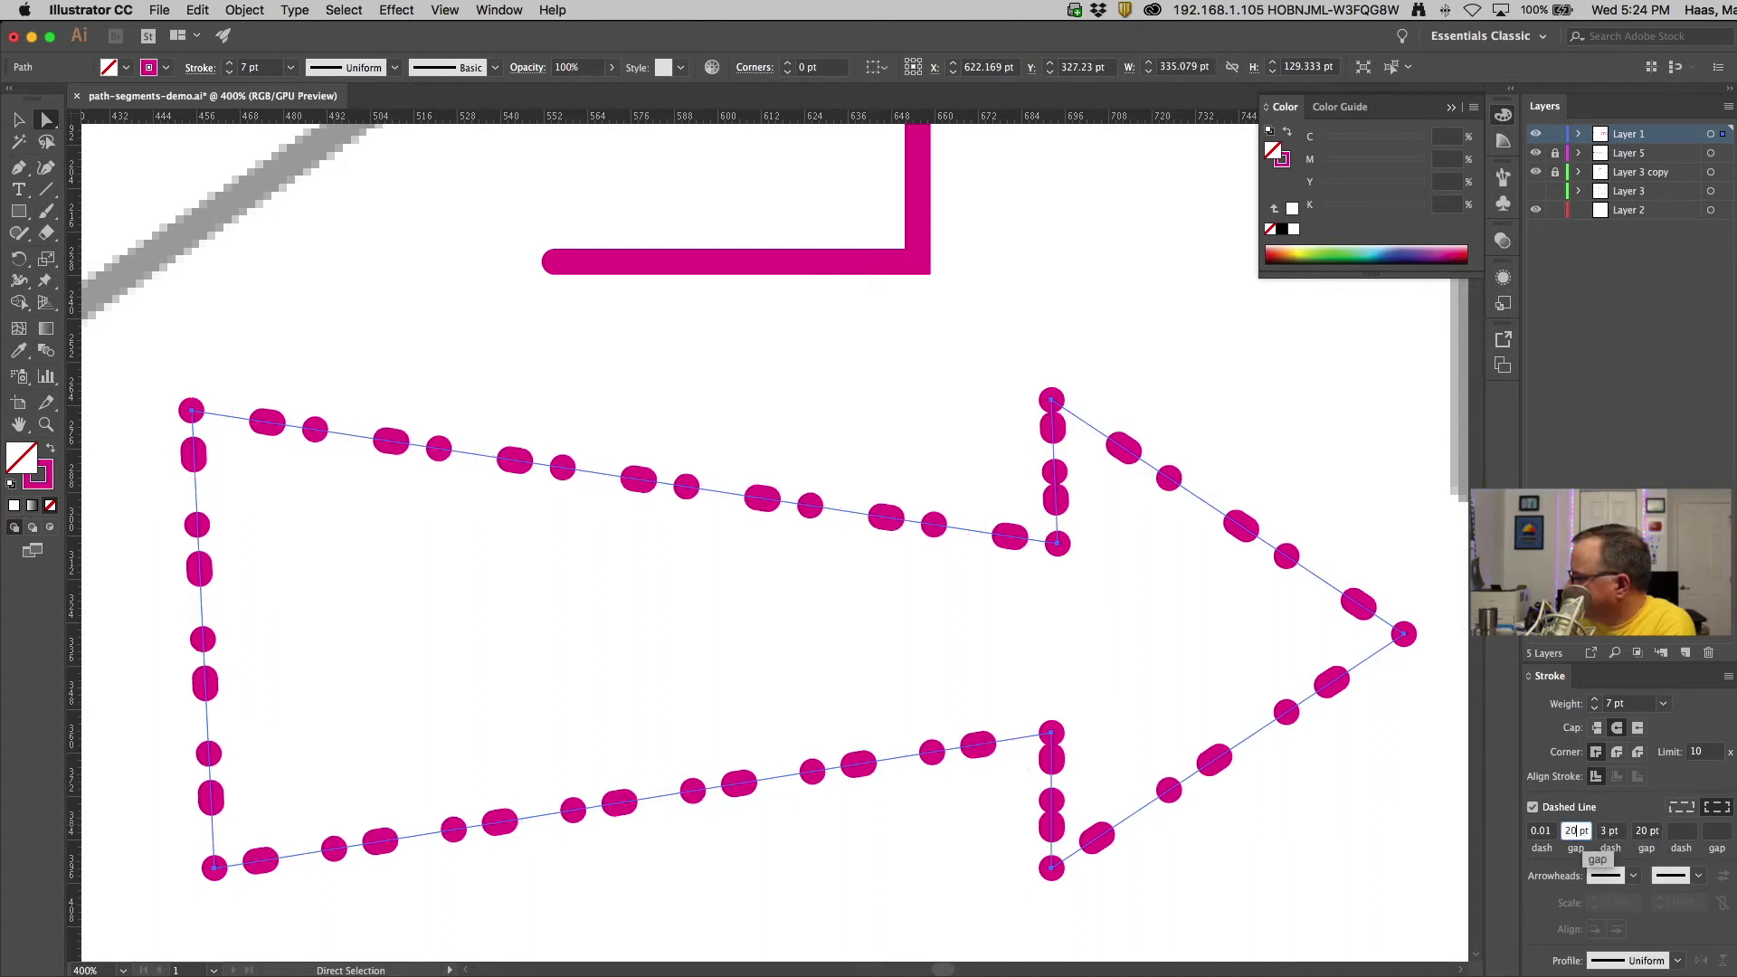
Make the first gap and the second dash 20 pt each
{"action": "key", "text": "Return"}
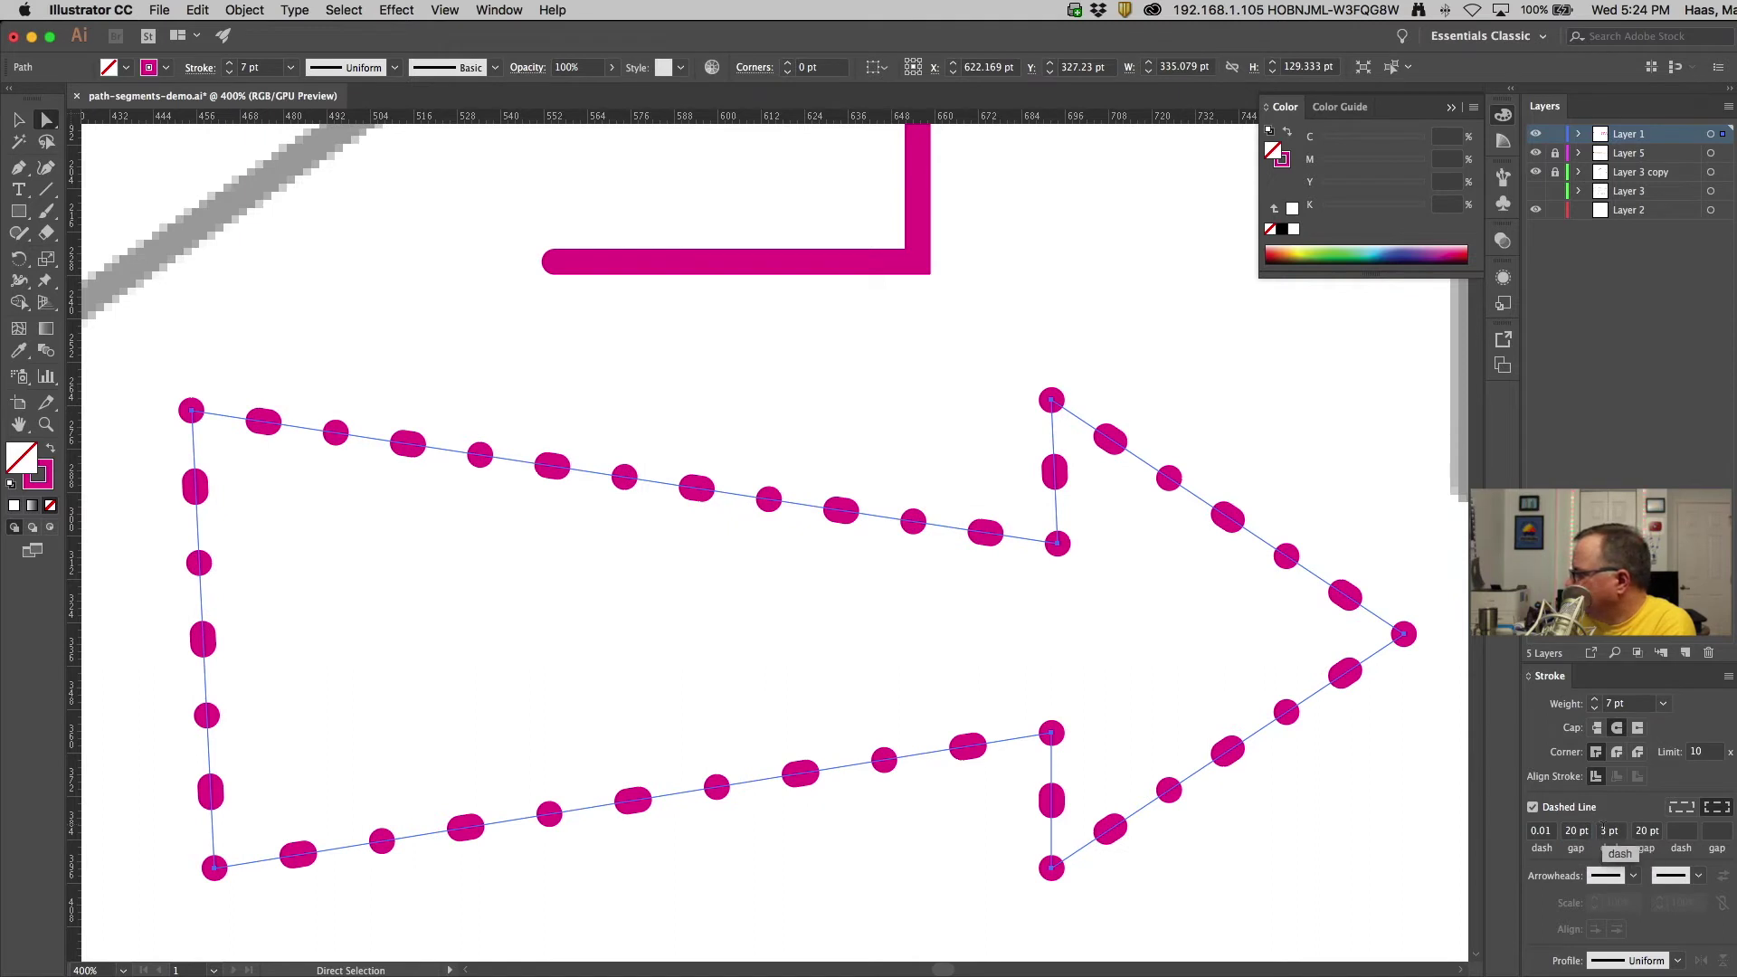
{"action": "type", "text": "10"}
{"action": "key", "text": "Return"}
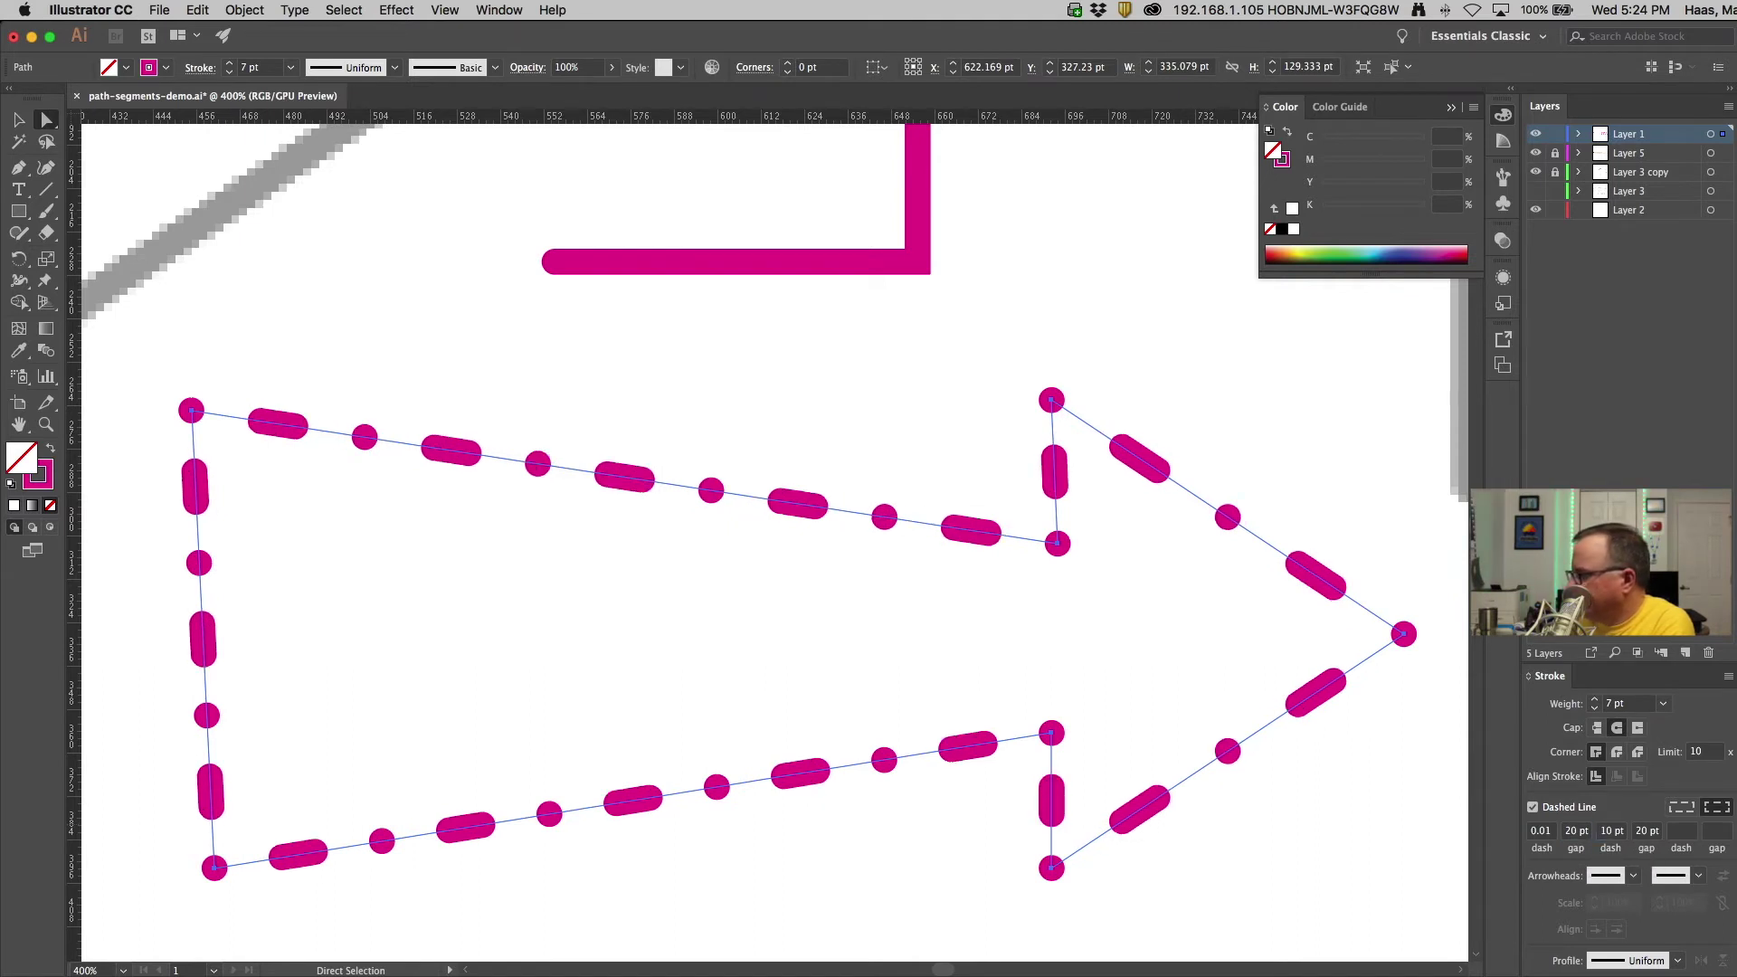
{"action": "left_click", "coordinate": [1604, 832]}
{"action": "type", "text": "20"}
{"action": "key", "text": "Return"}
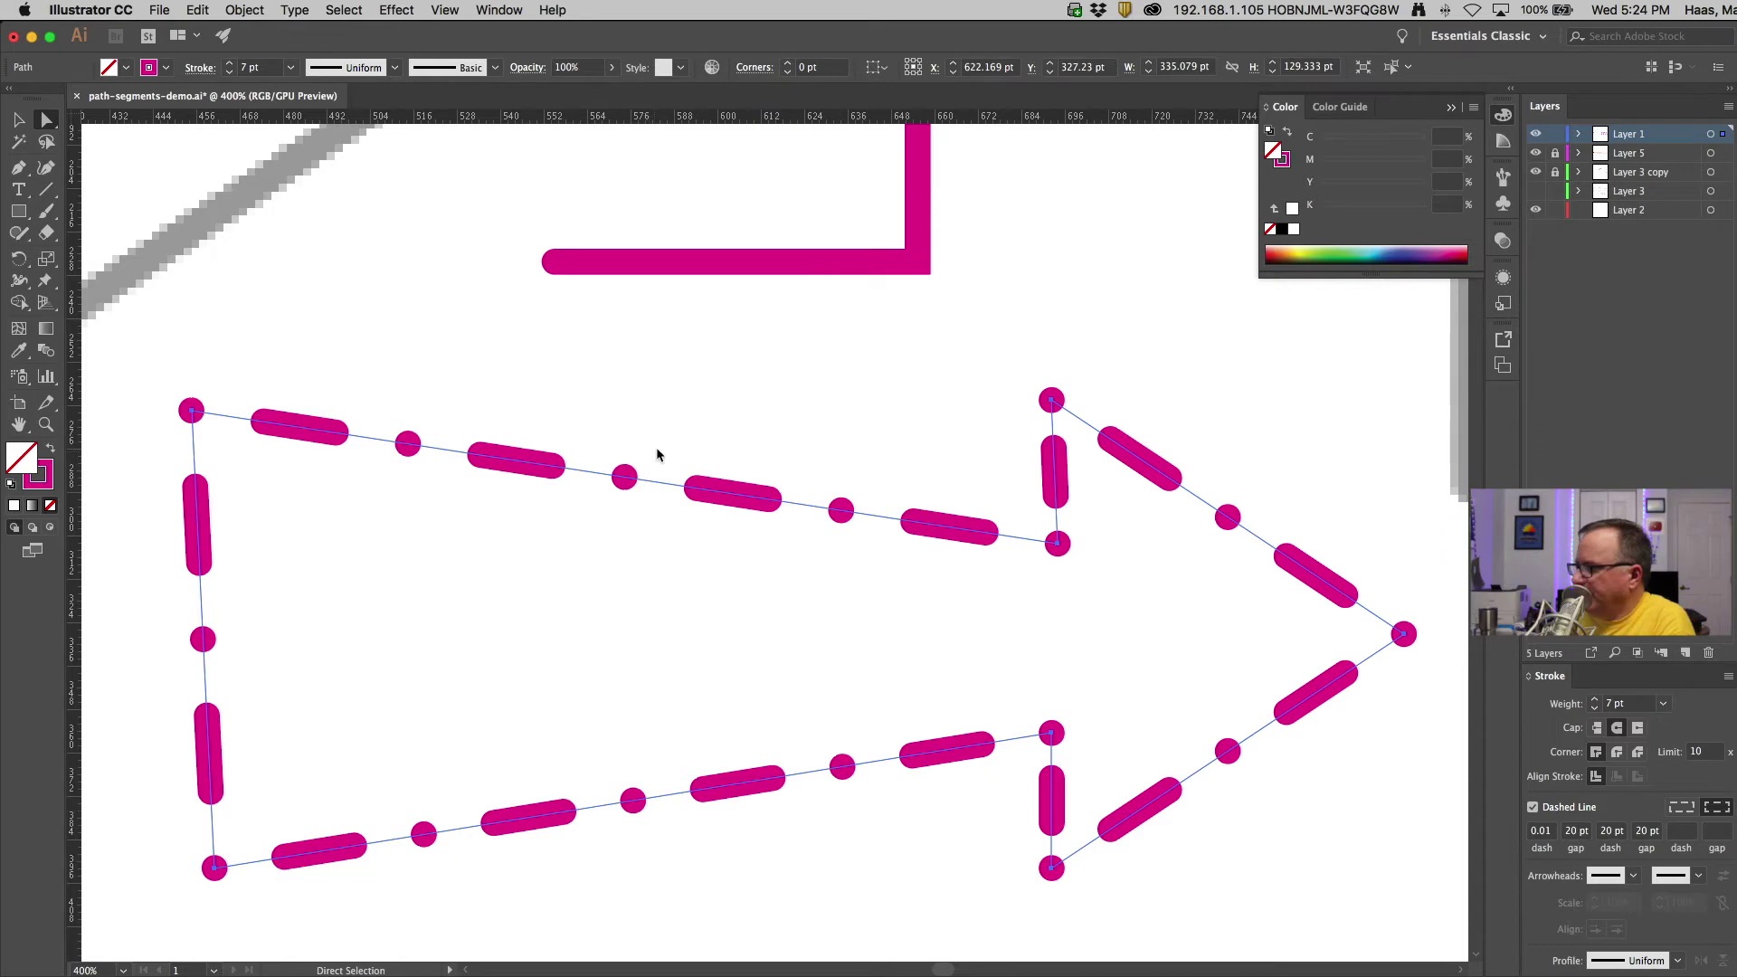
{"action": "left_click", "coordinate": [689, 440], "text": "alt+super"}
{"action": "left_click", "coordinate": [708, 485], "text": "alt+super"}
Draw a new straight horizontal line below the dashed arrow with the Pen tool
{"action": "left_click", "coordinate": [806, 643], "text": "alt+super"}
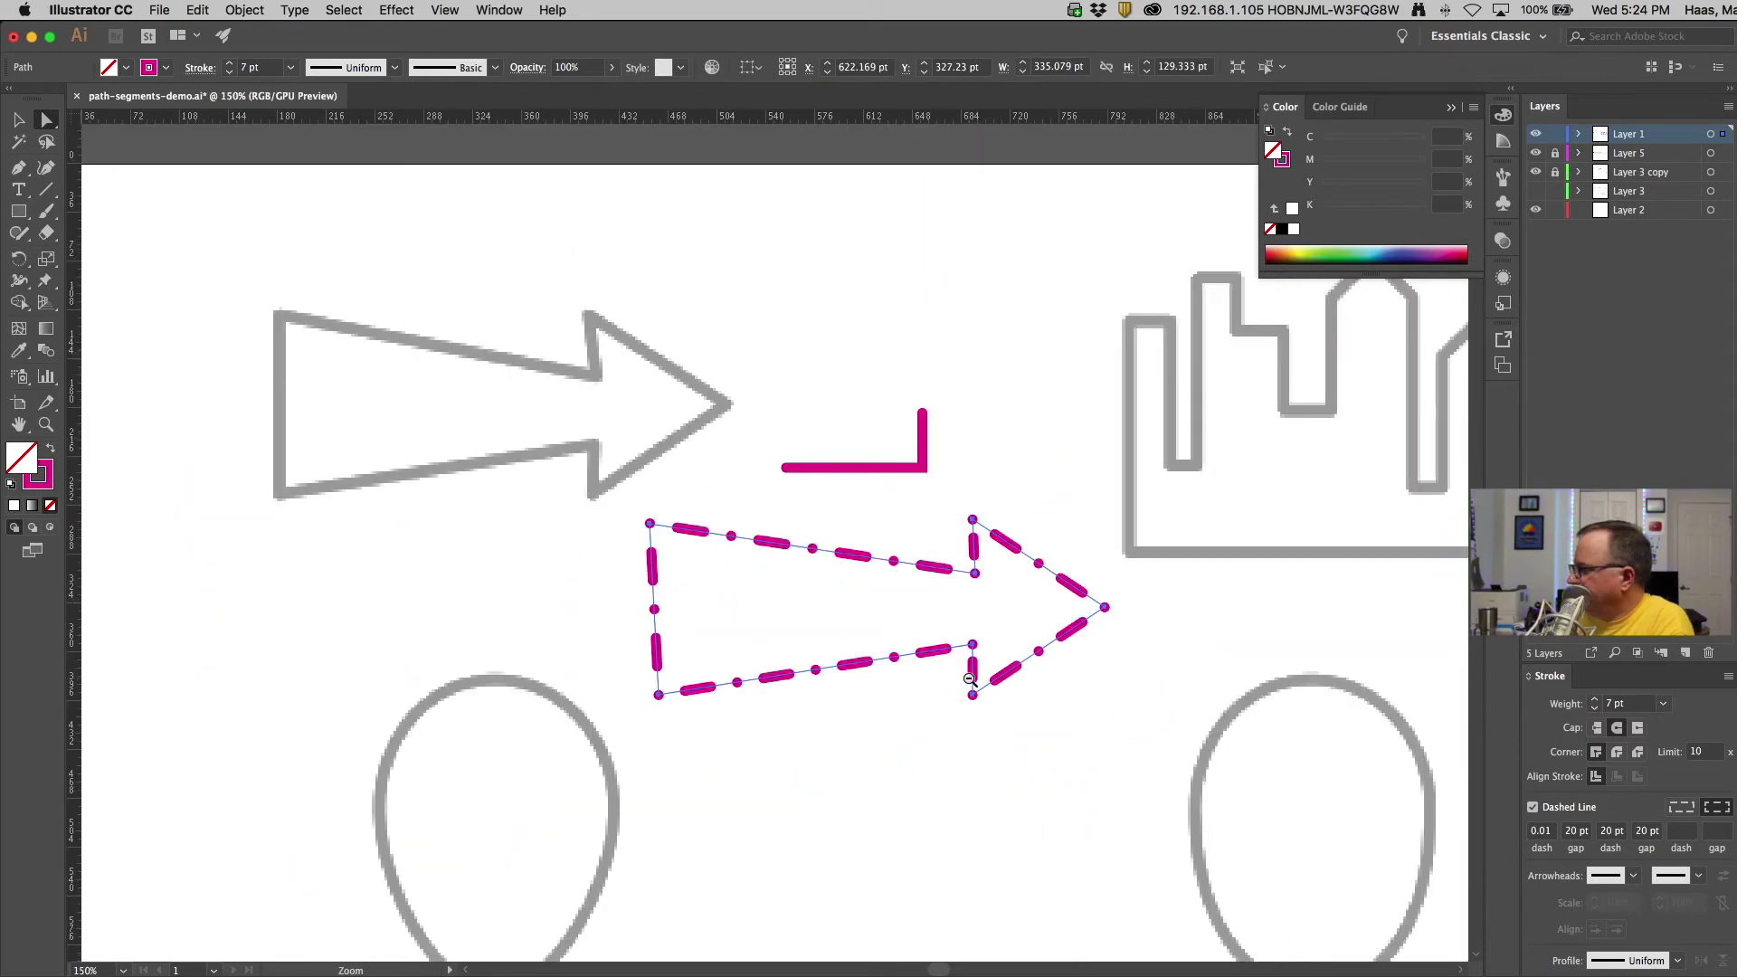
{"action": "left_click_drag", "start_coordinate": [969, 678], "coordinate": [533, 332]}
{"action": "left_click", "coordinate": [382, 157]}
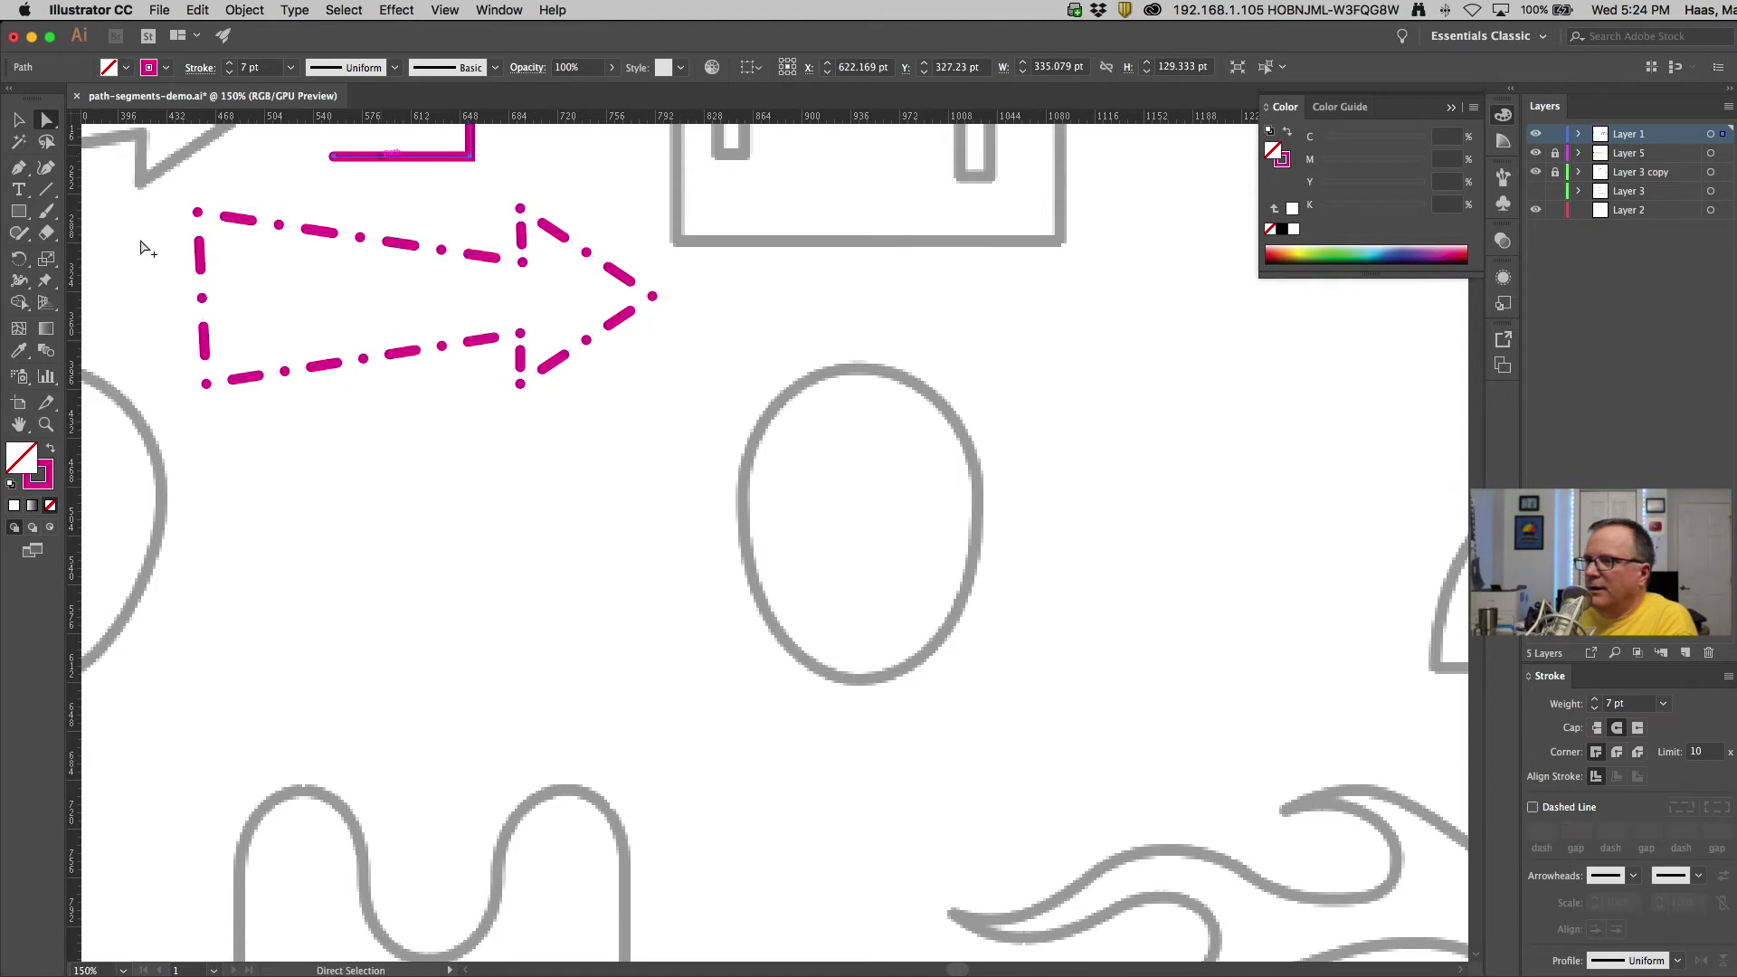
{"action": "key", "text": "p"}
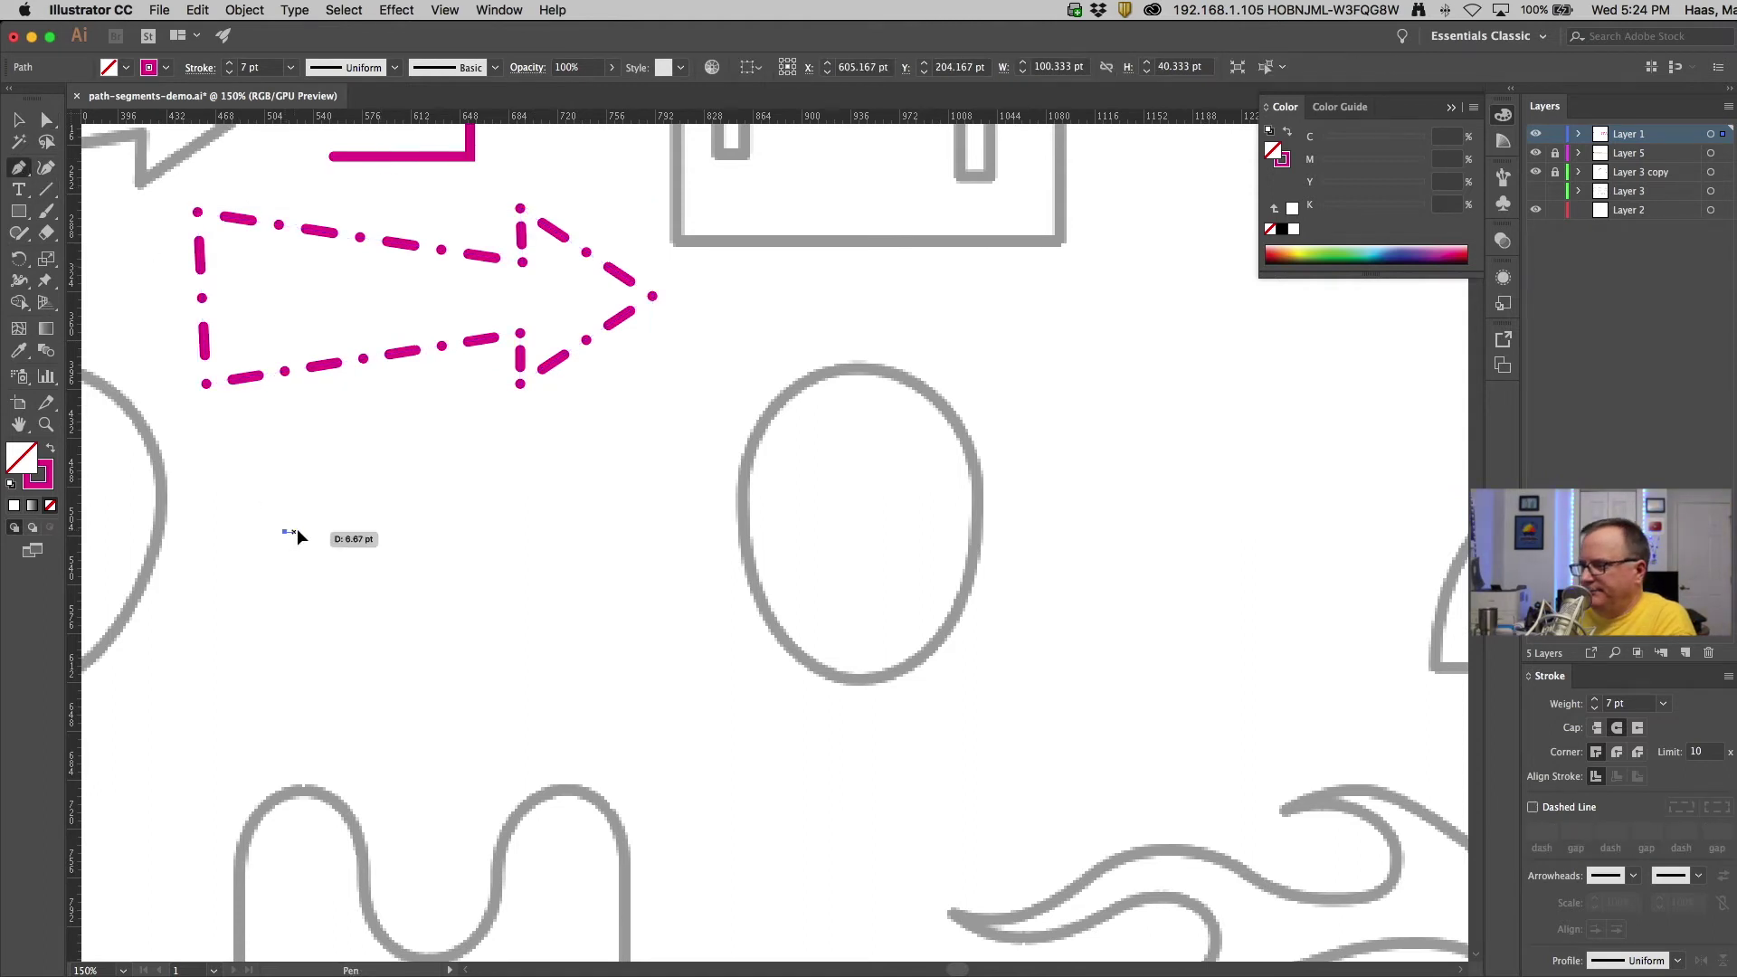
{"action": "left_click", "coordinate": [552, 532]}
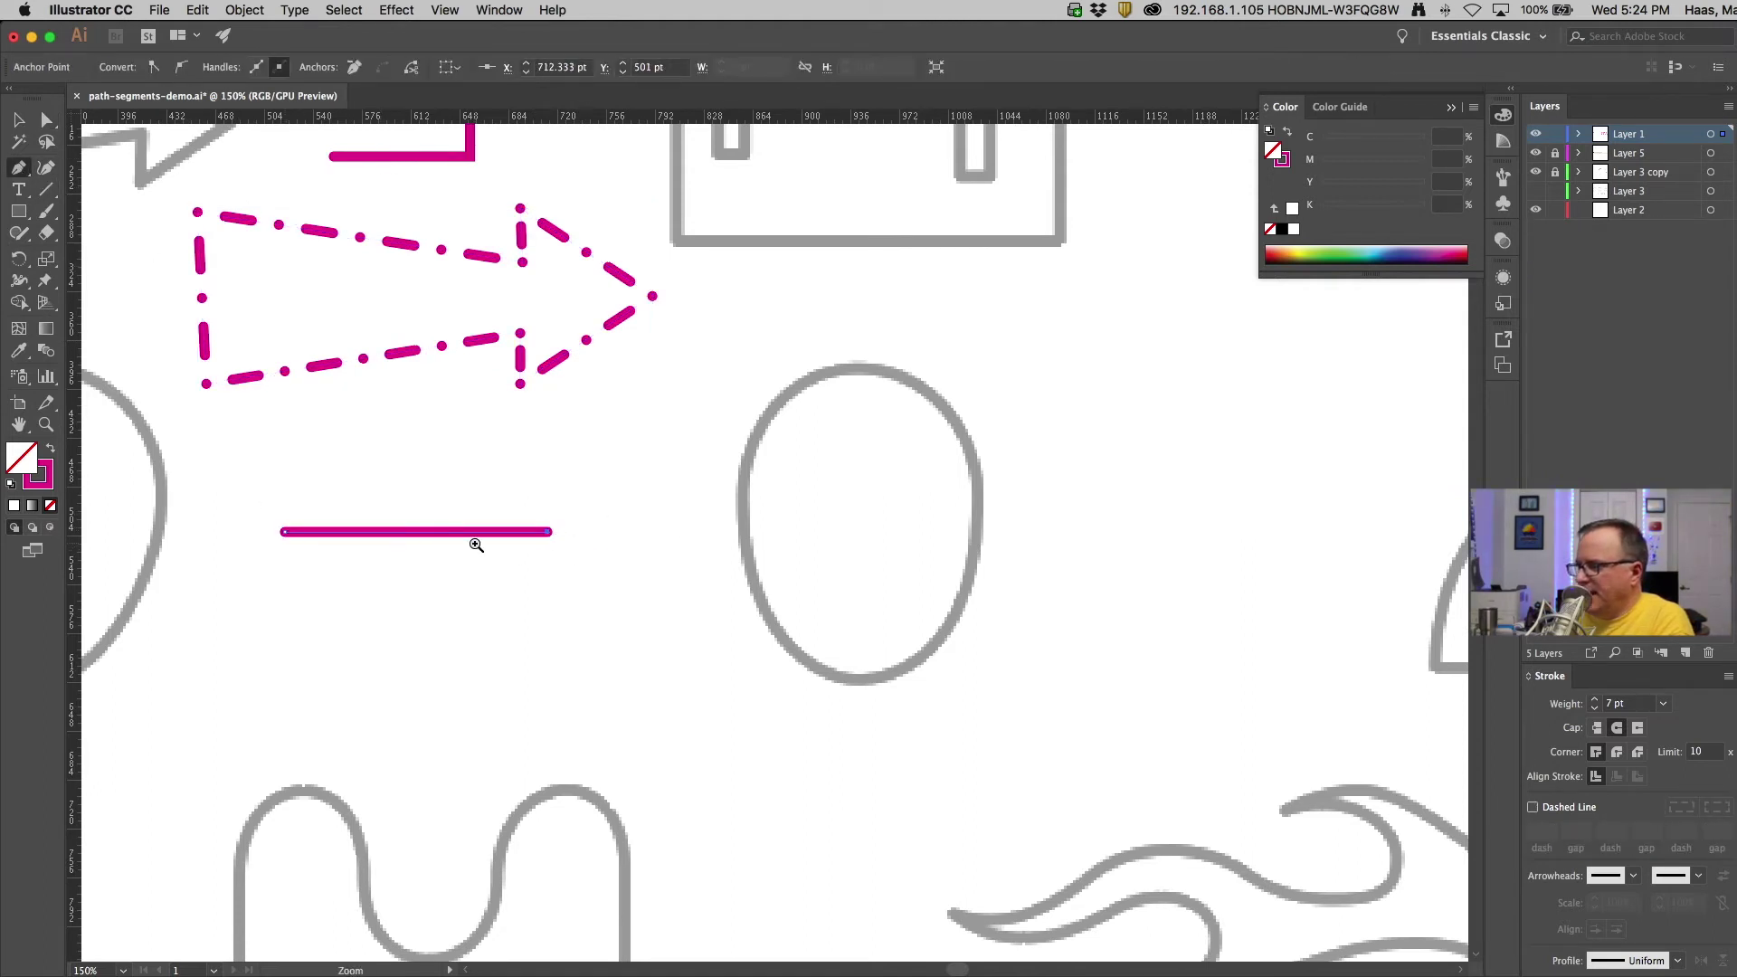
{"action": "left_click", "coordinate": [476, 545]}
{"action": "left_click", "coordinate": [535, 547]}
{"action": "left_click_drag", "start_coordinate": [1132, 533], "coordinate": [787, 624]}
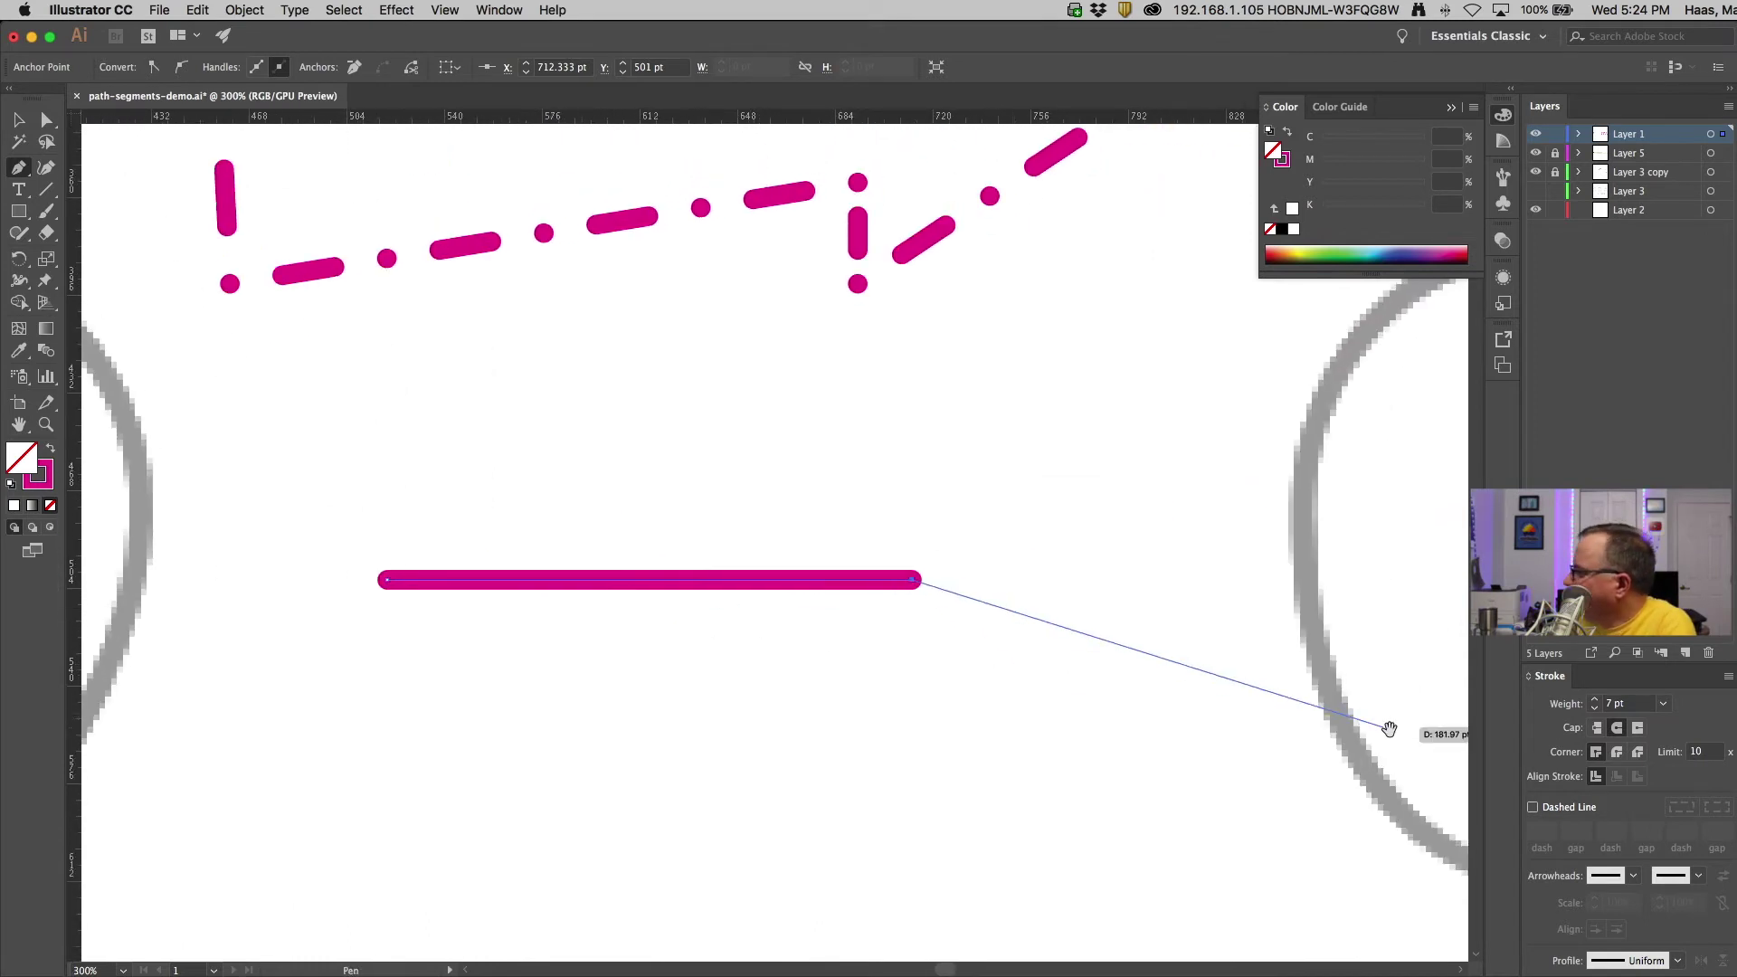
Put a barbed arrowhead on the line's start and a feathered tail on its end
{"action": "left_click", "coordinate": [1633, 876]}
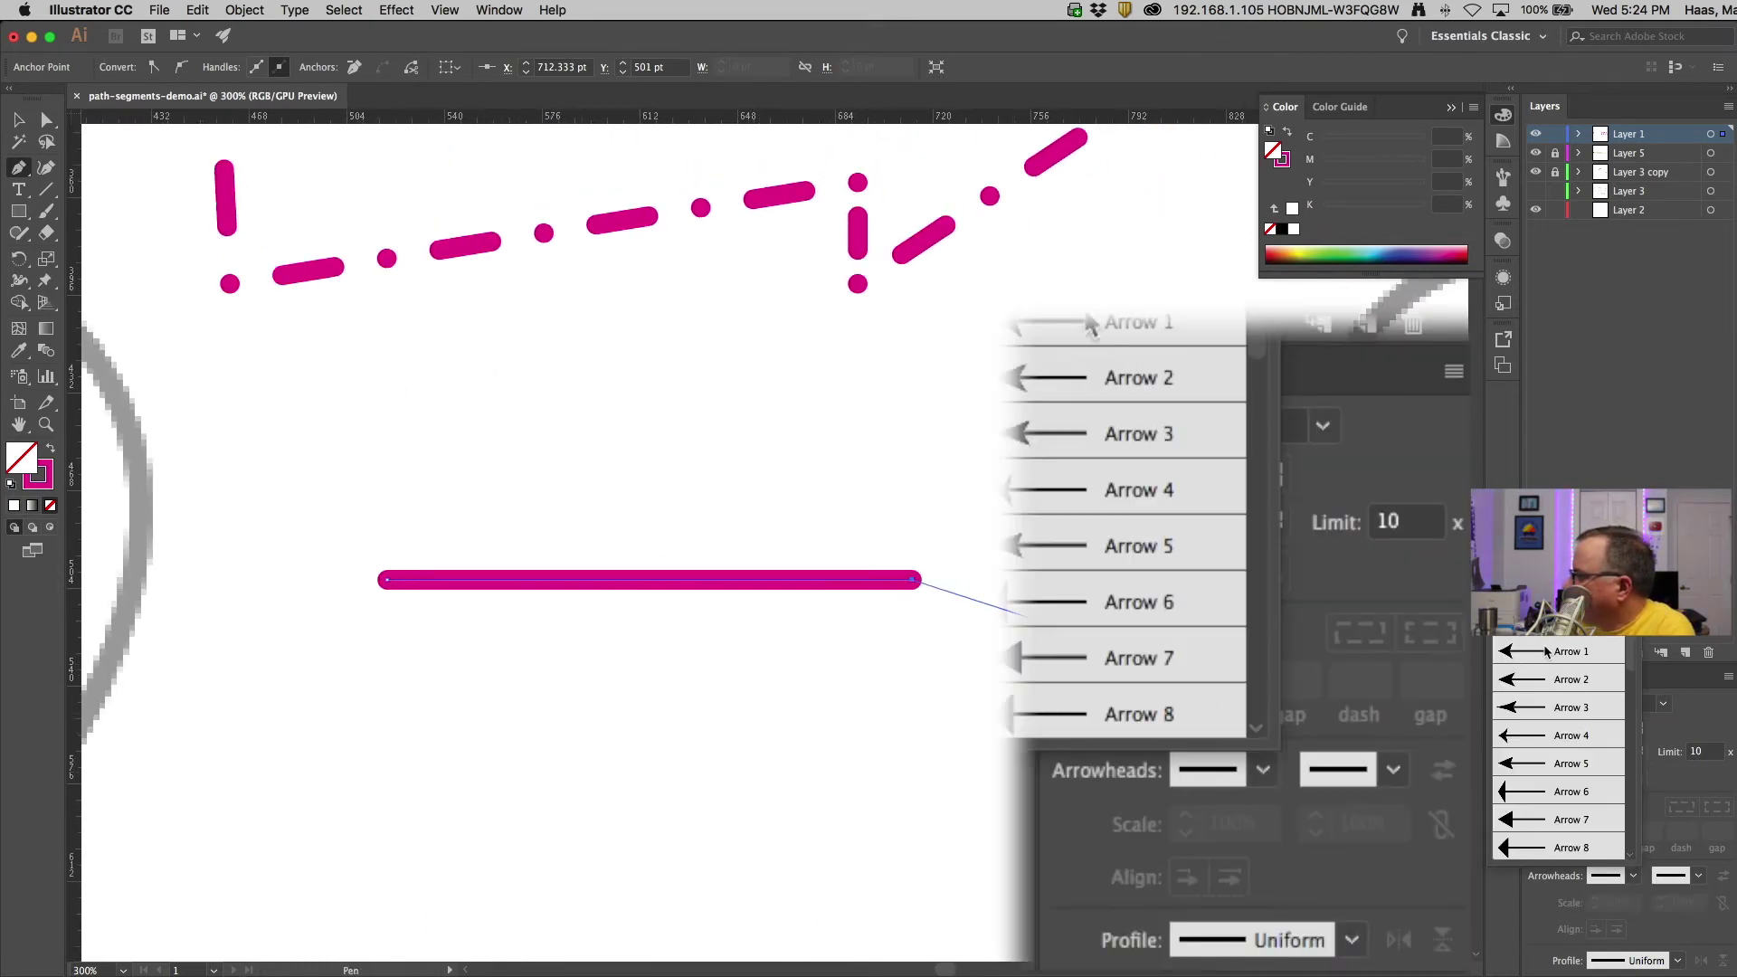
{"action": "left_click", "coordinate": [1546, 679]}
{"action": "left_click", "coordinate": [1690, 877]}
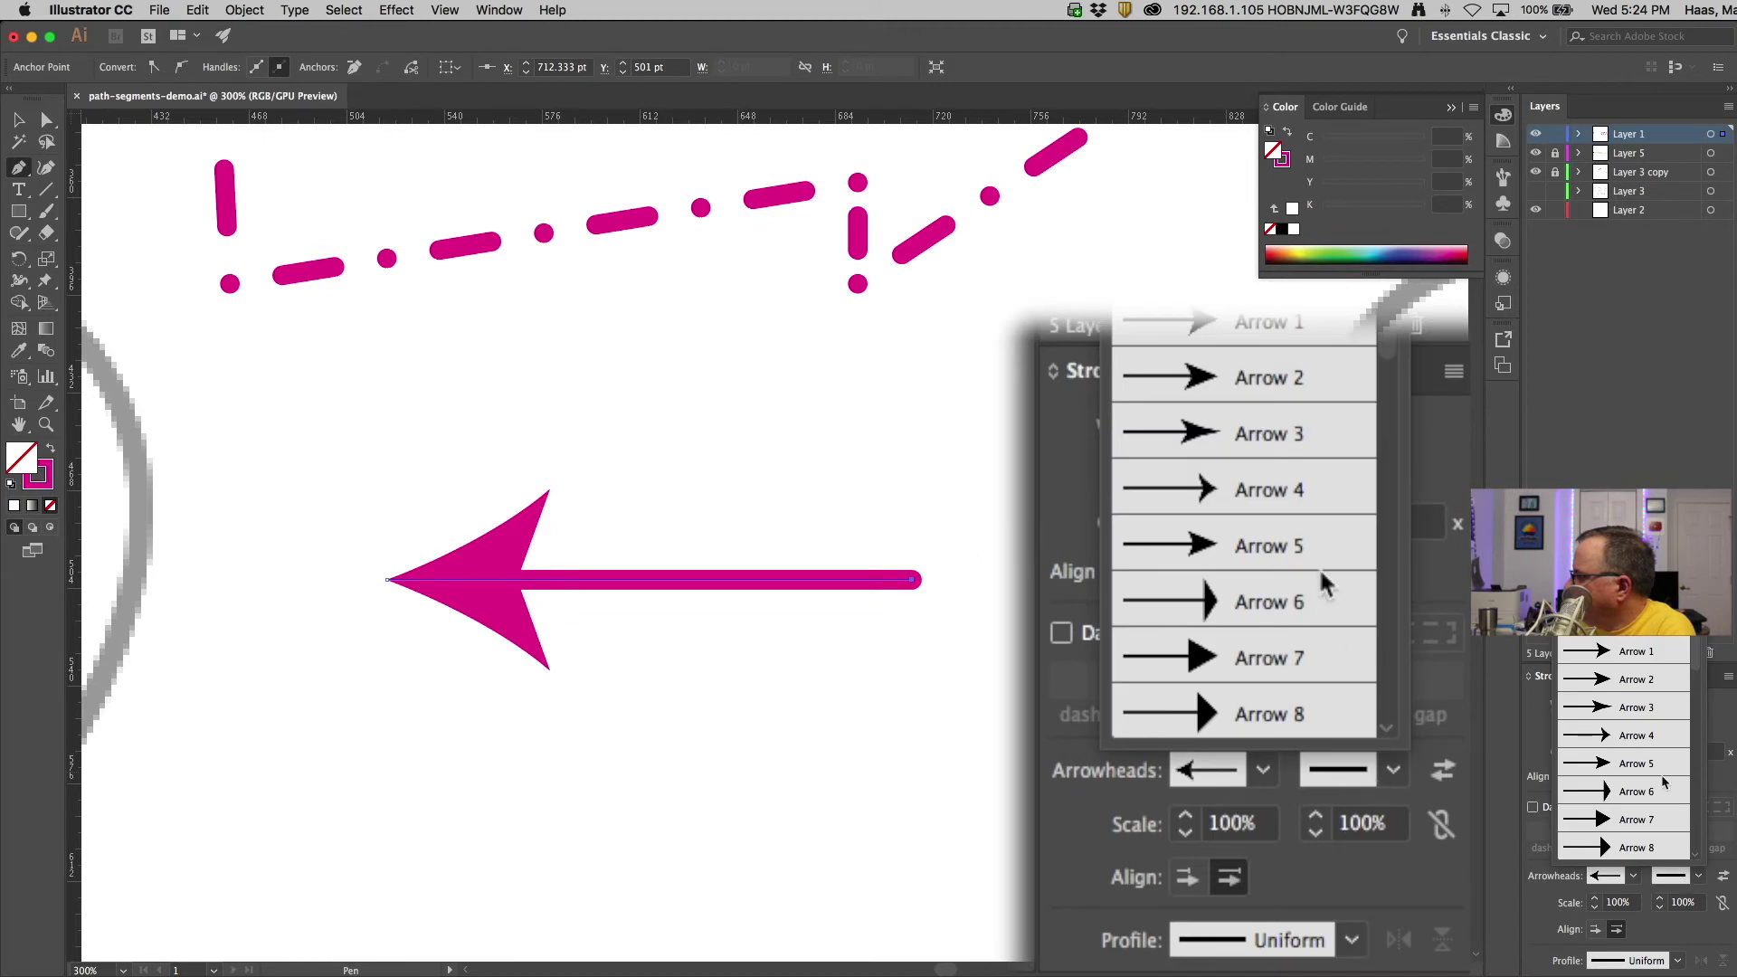
{"action": "scroll", "coordinate": [1640, 781], "scroll_direction": "down", "scroll_amount": 10}
{"action": "scroll", "coordinate": [1602, 697], "scroll_direction": "up", "scroll_amount": 4}
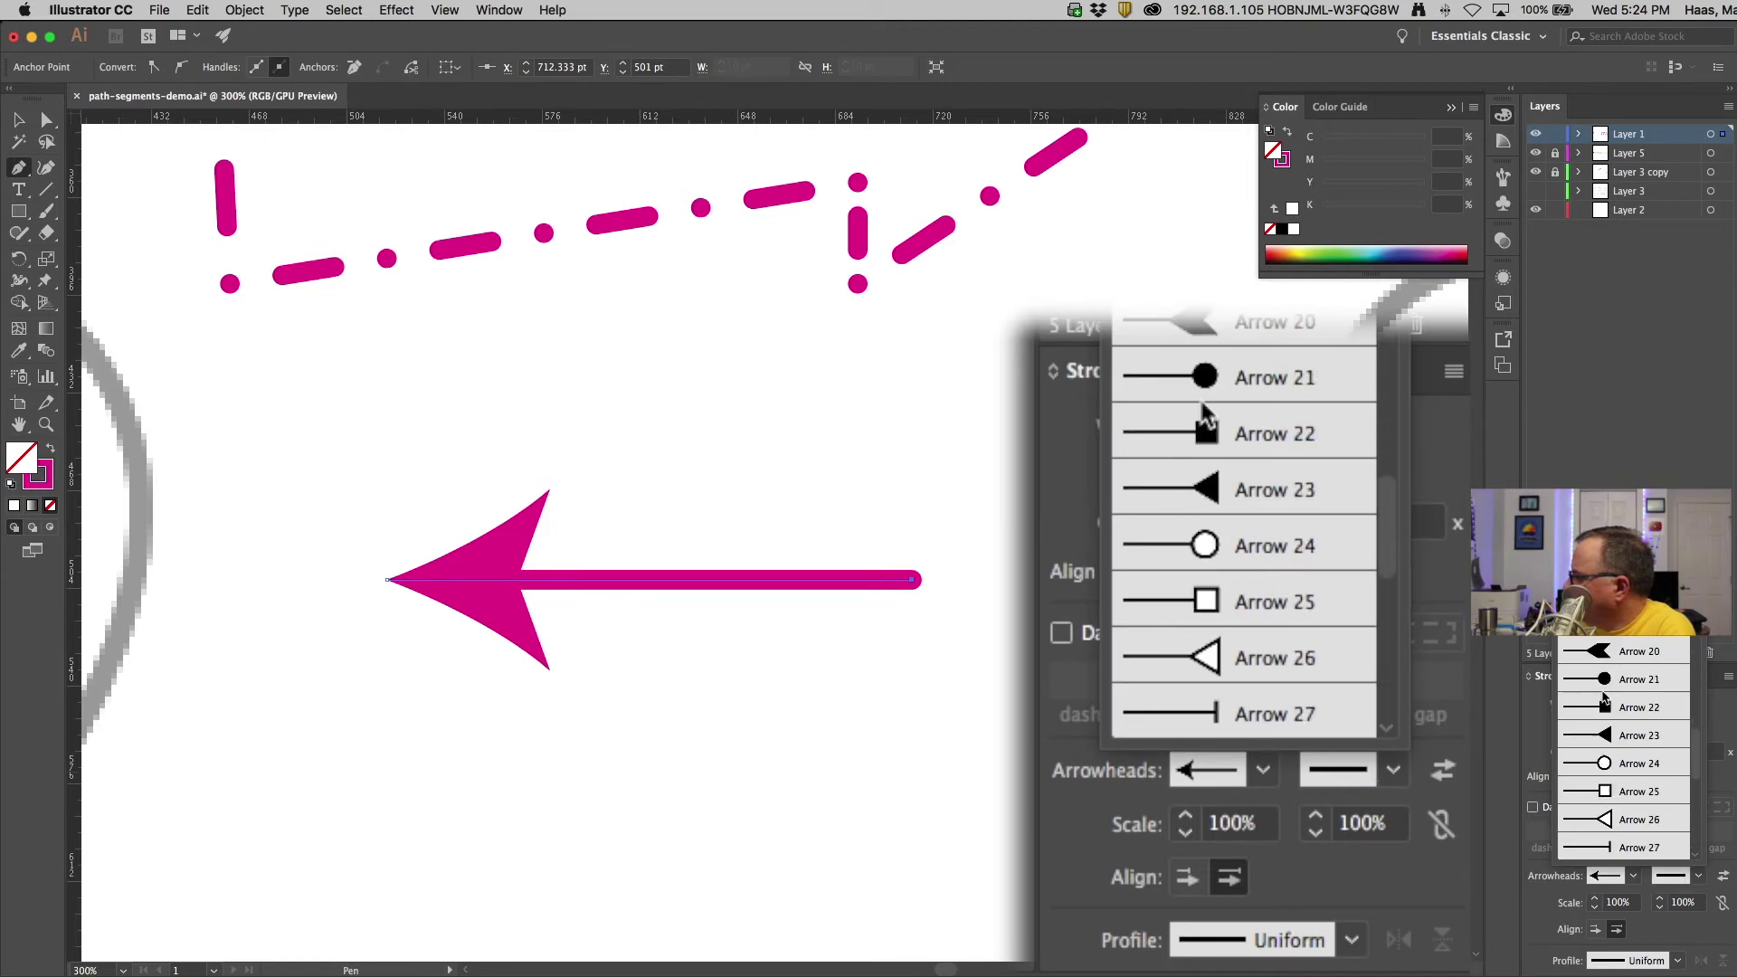
{"action": "scroll", "coordinate": [1604, 698], "scroll_direction": "down", "scroll_amount": 2}
{"action": "left_click", "coordinate": [1592, 836]}
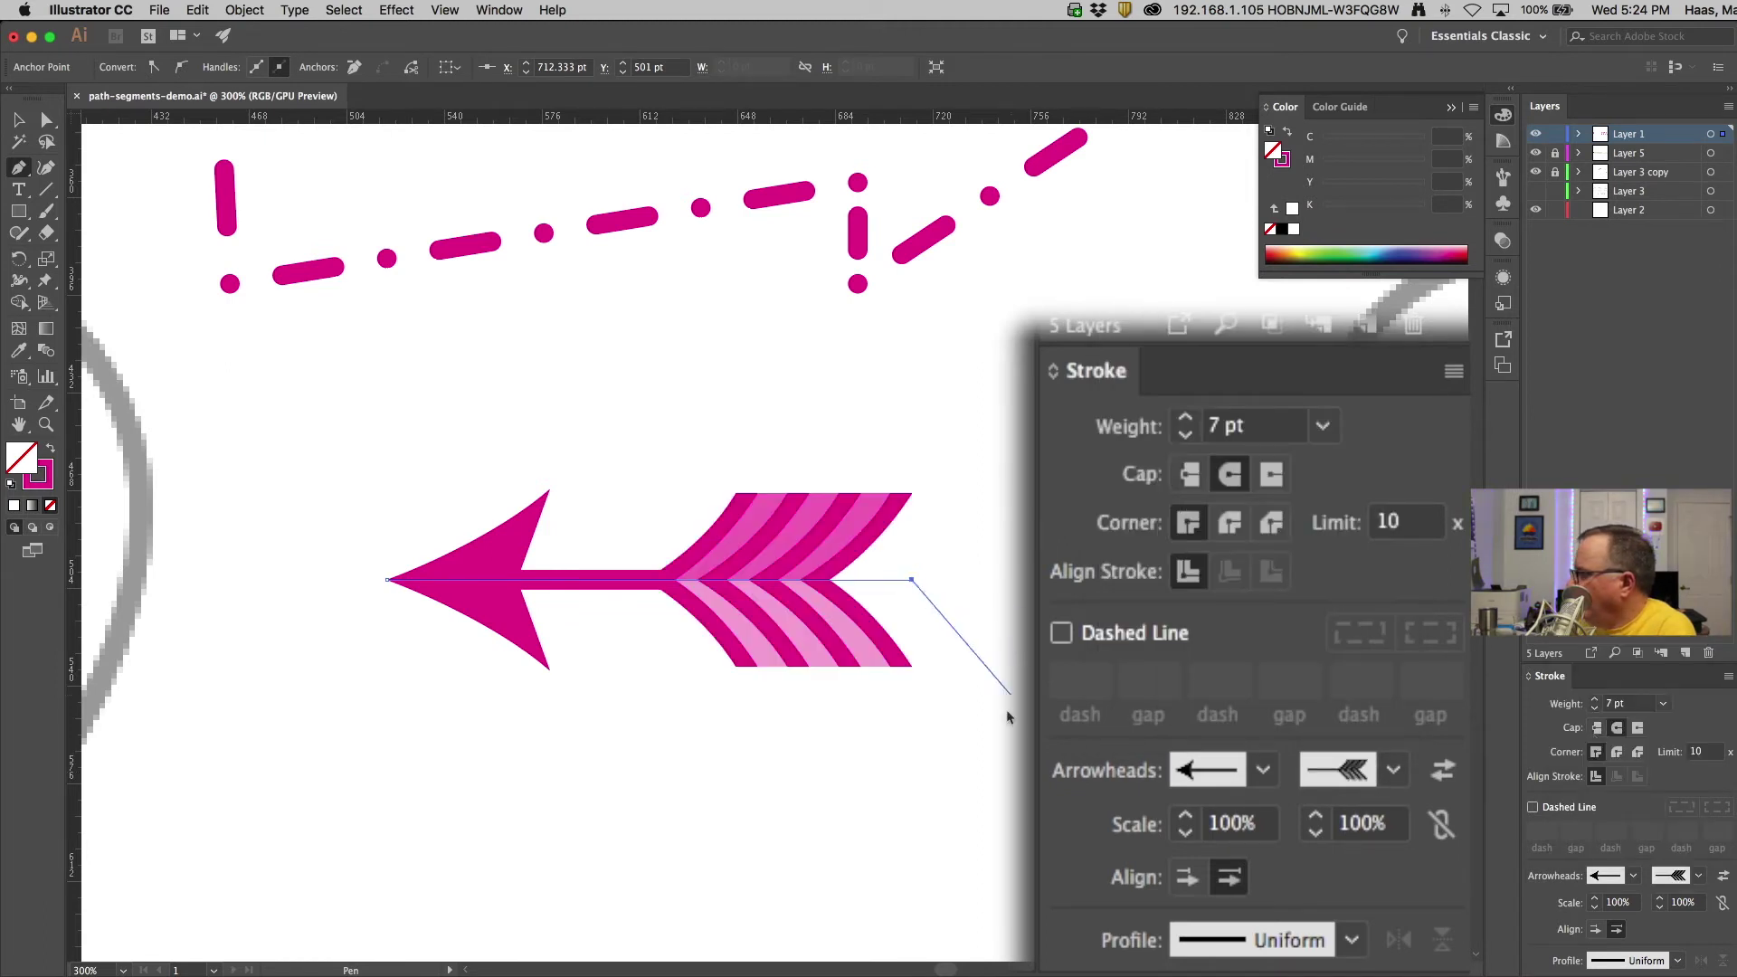
{"action": "left_click", "coordinate": [45, 119]}
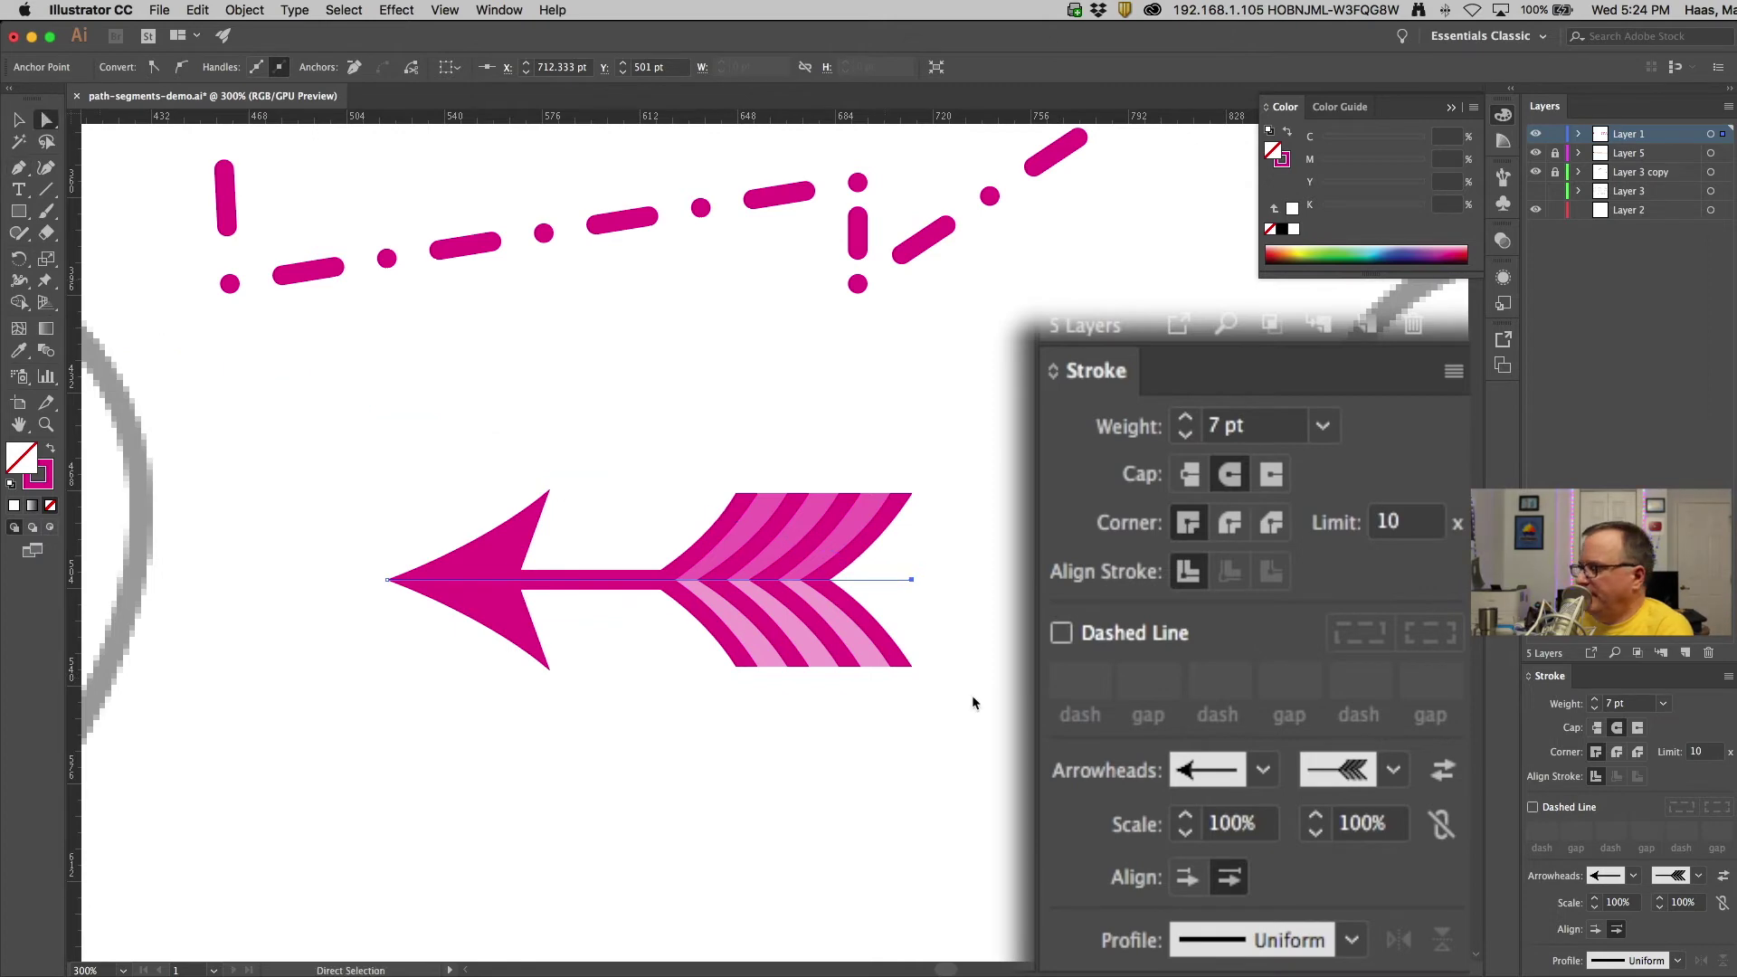
Scale both the start arrowhead and the feathered tail to 50%
{"action": "left_click", "coordinate": [1595, 908]}
{"action": "left_click", "coordinate": [1595, 908]}
{"action": "left_click", "coordinate": [1595, 908]}
{"action": "left_click", "coordinate": [1616, 904]}
{"action": "type", "text": "50"}
{"action": "key", "text": "Return"}
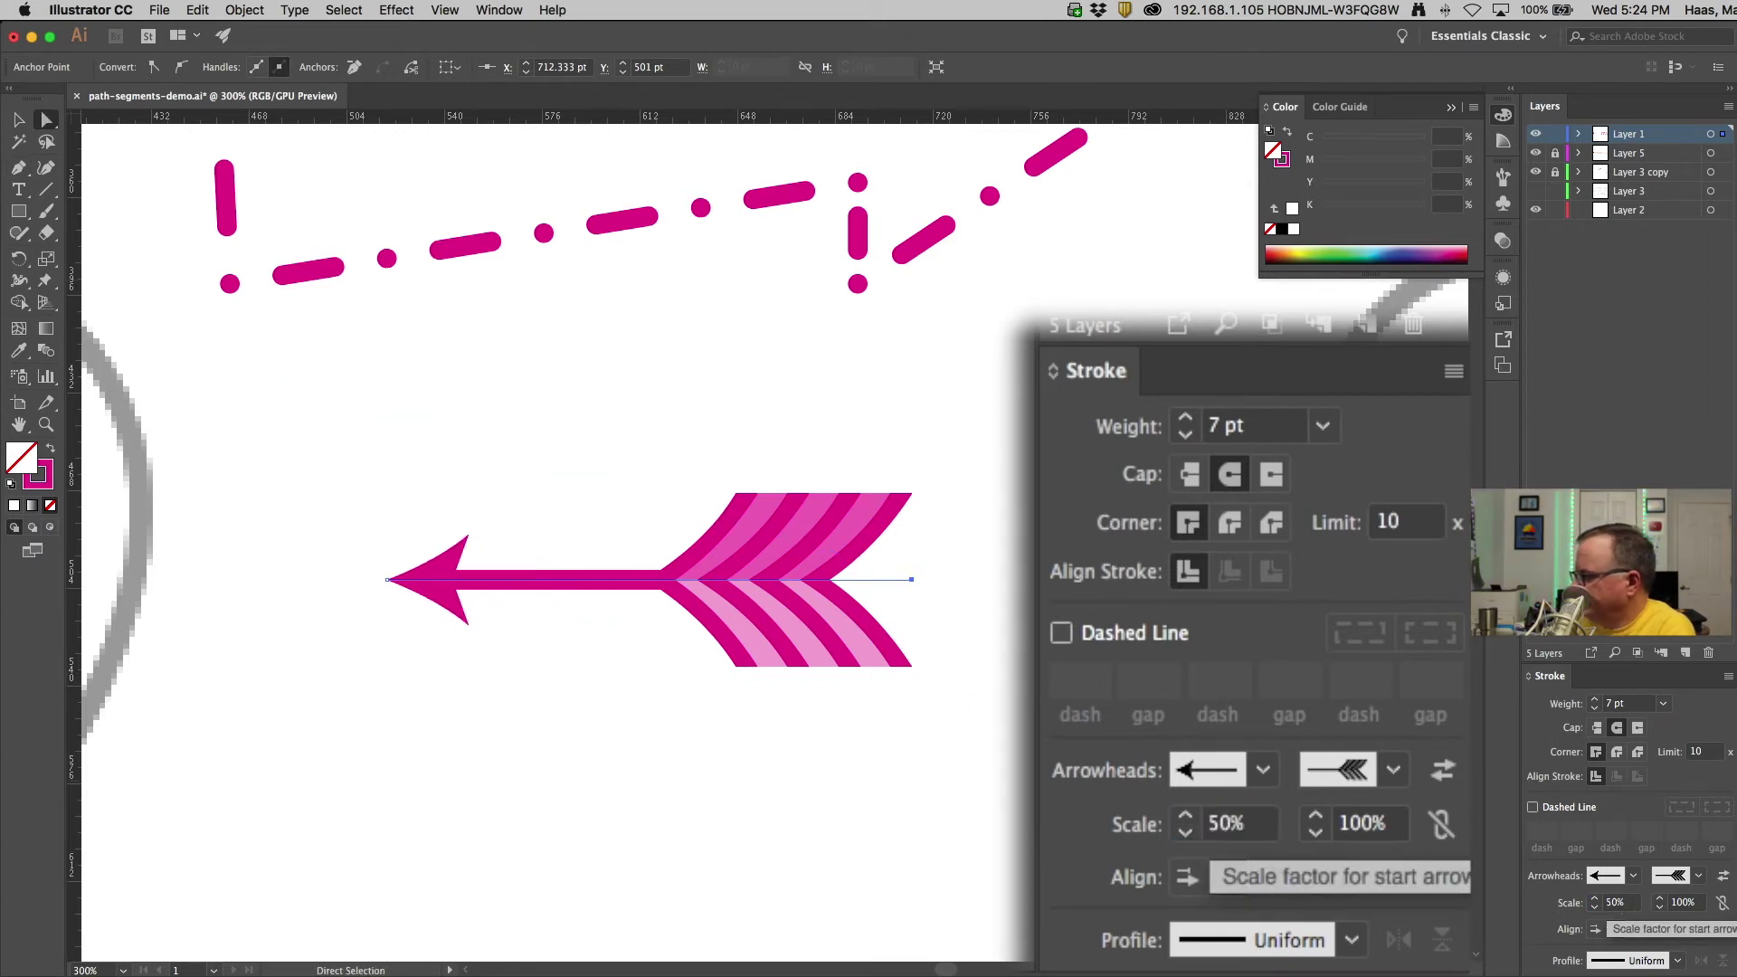
{"action": "left_click", "coordinate": [1680, 901]}
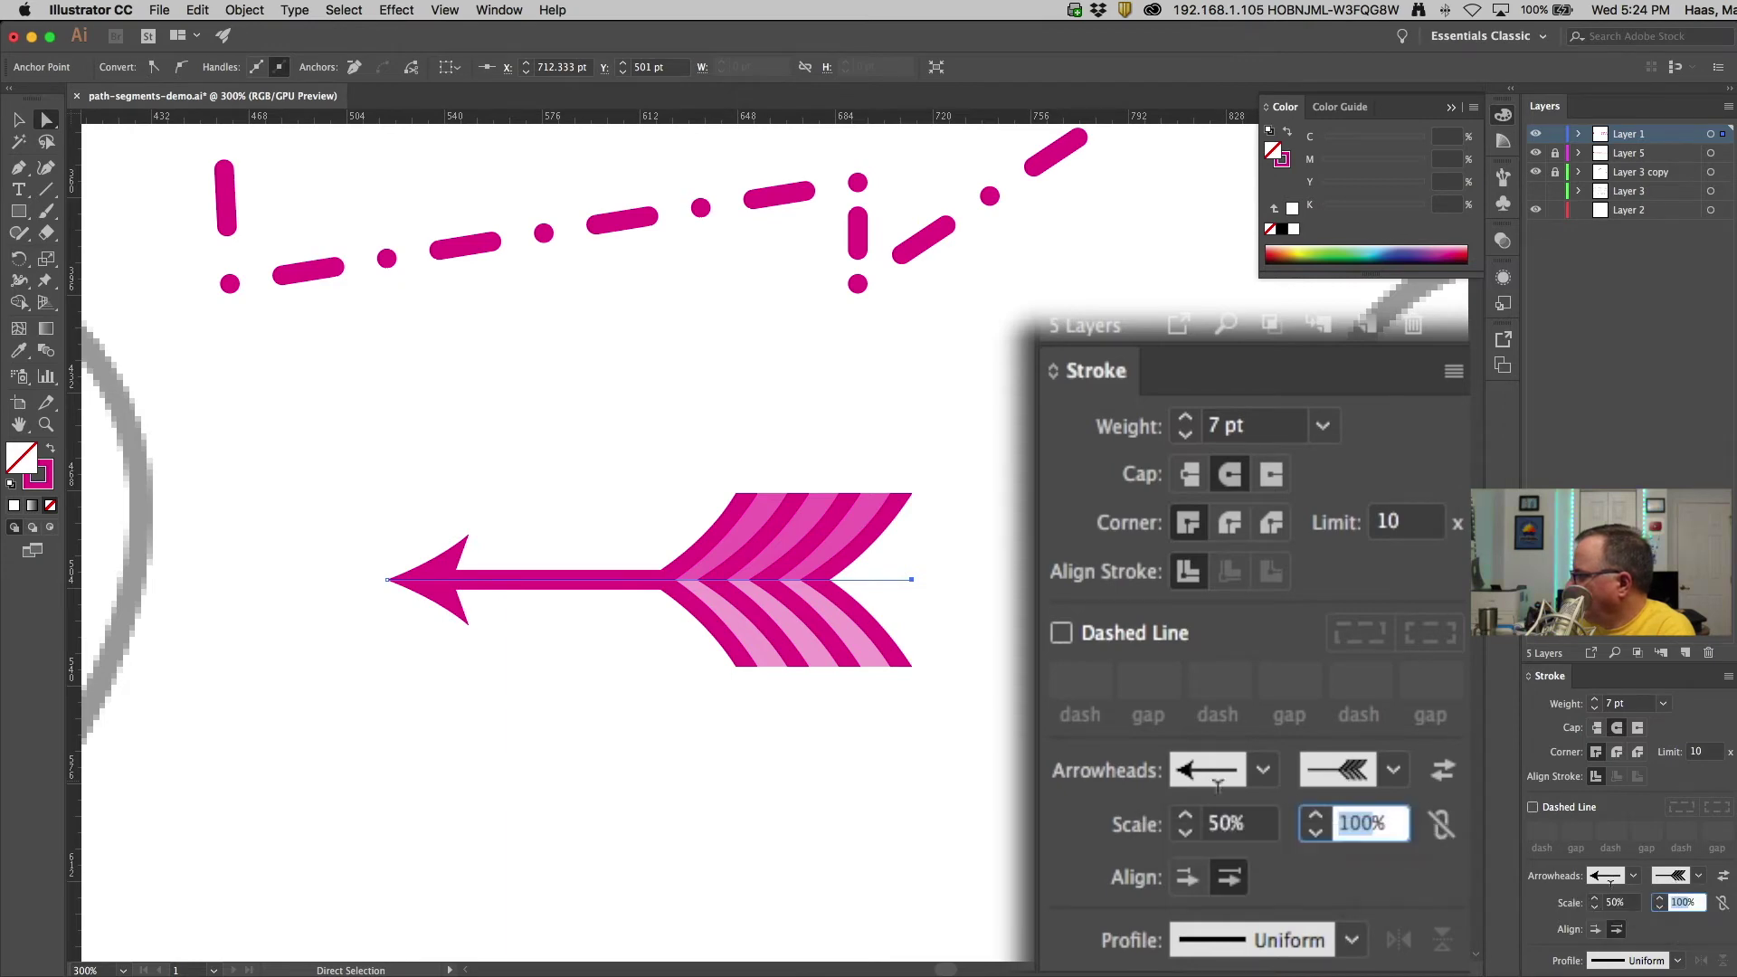
{"action": "type", "text": "50"}
{"action": "key", "text": "Return"}
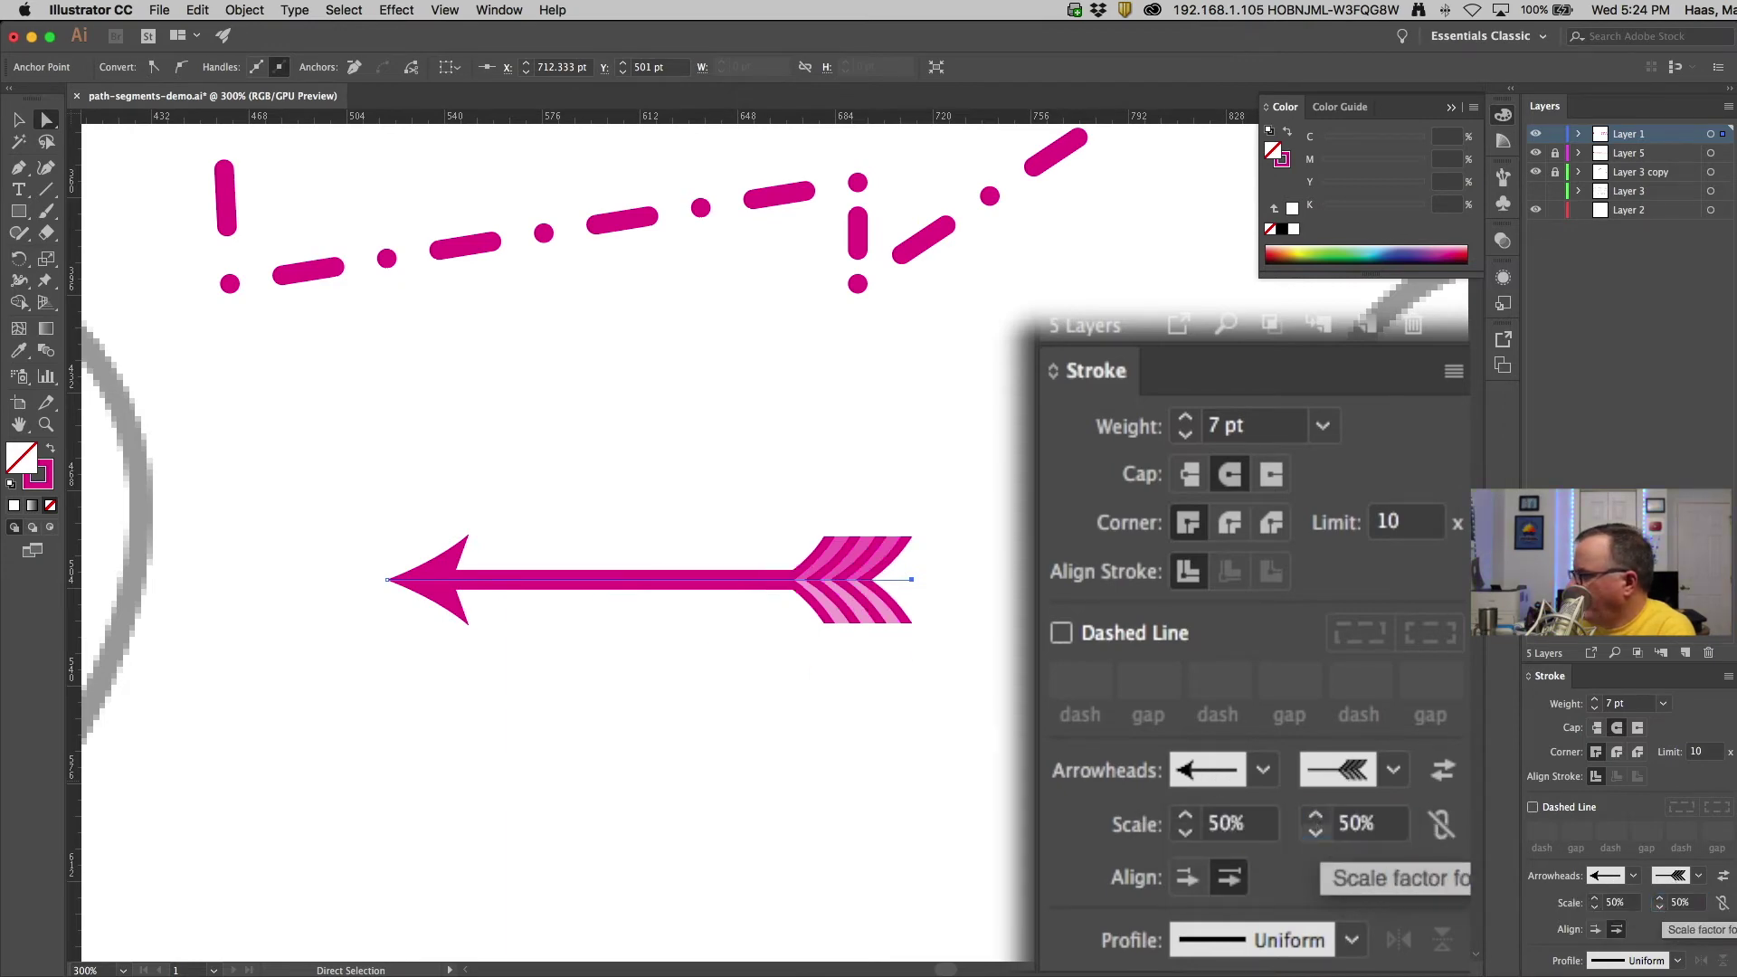
Try heavier stroke weights on the arrow, then return it to 7 pt
{"action": "left_click", "coordinate": [488, 586]}
{"action": "left_click", "coordinate": [1595, 701]}
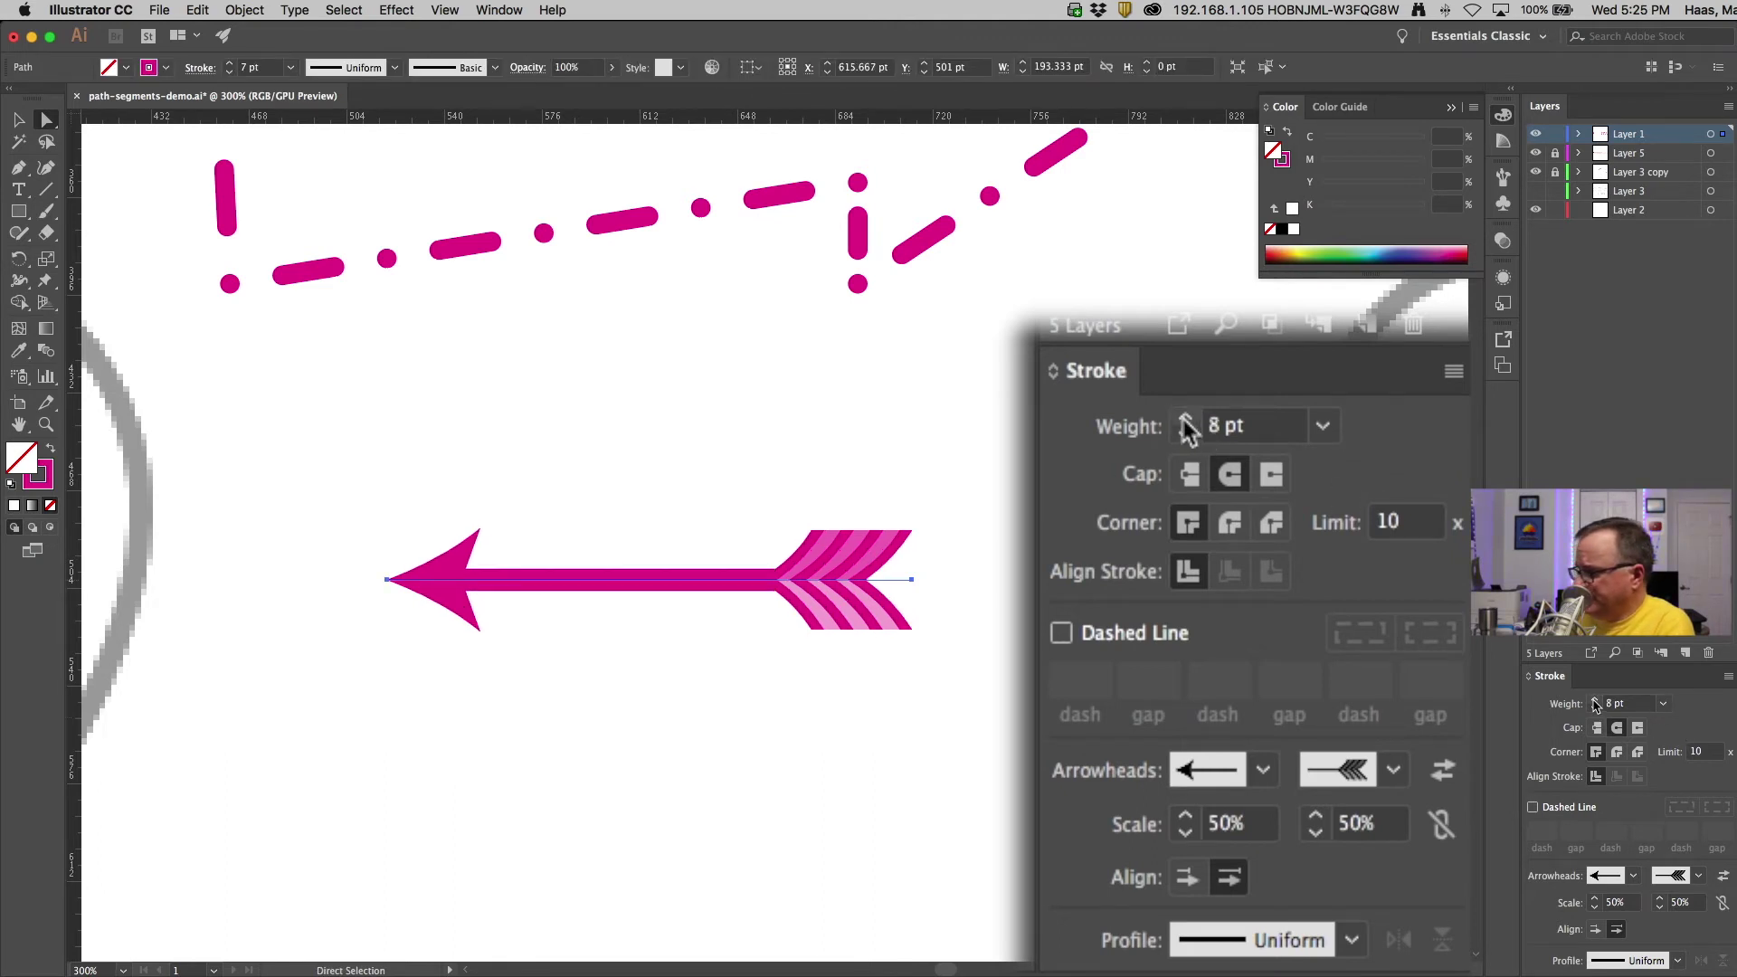
{"action": "left_click", "coordinate": [1596, 702]}
{"action": "left_click", "coordinate": [1596, 702]}
{"action": "left_click", "coordinate": [1596, 702]}
{"action": "left_click", "coordinate": [1596, 702]}
{"action": "left_click", "coordinate": [1595, 702]}
{"action": "left_click", "coordinate": [1596, 702]}
{"action": "left_click", "coordinate": [1596, 702]}
{"action": "left_click", "coordinate": [1596, 702]}
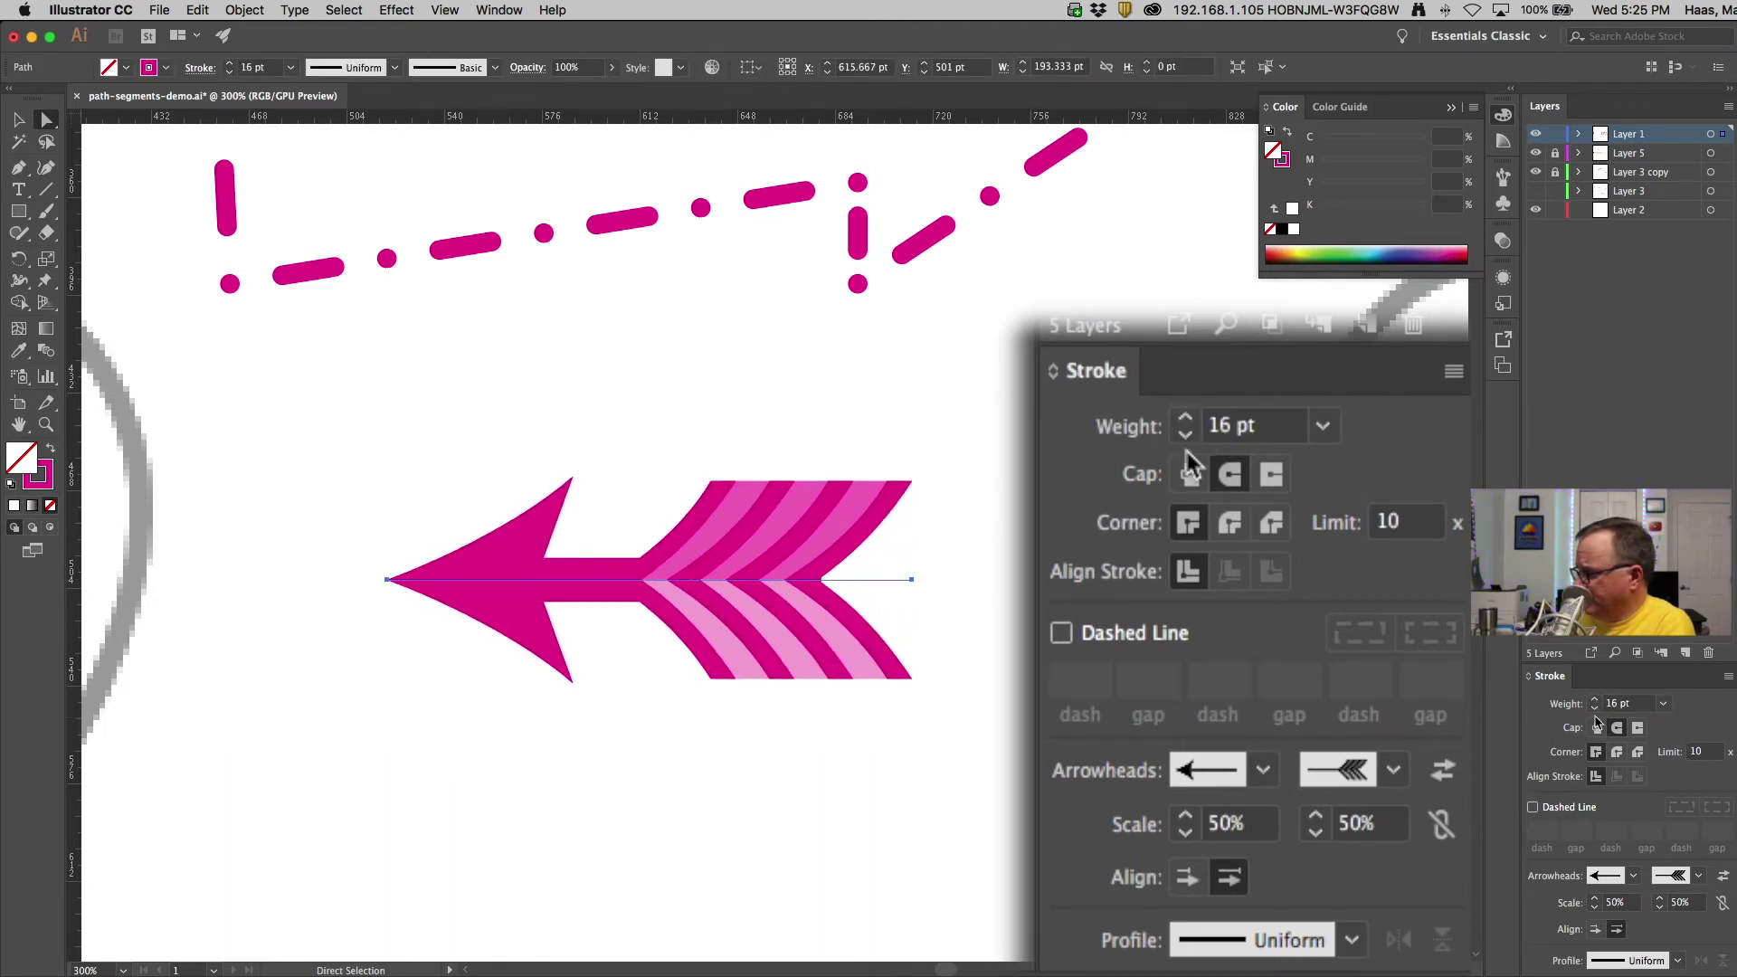
{"action": "left_click", "coordinate": [1595, 708]}
{"action": "left_click", "coordinate": [1595, 709]}
{"action": "left_click", "coordinate": [1594, 709]}
{"action": "left_click", "coordinate": [1595, 709]}
{"action": "left_click", "coordinate": [1595, 708]}
{"action": "left_click", "coordinate": [1594, 708]}
{"action": "left_click", "coordinate": [1595, 709]}
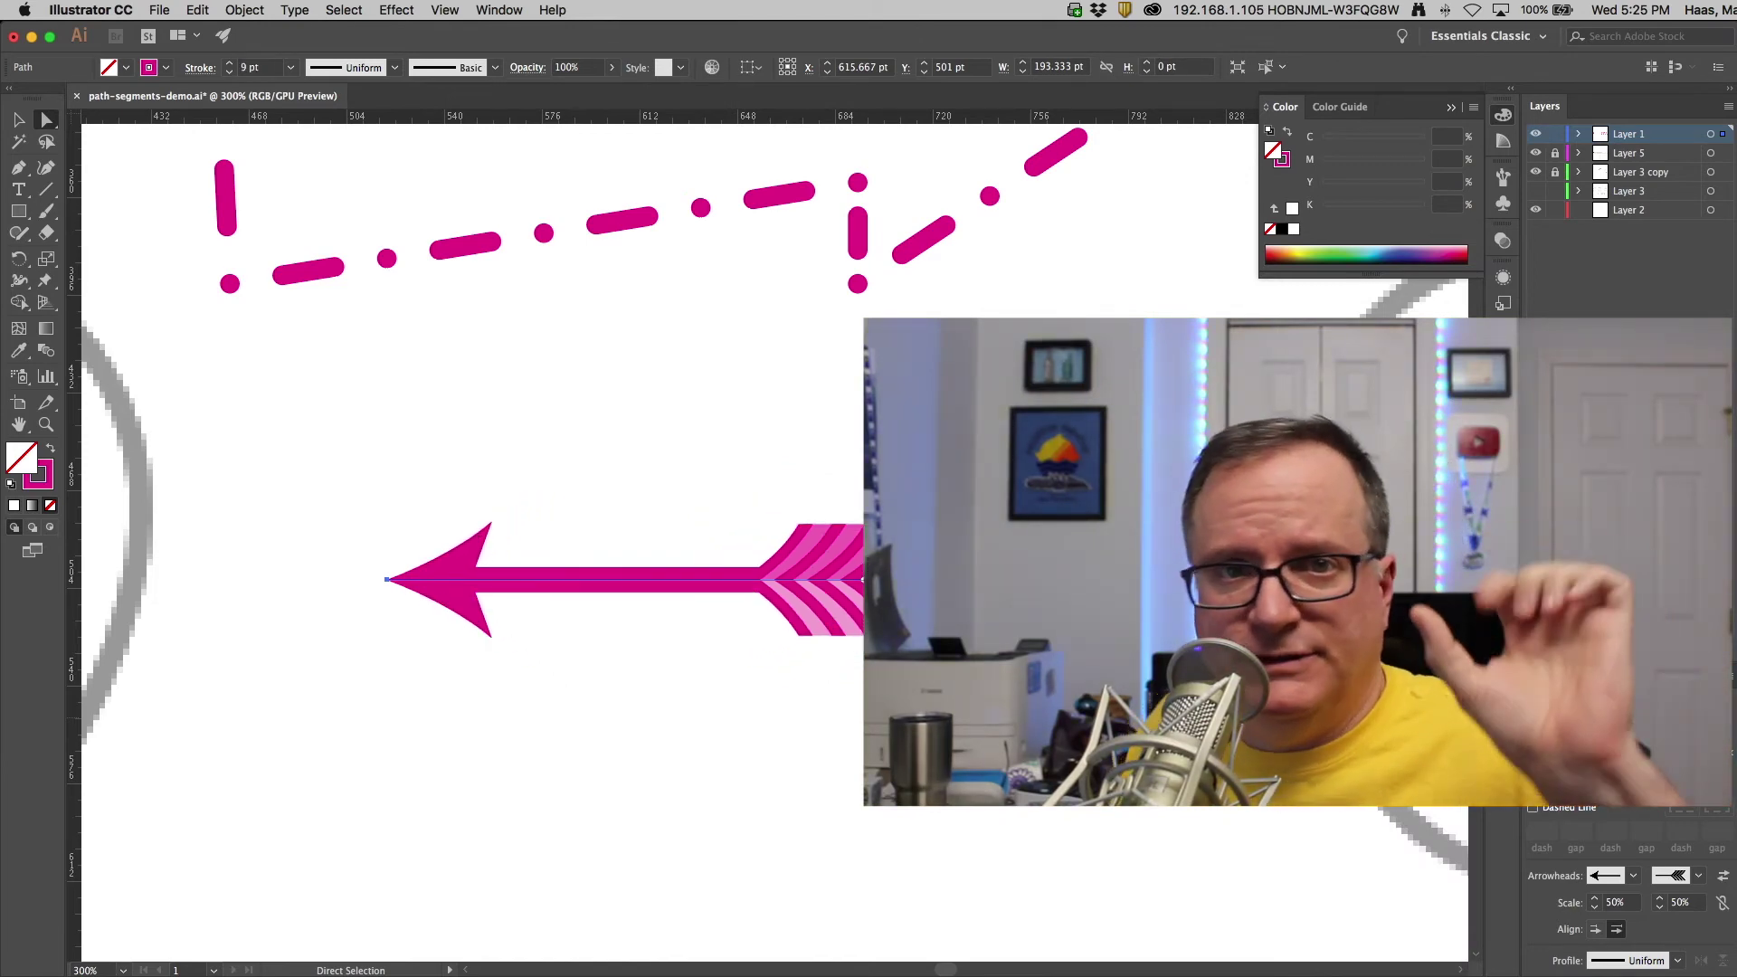
{"action": "left_click", "coordinate": [1595, 709]}
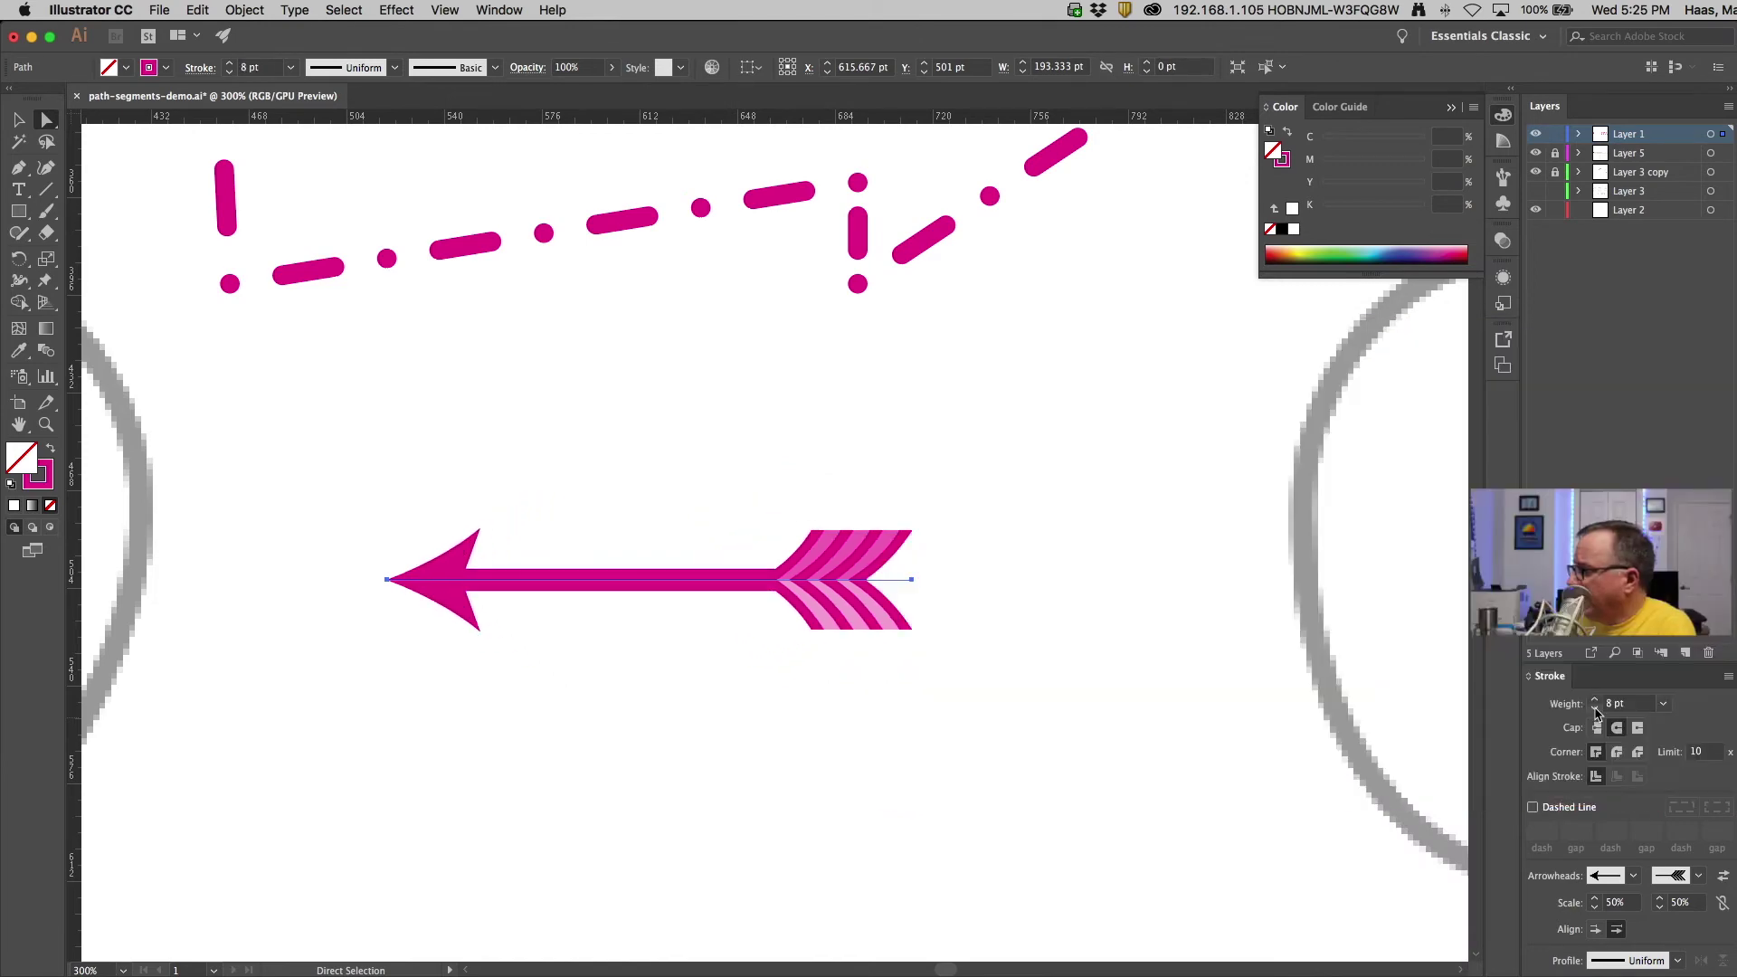
{"action": "left_click", "coordinate": [1596, 700]}
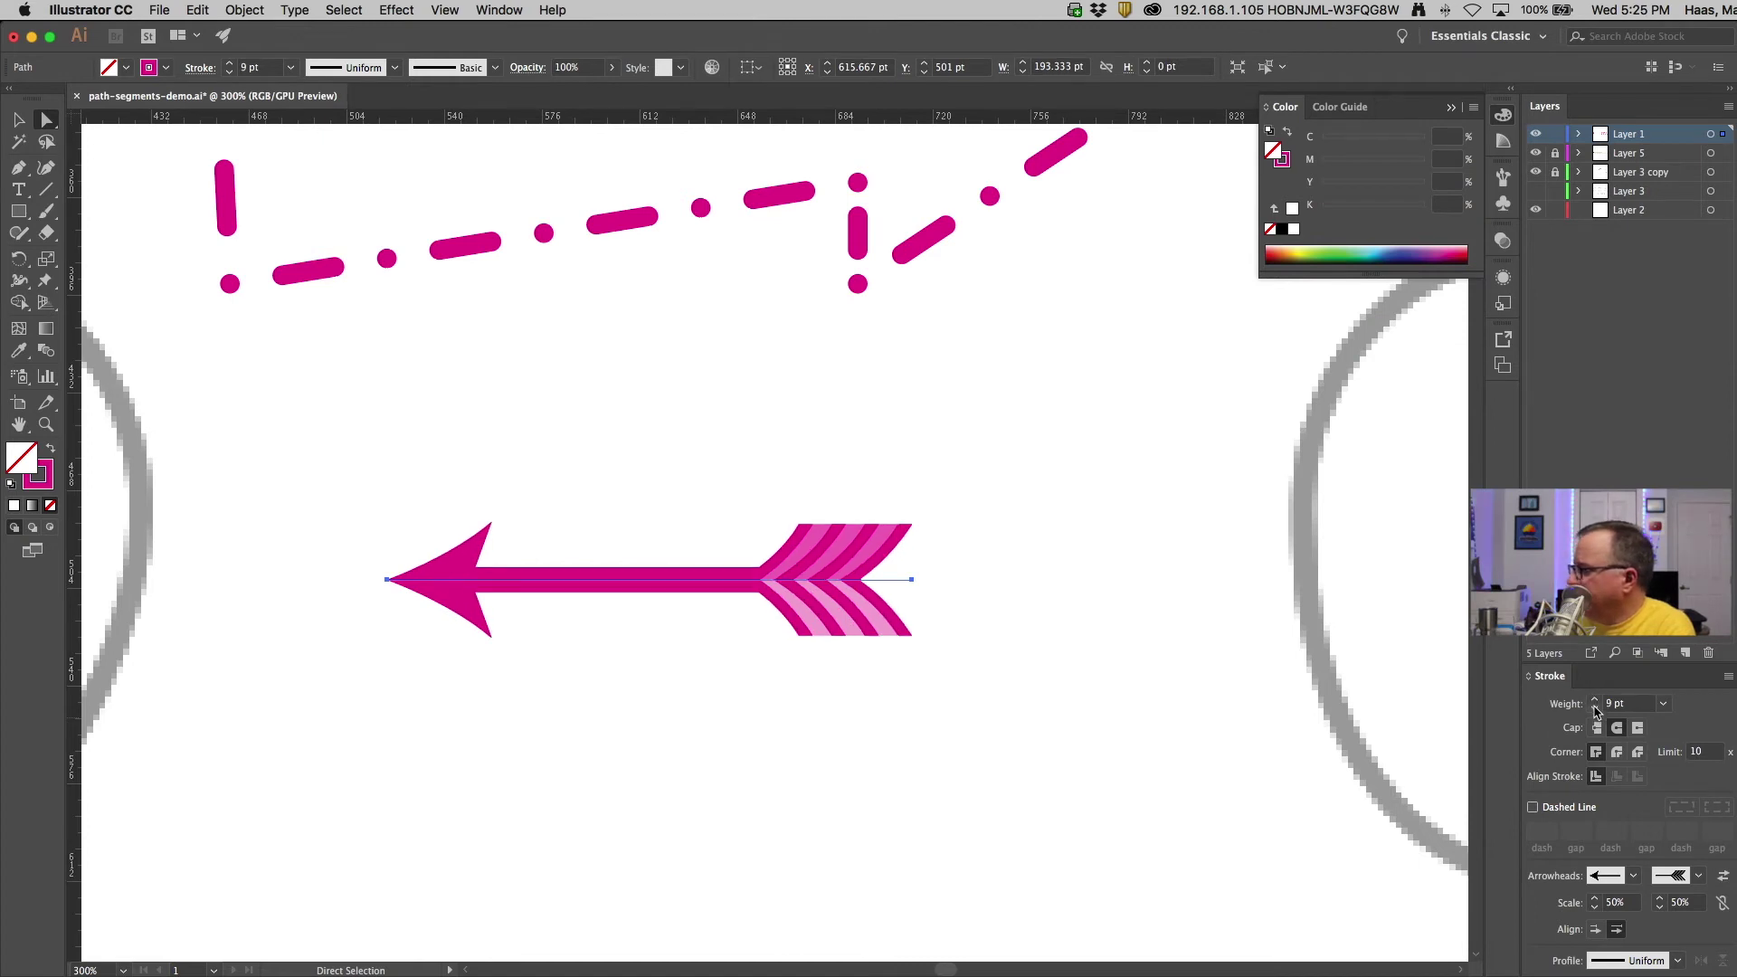
{"action": "left_click", "coordinate": [1596, 709]}
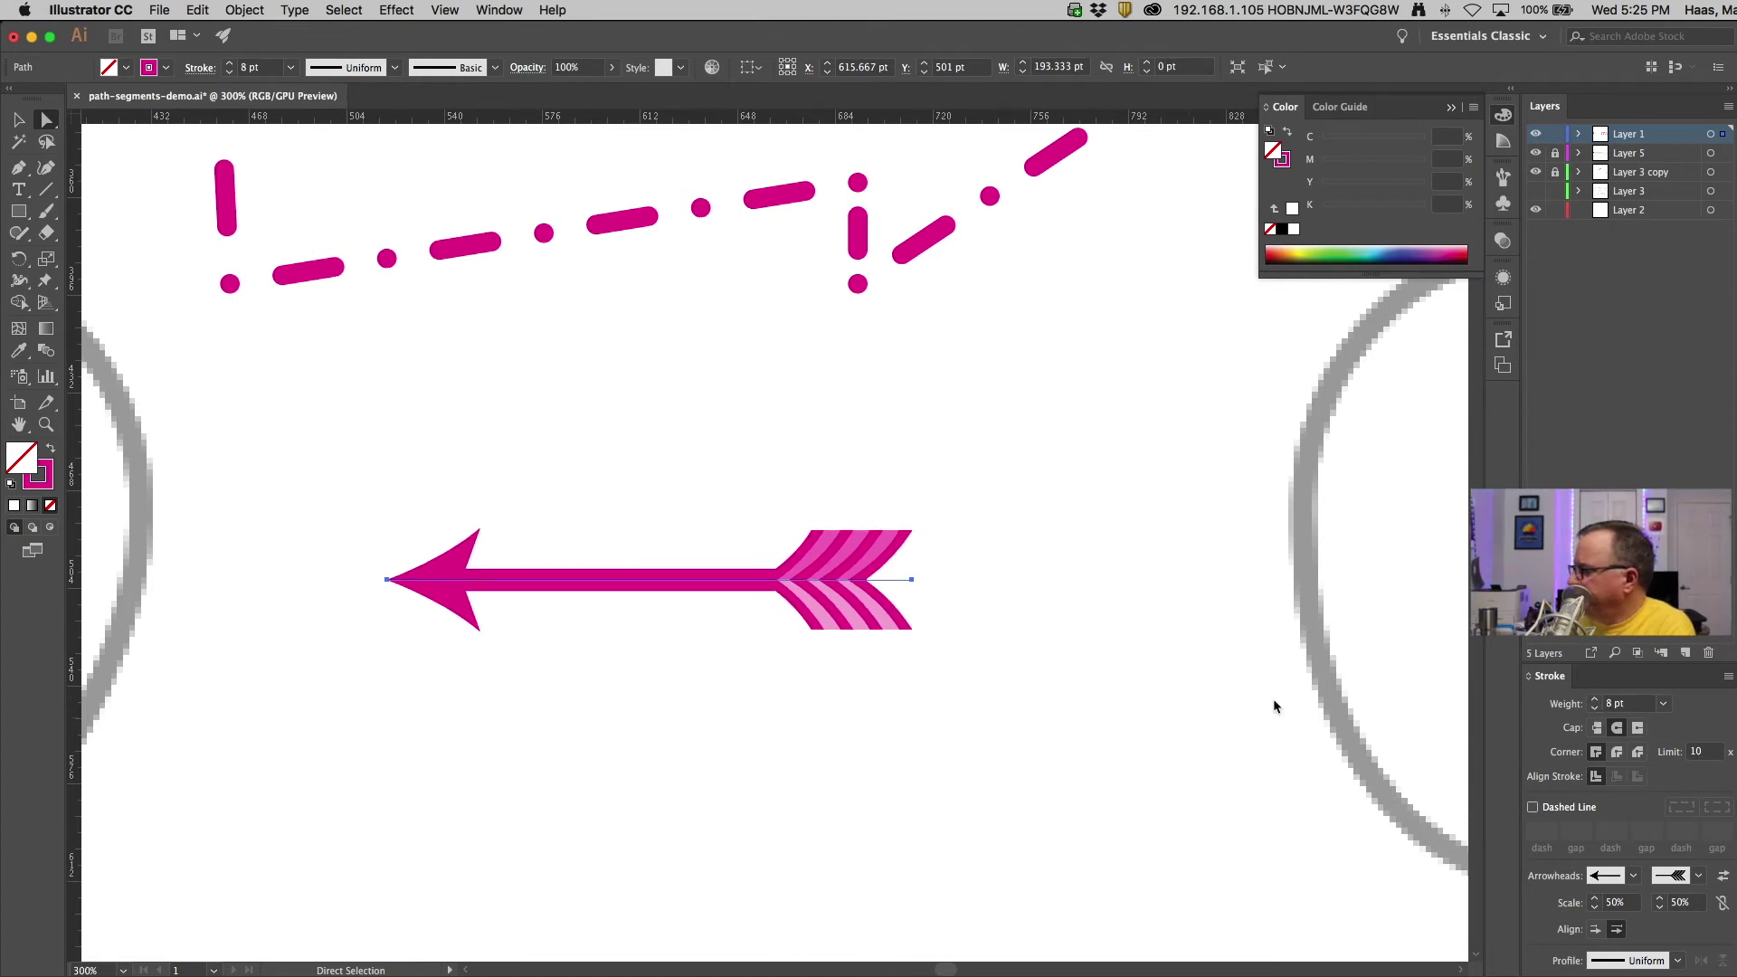
{"action": "left_click", "coordinate": [1596, 709]}
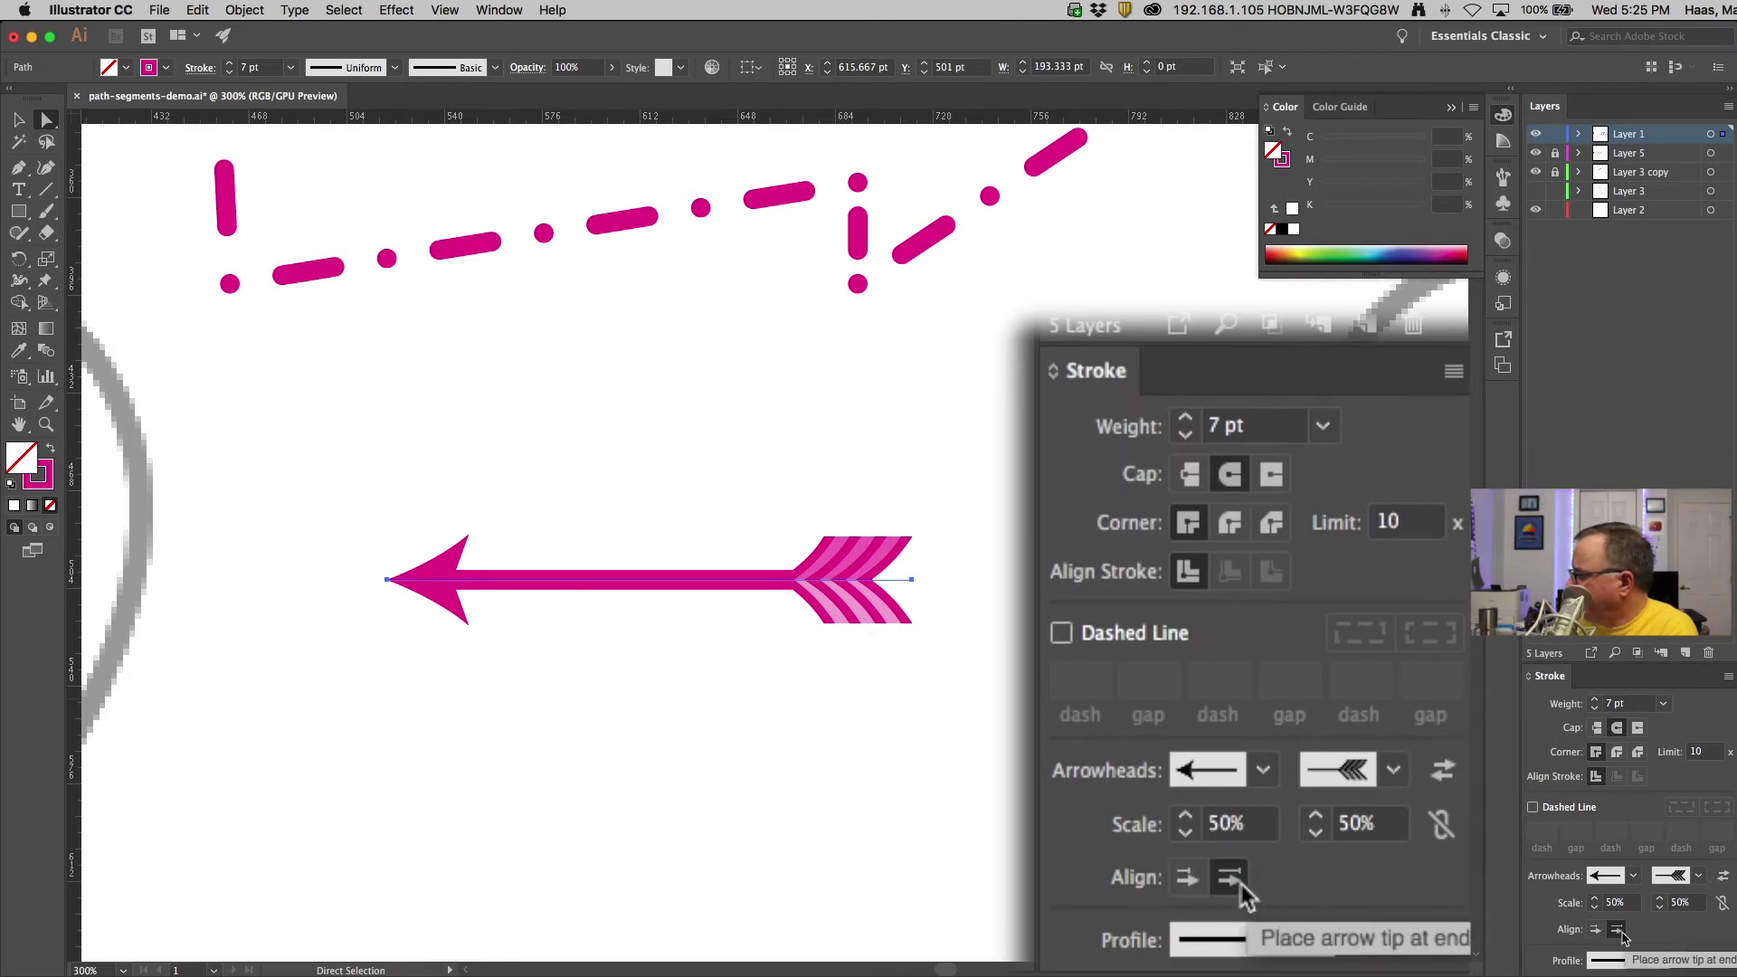
Set arrowhead alignment to 'Extend arrow tip beyond end of path'
{"action": "left_click_drag", "start_coordinate": [385, 579], "coordinate": [386, 579]}
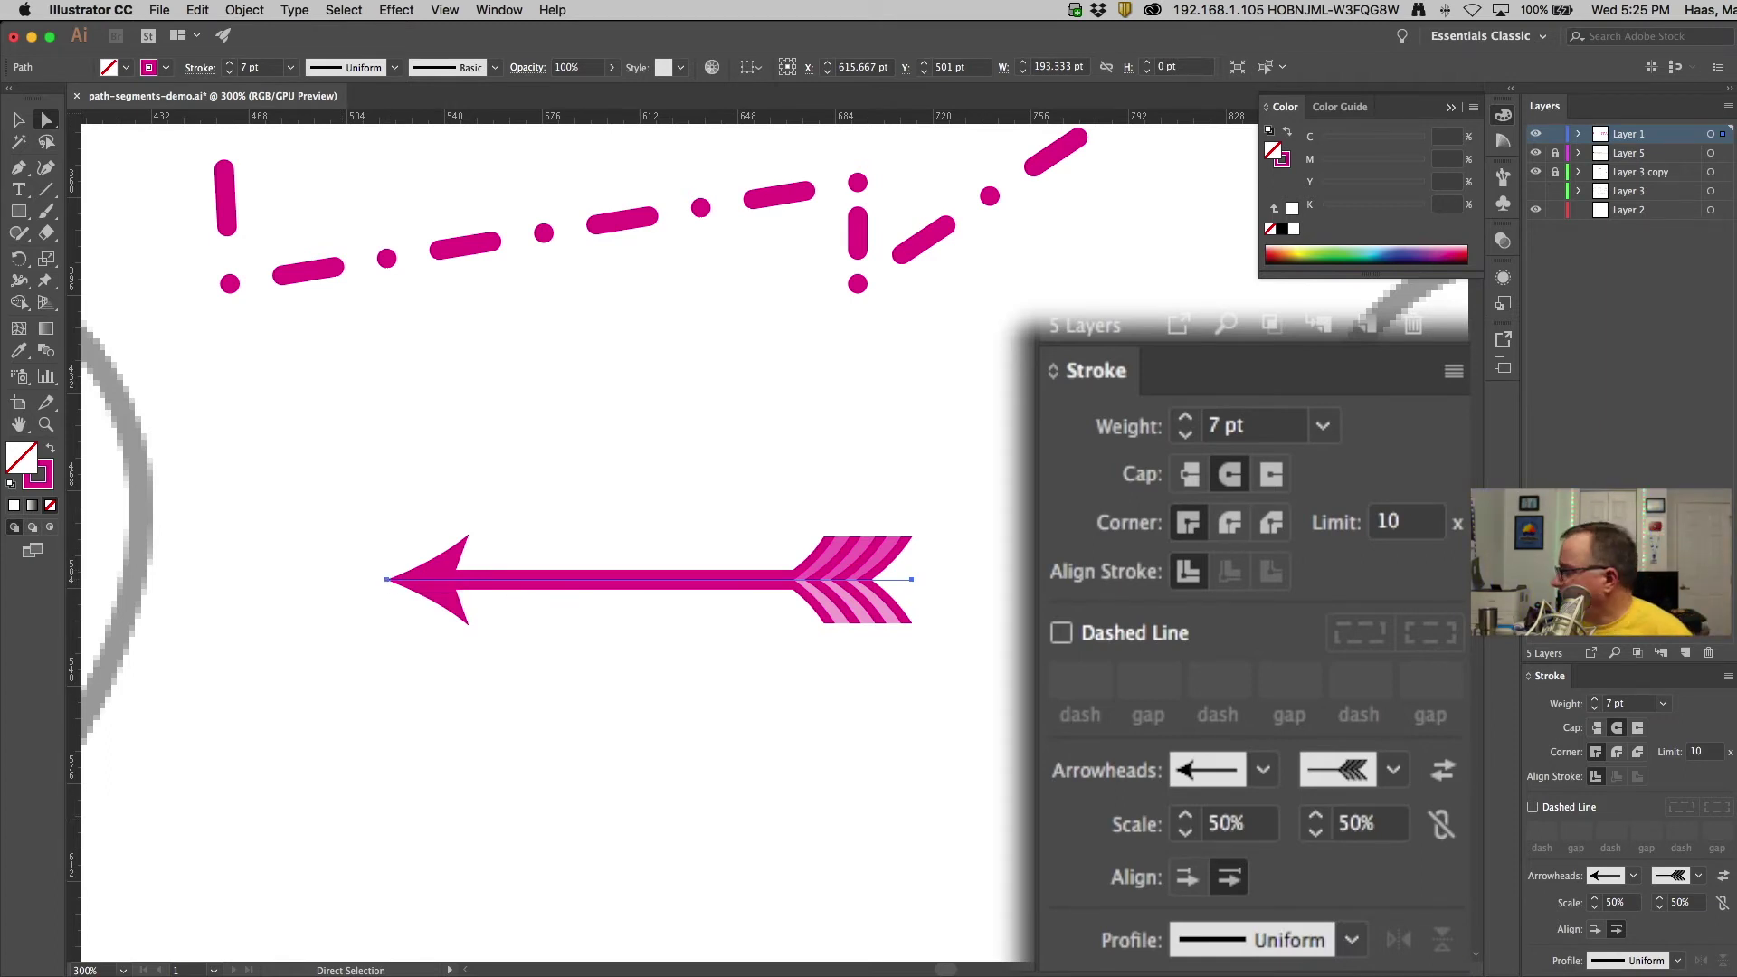
{"action": "left_click", "coordinate": [1187, 877]}
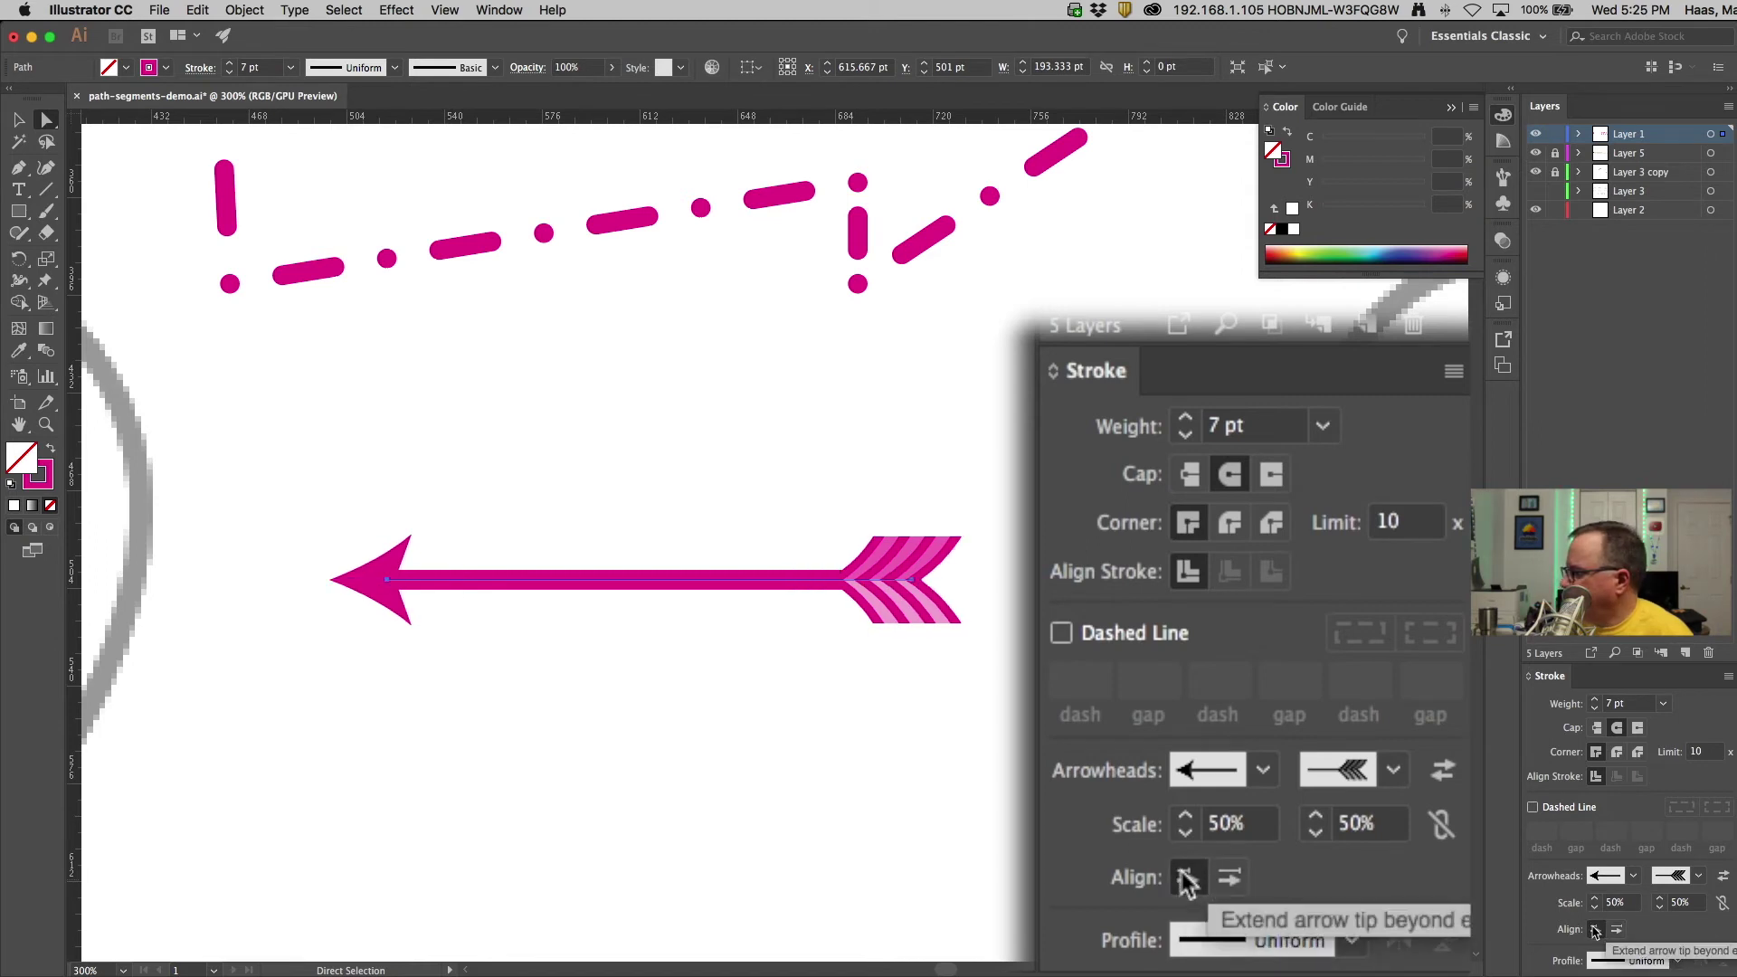
{"action": "left_click_drag", "start_coordinate": [394, 580], "coordinate": [390, 587]}
{"action": "left_click", "coordinate": [389, 587]}
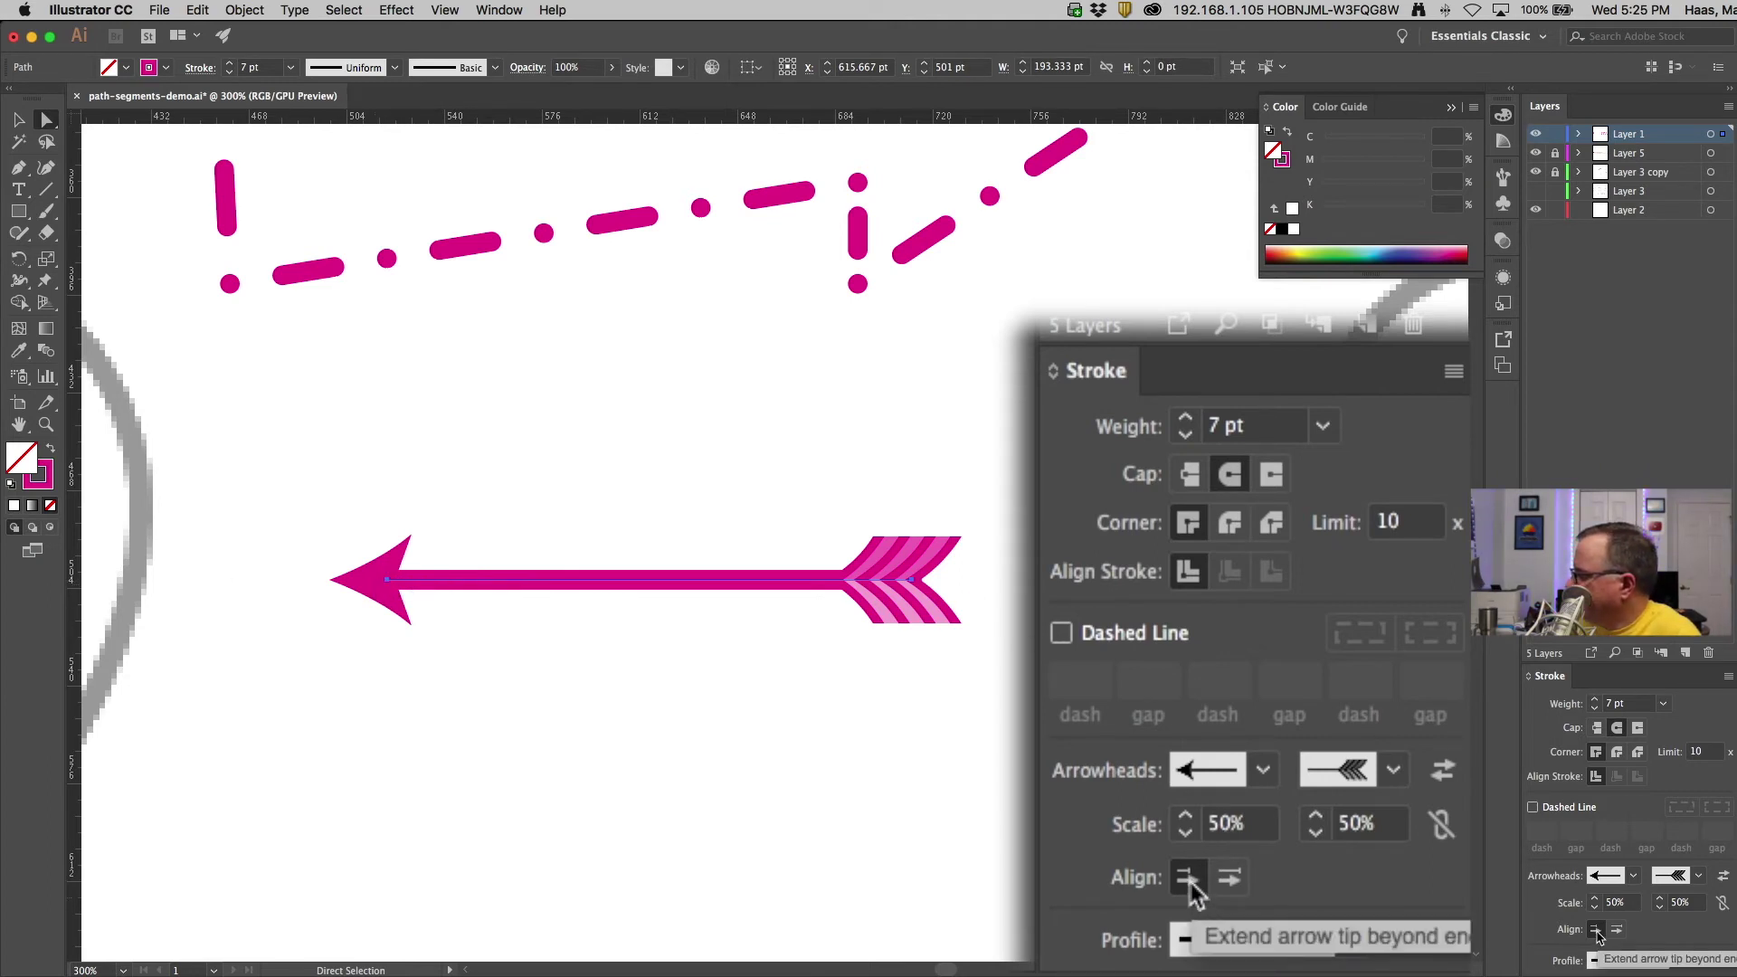
{"action": "left_click", "coordinate": [1228, 878]}
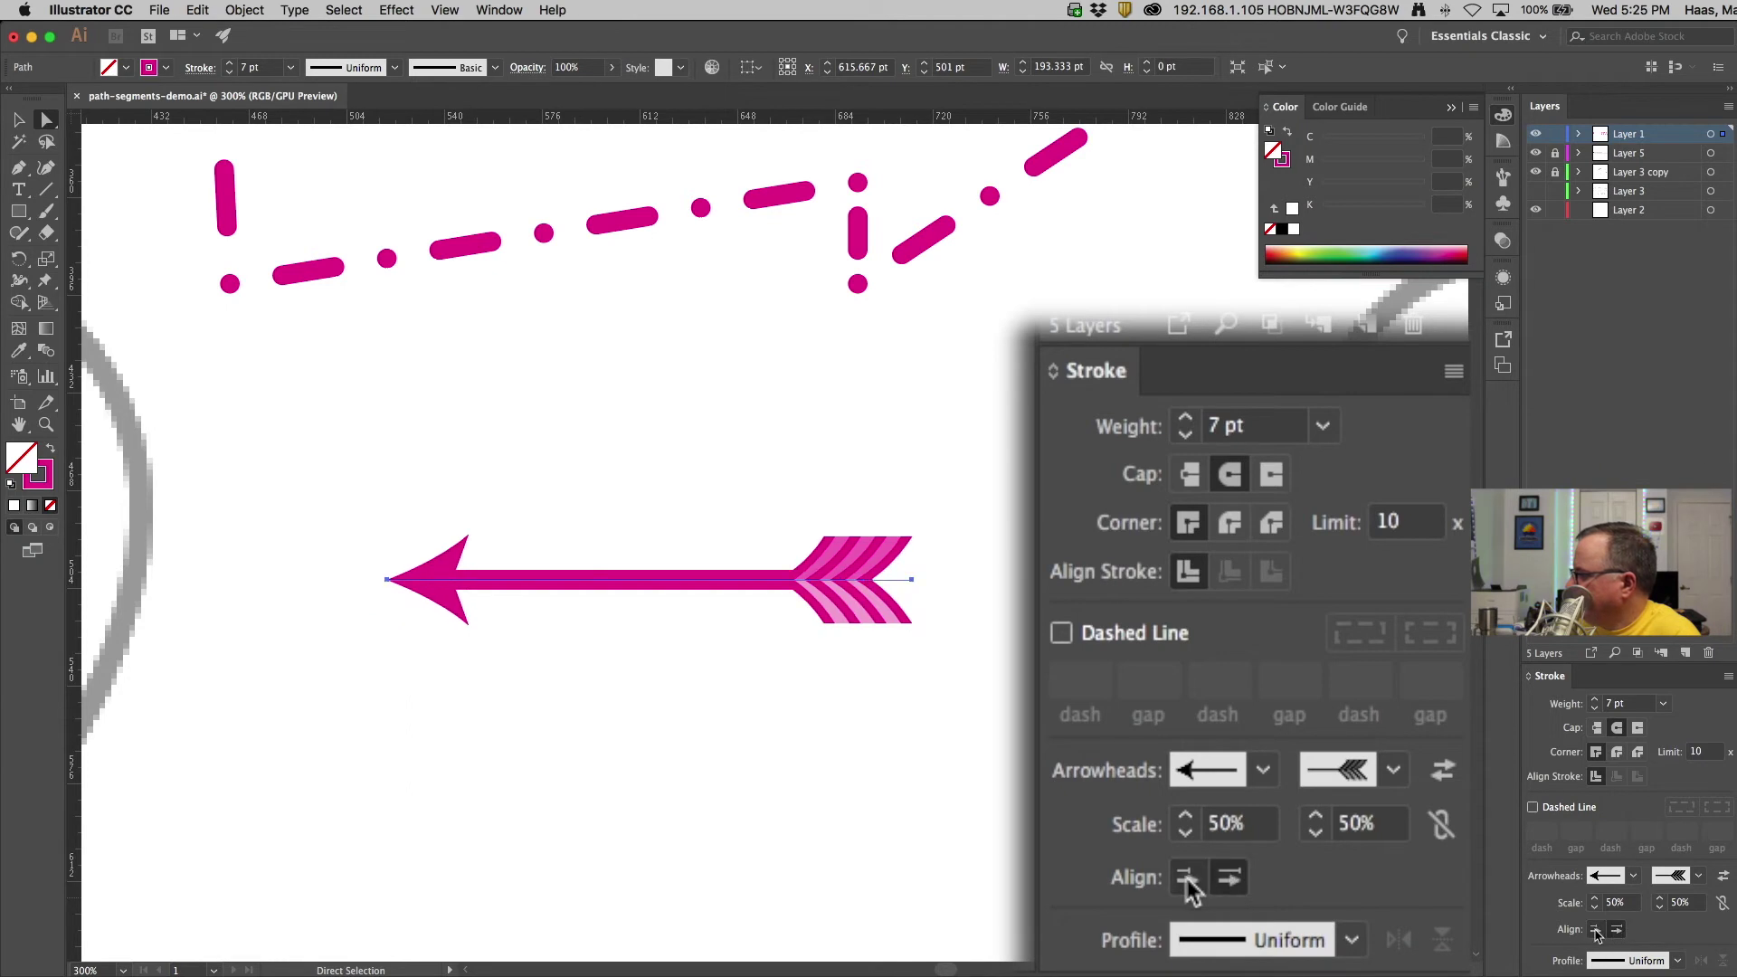
{"action": "left_click", "coordinate": [1189, 883]}
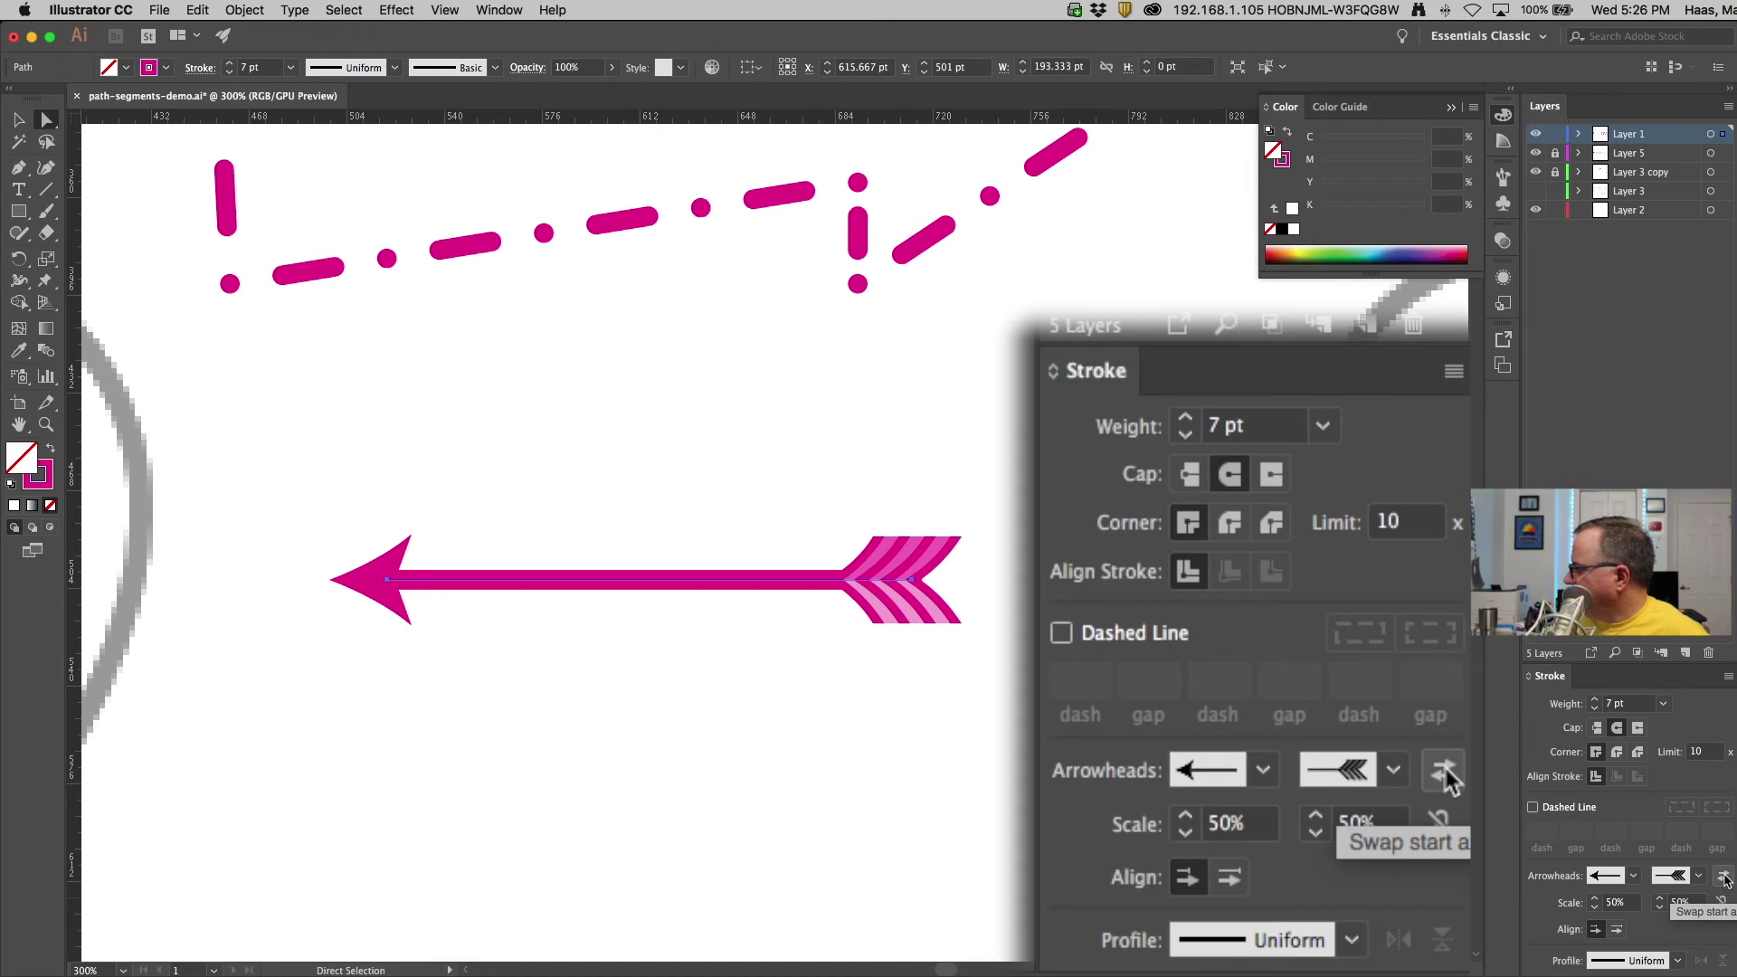
Swap the start and end arrowheads so the barbed head points right
{"action": "left_click", "coordinate": [1723, 875]}
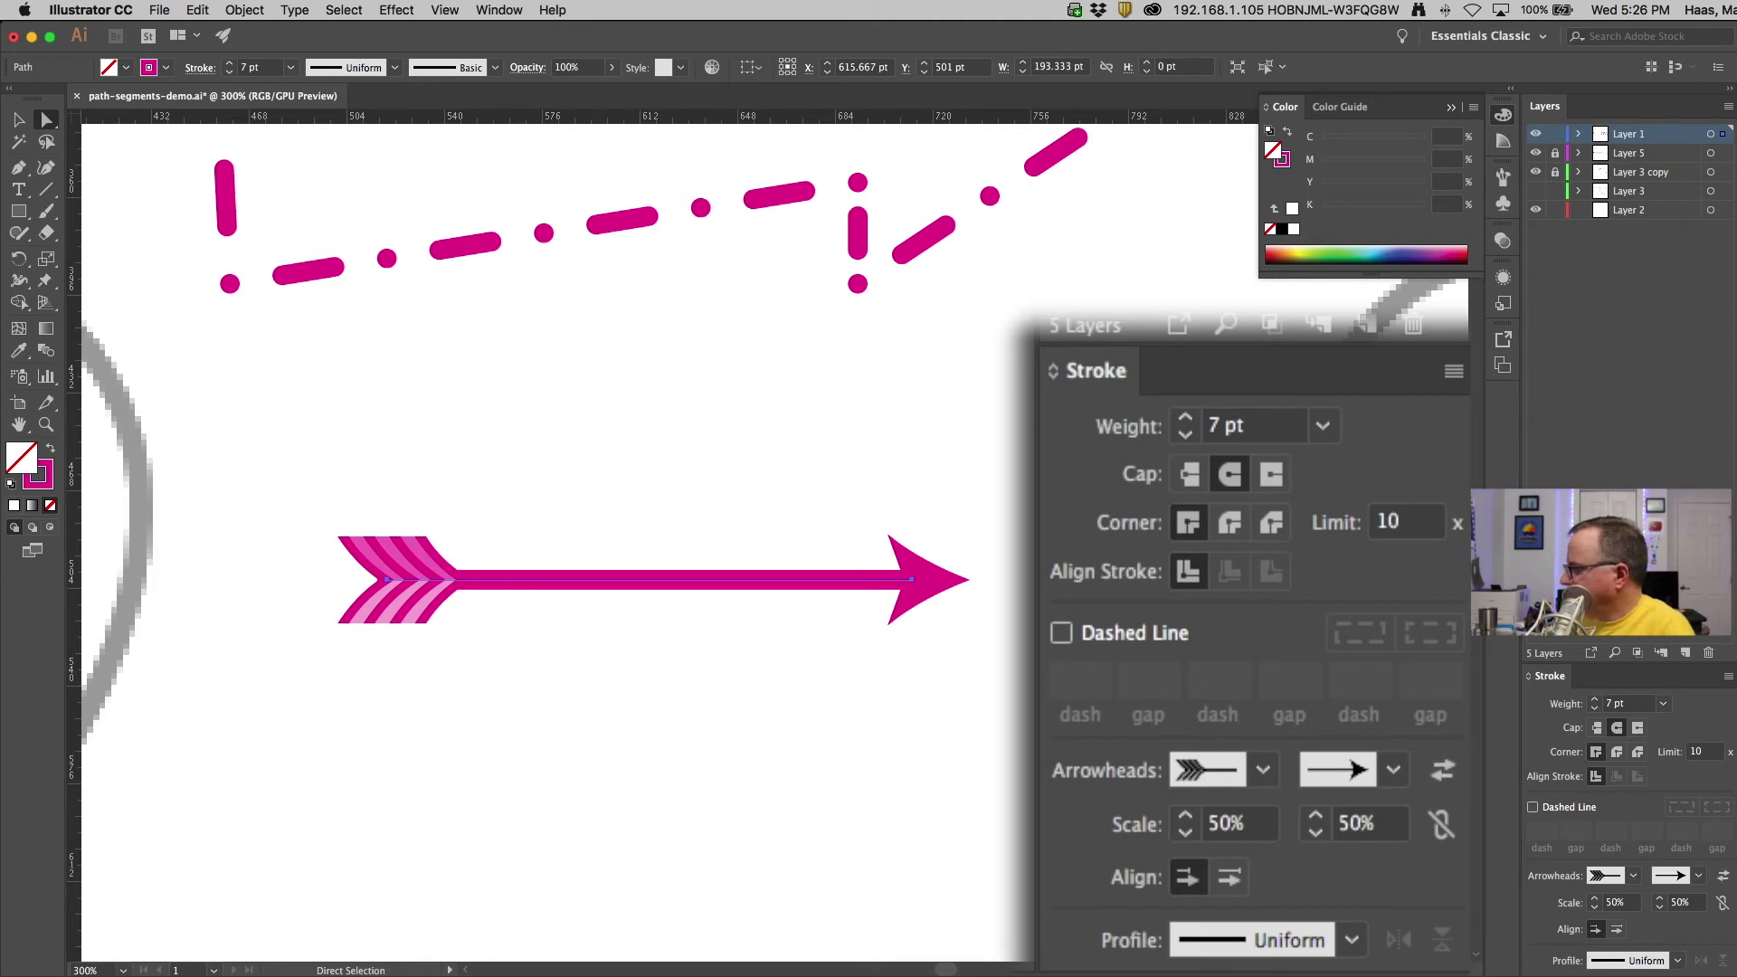
{"action": "scroll", "coordinate": [920, 637], "scroll_direction": "down", "scroll_amount": 3}
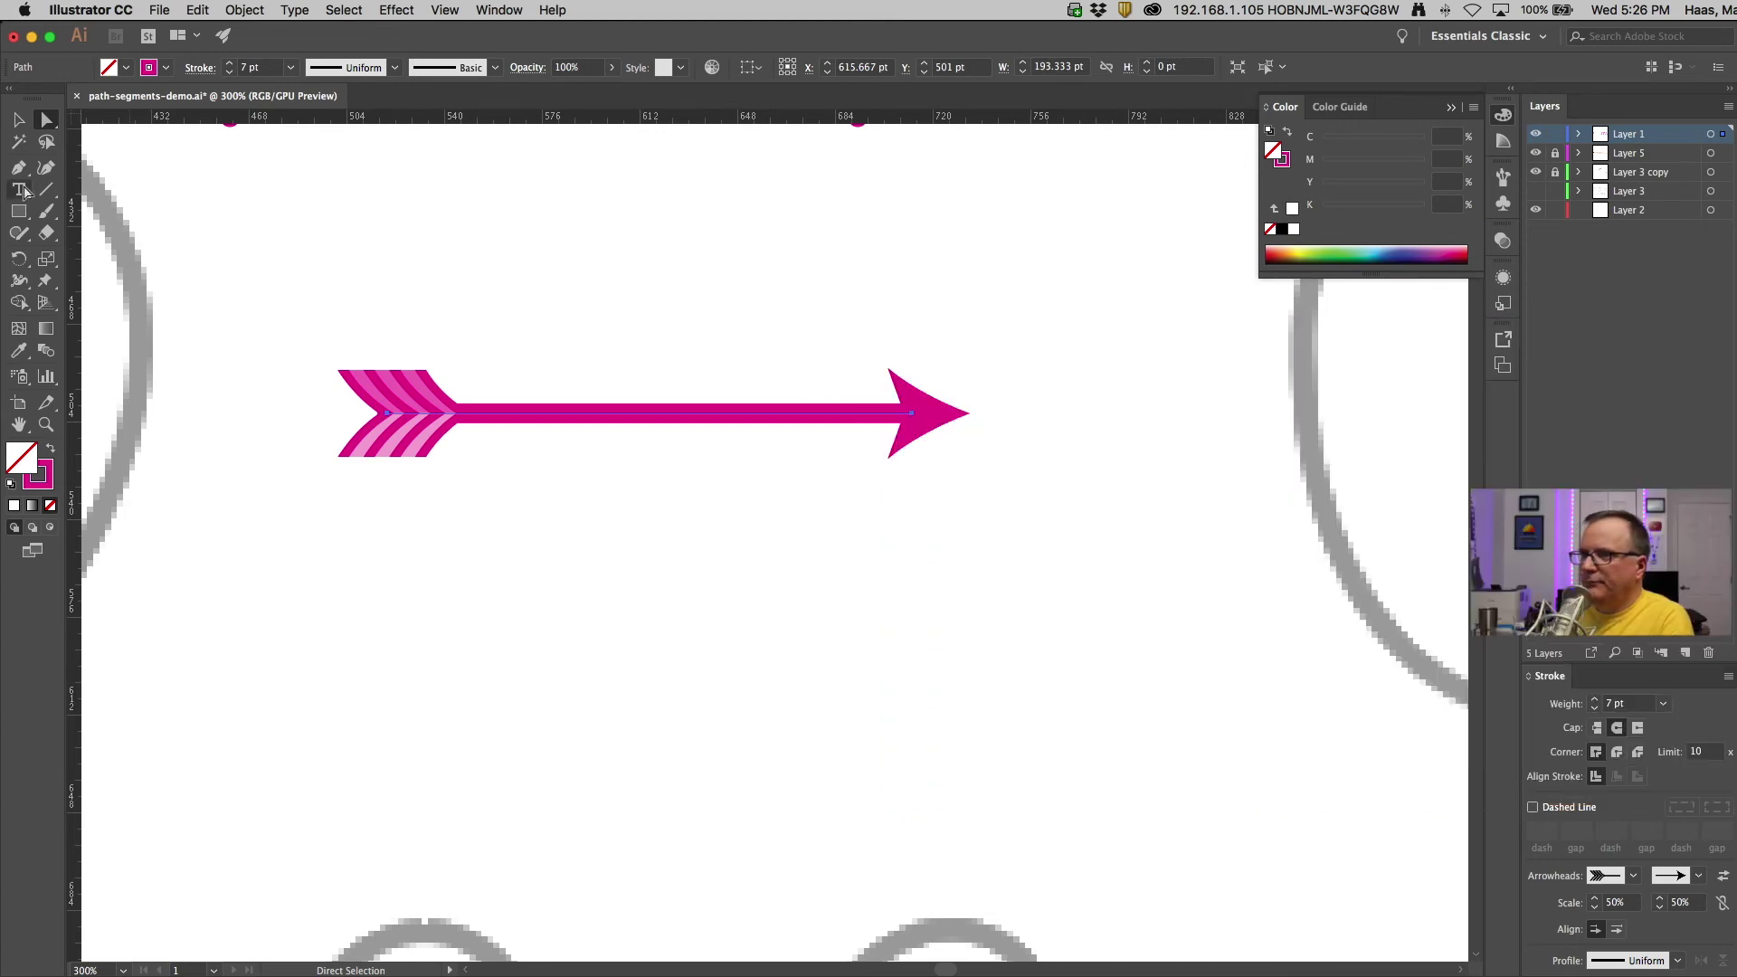
Draw a magenta circle below the arrow and apply a tapered width profile
{"action": "left_click_drag", "start_coordinate": [19, 215], "coordinate": [74, 261]}
{"action": "mouse_move", "coordinate": [564, 536]}
{"action": "left_mouse_down"}
{"action": "mouse_move", "coordinate": [826, 729]}
{"action": "mouse_move", "coordinate": [854, 868]}
{"action": "mouse_move", "coordinate": [882, 861]}
{"action": "left_mouse_up"}
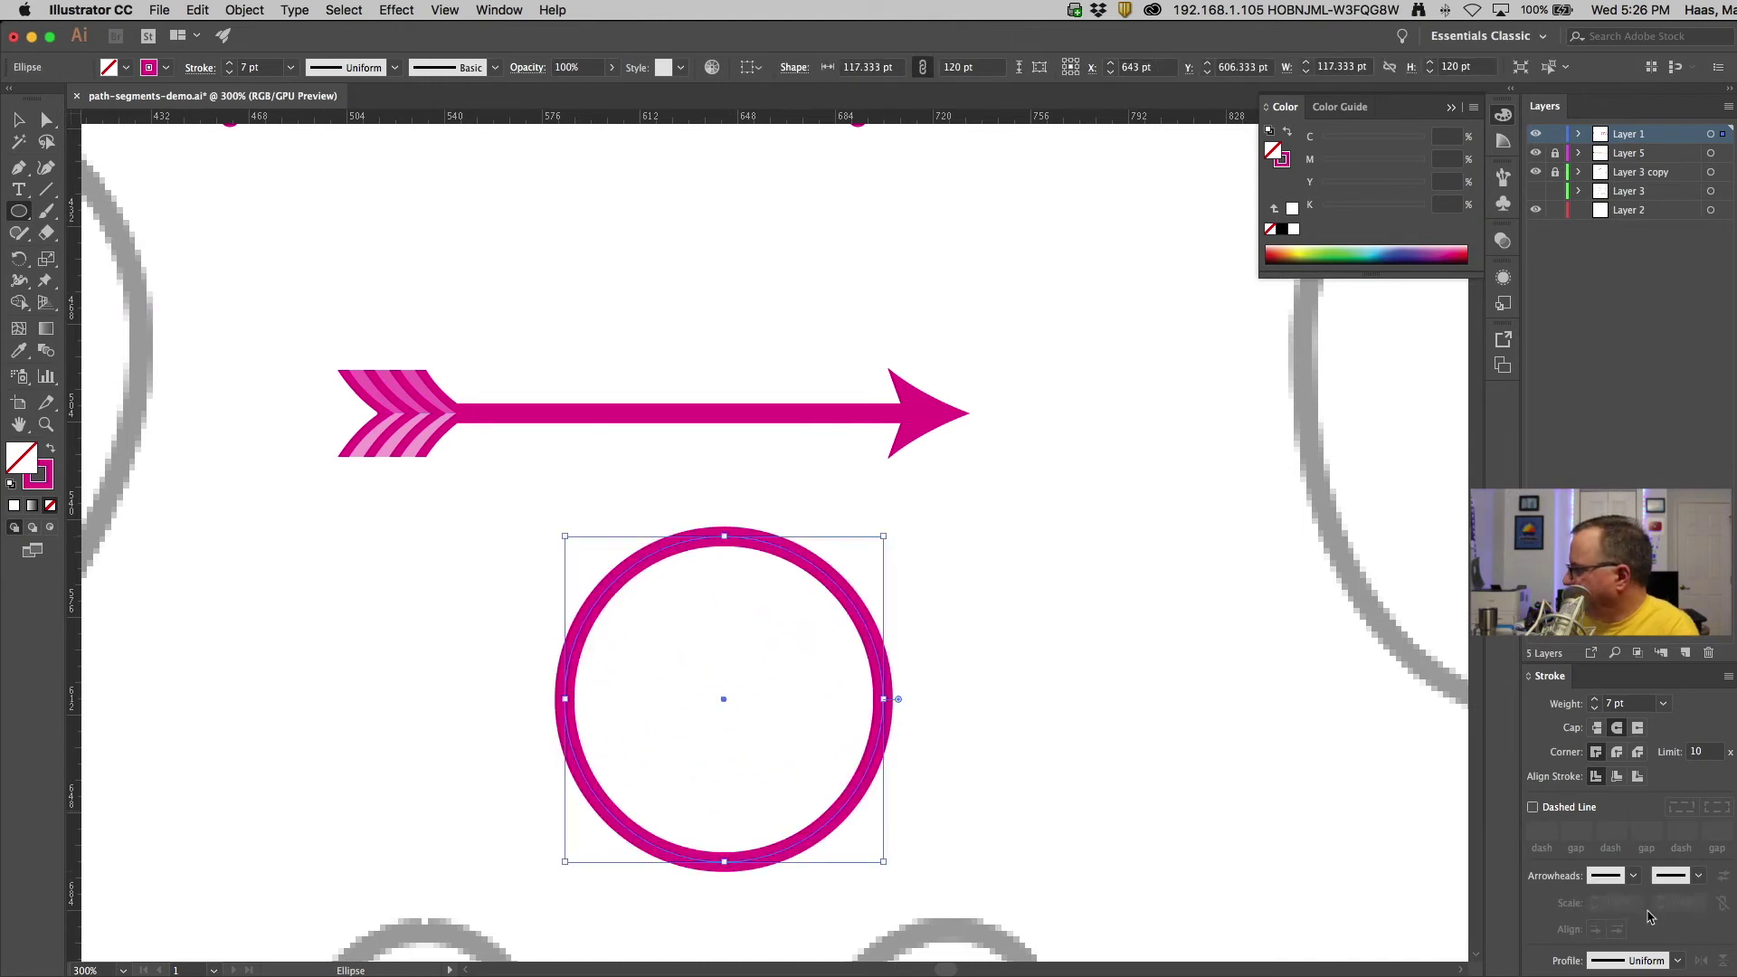
{"action": "left_click", "coordinate": [1672, 964]}
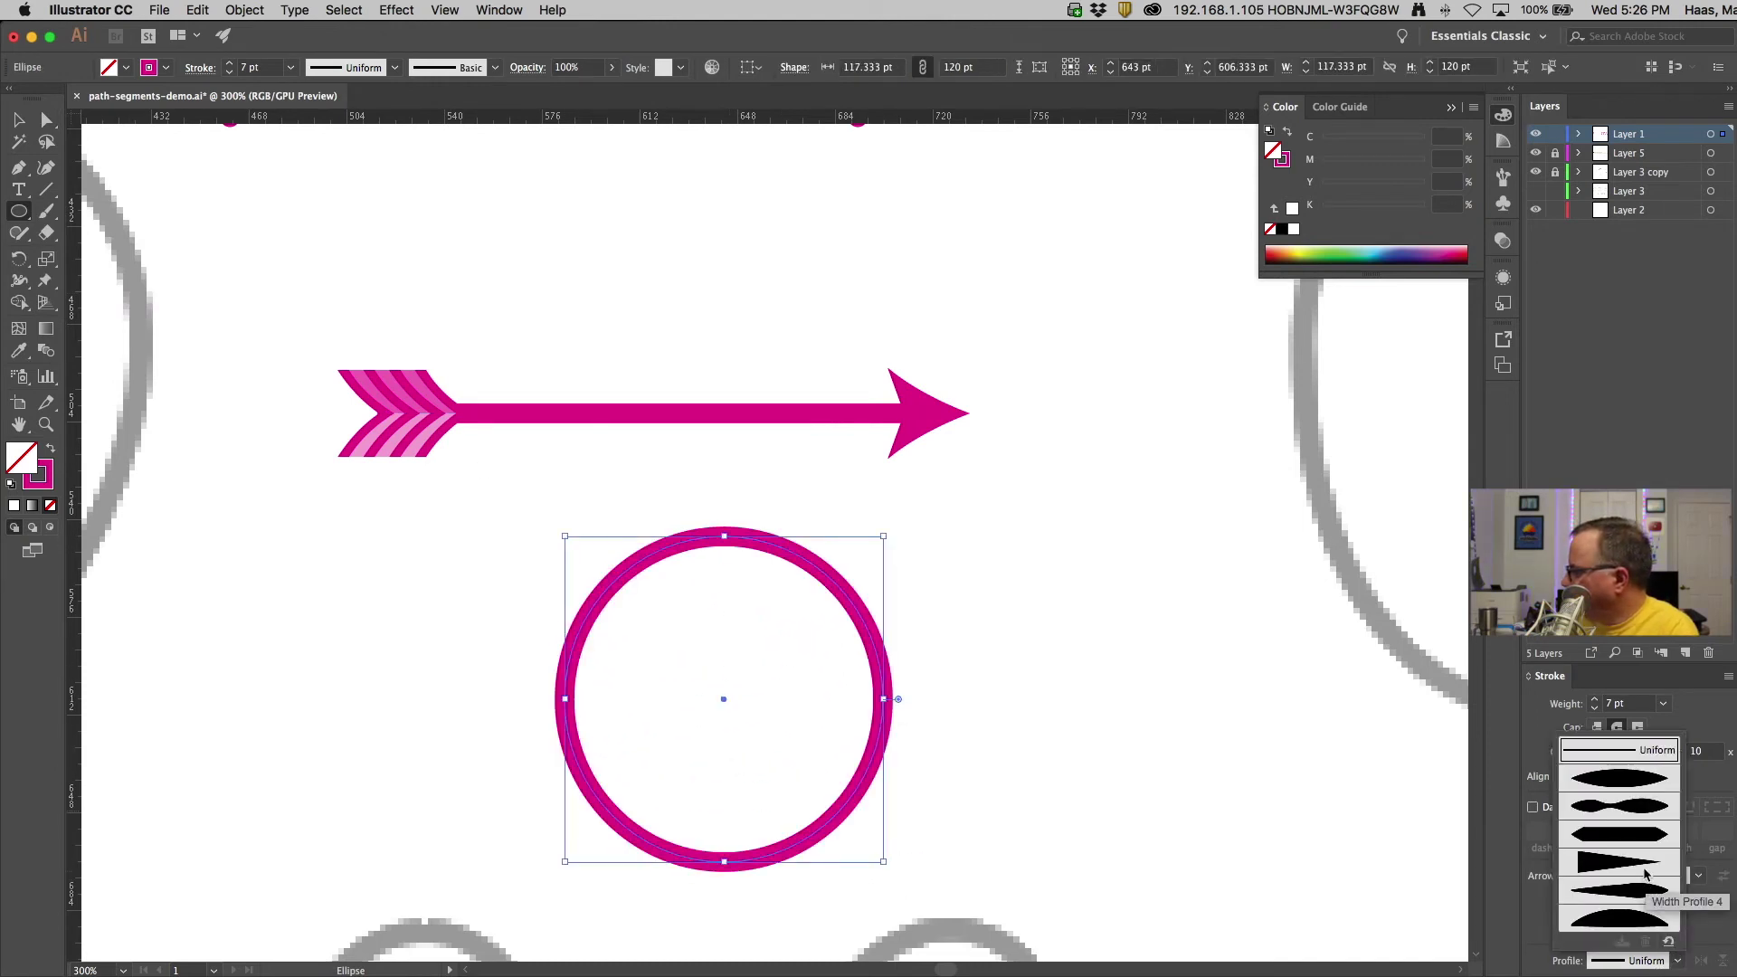
{"action": "left_click", "coordinate": [1634, 778]}
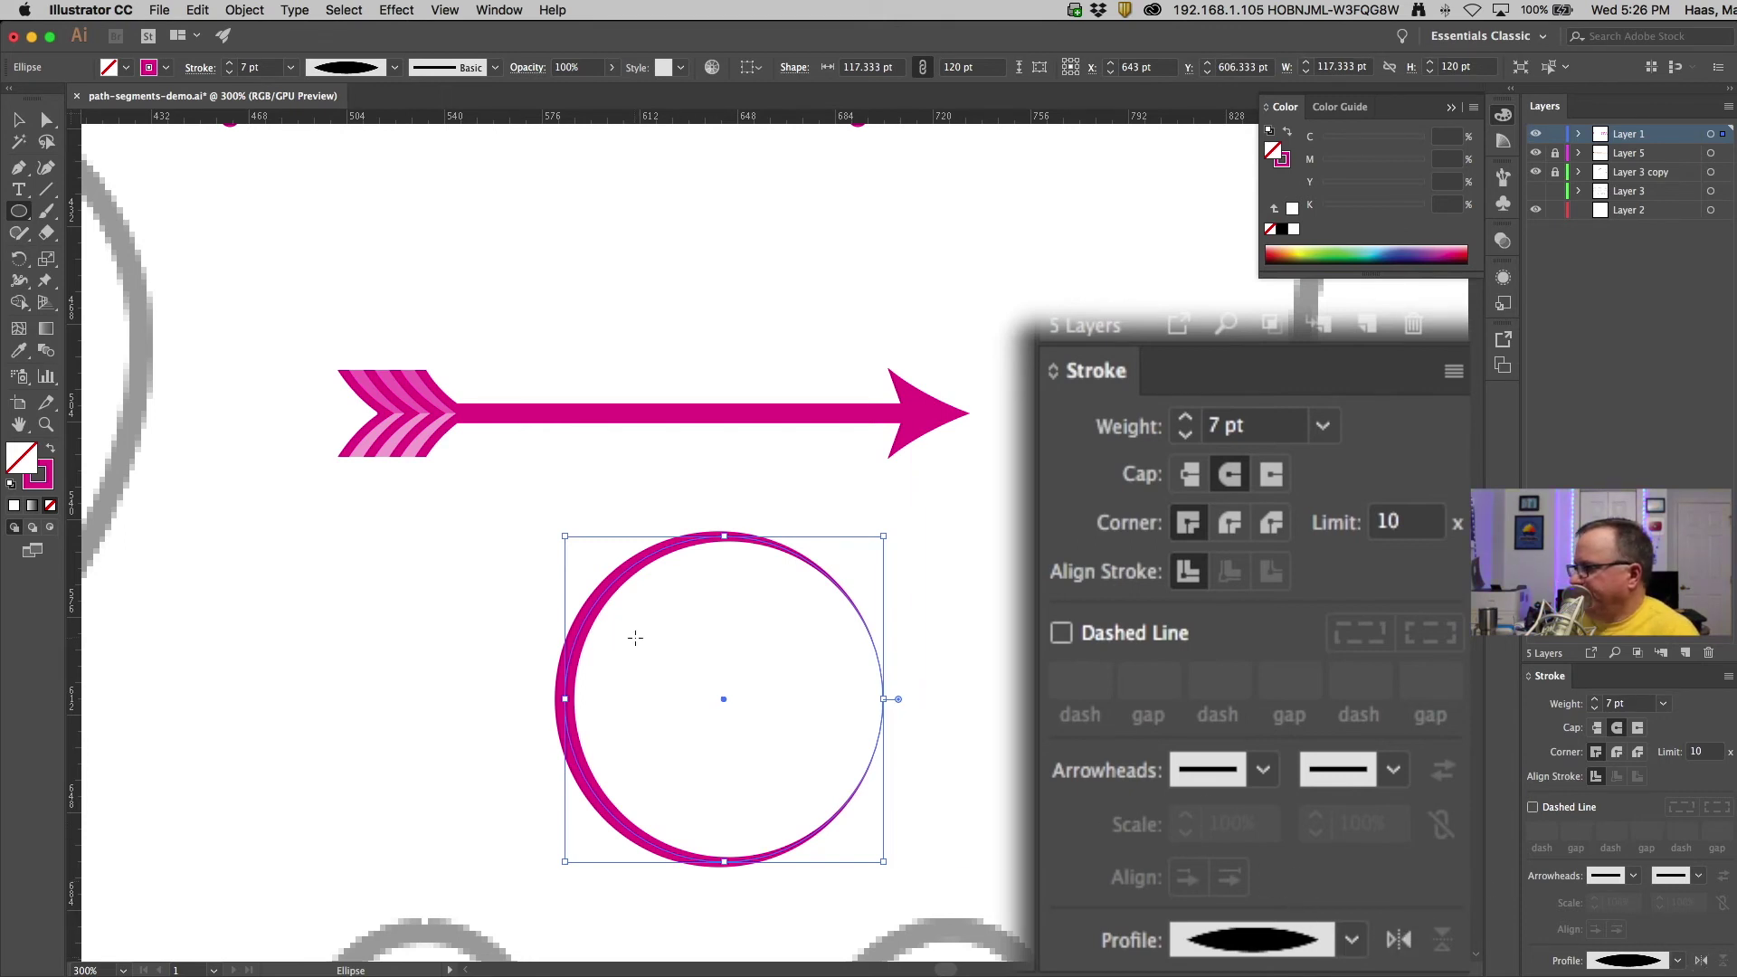
Raise the circle's stroke weight, then bring it back down to 20 pt
{"action": "left_click", "coordinate": [1594, 700]}
{"action": "left_click", "coordinate": [1595, 701]}
{"action": "left_click", "coordinate": [1594, 700]}
{"action": "left_click", "coordinate": [1595, 700]}
{"action": "left_click", "coordinate": [1595, 700]}
{"action": "left_click", "coordinate": [1595, 702]}
{"action": "left_click", "coordinate": [1595, 702]}
{"action": "left_click", "coordinate": [1594, 702]}
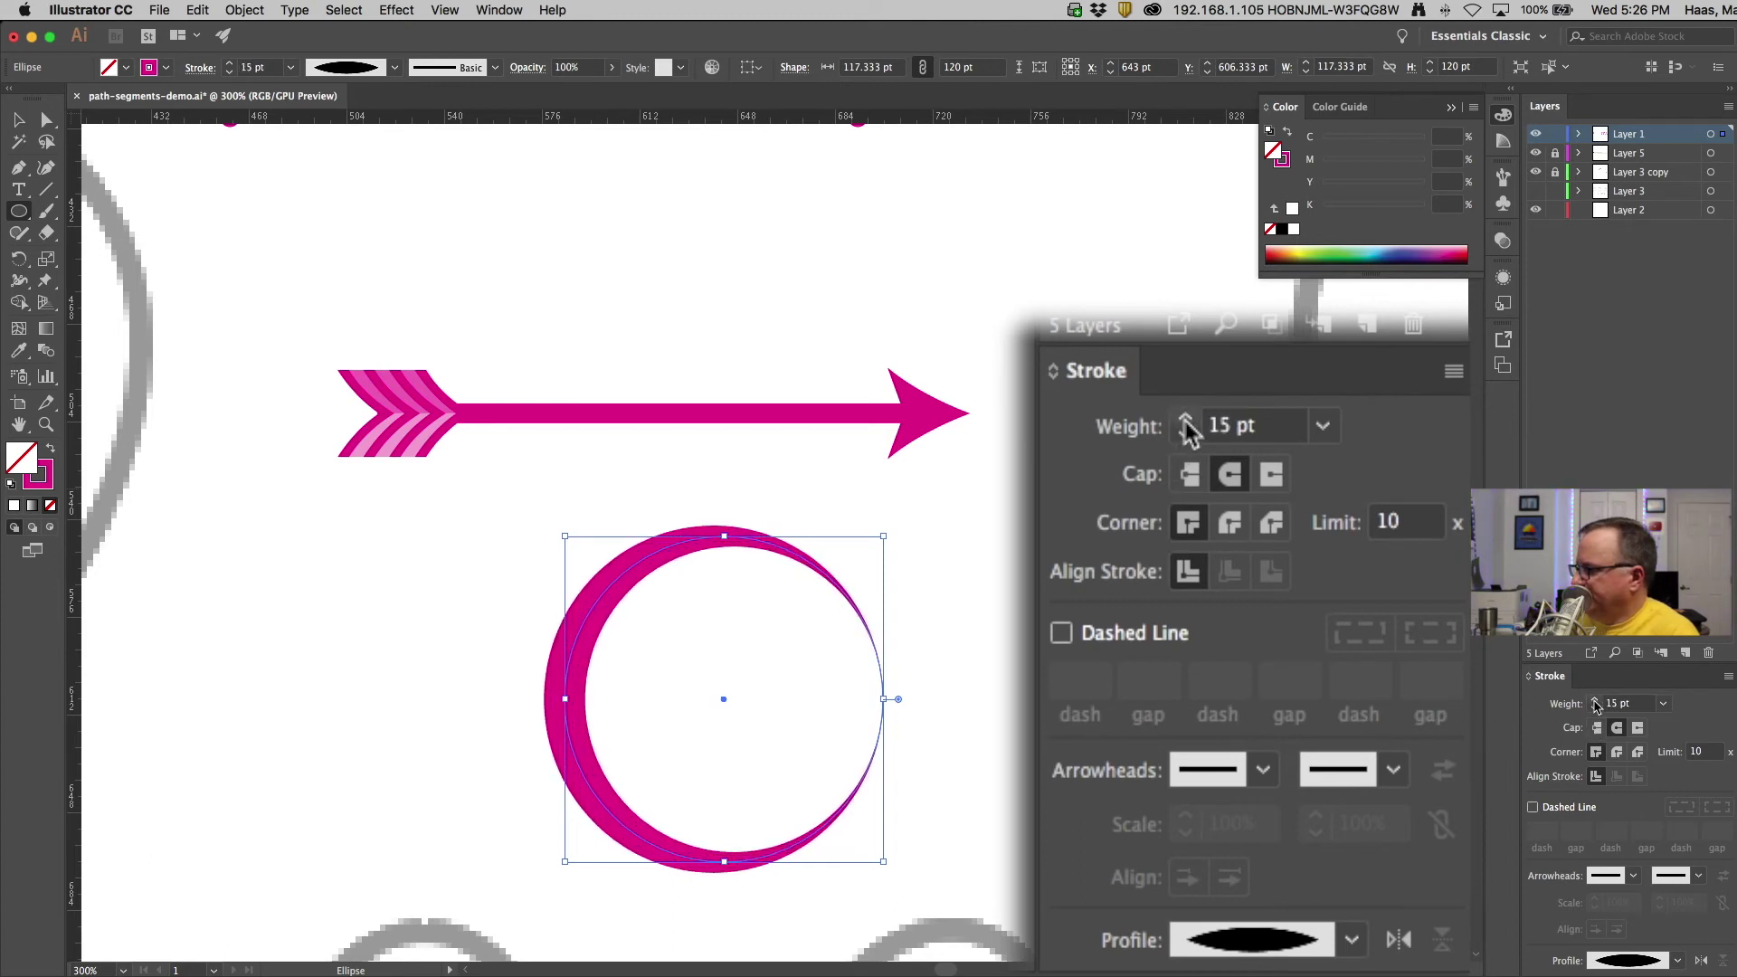
{"action": "left_click", "coordinate": [1595, 702], "text": "shift"}
{"action": "left_click", "coordinate": [1595, 702], "text": "shift"}
{"action": "left_click", "coordinate": [1594, 702], "text": "shift"}
{"action": "left_click", "coordinate": [1595, 702], "text": "shift"}
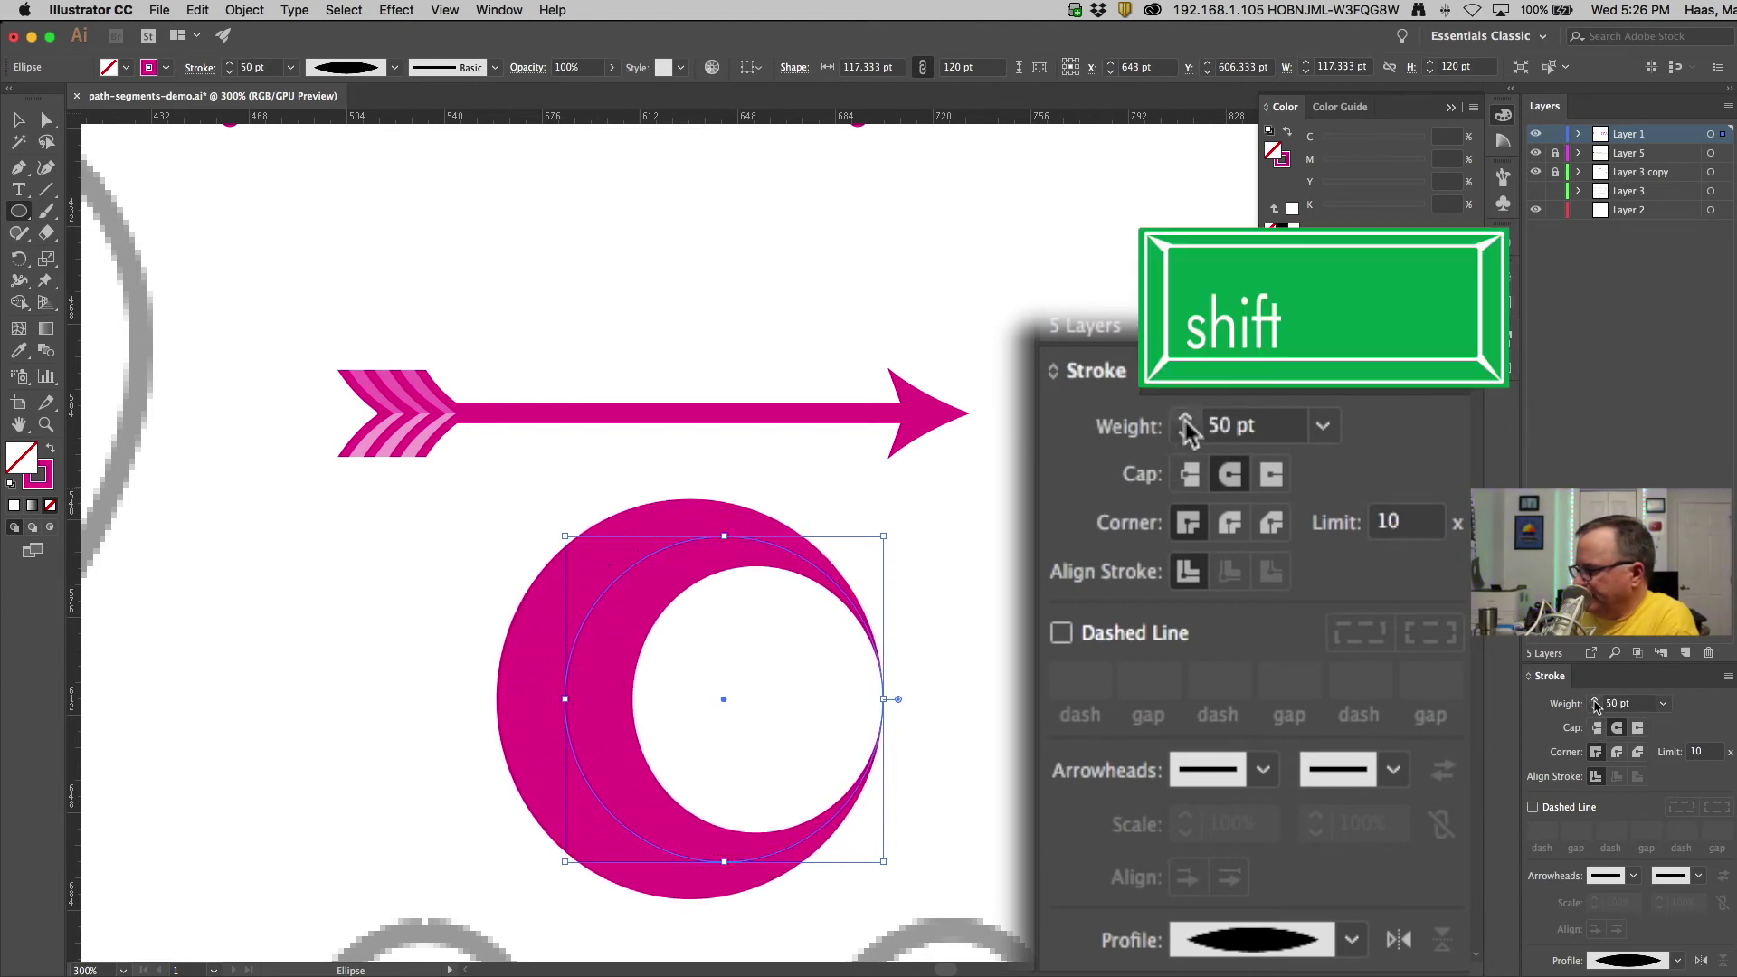
{"action": "left_click", "coordinate": [1595, 707], "text": "shift"}
{"action": "left_click", "coordinate": [1595, 707], "text": "shift"}
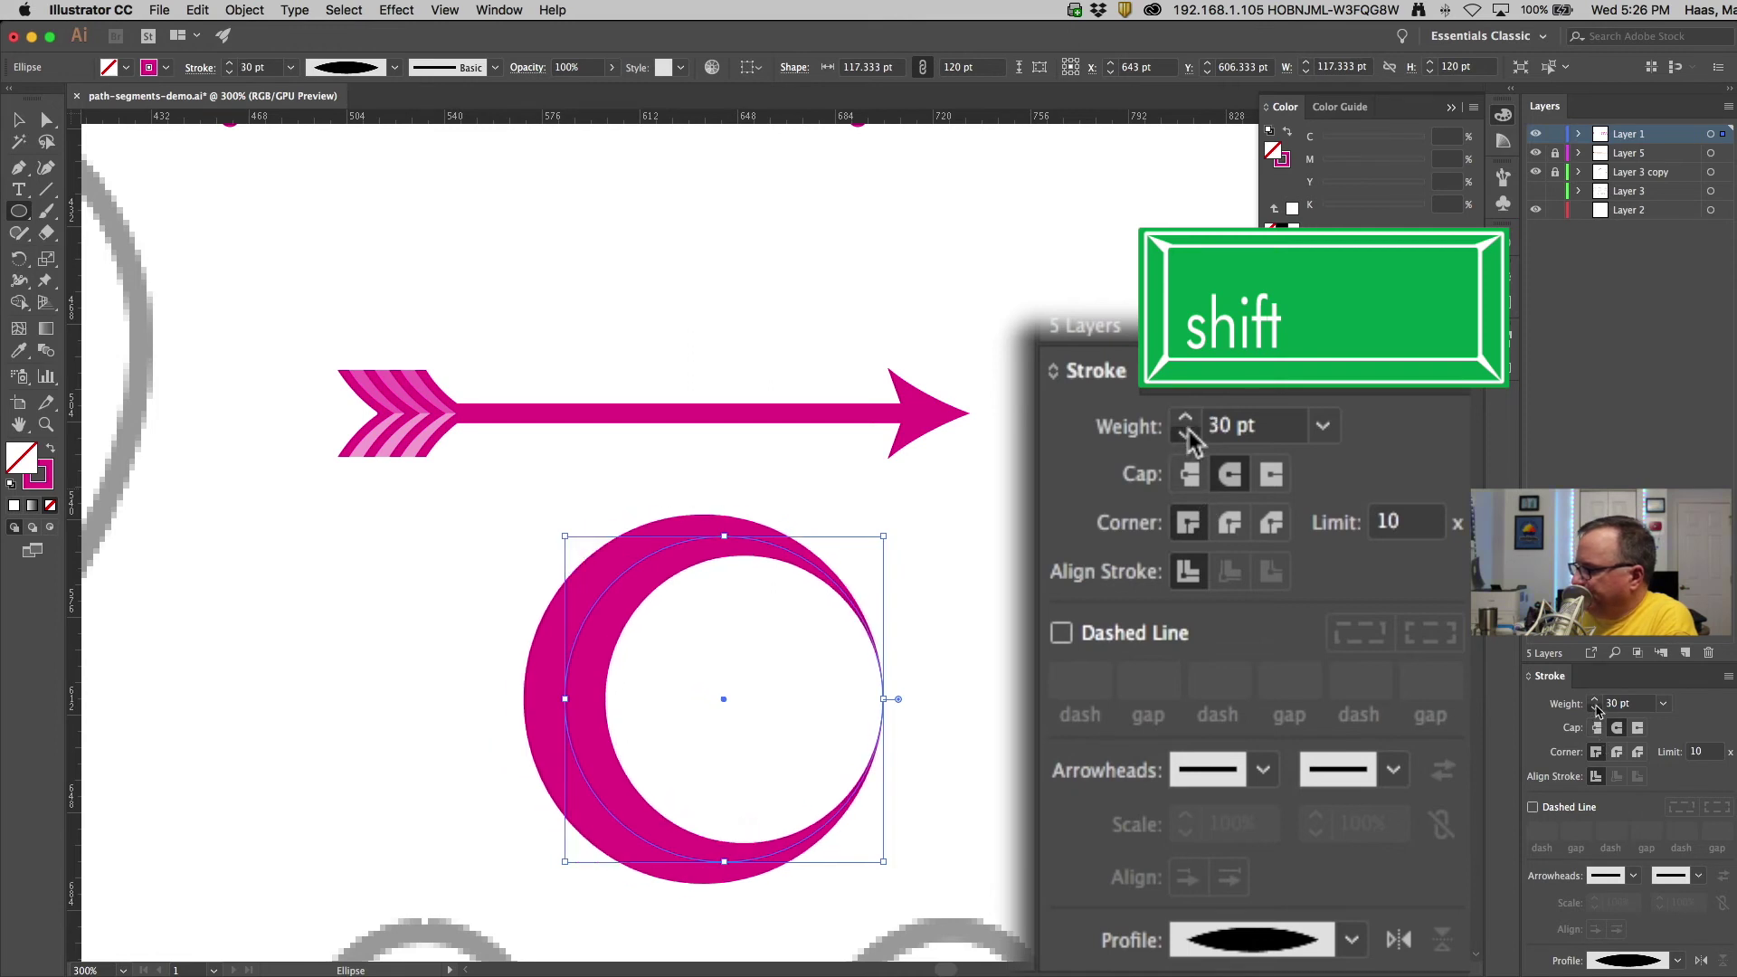
{"action": "left_click", "coordinate": [1595, 707], "text": "shift"}
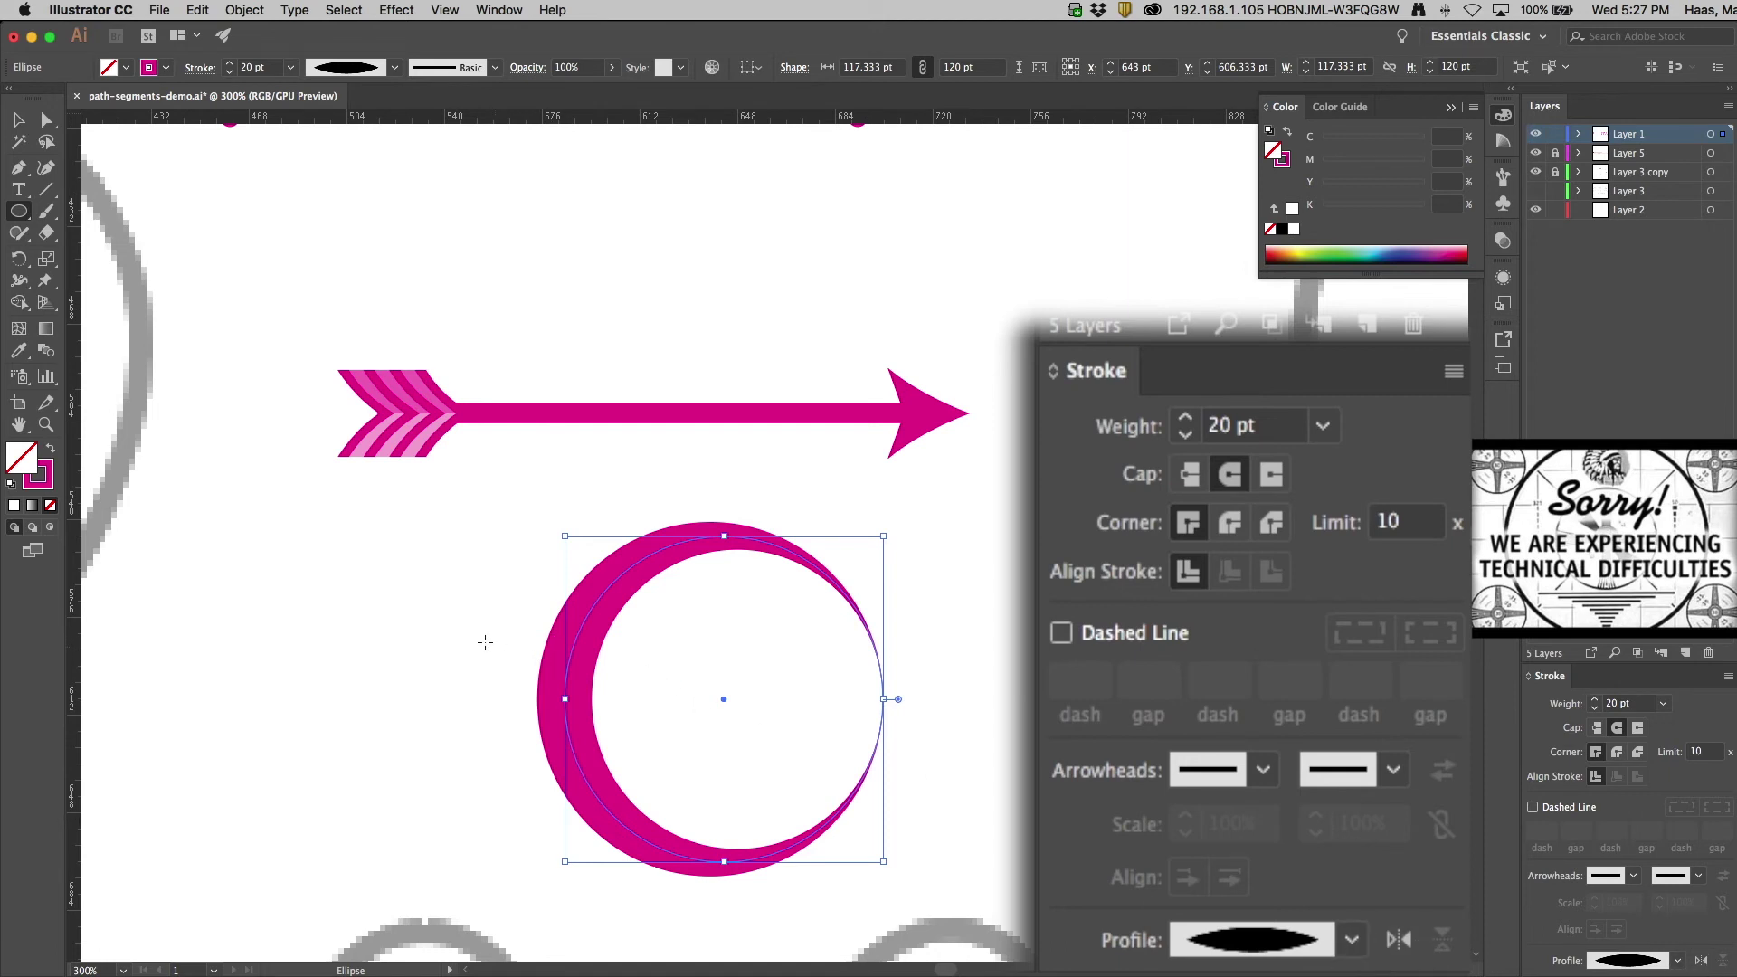
Drag width points on the circle with the Width tool to swell the stroke across the top
{"action": "key", "text": "a"}
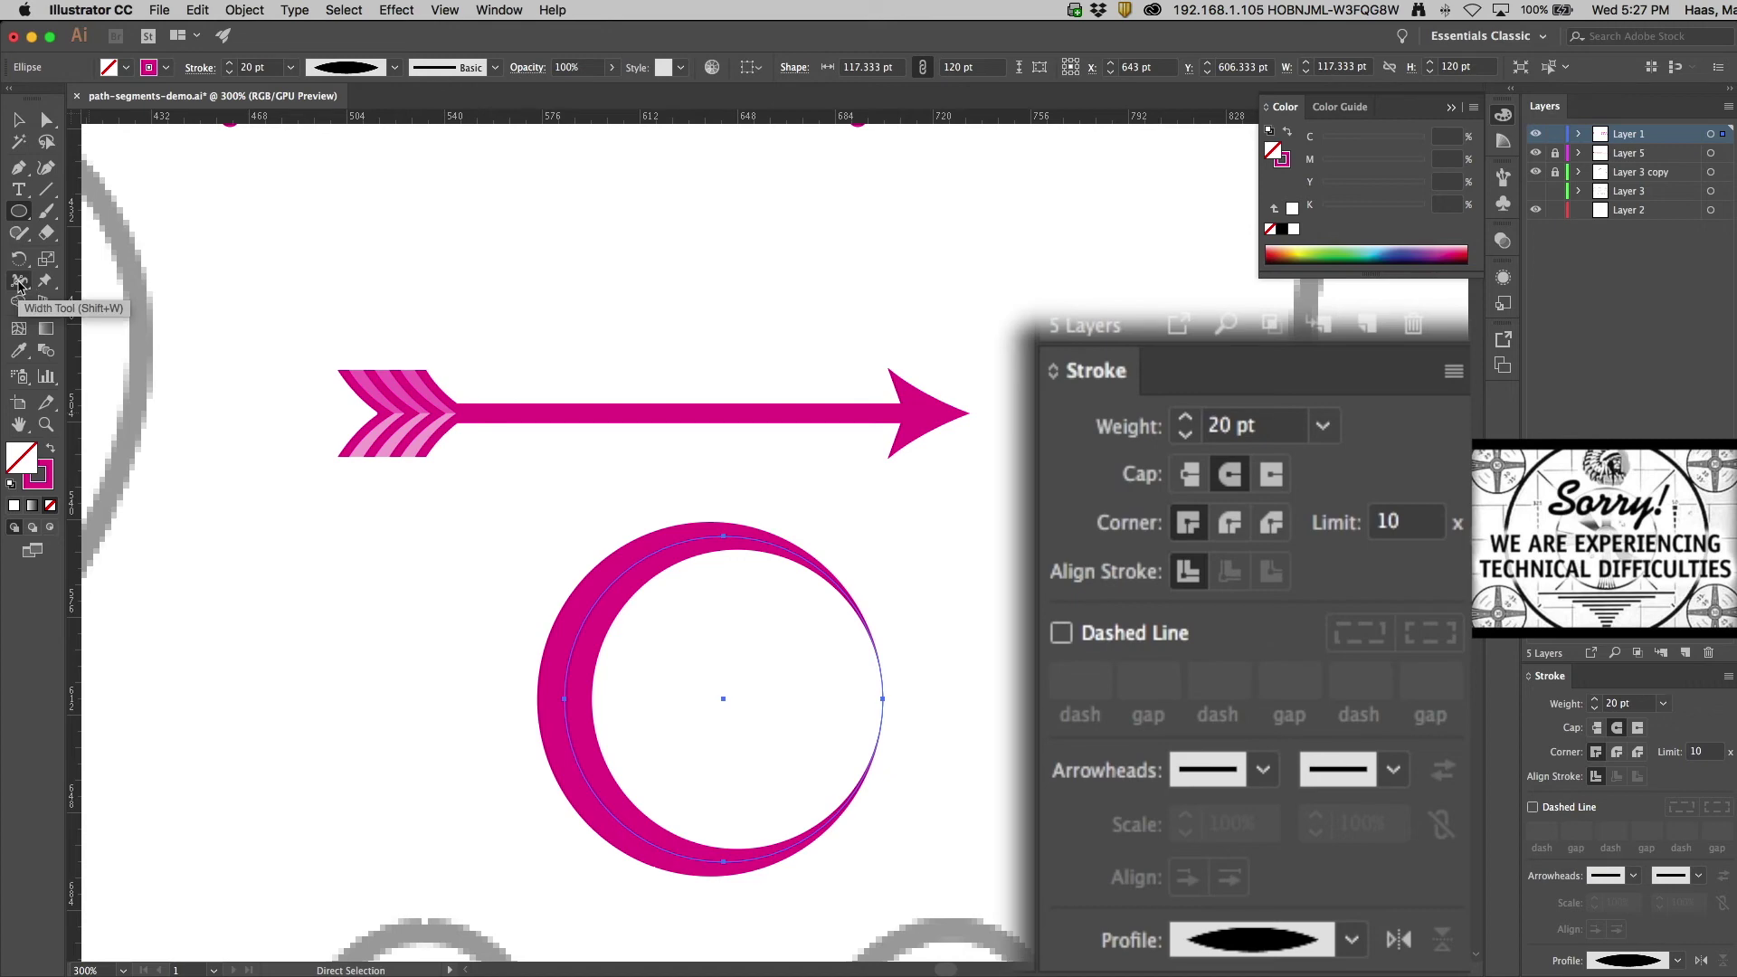
{"action": "left_click", "coordinate": [18, 285]}
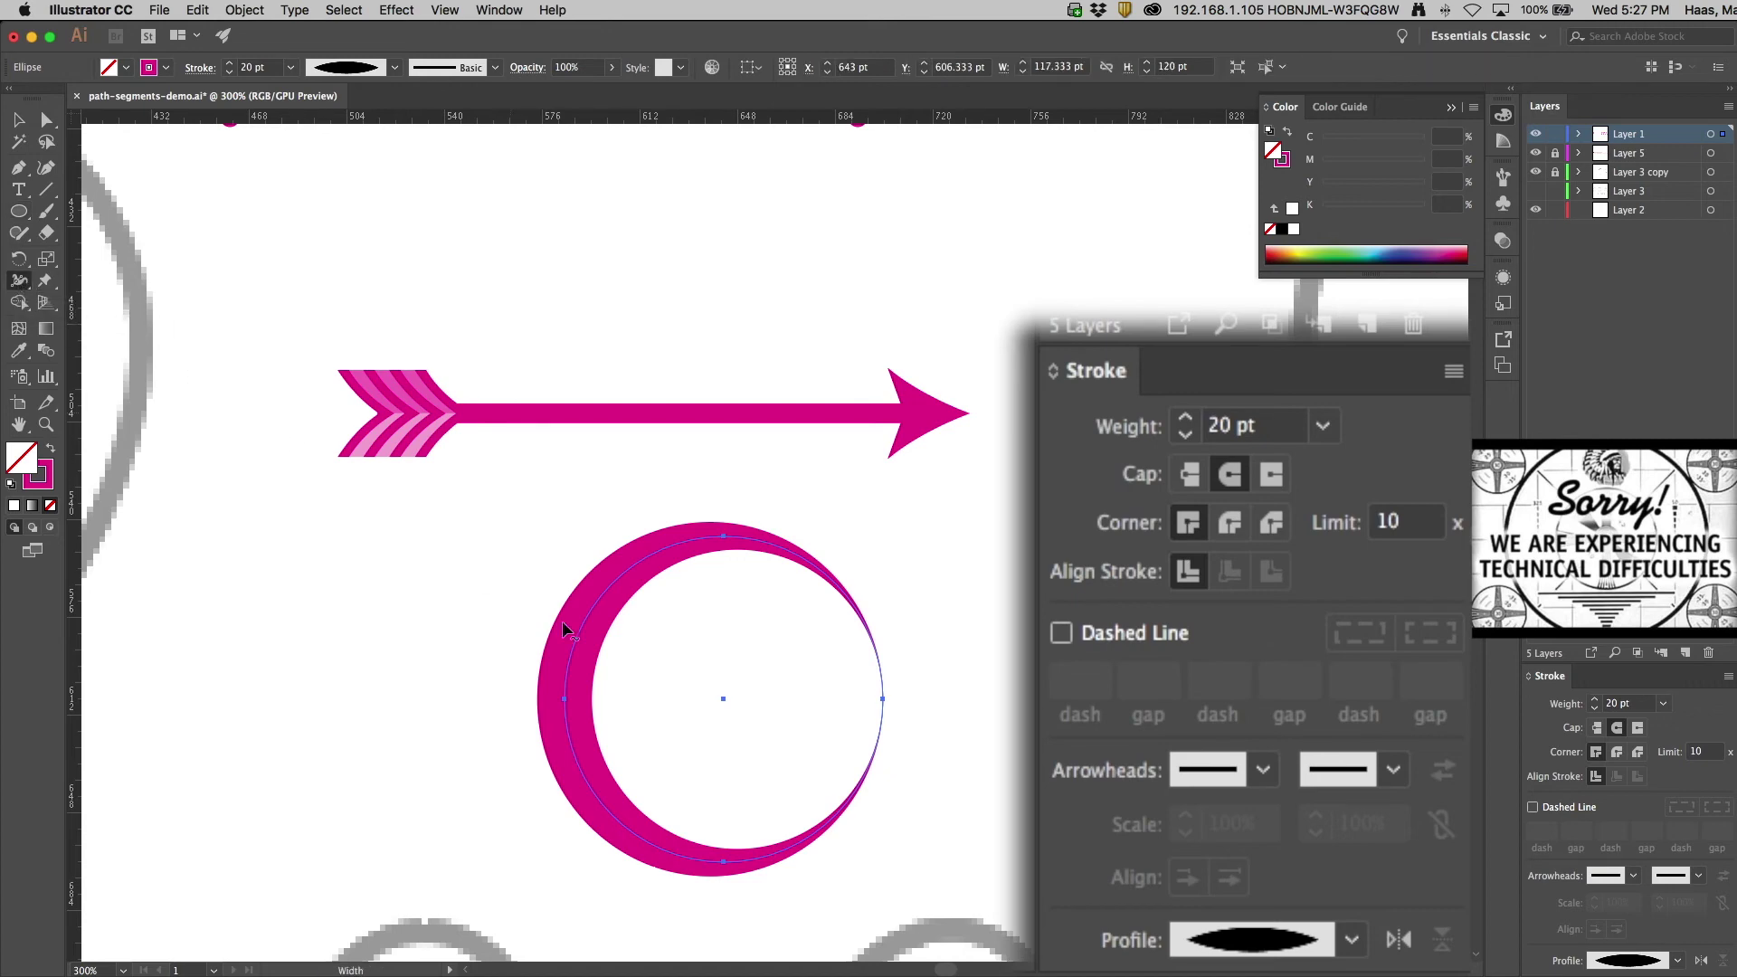
{"action": "mouse_move", "coordinate": [579, 623]}
{"action": "left_mouse_down"}
{"action": "mouse_move", "coordinate": [538, 602]}
{"action": "mouse_move", "coordinate": [606, 646]}
{"action": "left_mouse_up"}
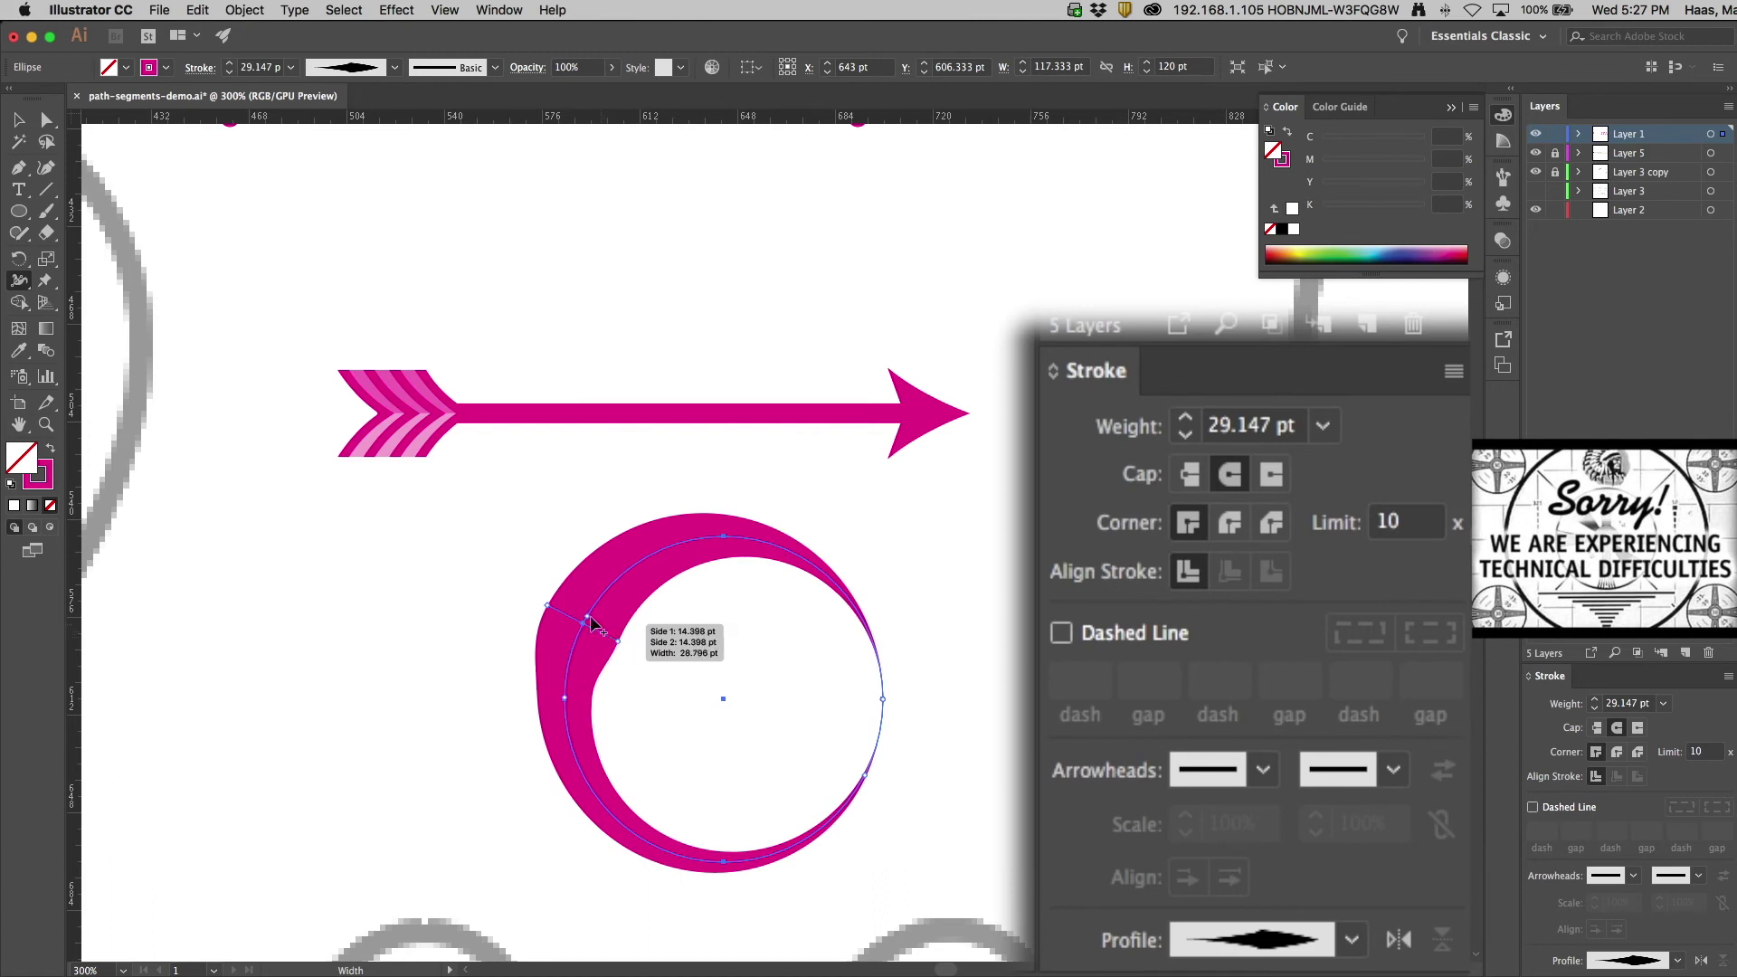
{"action": "key", "text": "alt"}
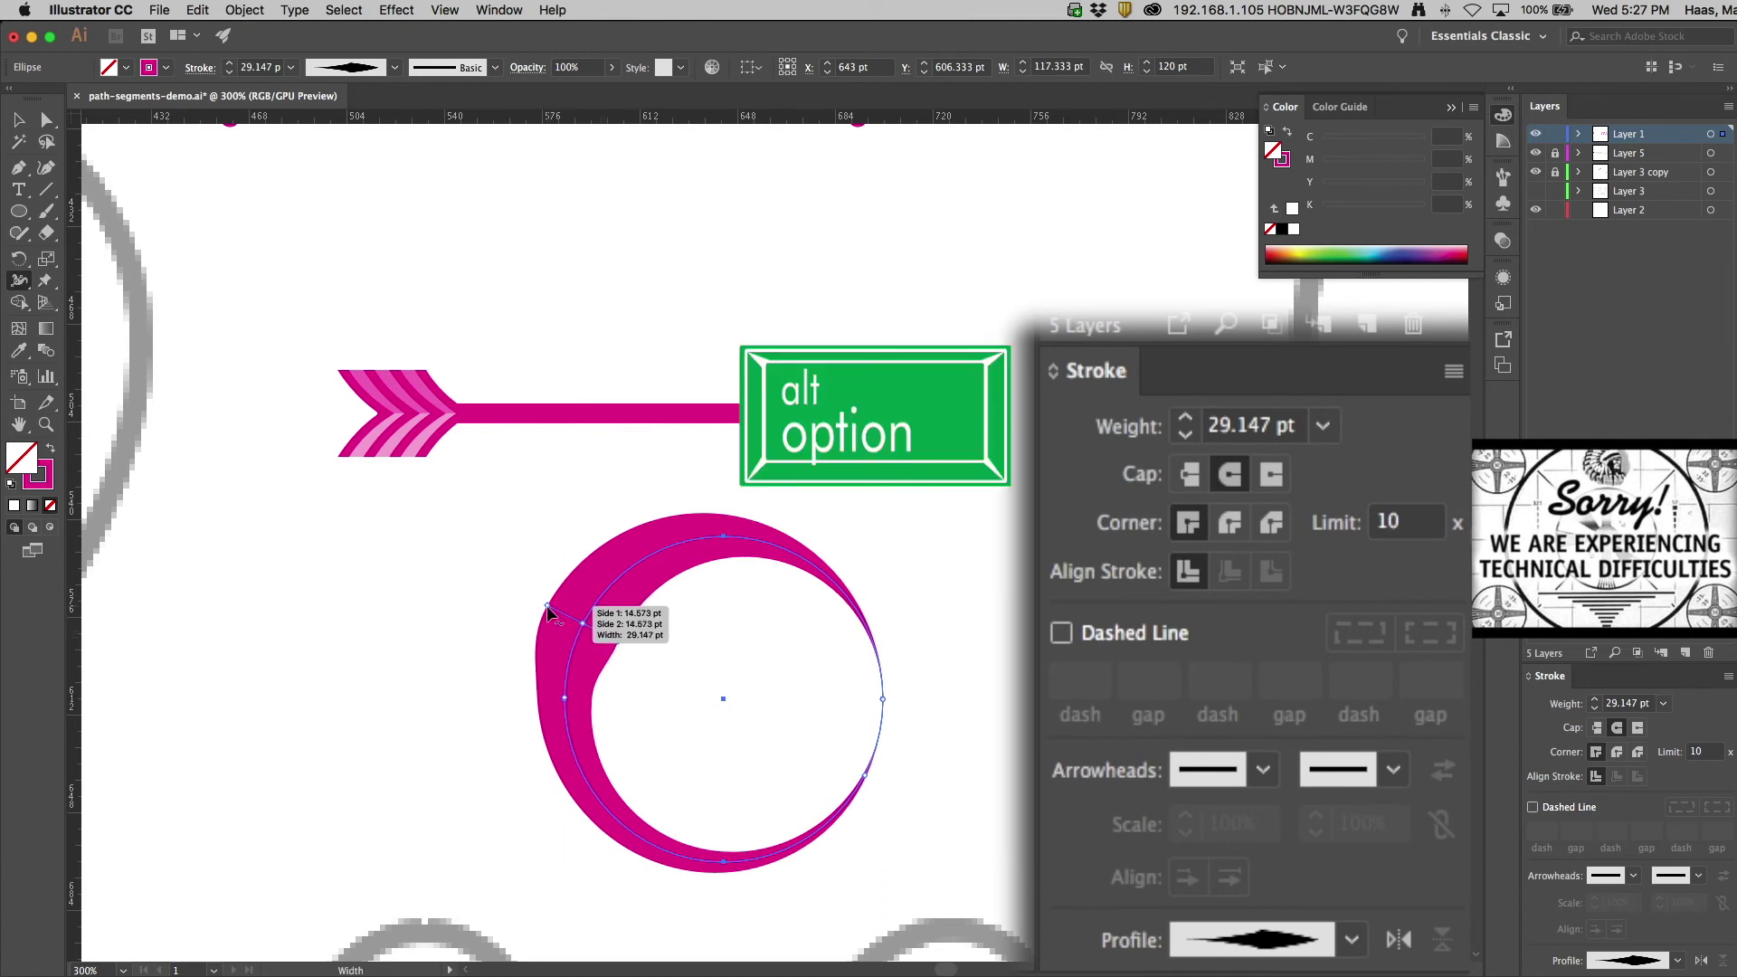
{"action": "left_click_drag", "start_coordinate": [546, 605], "coordinate": [562, 616]}
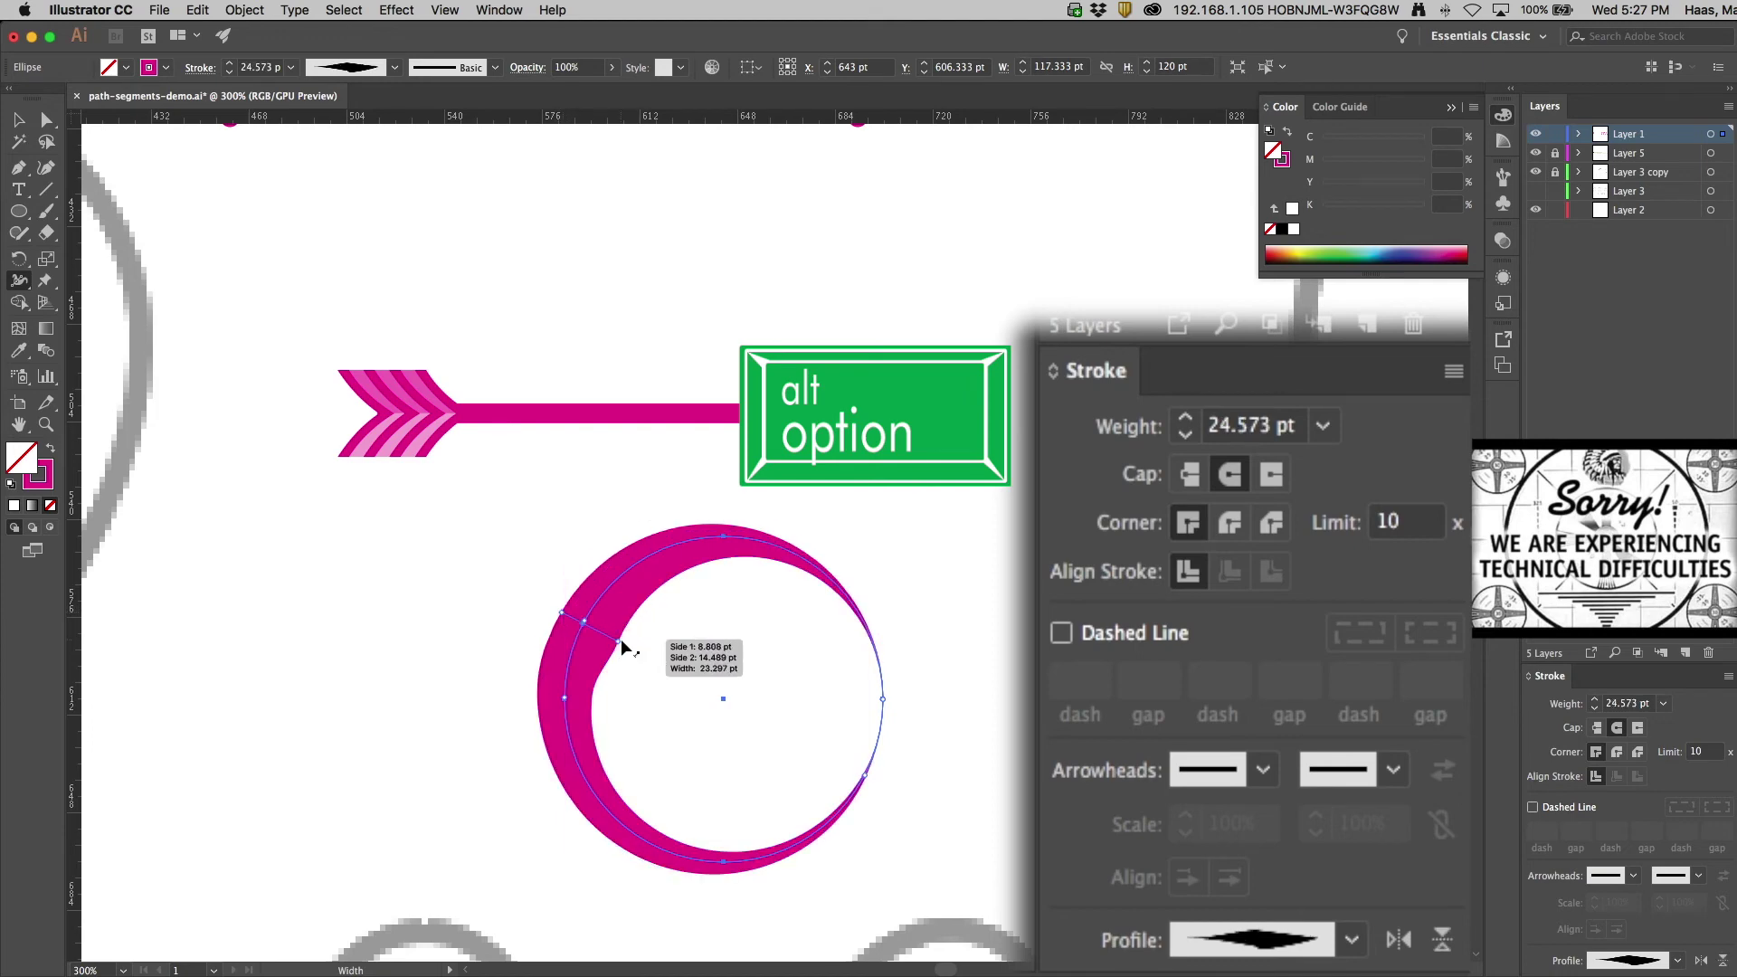
{"action": "left_click_drag", "start_coordinate": [789, 549], "coordinate": [751, 599]}
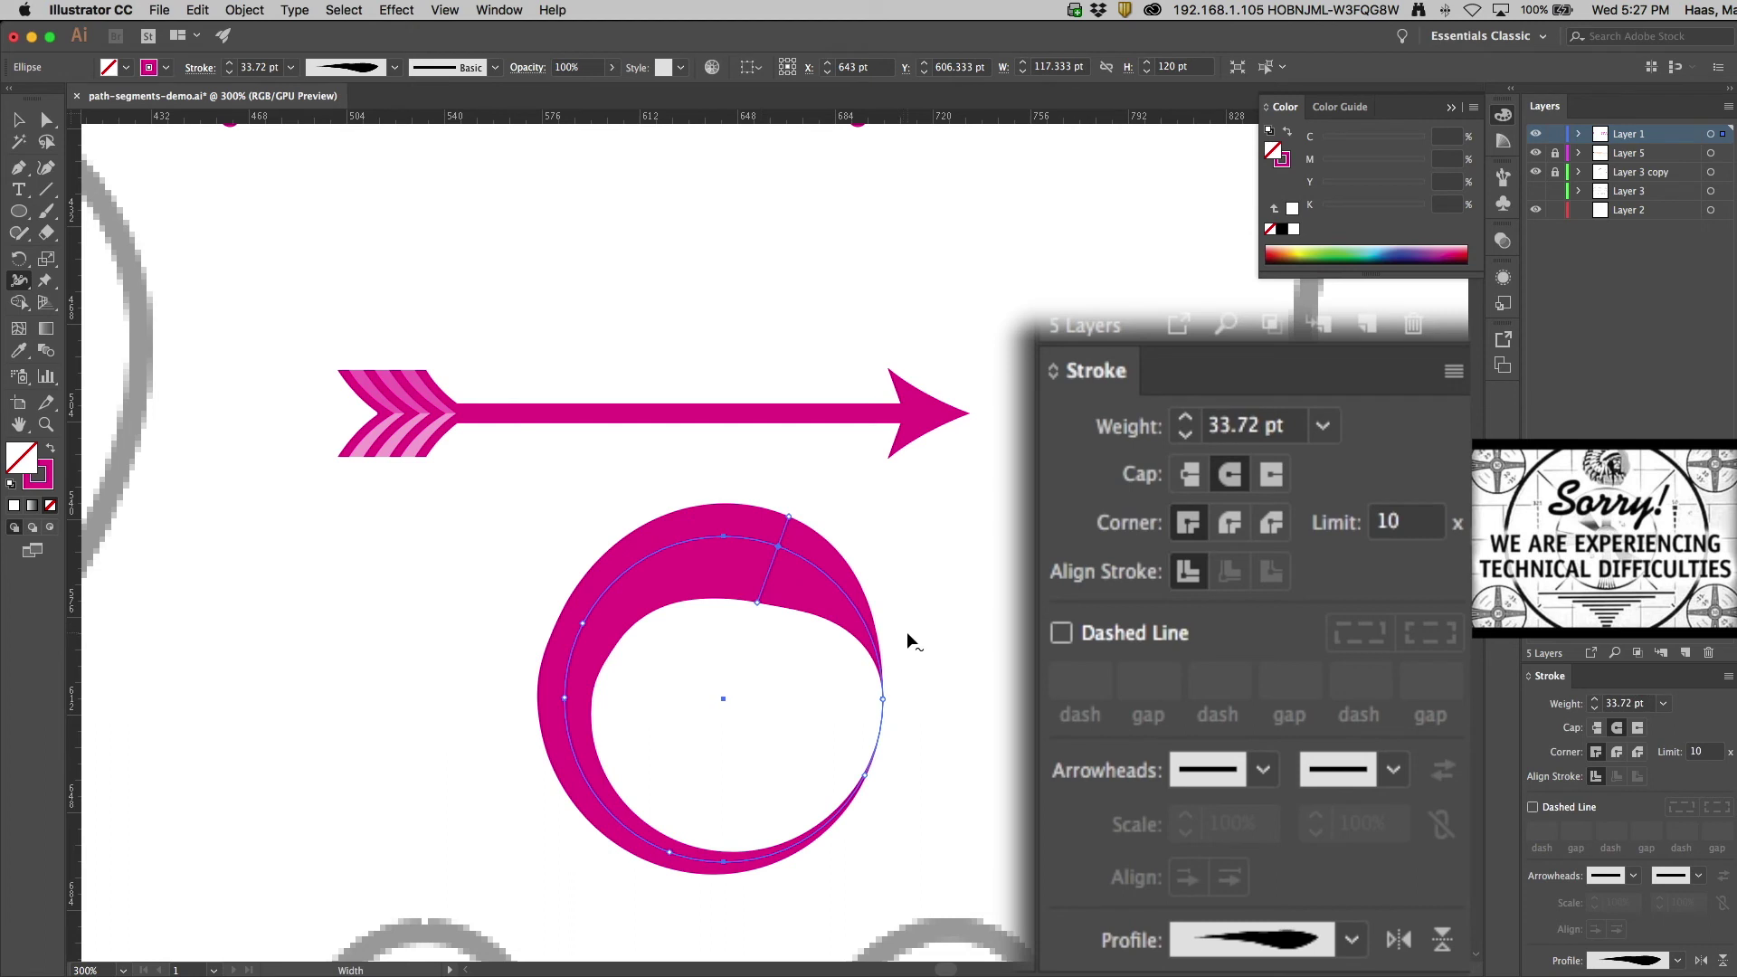
Toggle Flip Along several times to compare which side the thick part sits on
{"action": "left_click", "coordinate": [1398, 941]}
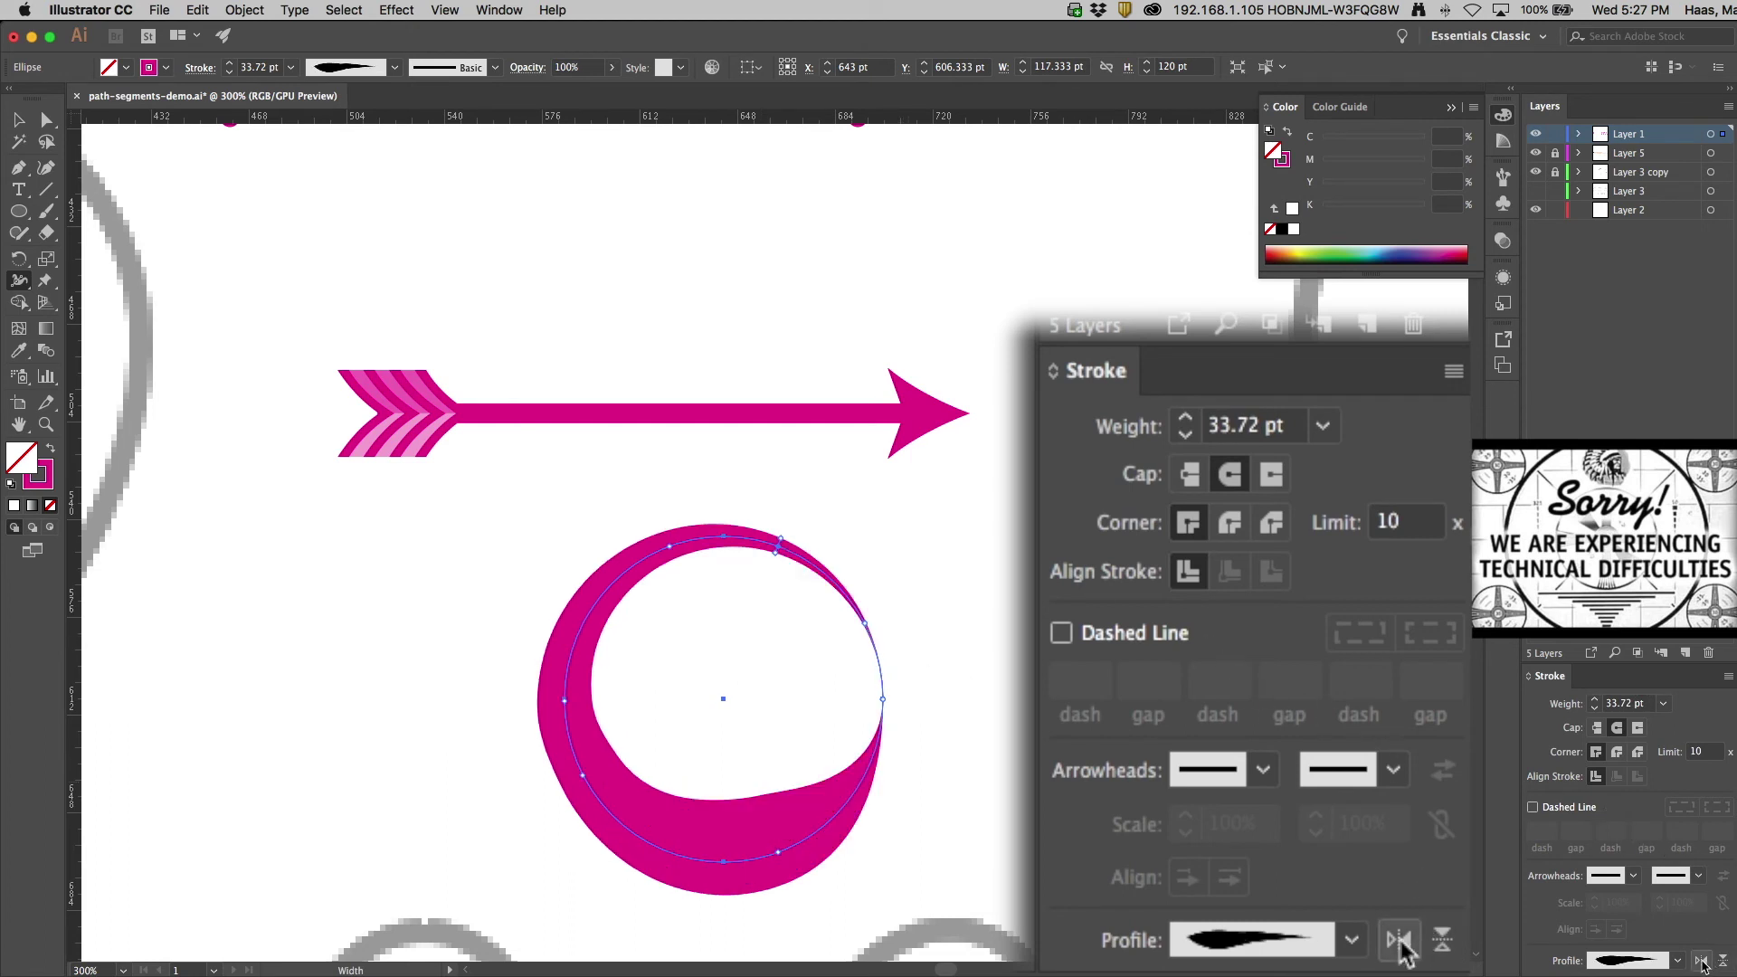
{"action": "left_click", "coordinate": [1398, 941]}
{"action": "left_click", "coordinate": [1398, 941]}
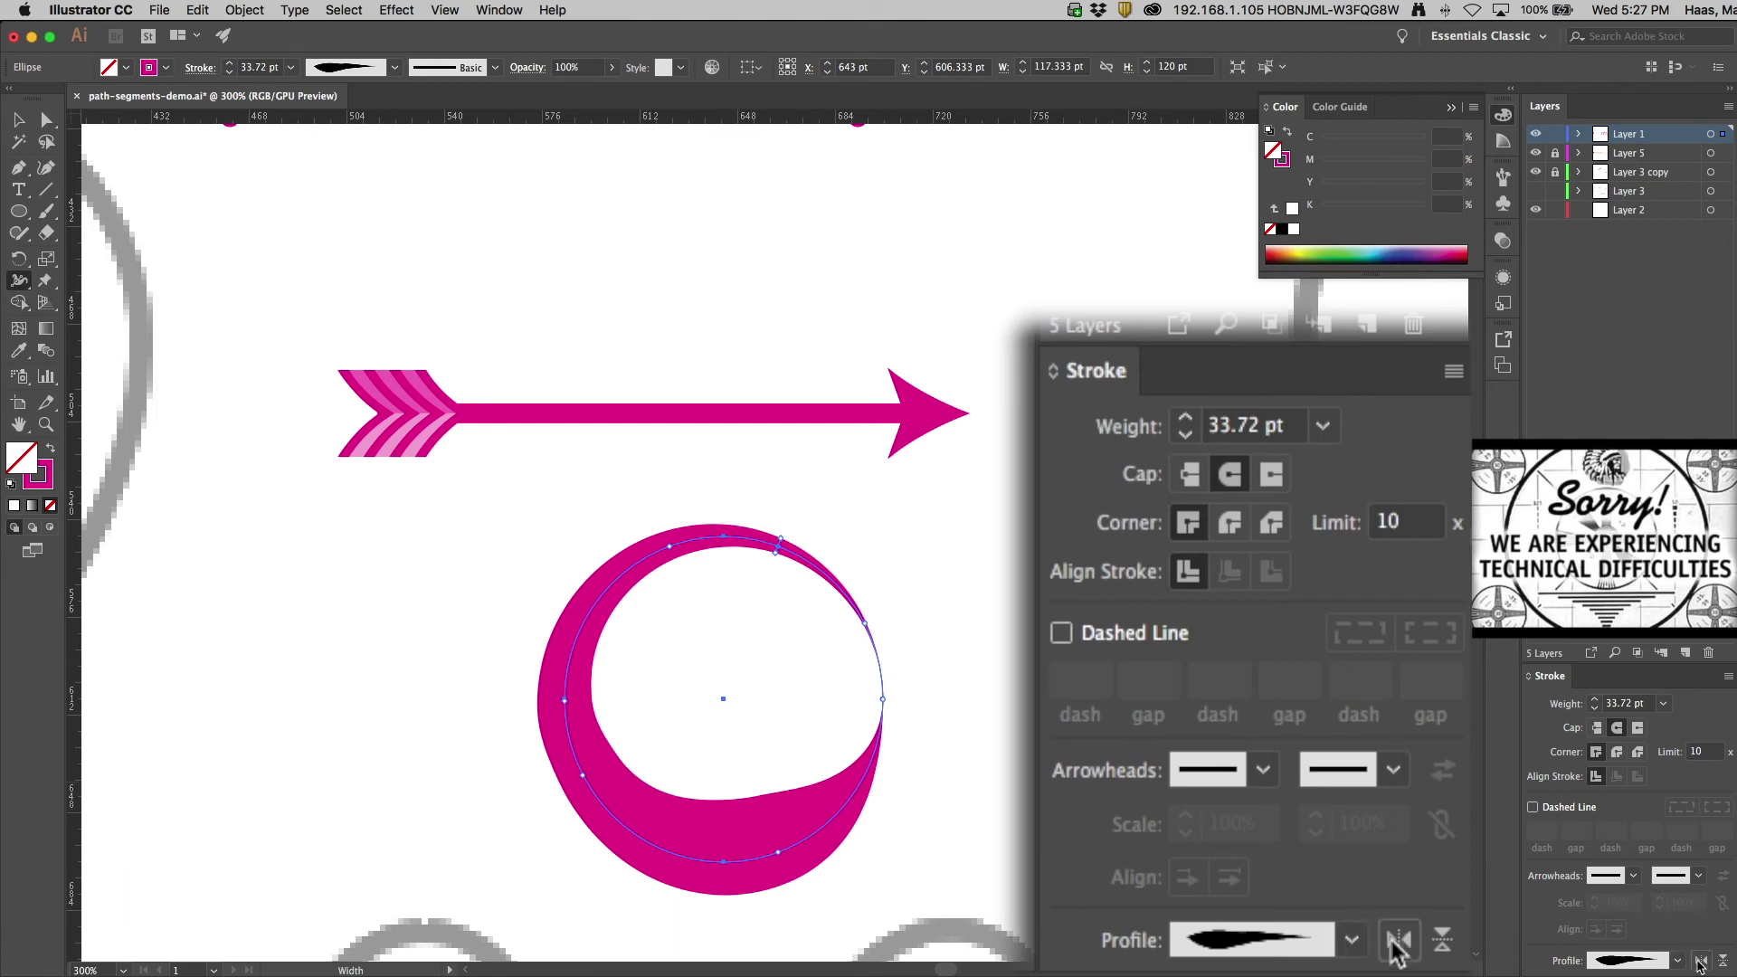
{"action": "left_click", "coordinate": [1396, 940]}
{"action": "left_click", "coordinate": [1396, 941]}
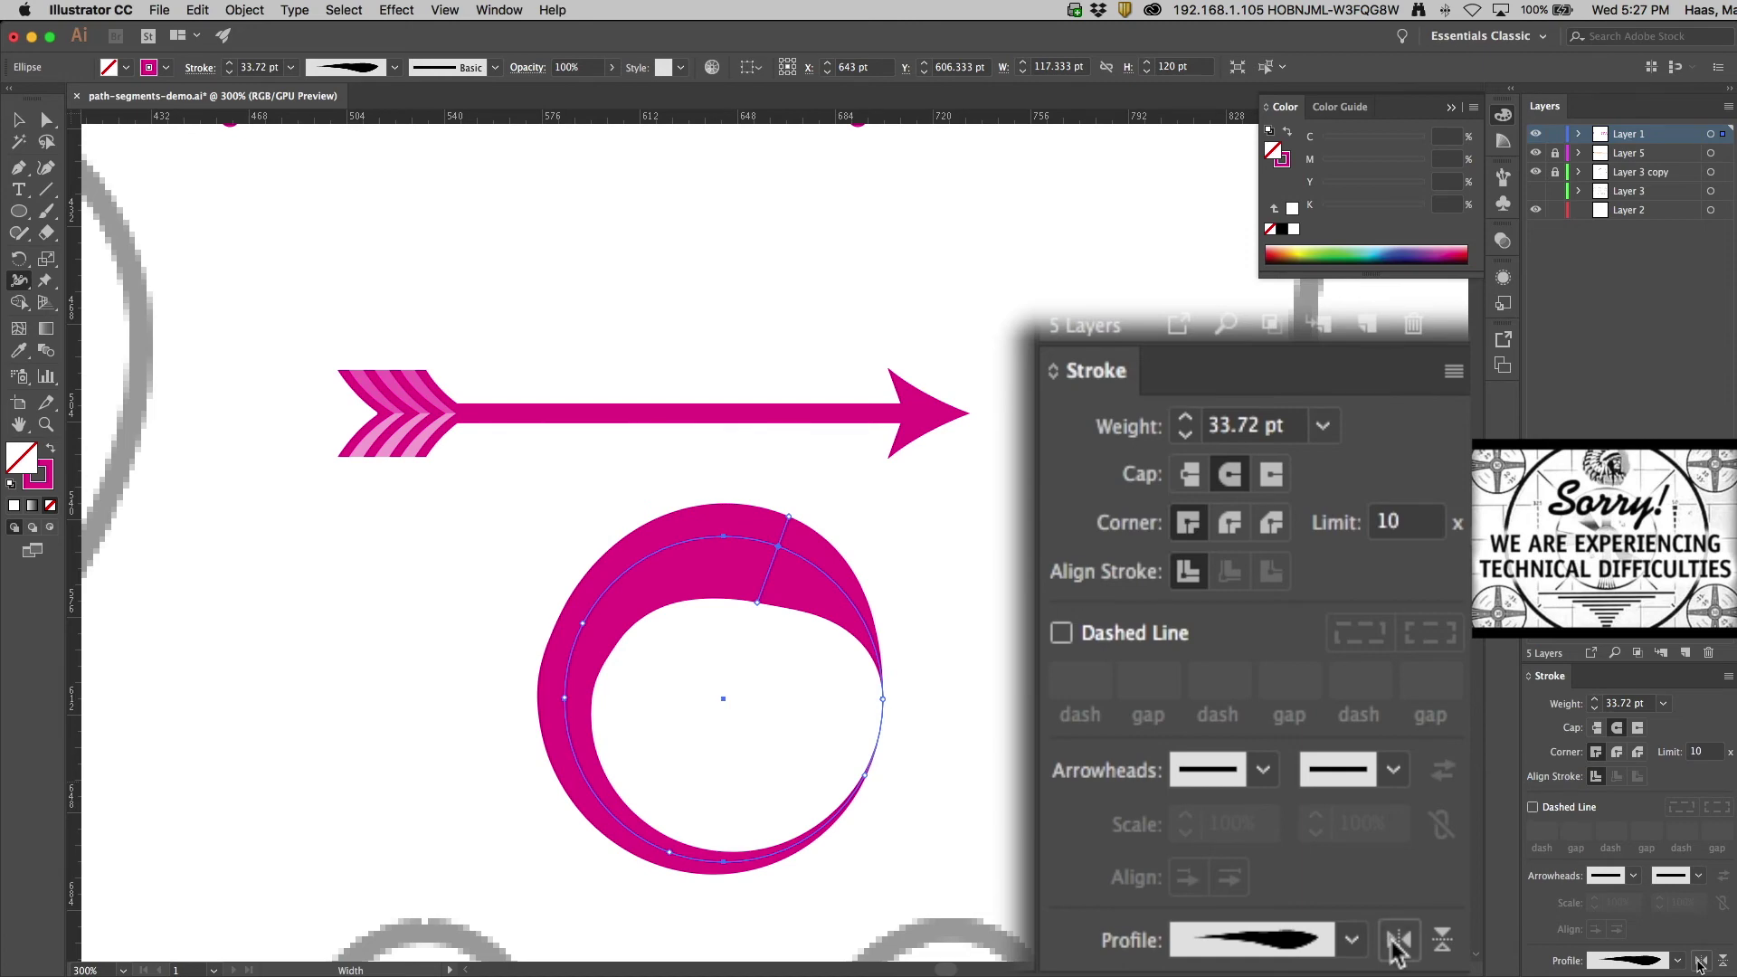
{"action": "left_click", "coordinate": [1396, 940]}
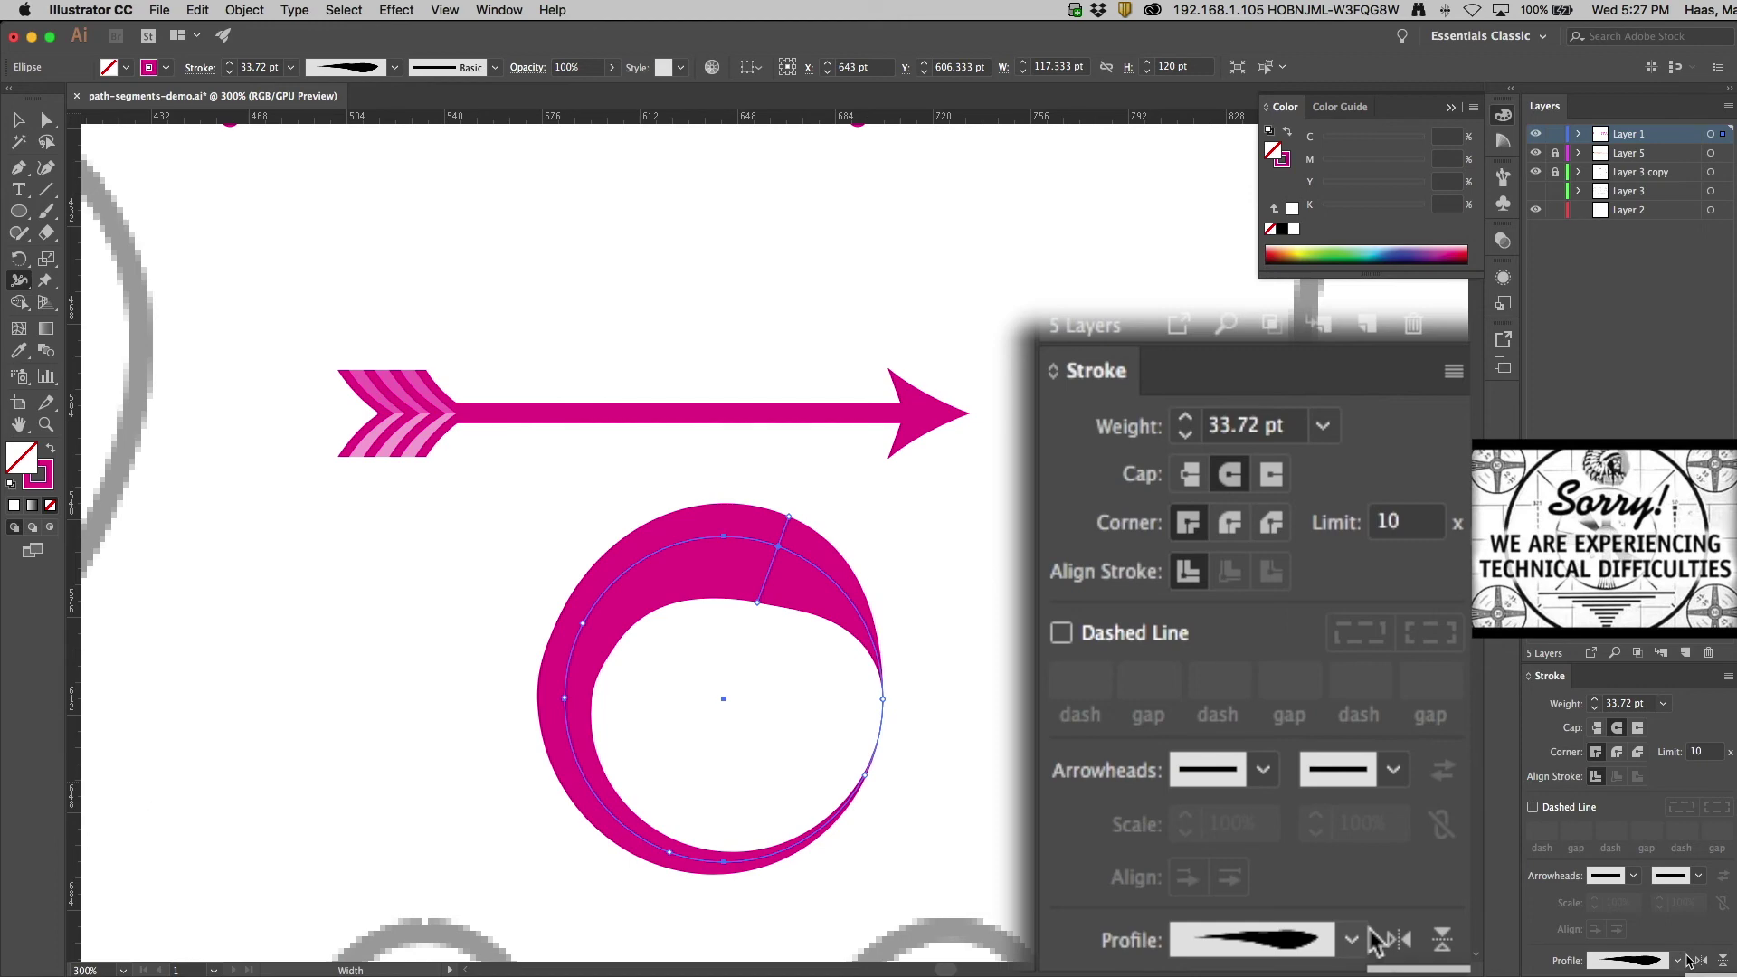
Draw a magenta rectangle below the skyline outline with the Rectangle tool
{"action": "key", "text": "super+1"}
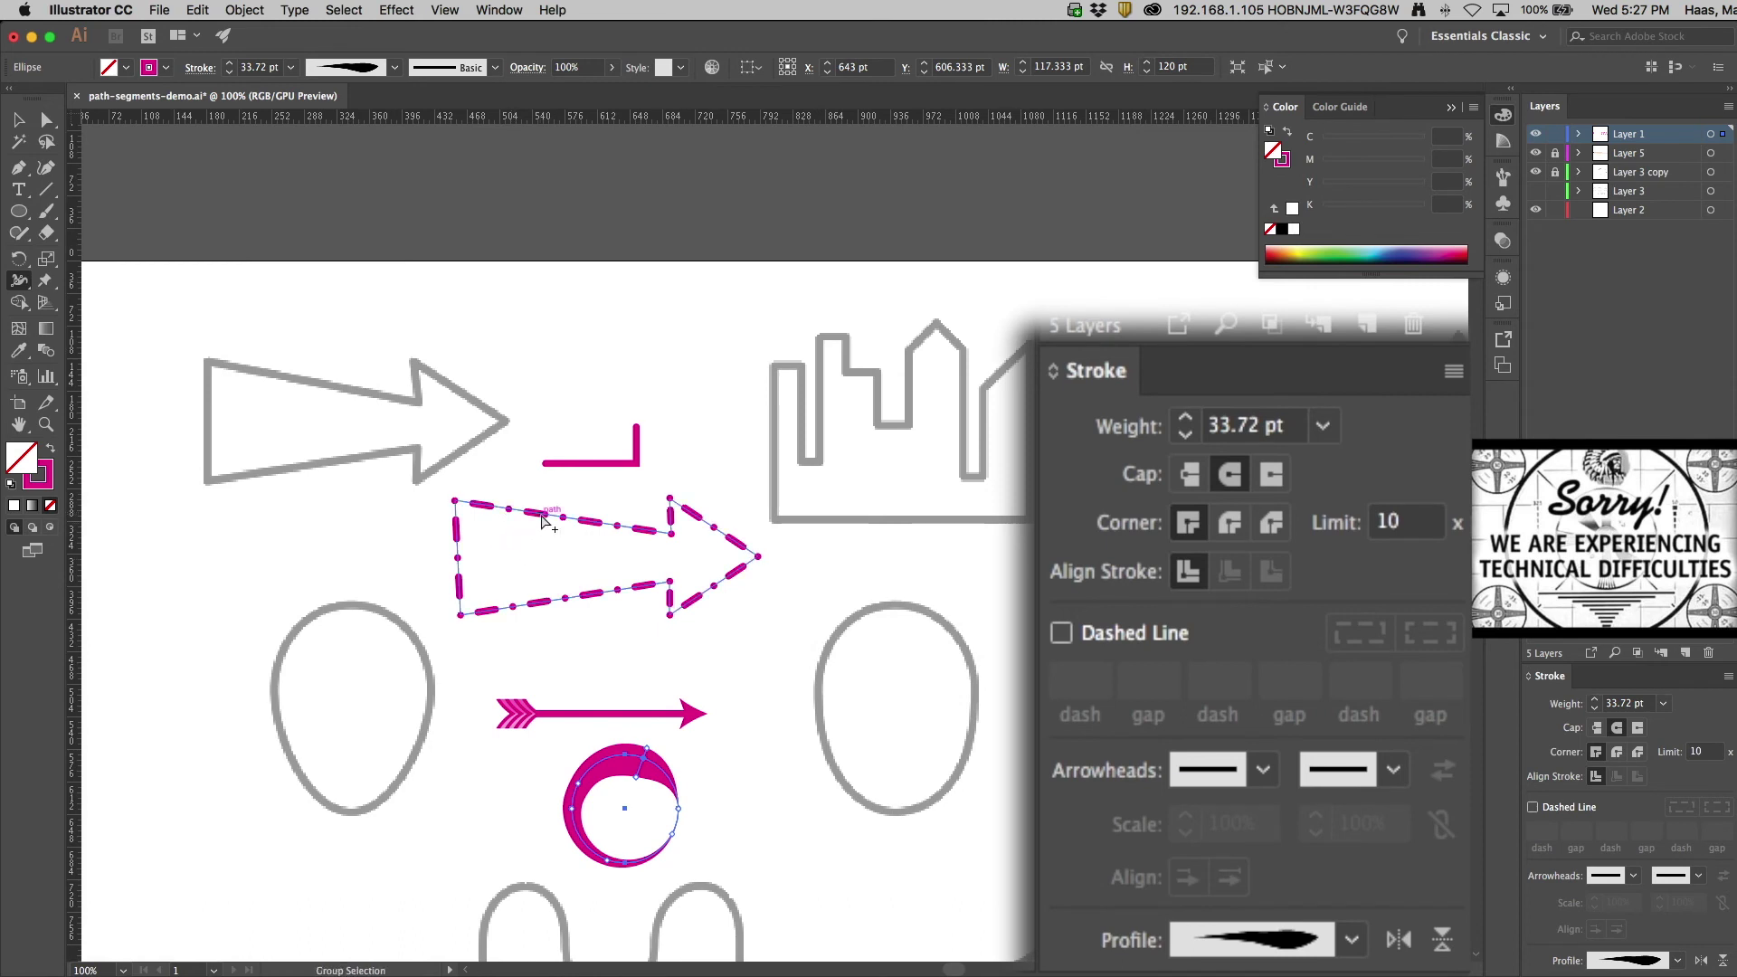
{"action": "left_click", "coordinate": [543, 520]}
{"action": "left_click_drag", "start_coordinate": [22, 214], "coordinate": [90, 211]}
{"action": "left_click_drag", "start_coordinate": [1025, 555], "coordinate": [1262, 737]}
Give the rectangle's dashed stroke a 0.01 pt dash and a single 20 pt gap for round dots
{"action": "key", "text": "space"}
{"action": "left_click_drag", "start_coordinate": [1173, 613], "coordinate": [803, 612]}
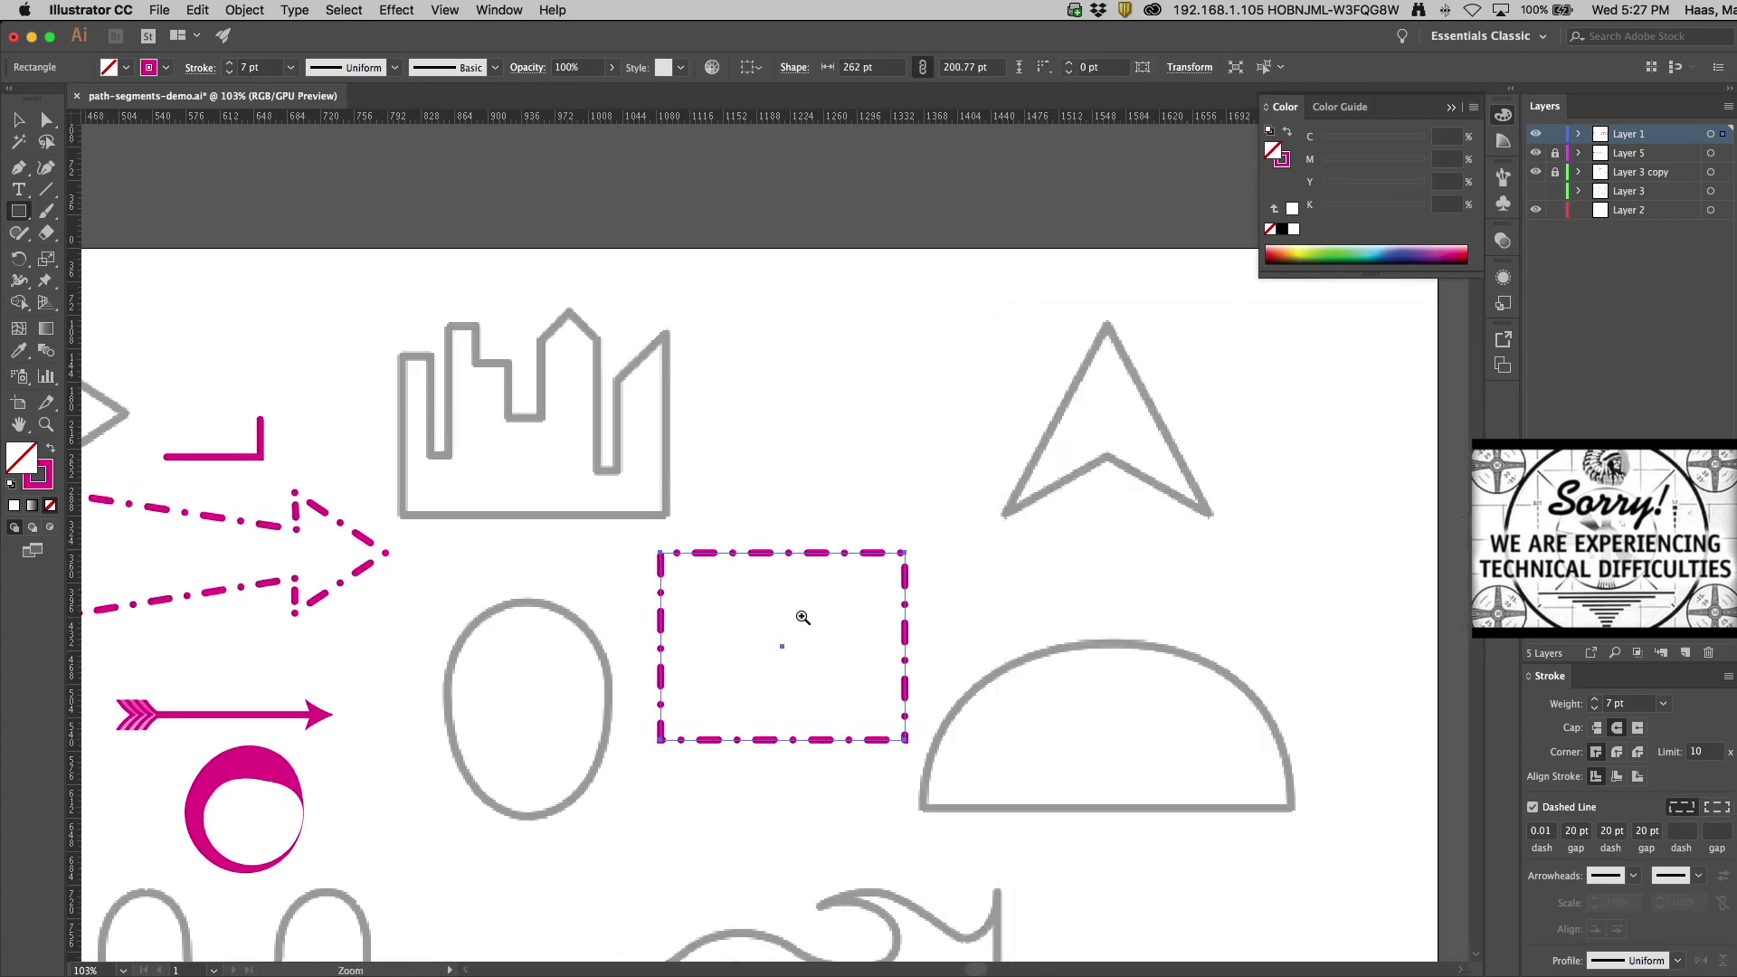
{"action": "scroll", "coordinate": [802, 612], "scroll_direction": "up", "scroll_amount": 3}
{"action": "left_click_drag", "start_coordinate": [792, 758], "coordinate": [813, 803]}
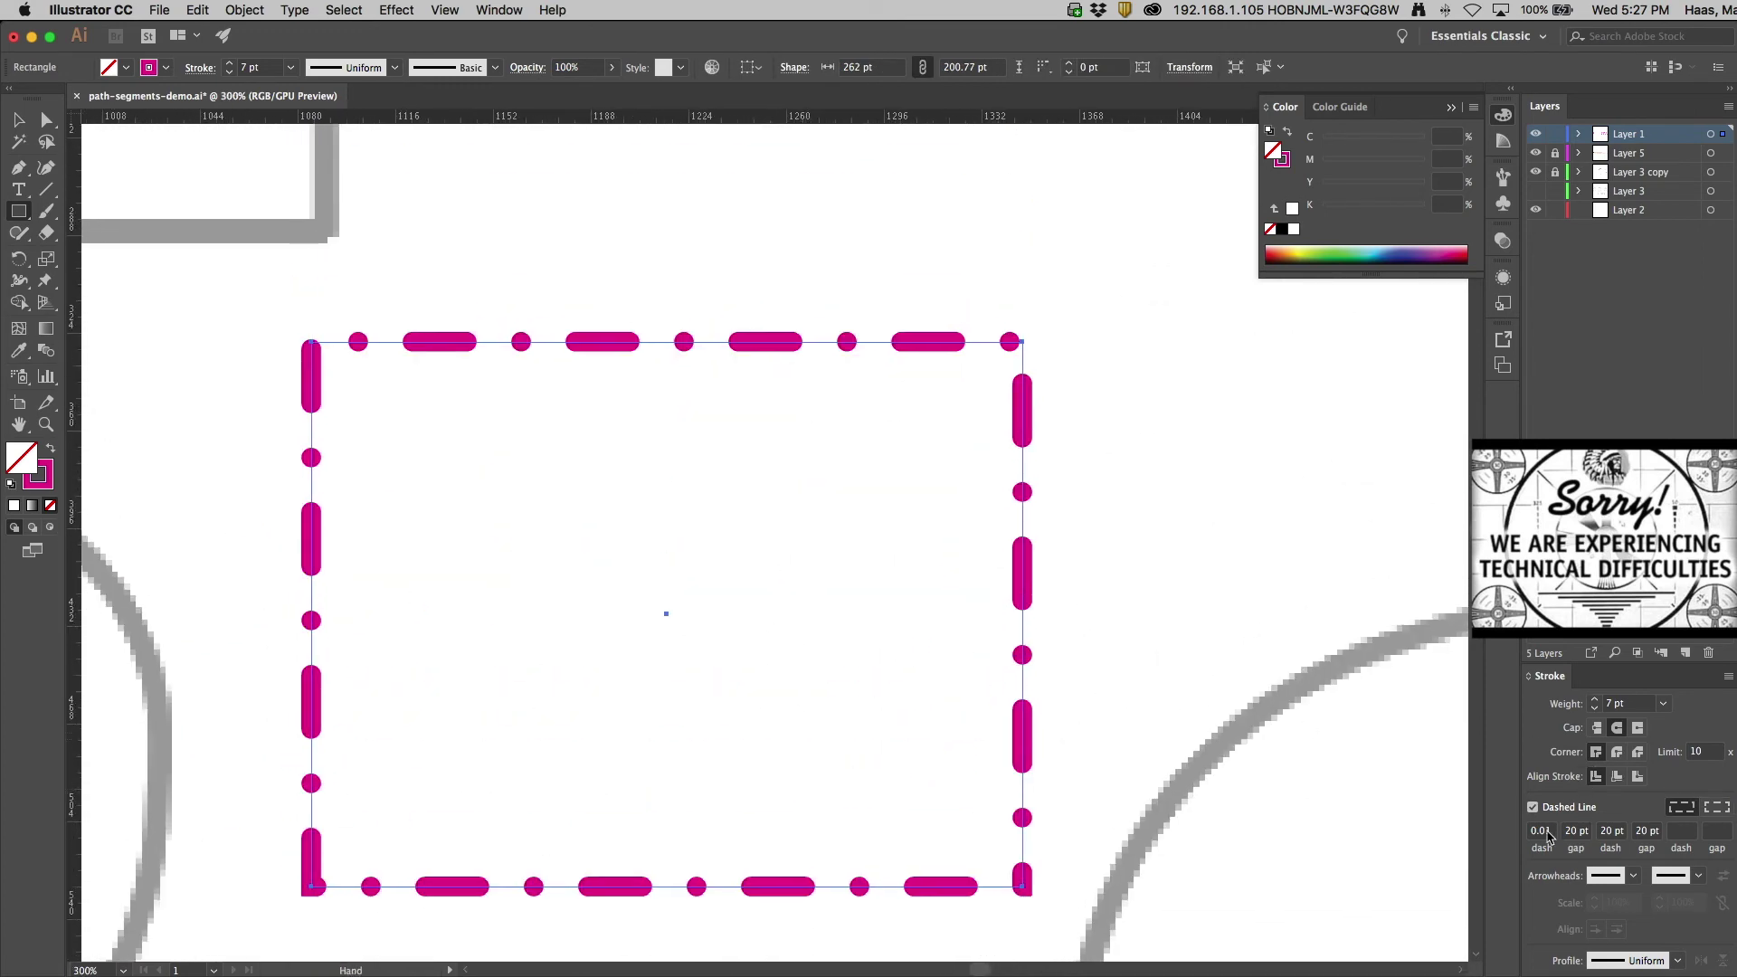
{"action": "left_click", "coordinate": [1654, 830]}
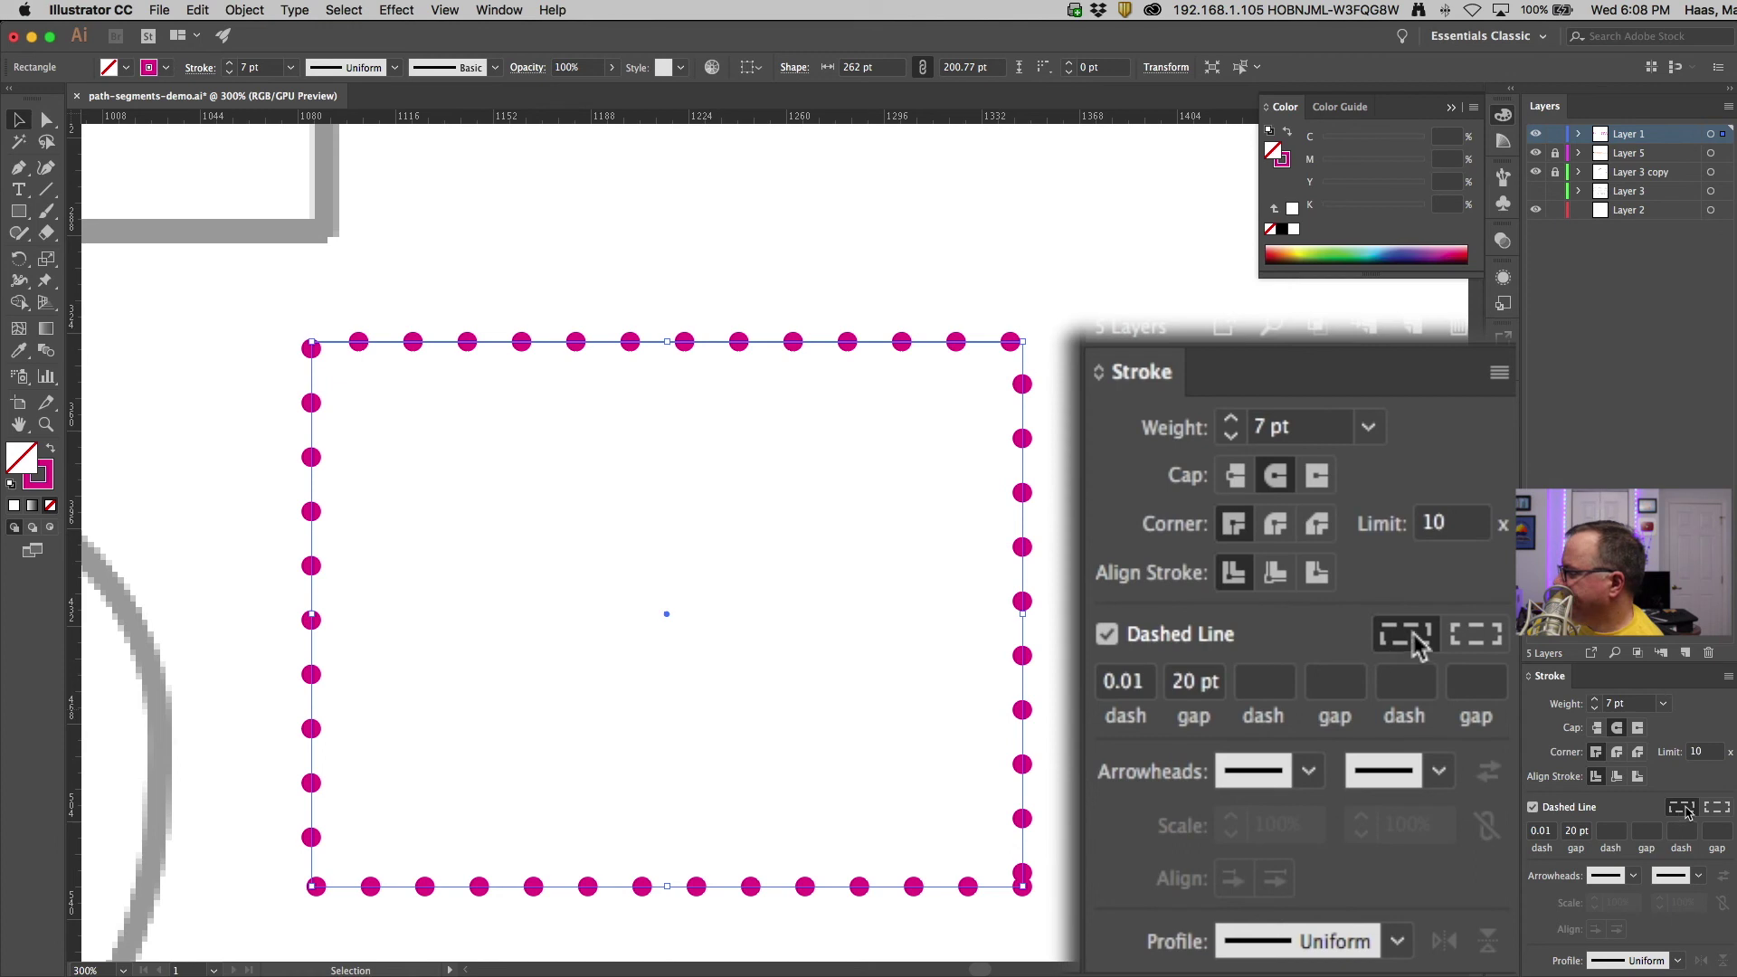
{"action": "left_click", "coordinate": [1482, 642]}
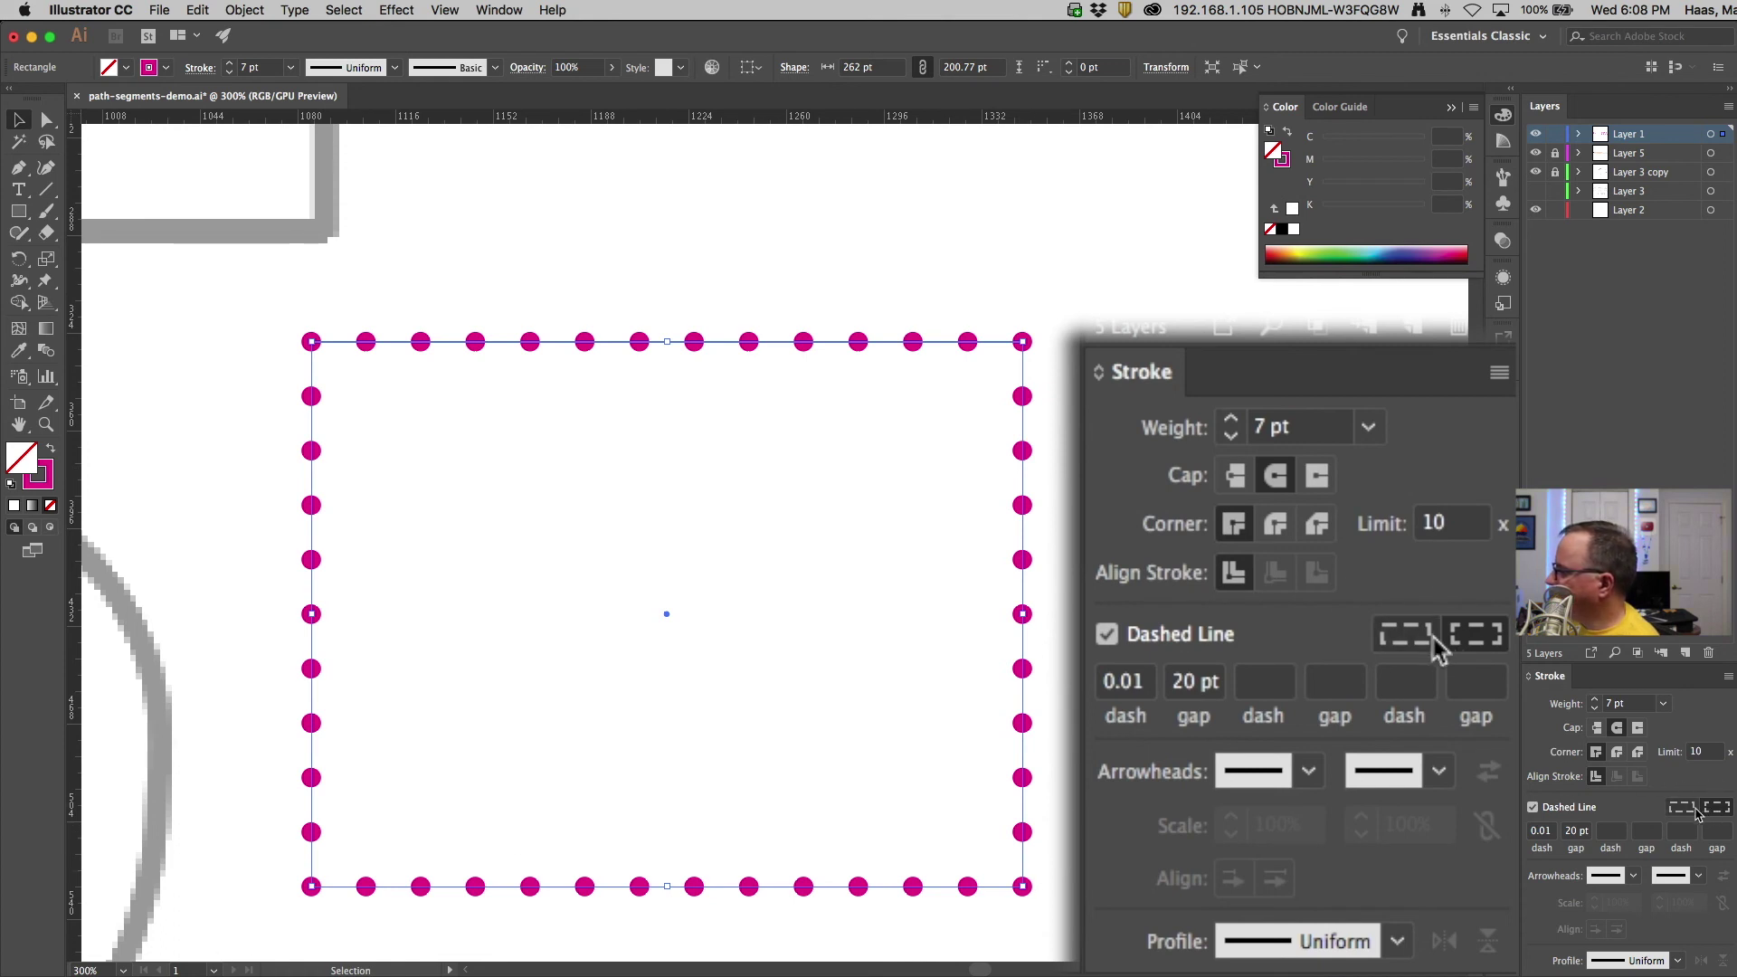
{"action": "left_click", "coordinate": [1403, 644]}
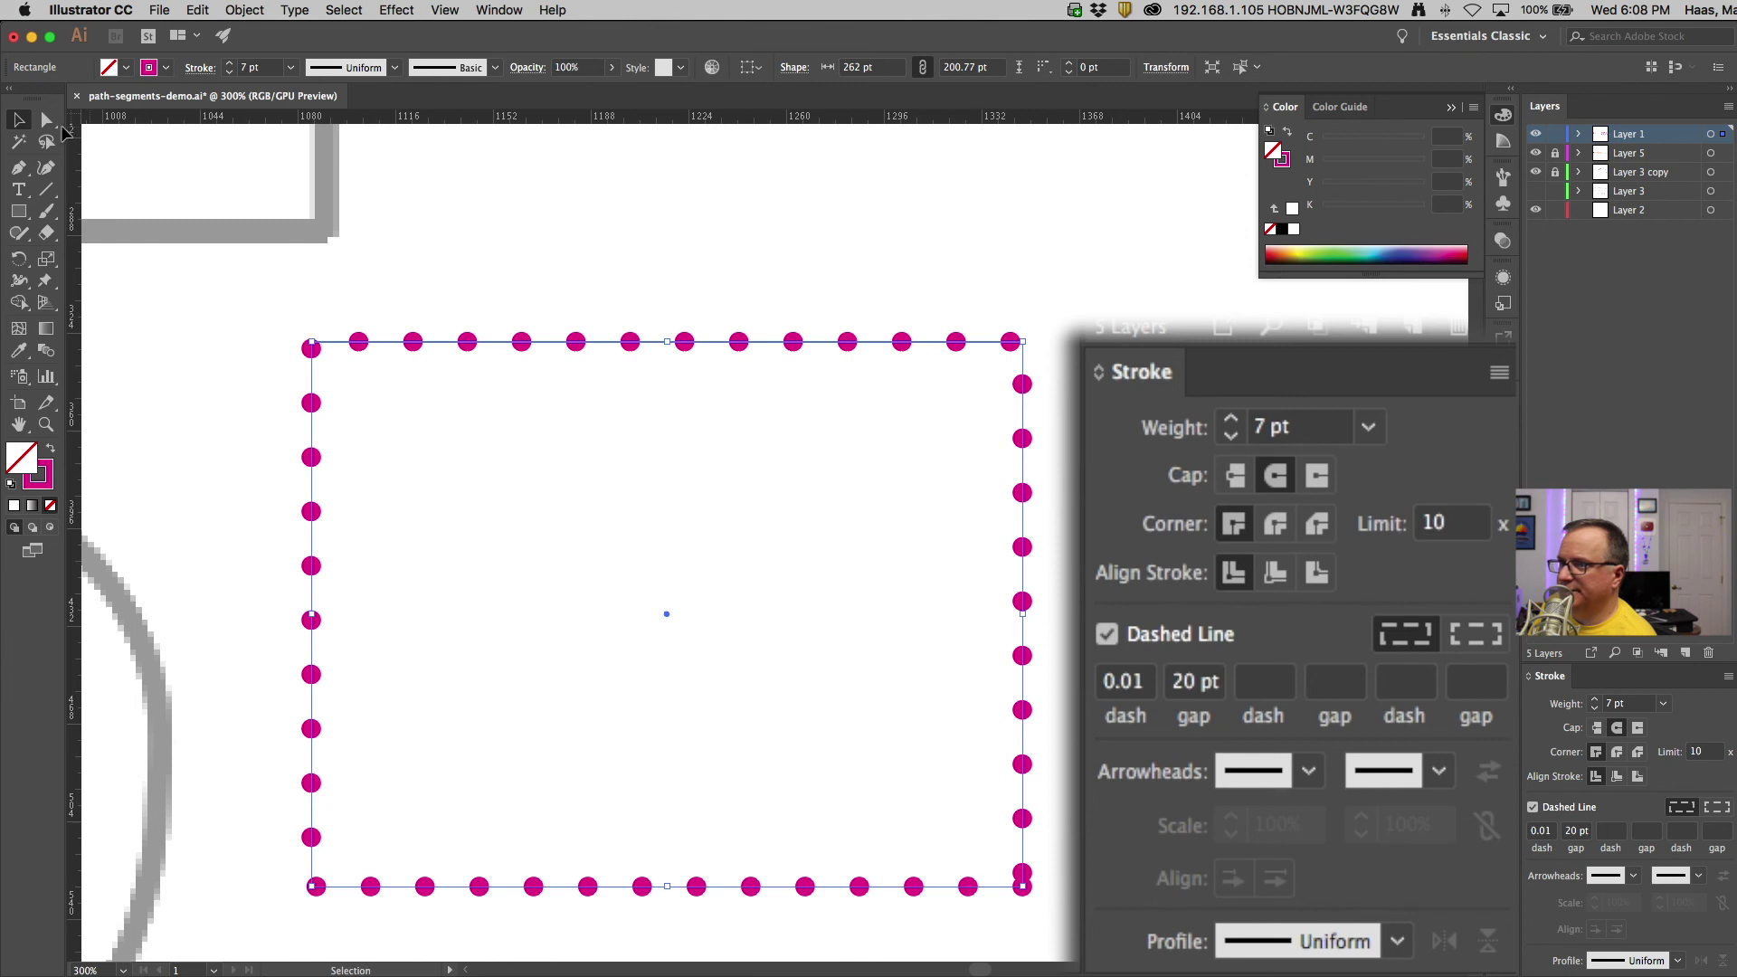
{"action": "left_click", "coordinate": [416, 284]}
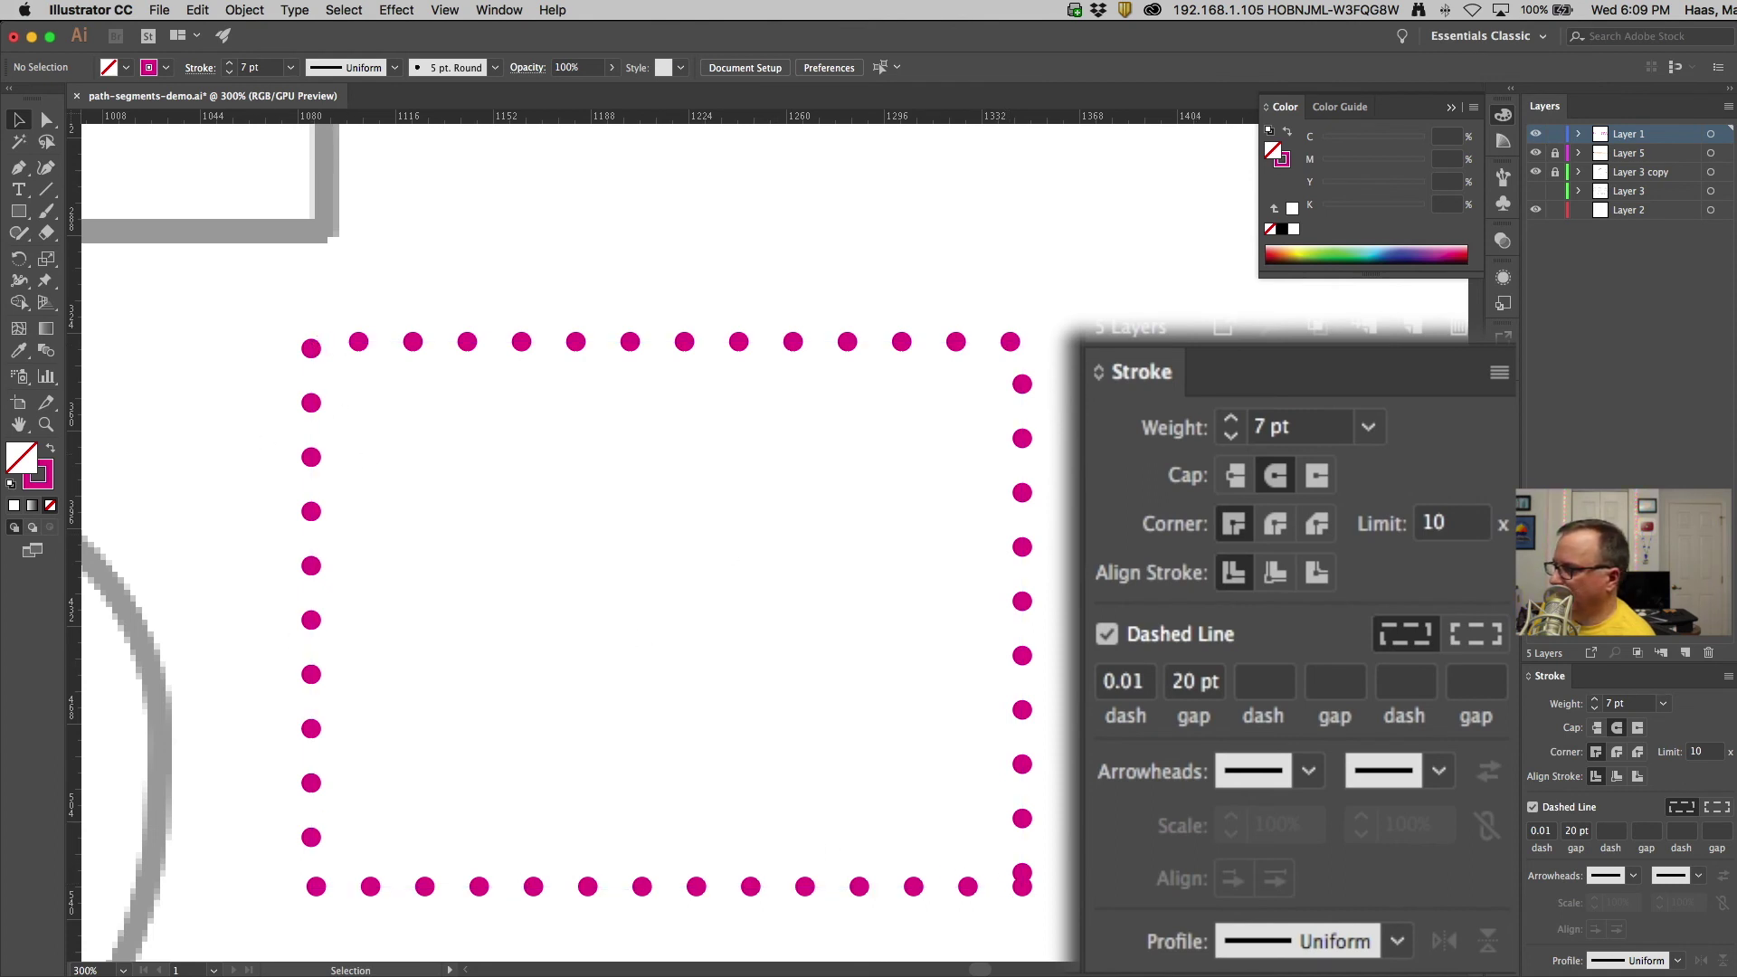
{"action": "double_click", "coordinate": [1191, 687]}
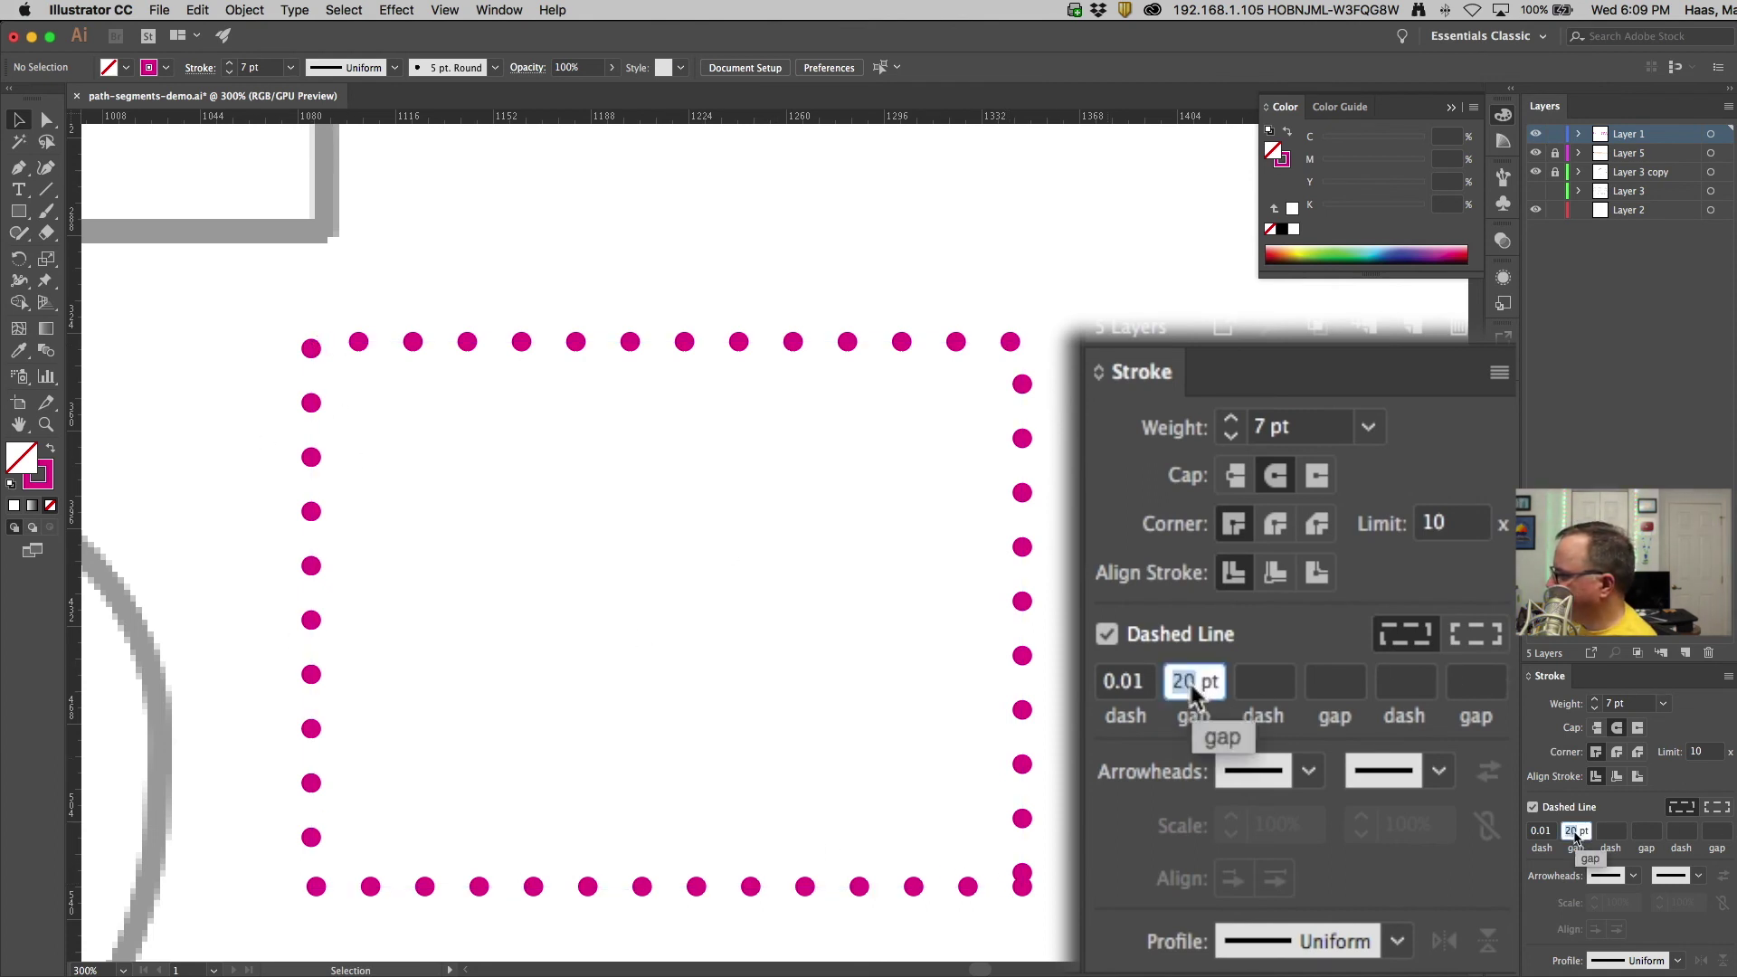
{"action": "type", "text": "22"}
{"action": "key", "text": "Return"}
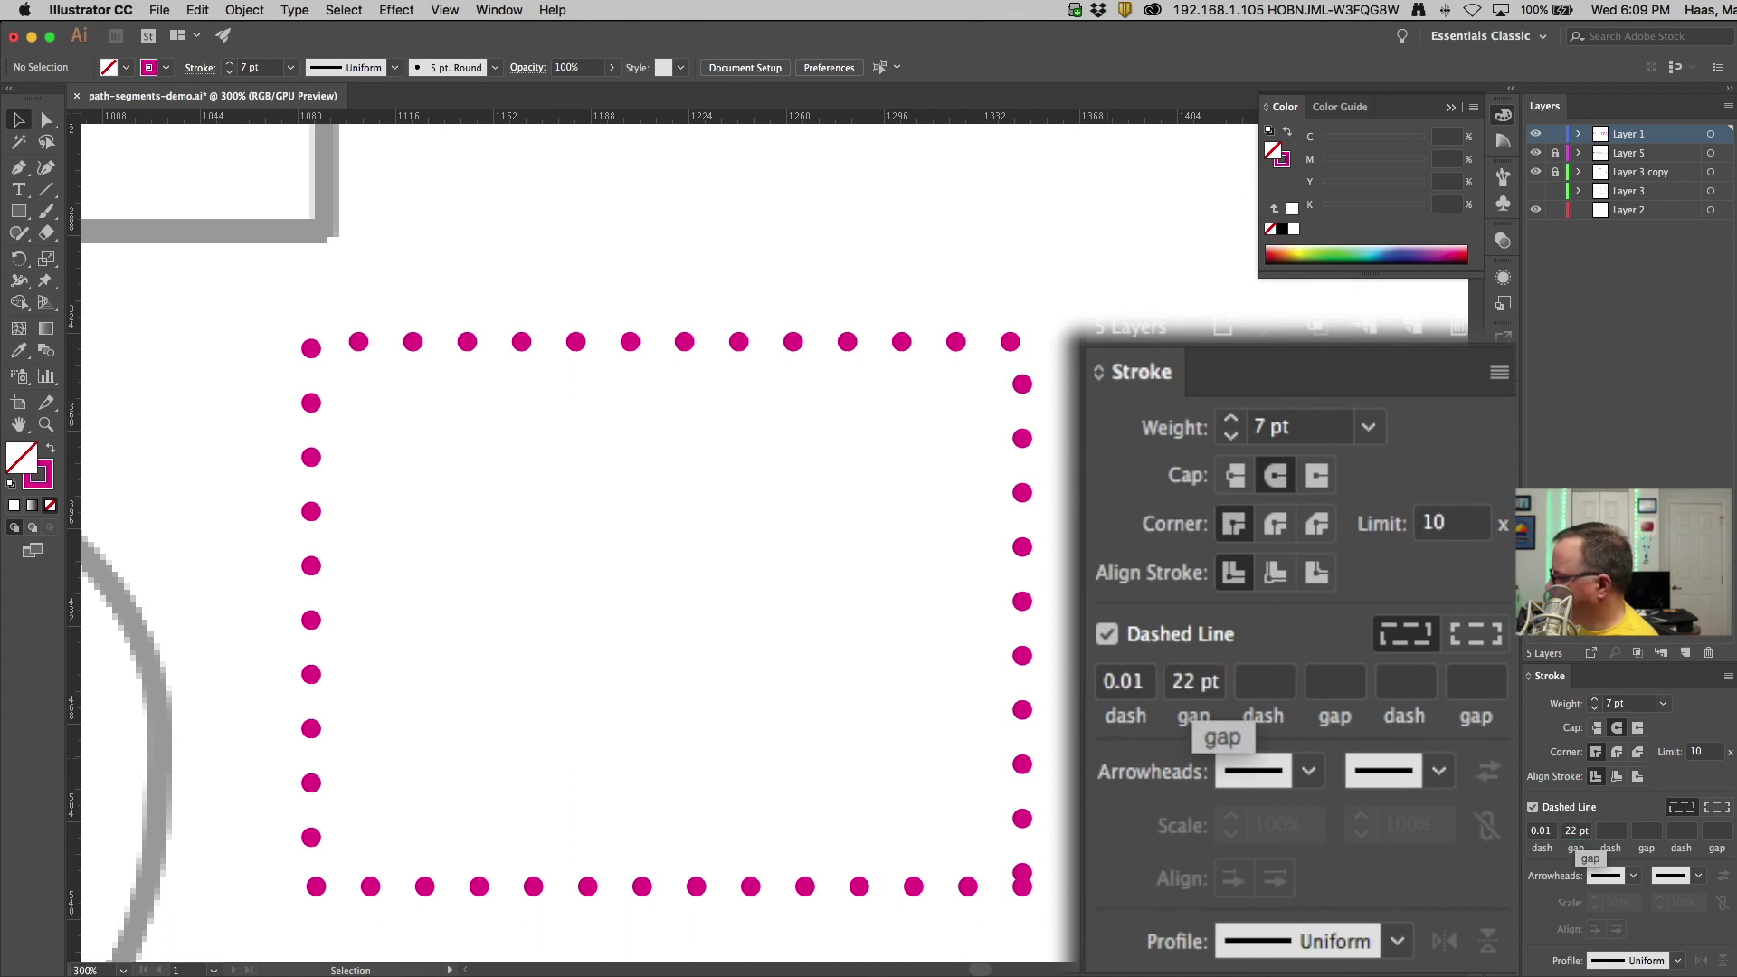
{"action": "left_click", "coordinate": [721, 343]}
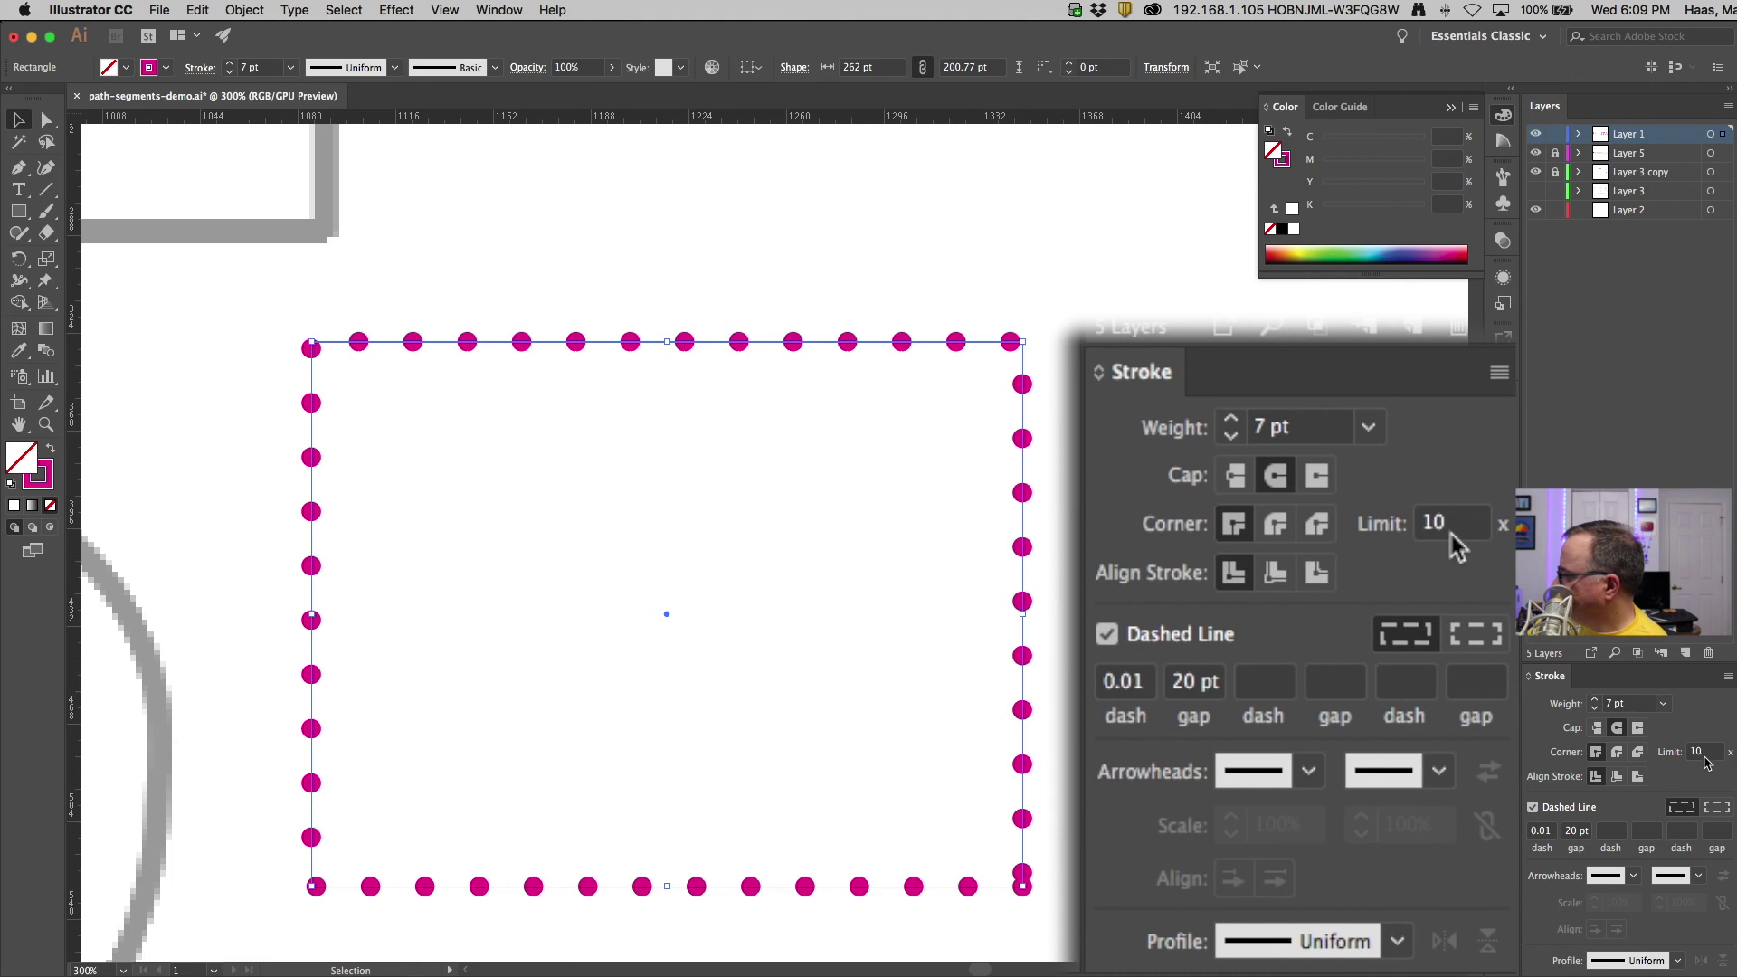
{"action": "left_click", "coordinate": [1469, 637]}
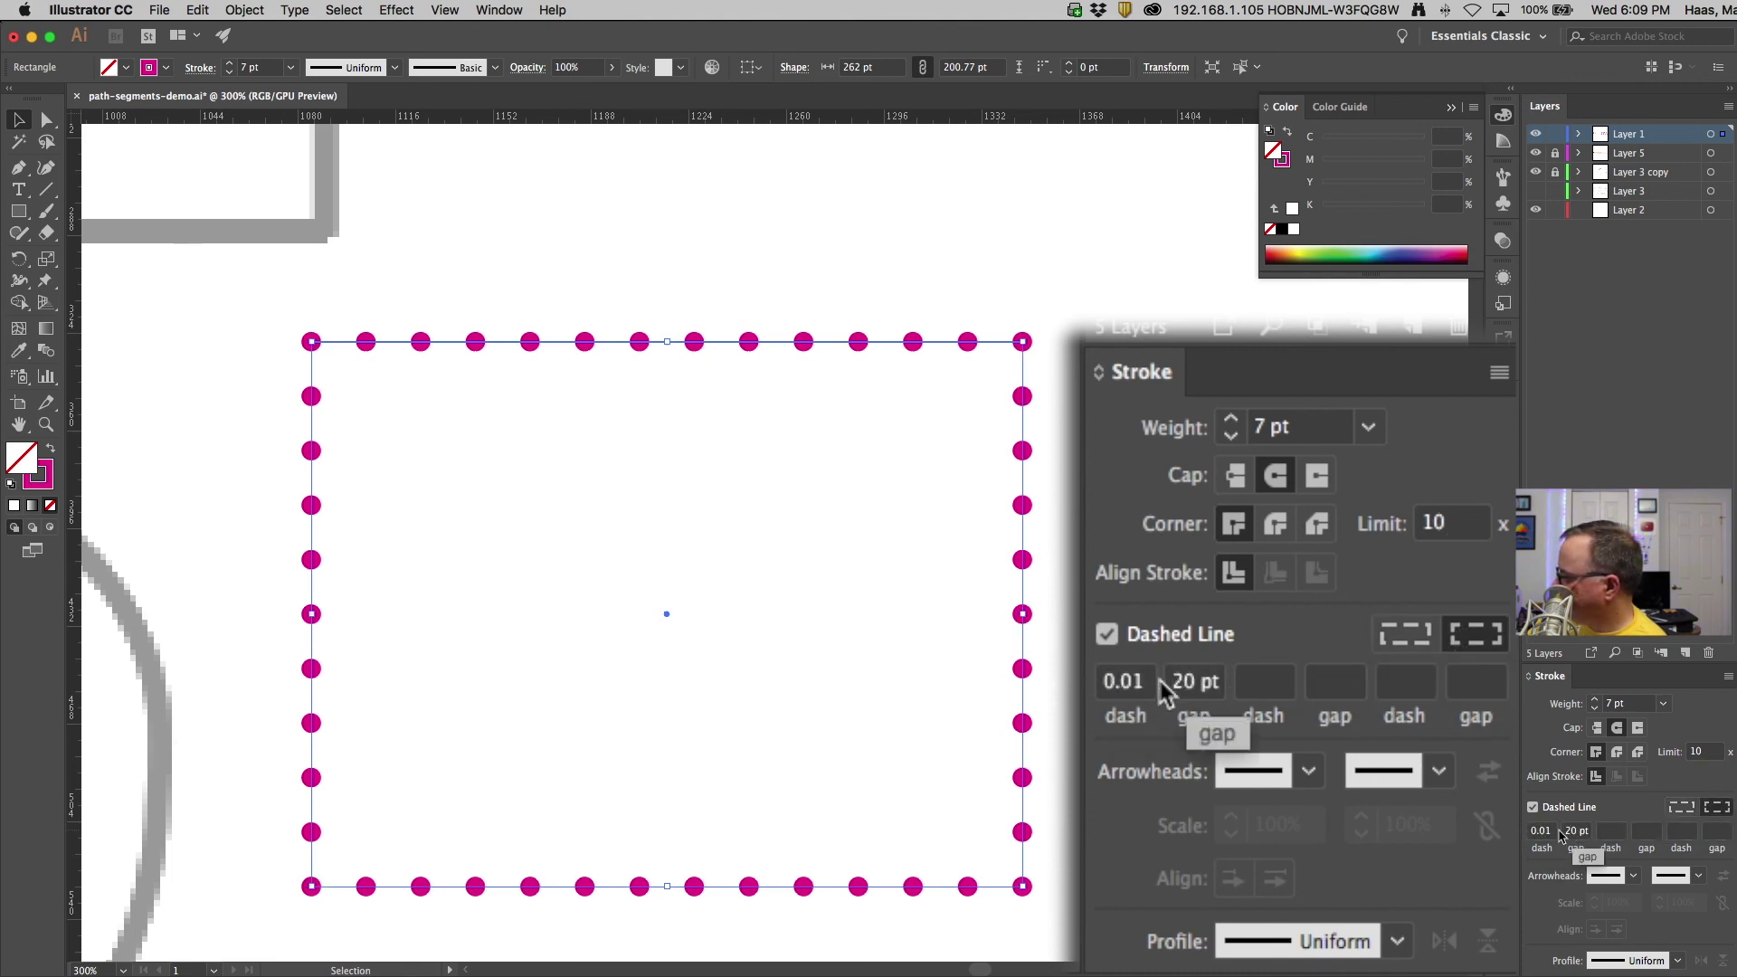
{"action": "left_click", "coordinate": [1404, 635]}
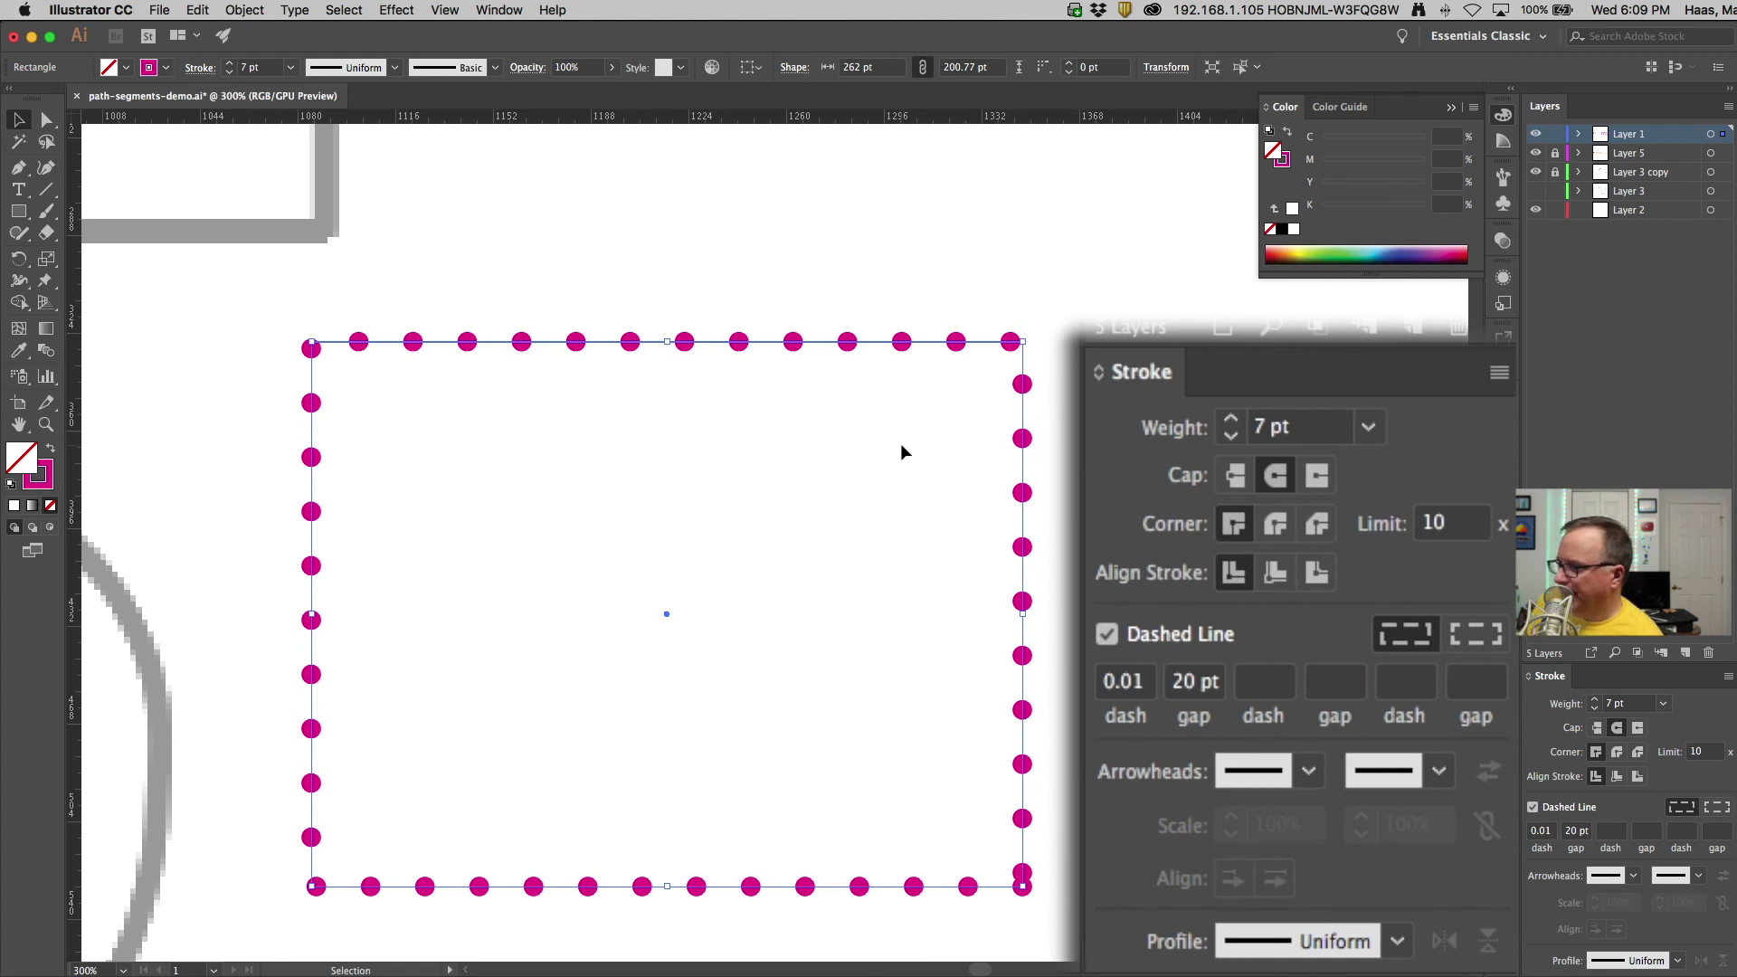